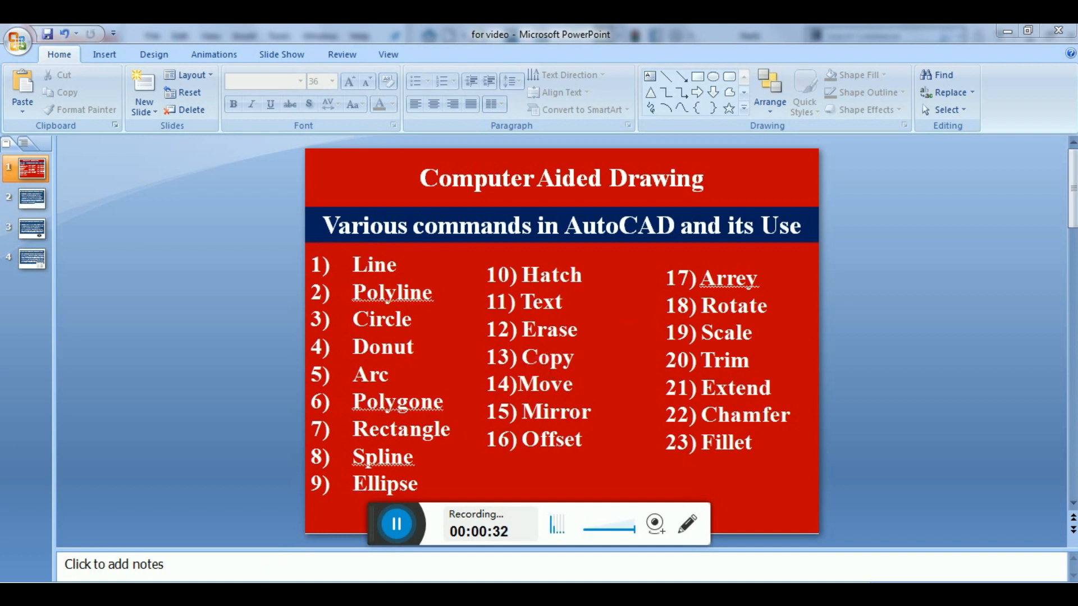
# Step: Check the AutoCAD command list slide in PowerPoint and switch to the empty SOLIDWORKS part
pyautogui.click(186, 594)
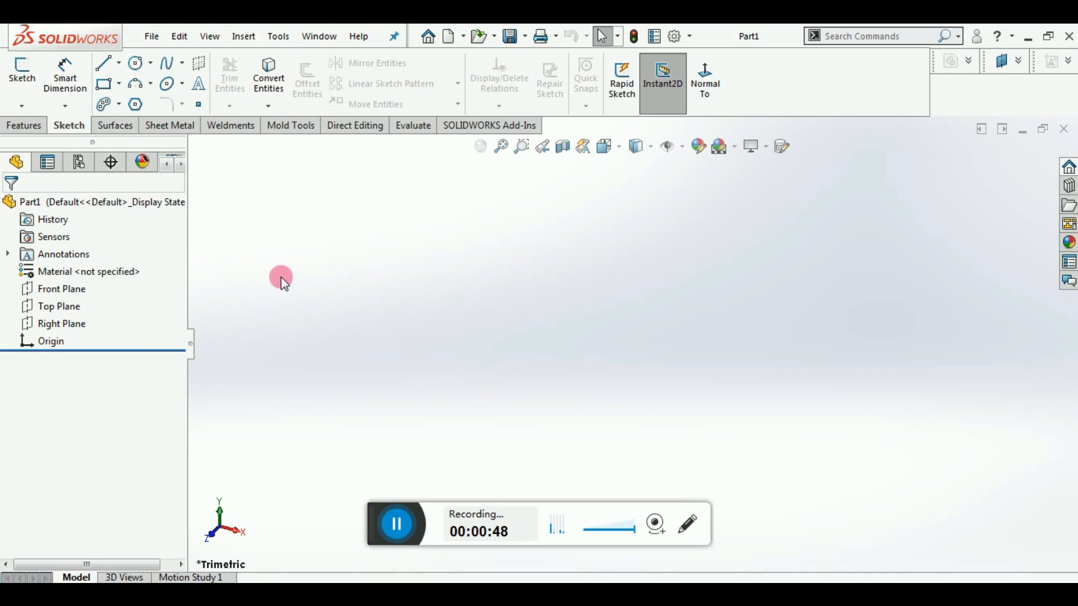
pyautogui.click(266, 517)
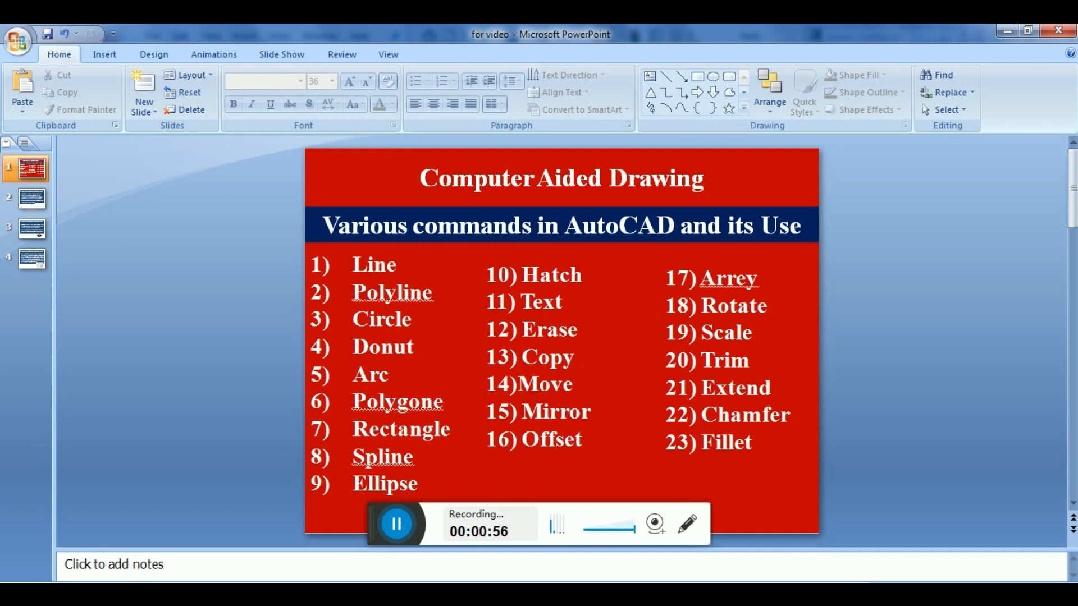
pyautogui.click(168, 592)
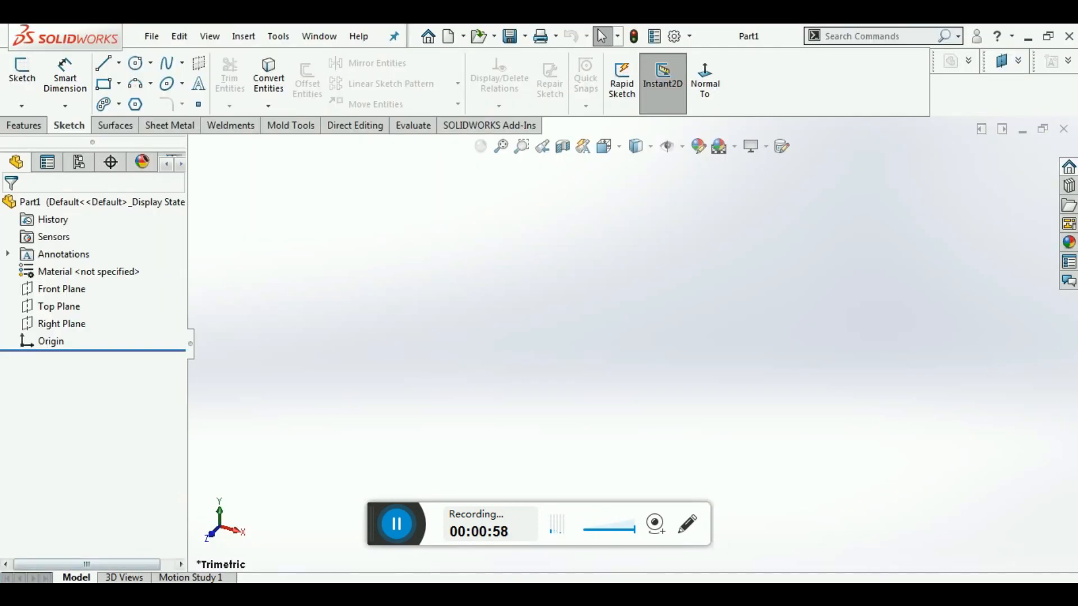
# Step: With the Line tool on the Front Plane, sketch a near-horizontal base line and a rectangular outline rising from its right half
pyautogui.click(117, 66)
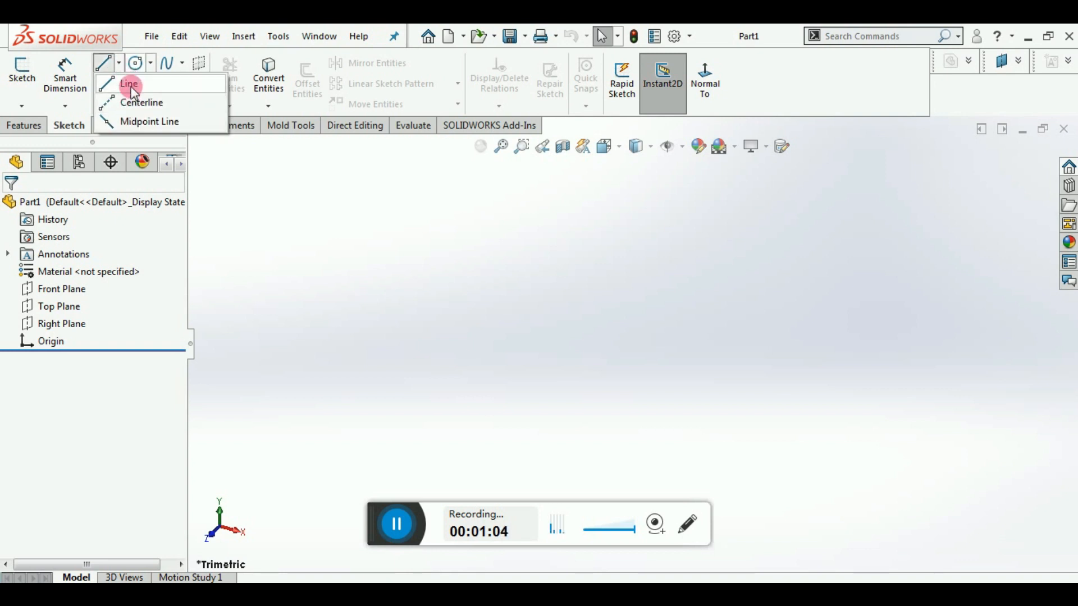
pyautogui.click(132, 83)
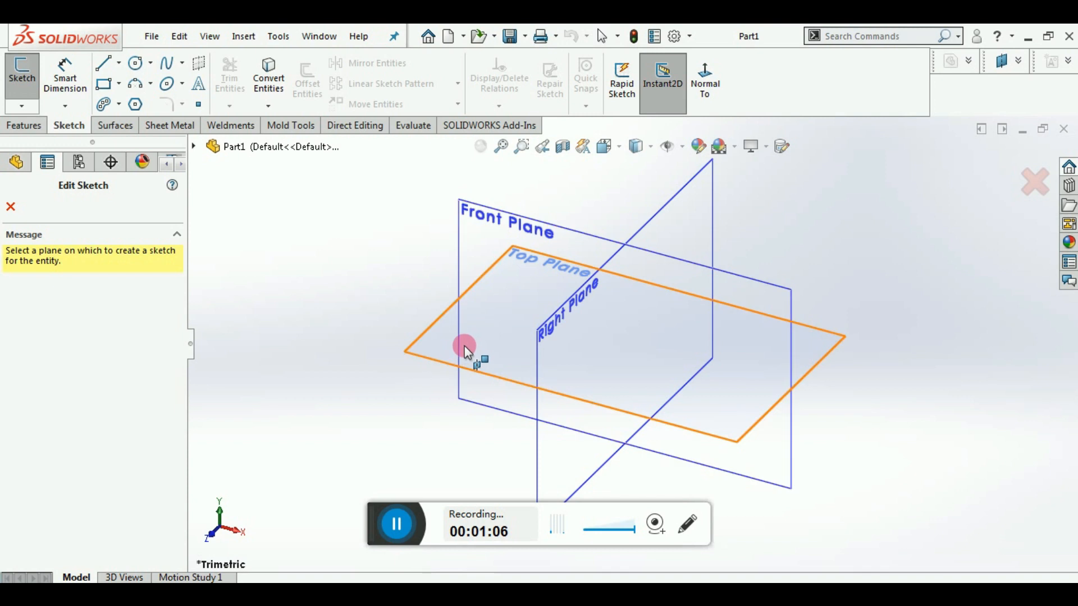
pyautogui.click(494, 212)
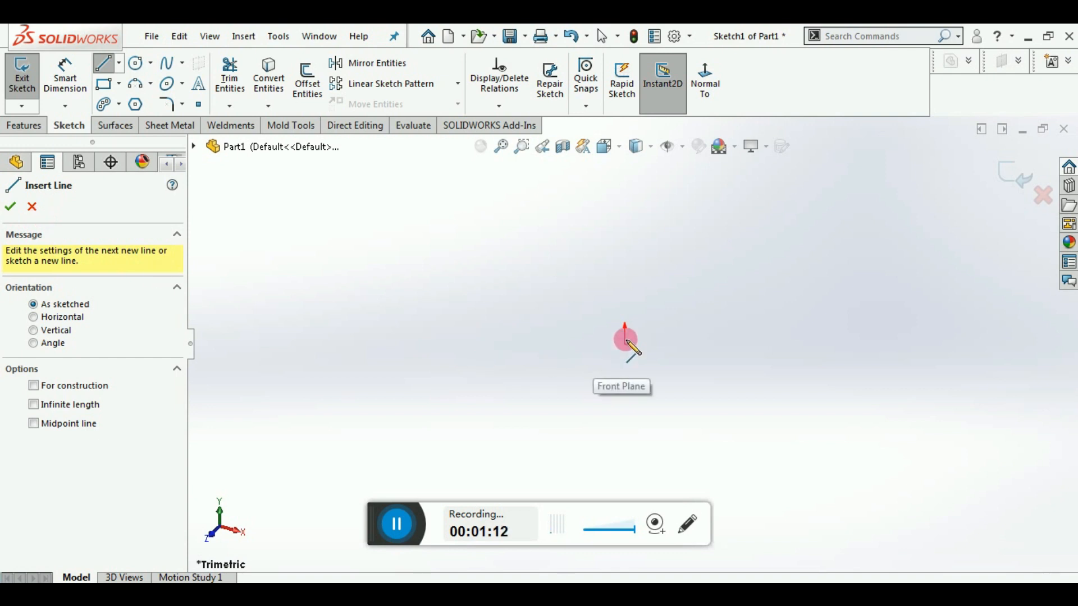
pyautogui.click(553, 296)
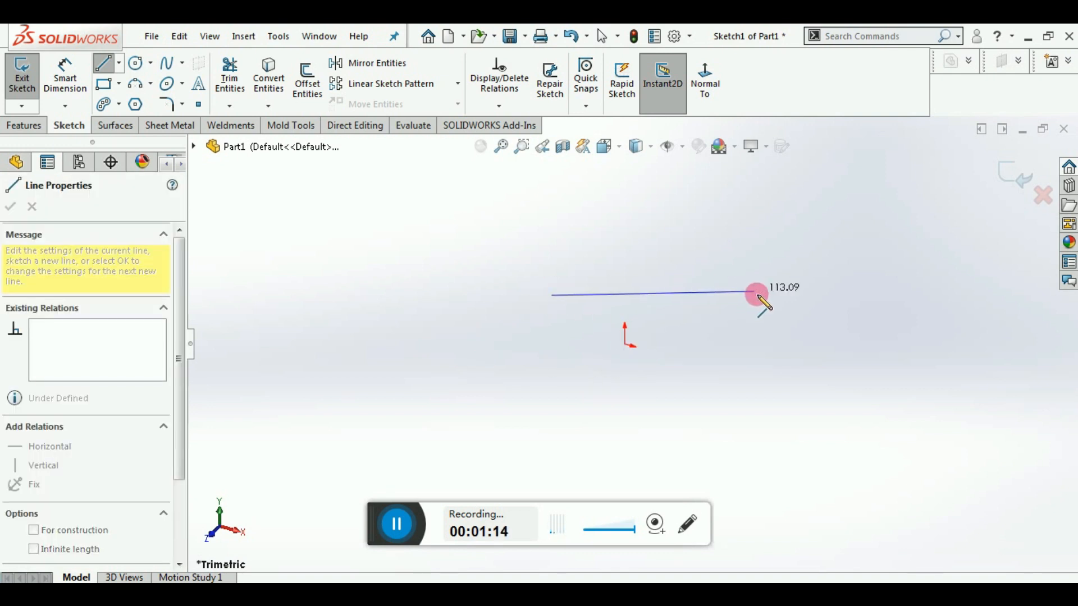
pyautogui.click(762, 297)
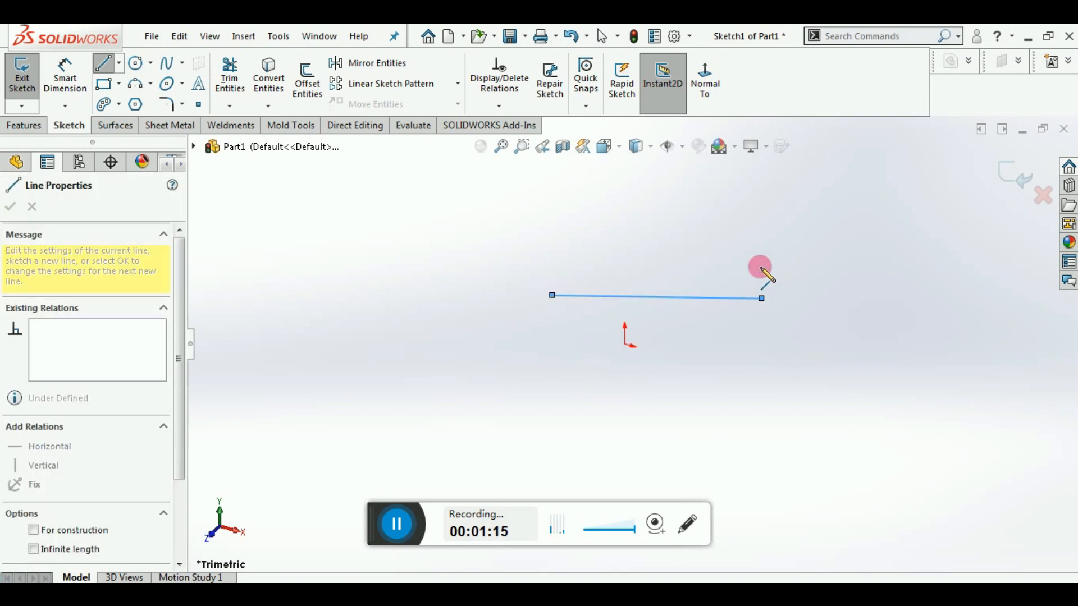
pyautogui.click(761, 214)
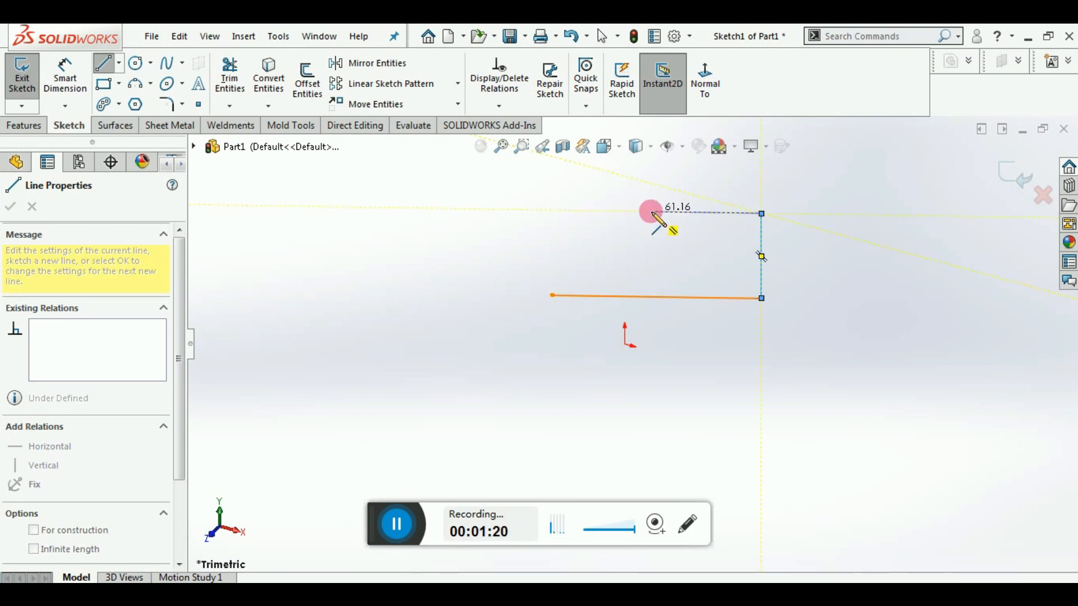
pyautogui.click(651, 211)
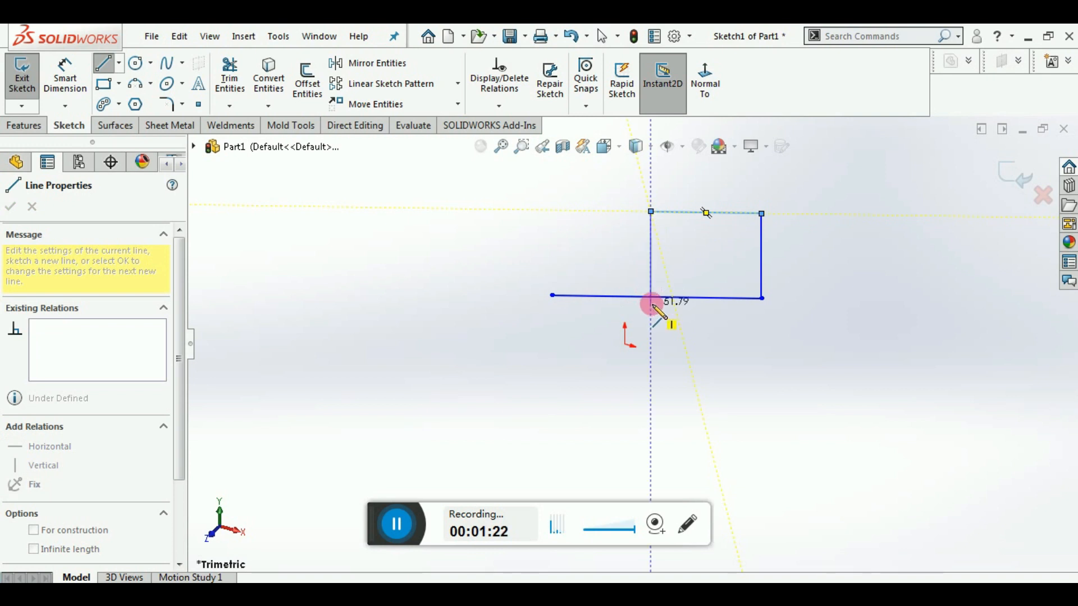
pyautogui.click(652, 297)
# Step: Continue the line chain as an irregular zigzag outline closing on the base line's left endpoint and end the chain
pyautogui.click(562, 216)
pyautogui.click(616, 196)
pyautogui.click(534, 175)
pyautogui.click(506, 245)
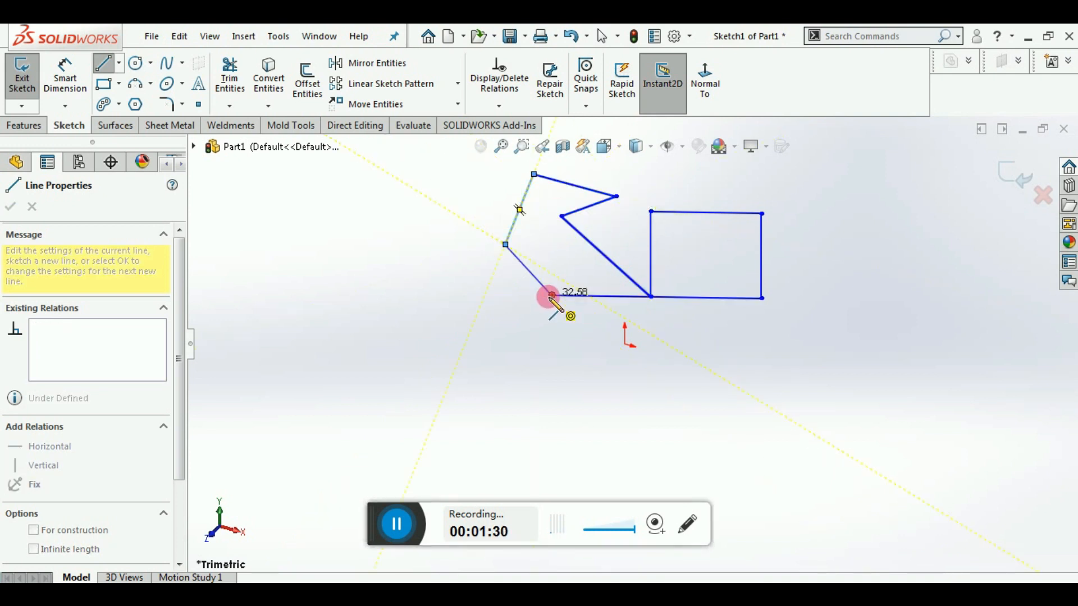
pyautogui.click(553, 296)
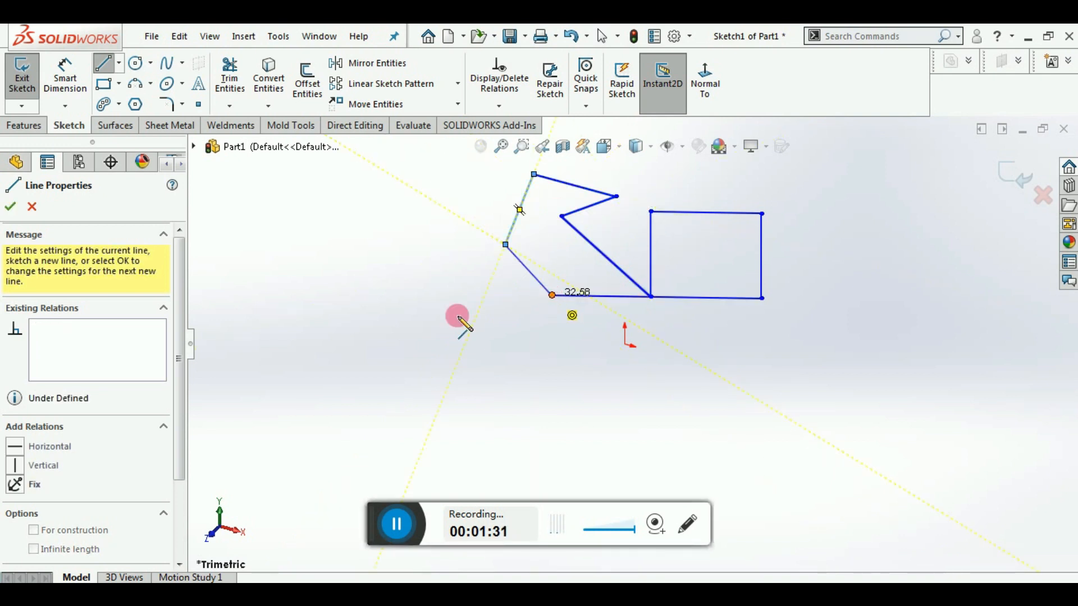
pyautogui.rightClick(299, 287)
pyautogui.click(325, 302)
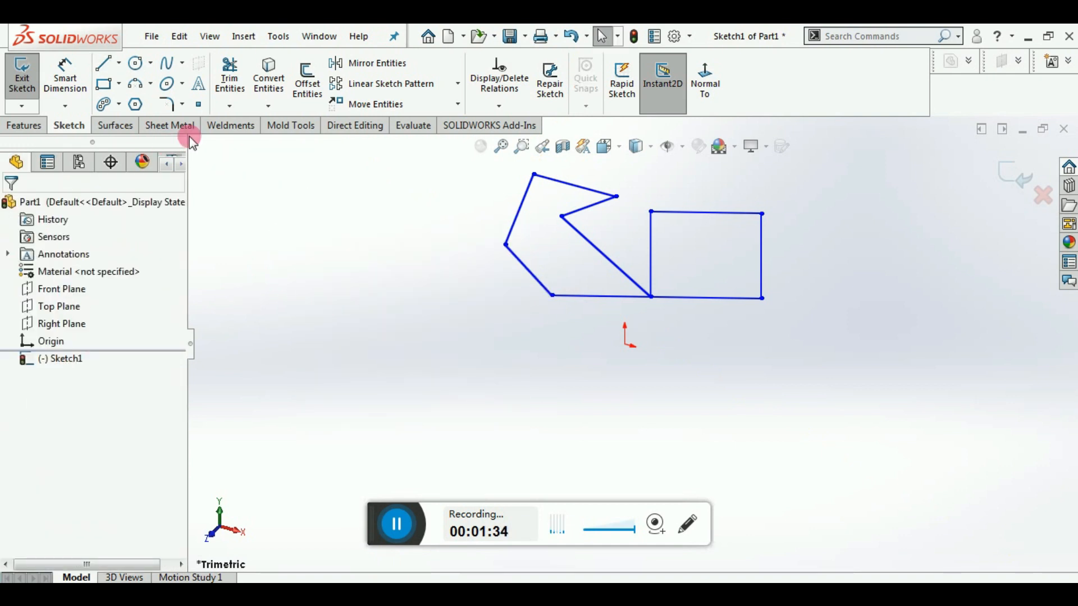
# Step: Sketch a chain of five centerlines below and to the right of the outlines, the first about 126 long
pyautogui.click(119, 62)
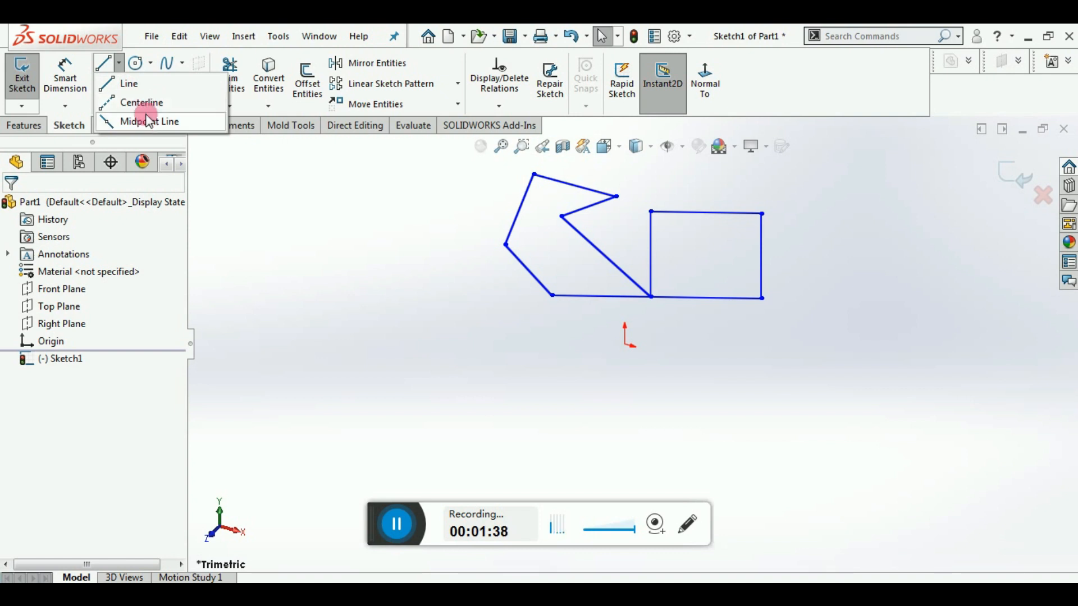
pyautogui.click(137, 103)
pyautogui.click(622, 394)
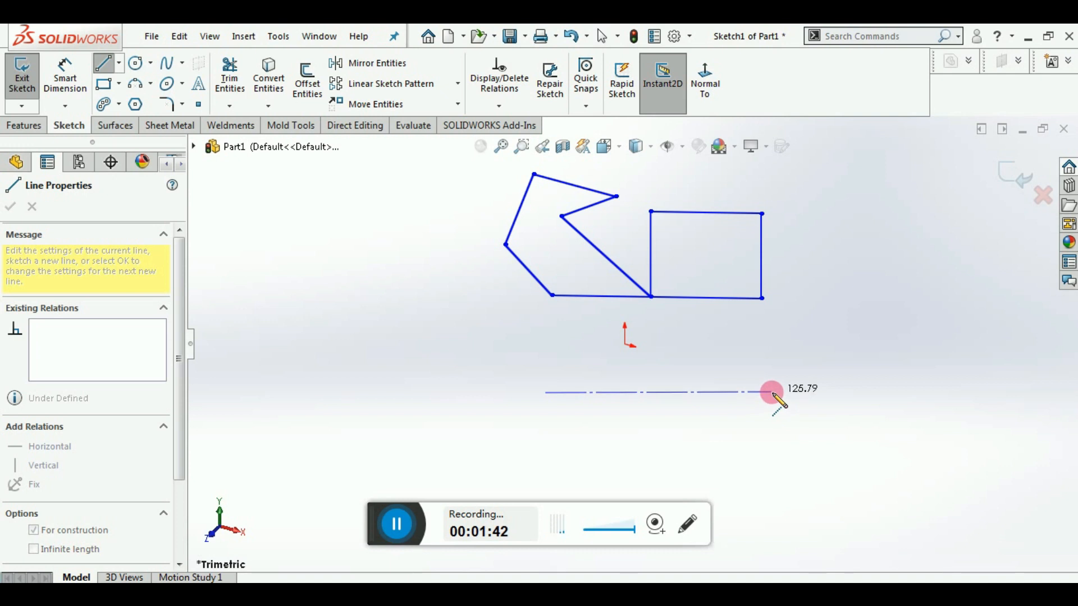
pyautogui.click(775, 396)
pyautogui.click(866, 290)
pyautogui.click(873, 219)
pyautogui.click(964, 245)
pyautogui.click(975, 366)
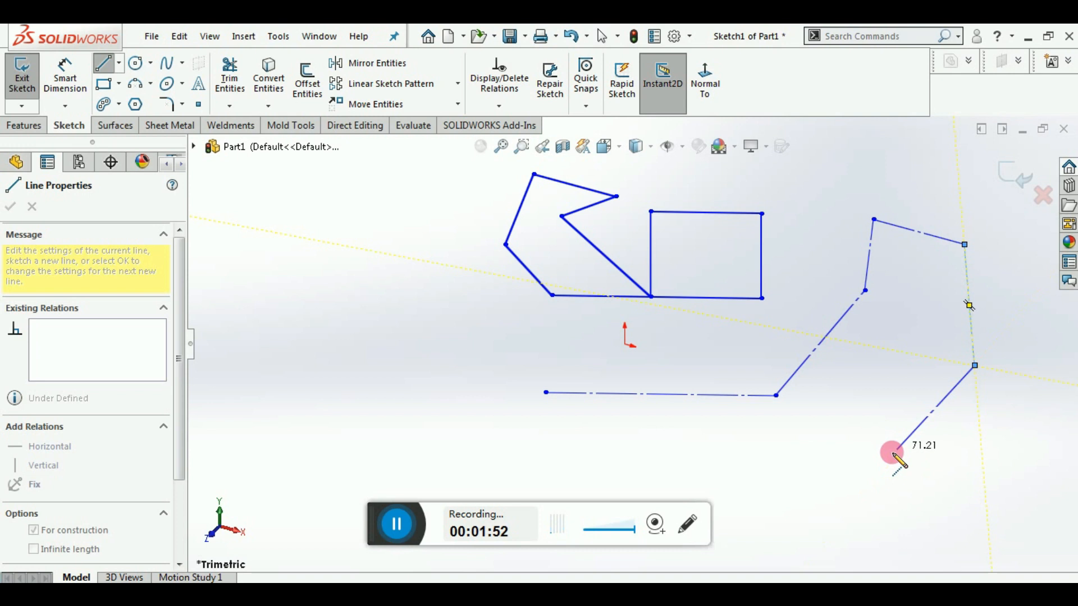
pyautogui.rightClick(843, 428)
pyautogui.click(885, 440)
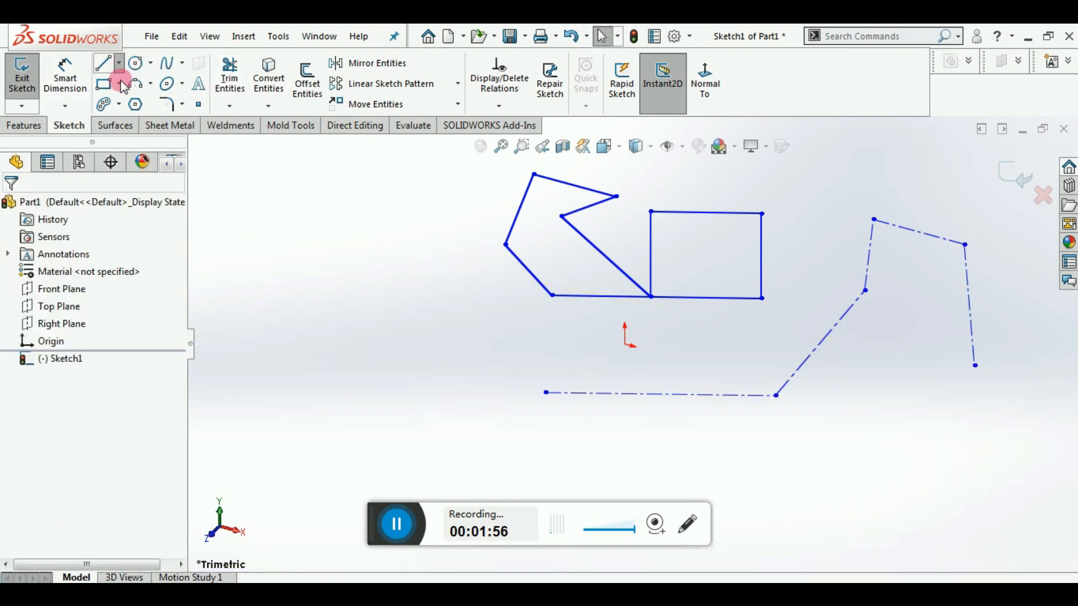
# Step: Sketch a near-horizontal midpoint line left of the outlines, extending about 32 from its midpoint to each end
pyautogui.click(119, 62)
pyautogui.click(131, 122)
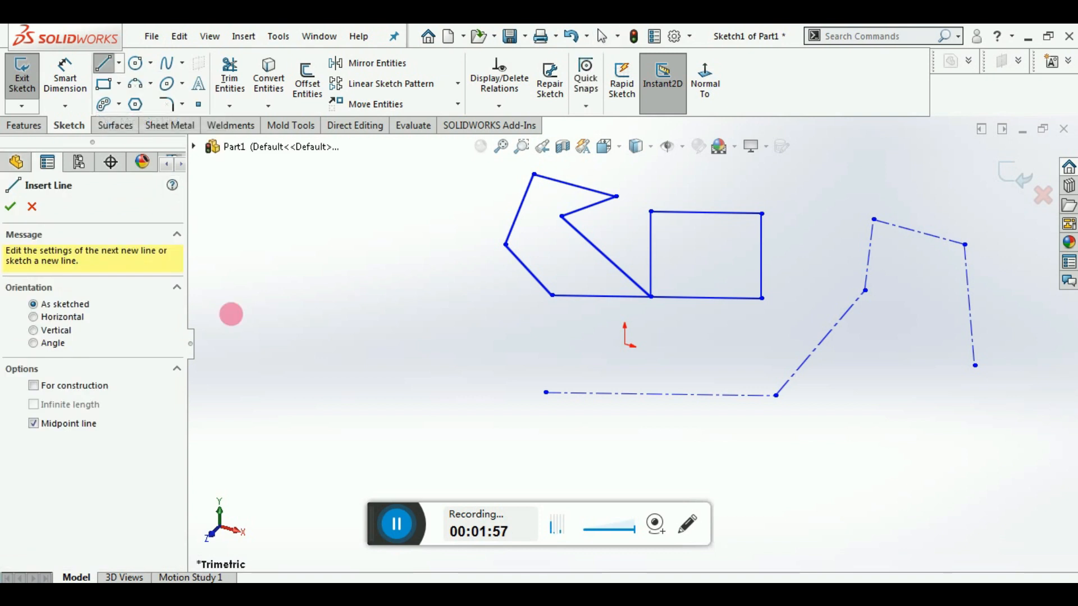
pyautogui.click(255, 340)
pyautogui.click(313, 342)
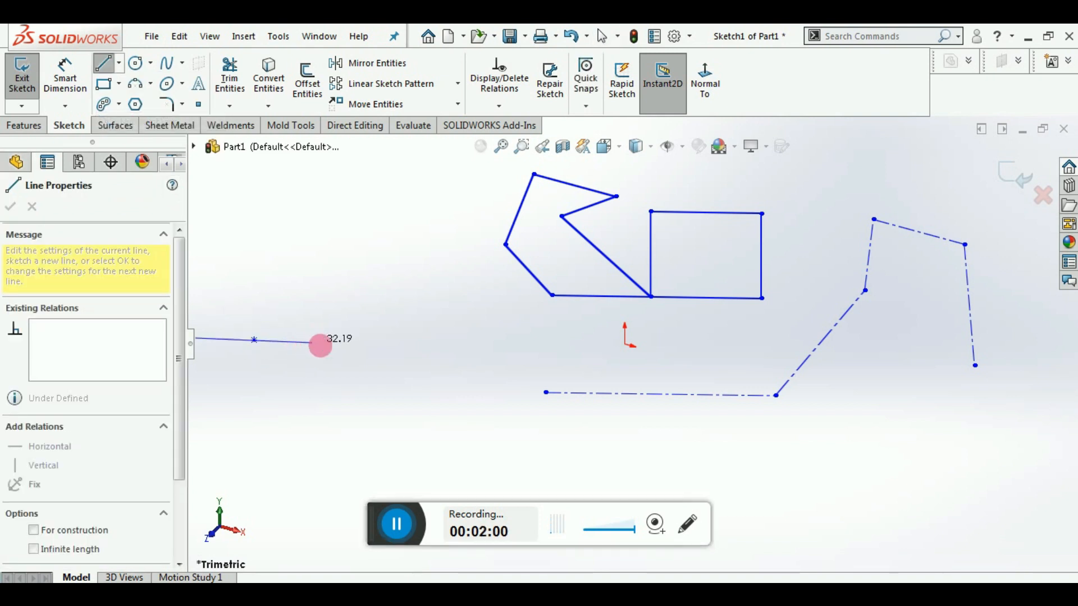
pyautogui.rightClick(453, 342)
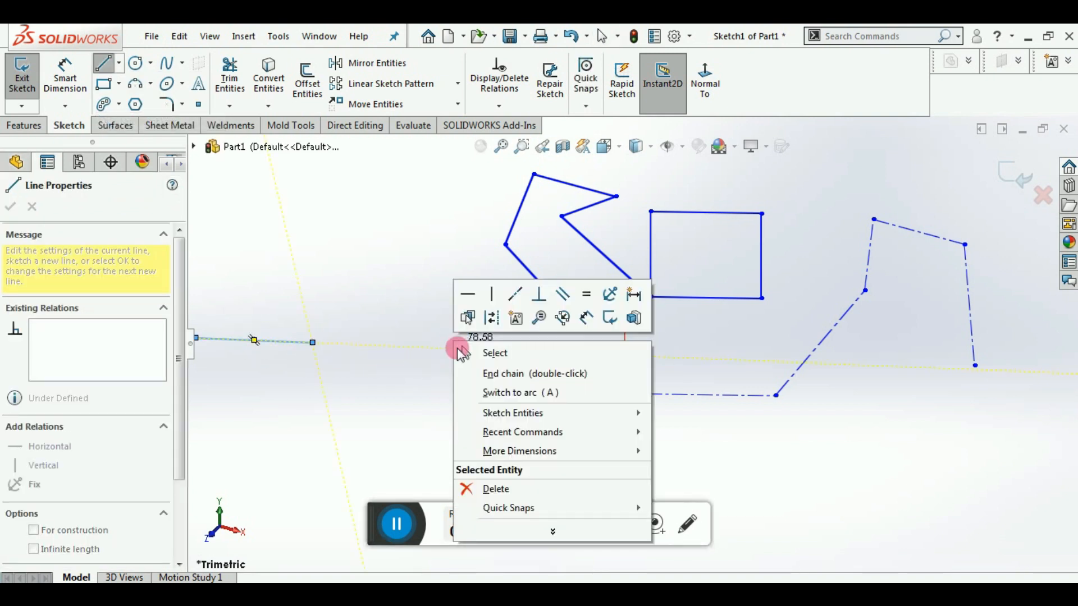
pyautogui.press('Escape')
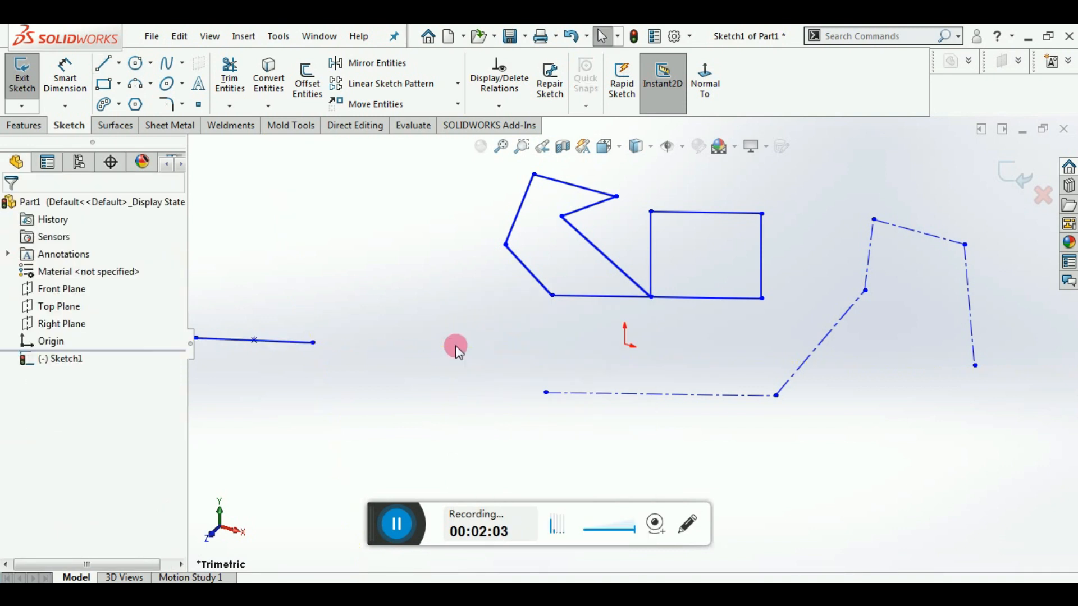
pyautogui.click(113, 68)
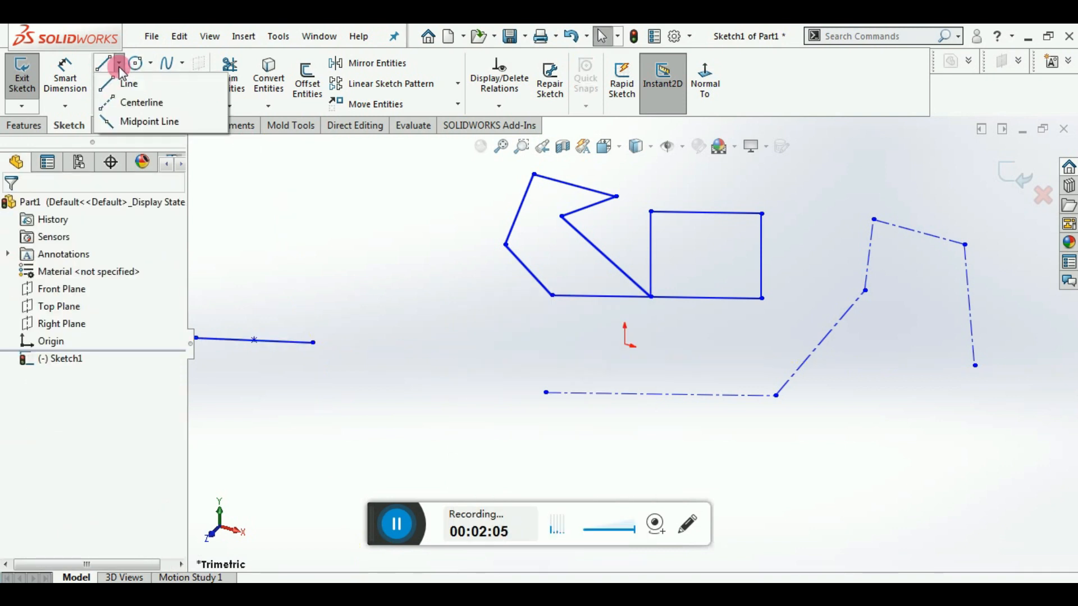
pyautogui.click(328, 295)
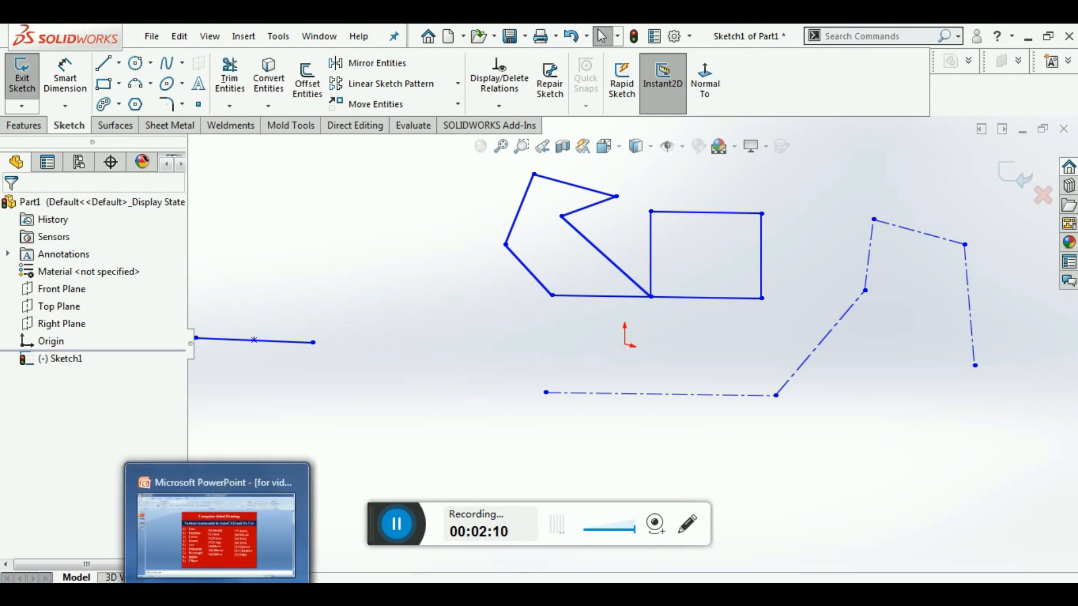
# Step: Switch to PowerPoint, view the polyline definition slide and return to the command list slide
pyautogui.click(227, 571)
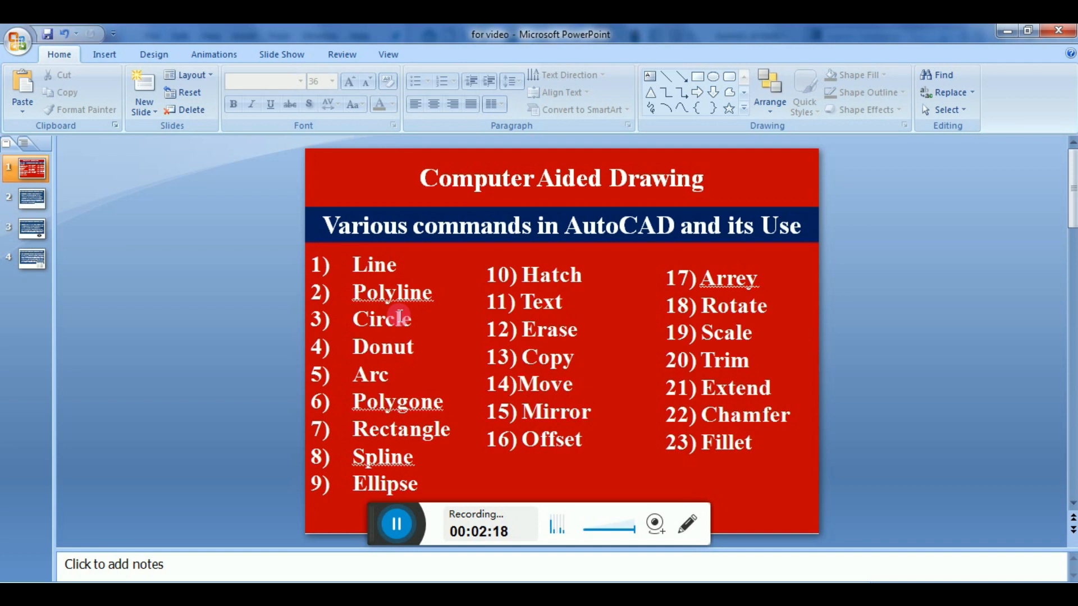
pyautogui.click(29, 200)
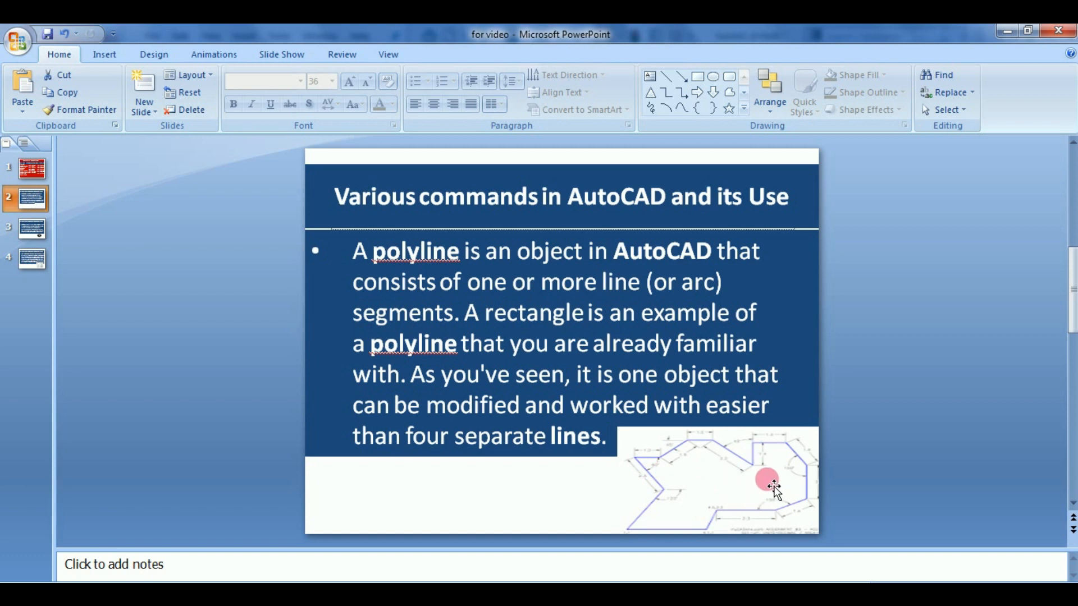
pyautogui.click(31, 169)
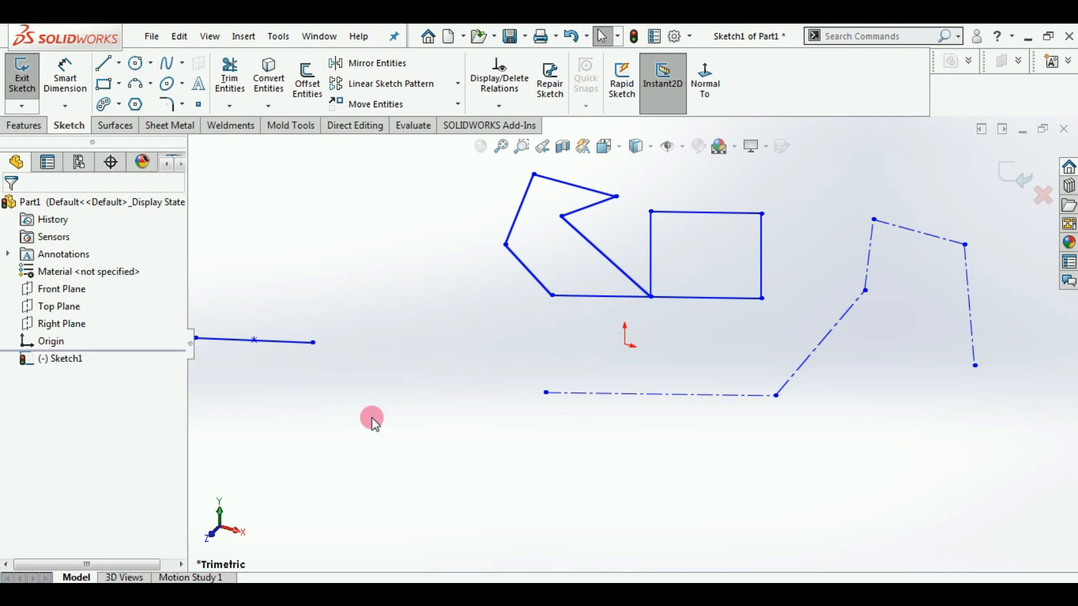
# Step: Switch to SOLIDWORKS and delete all lines and centerlines from the sketch
pyautogui.scroll(3, 372, 418)
pyautogui.moveTo(900, 486)
pyautogui.mouseDown()
pyautogui.moveTo(767, 405)
pyautogui.moveTo(353, 242)
pyautogui.moveTo(343, 207)
pyautogui.mouseUp()
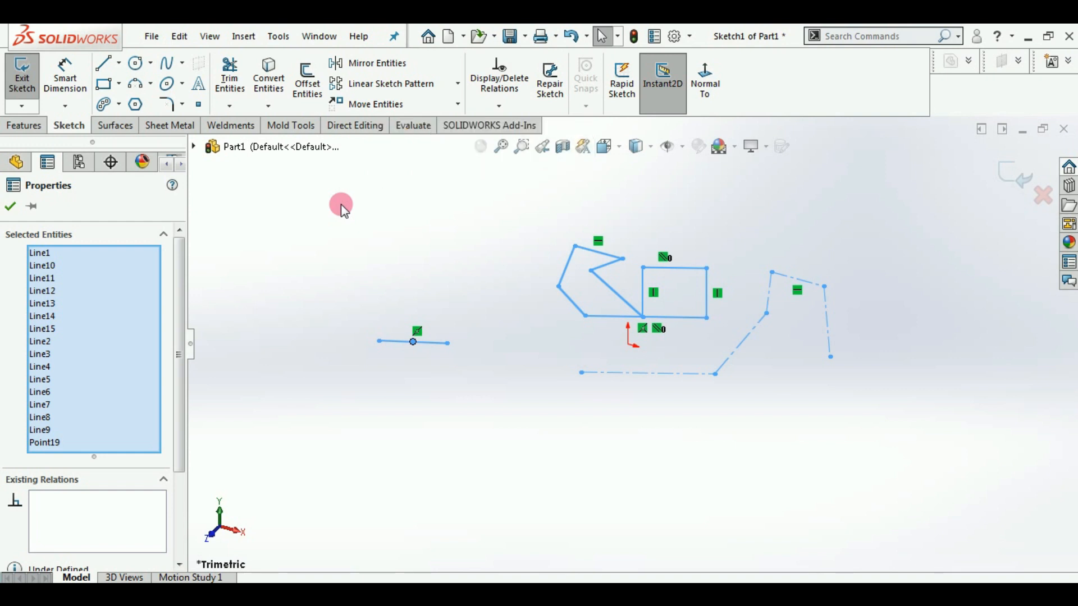
pyautogui.press('Delete')
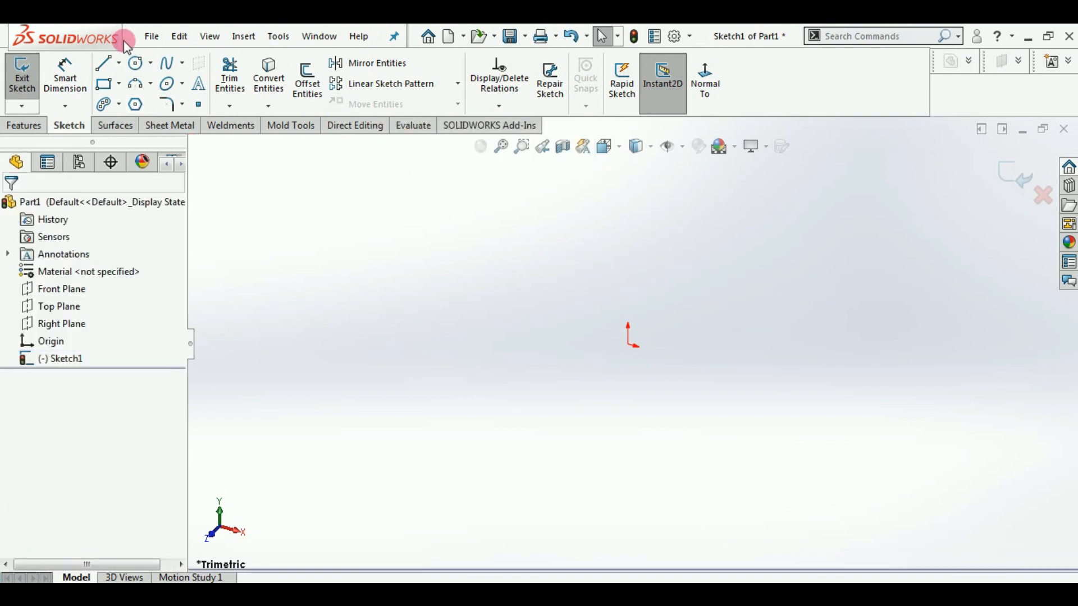
# Step: Sketch a center-point circle on the origin with a radius of about 87
pyautogui.click(150, 63)
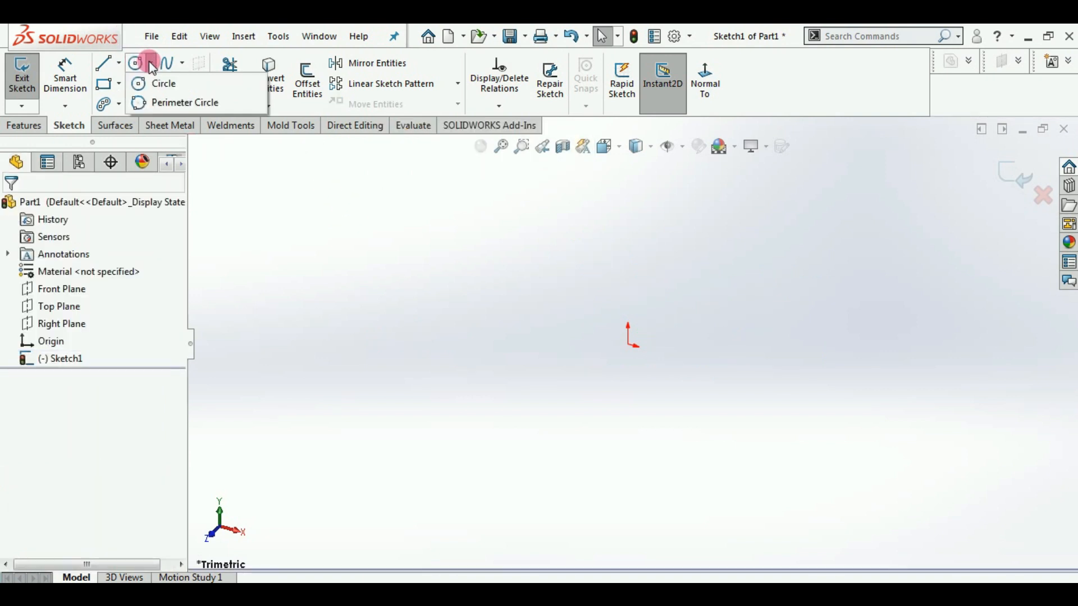
pyautogui.click(162, 84)
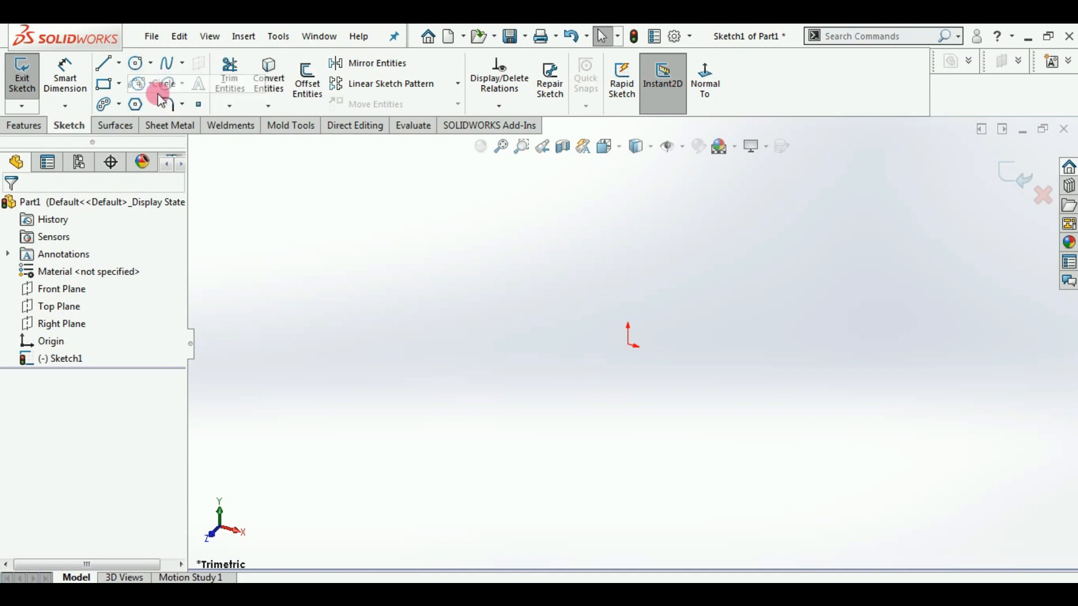
pyautogui.click(629, 344)
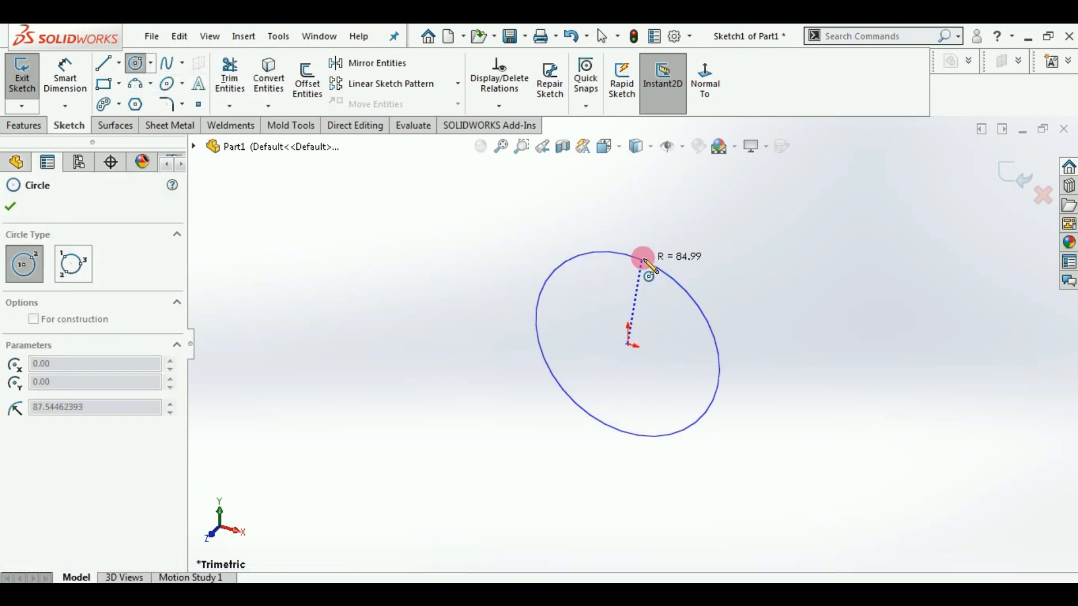
pyautogui.click(647, 259)
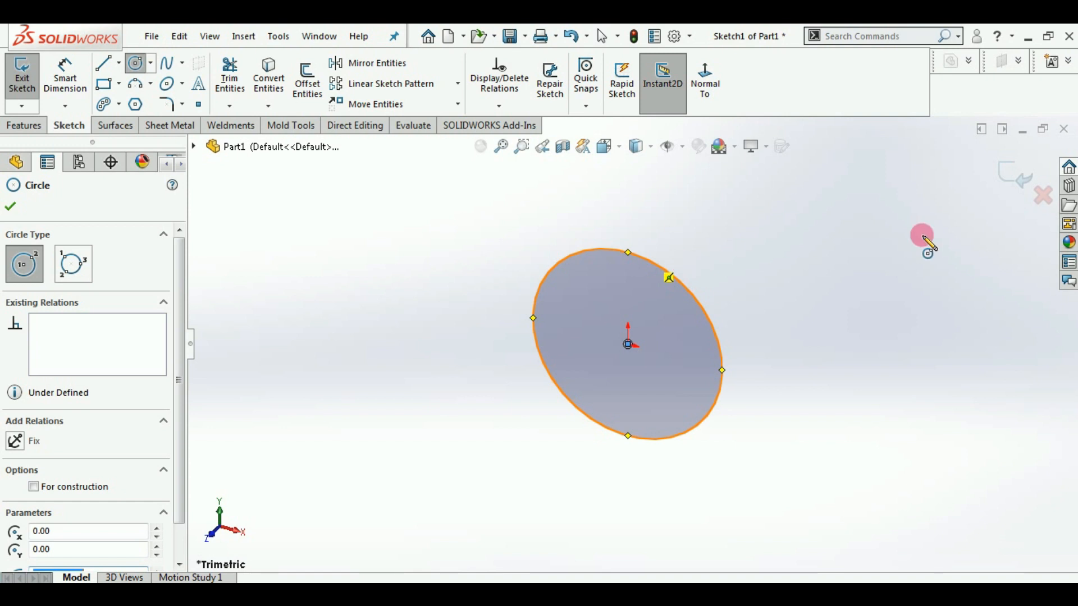
# Step: Exit the sketch discarding its changes and start a new sketch on the Front Plane
pyautogui.click(1050, 203)
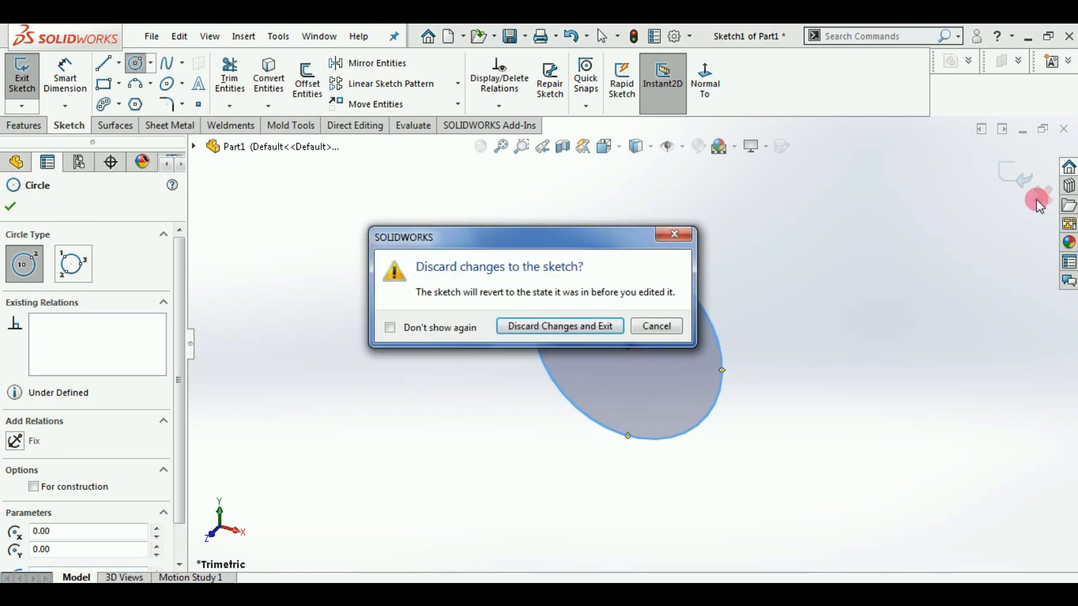
pyautogui.click(568, 322)
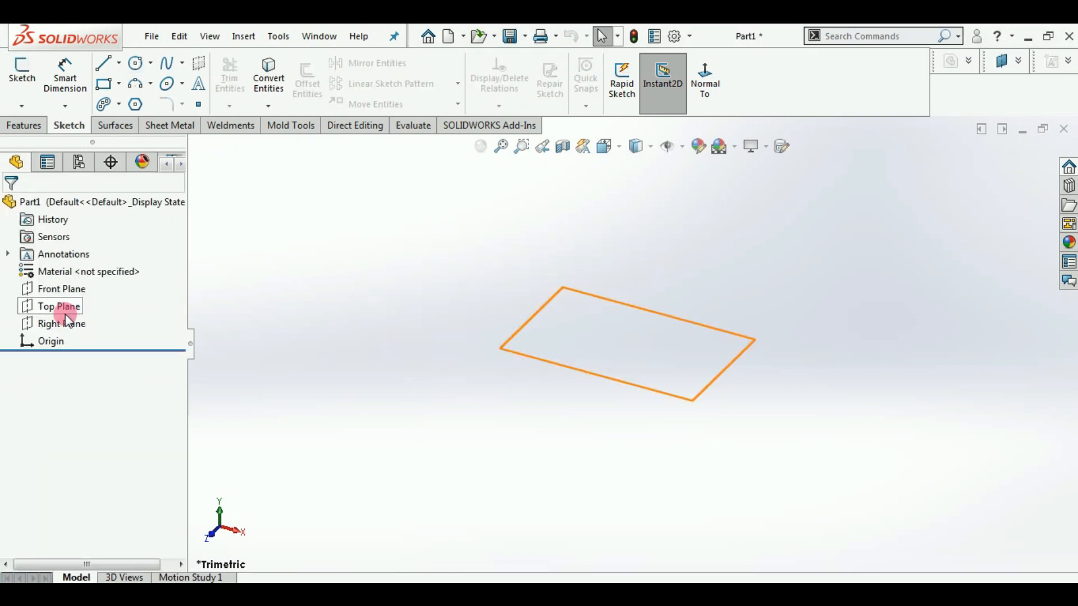
pyautogui.click(56, 290)
pyautogui.click(66, 275)
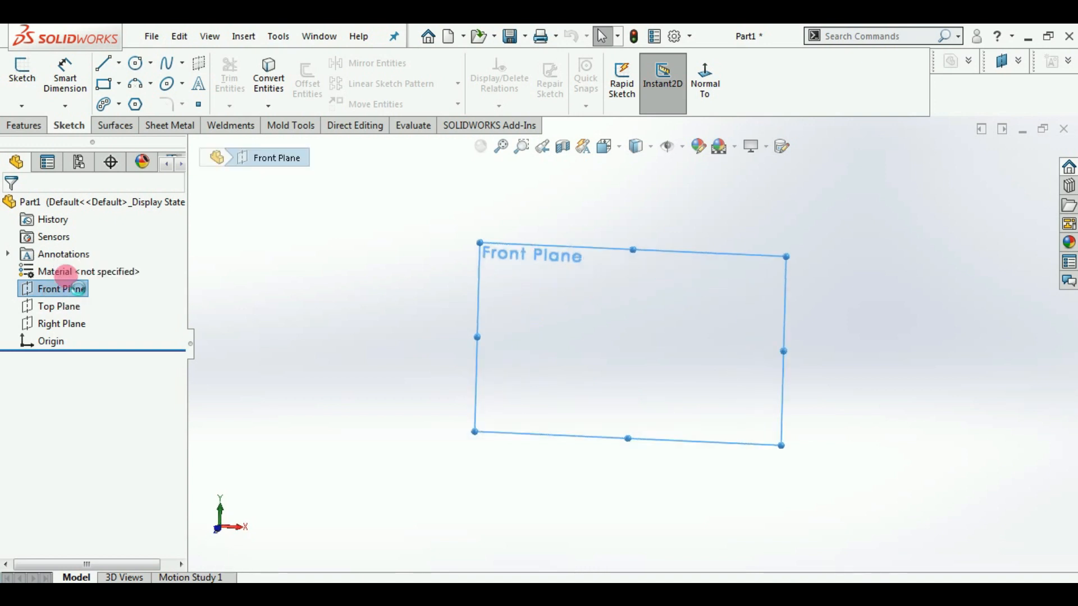
# Step: Sketch two concentric circles on the origin, the inner one with a radius of about 46, and a smaller separate circle to their upper right
pyautogui.click(135, 63)
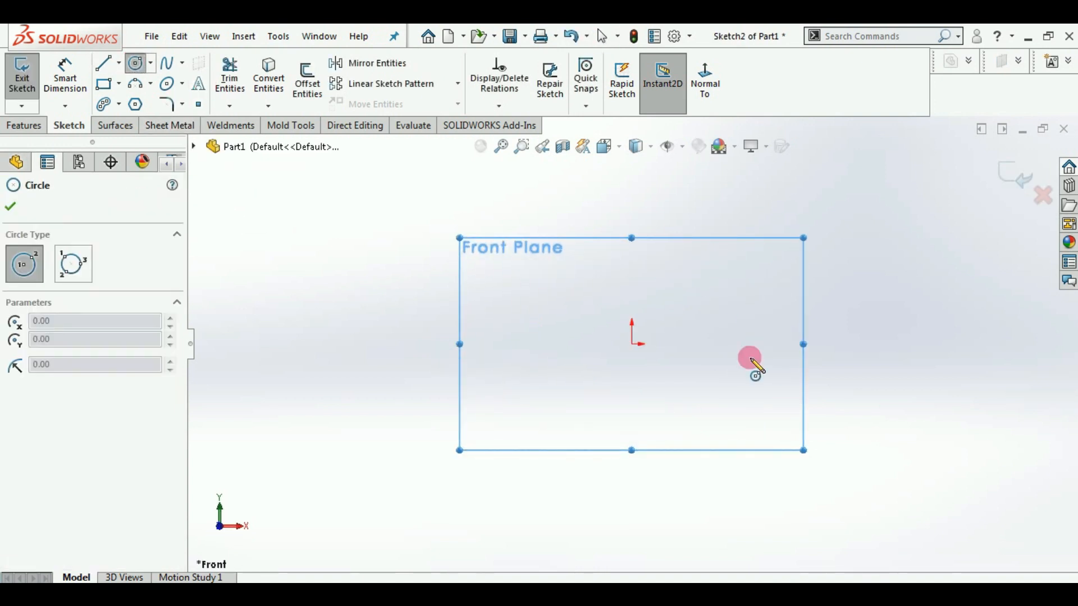
pyautogui.click(633, 344)
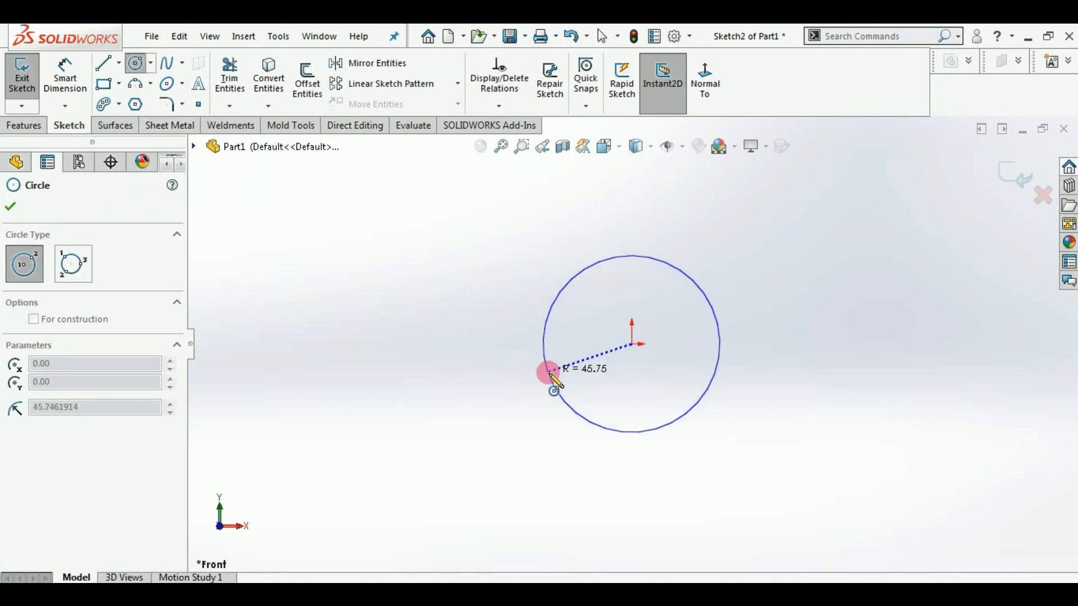
pyautogui.click(548, 373)
pyautogui.click(632, 344)
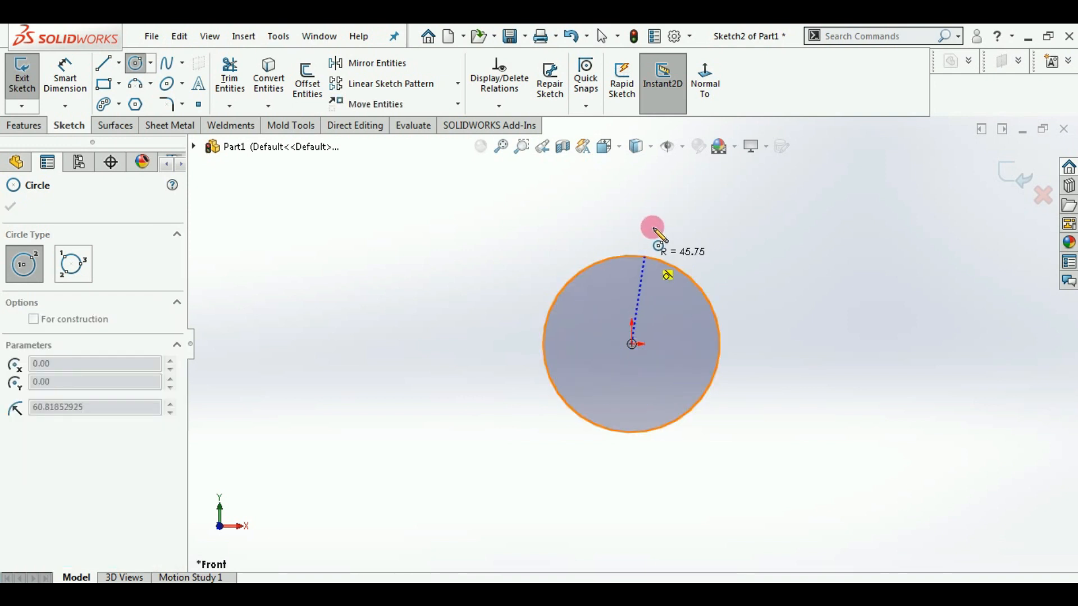
pyautogui.click(655, 217)
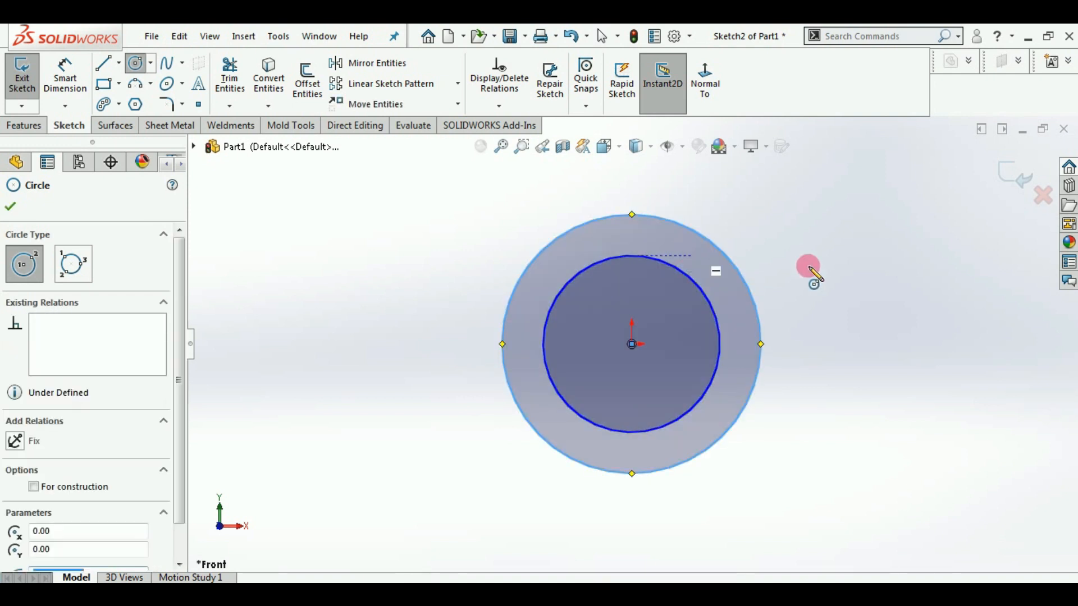
pyautogui.click(901, 256)
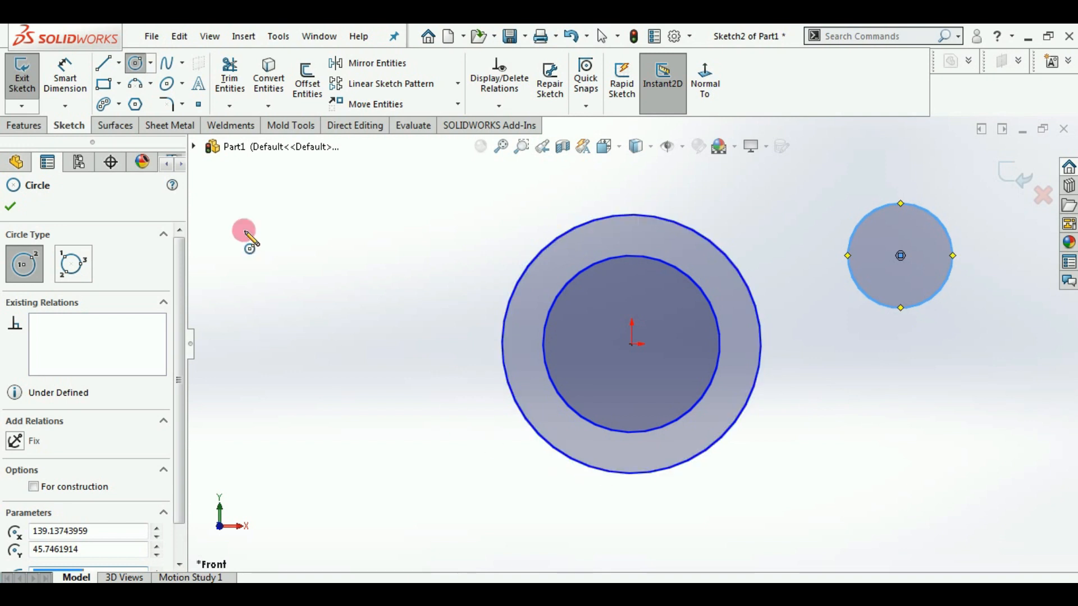
# Step: Sketch a three-point perimeter circle to the upper left of the concentric circles
pyautogui.click(150, 67)
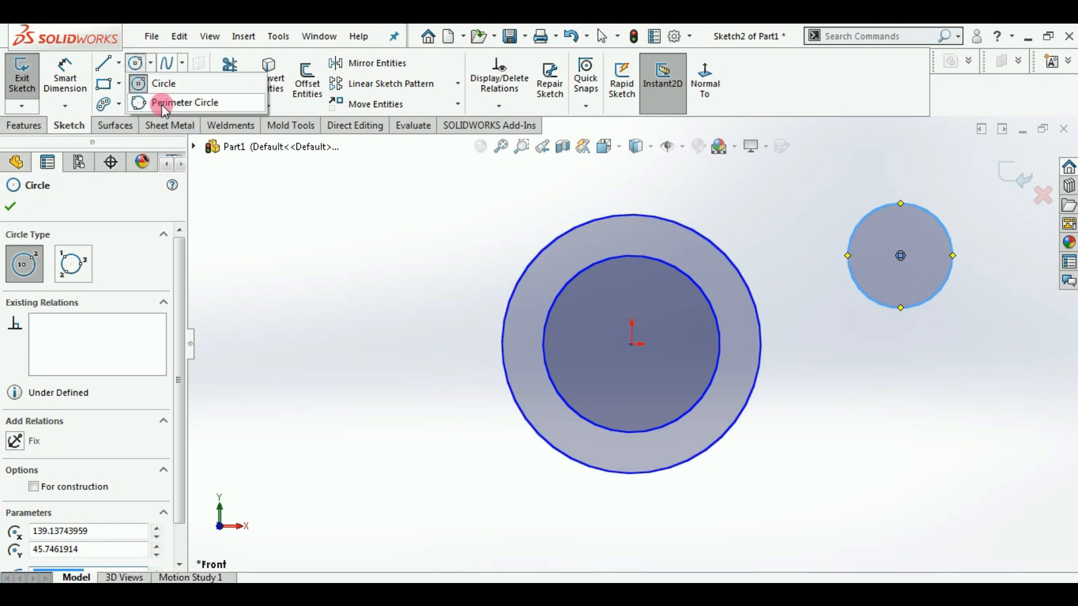
pyautogui.click(165, 104)
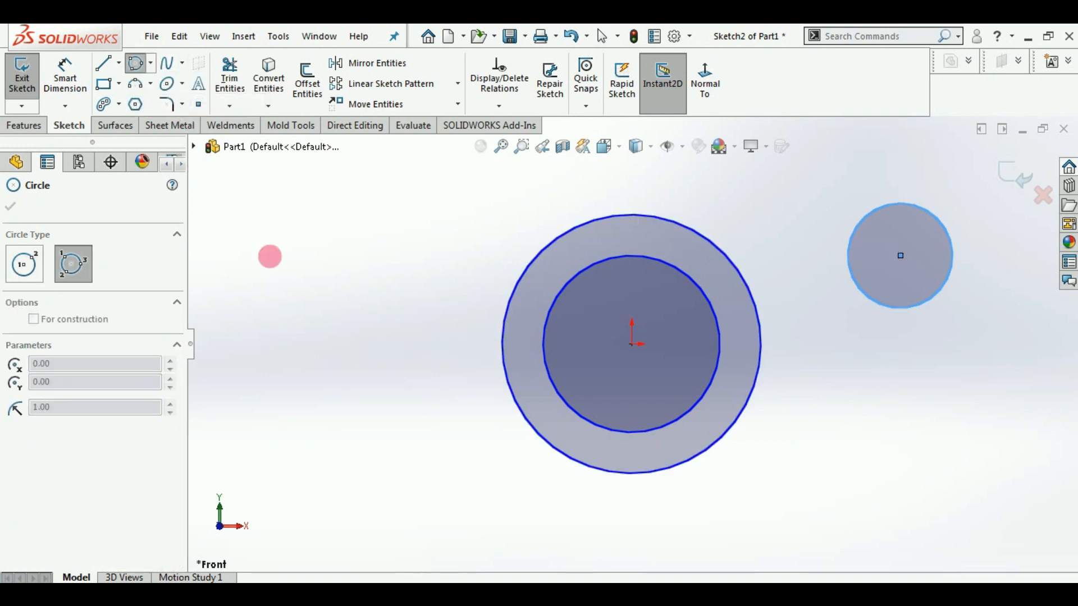
pyautogui.moveTo(278, 251); pyautogui.dragTo(385, 216)
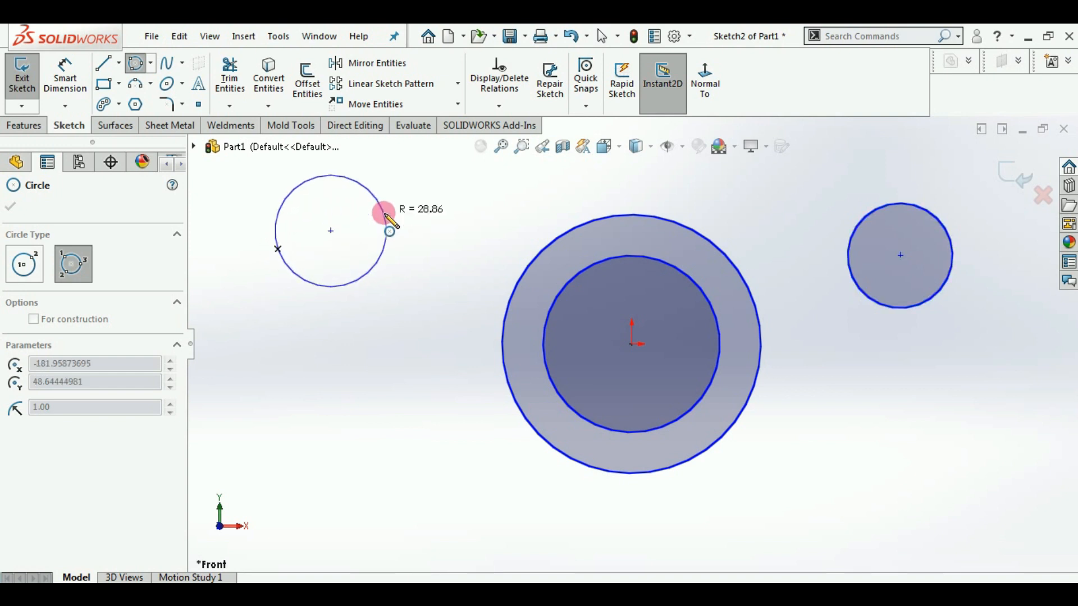
pyautogui.click(364, 340)
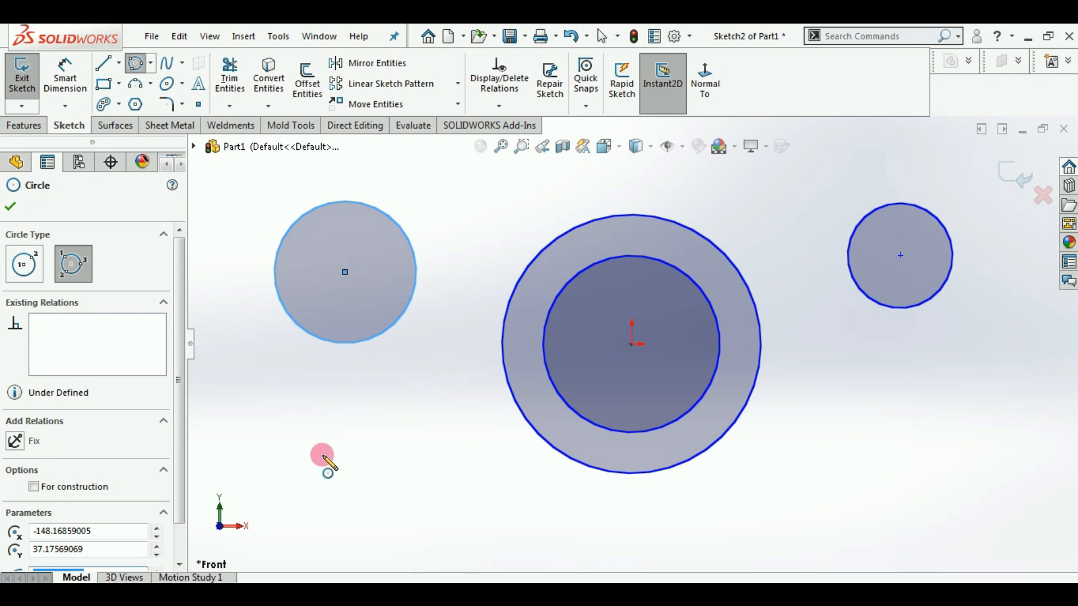
# Step: Sketch a corner rectangle below the perimeter circle
pyautogui.click(104, 84)
pyautogui.click(271, 421)
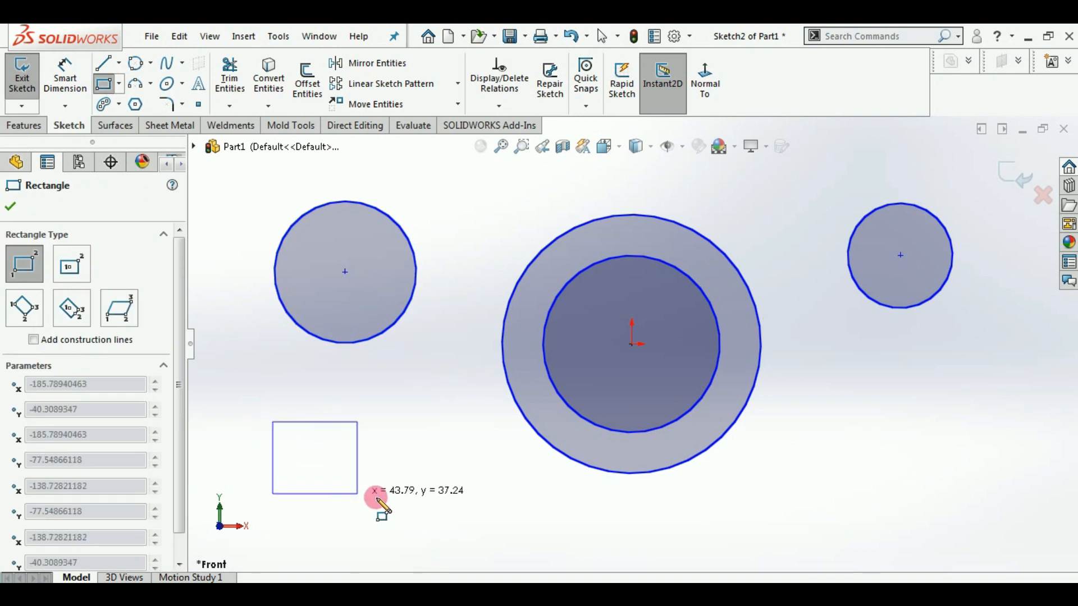
pyautogui.click(412, 507)
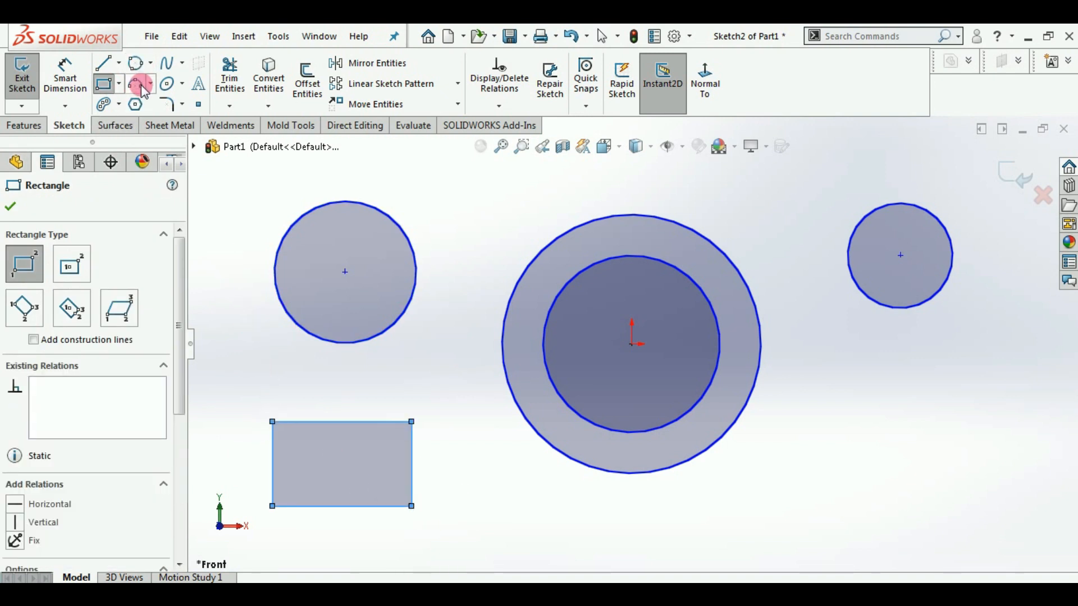
# Step: Sketch a perimeter circle of radius about 22 tangent to the rectangle's top, right and bottom edges
pyautogui.click(135, 64)
pyautogui.click(361, 422)
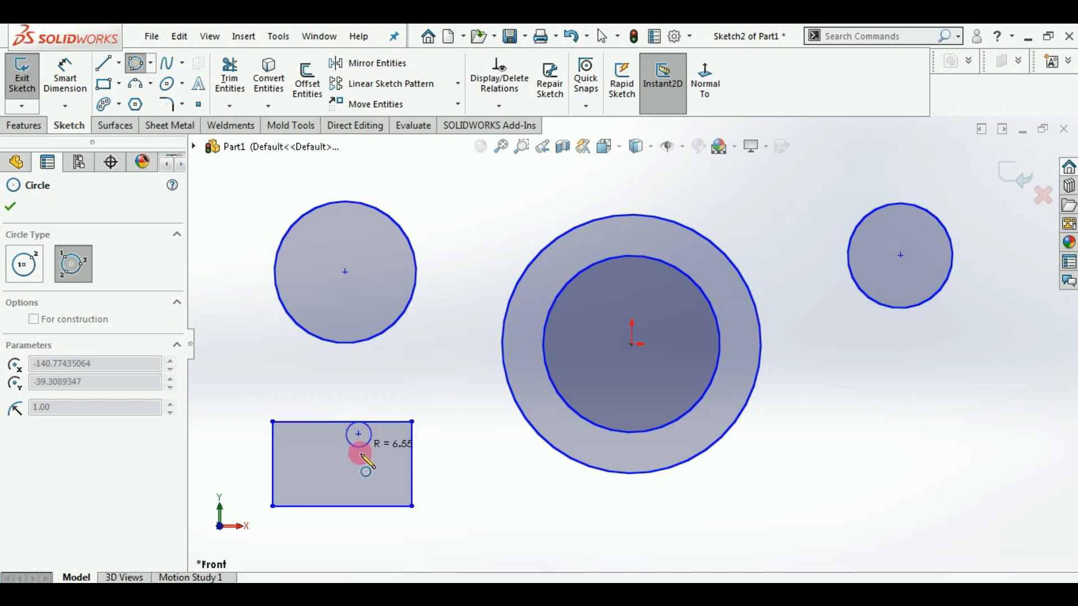
pyautogui.click(412, 466)
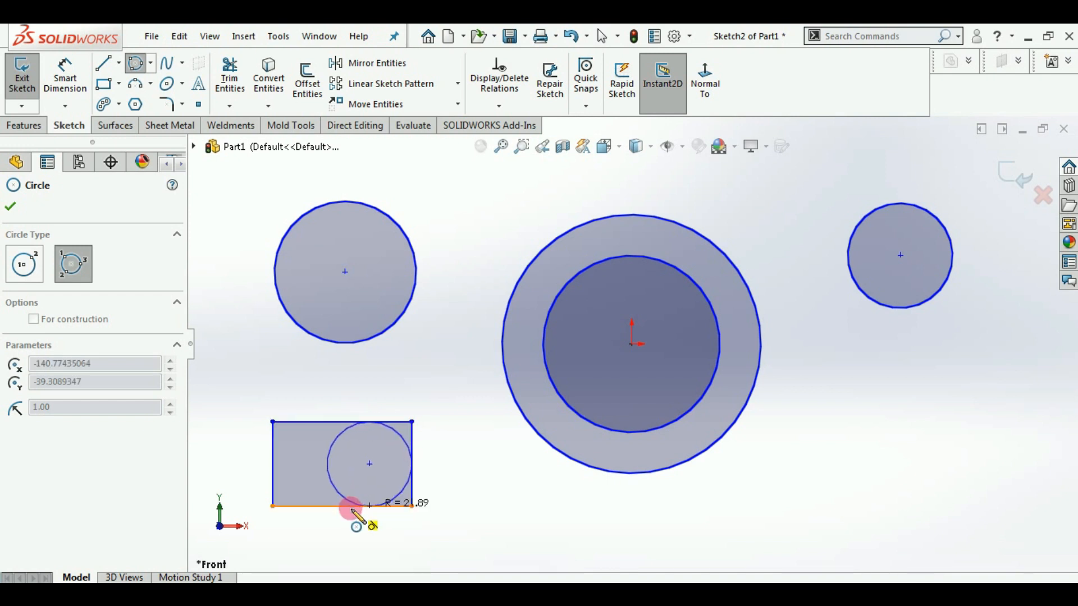
pyautogui.click(369, 507)
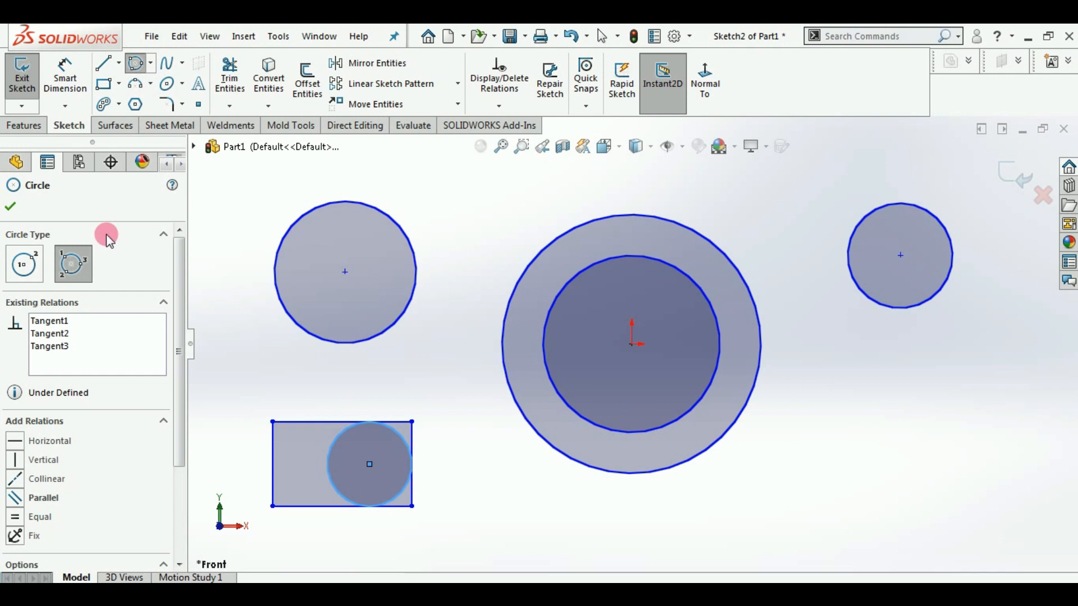
pyautogui.click(9, 211)
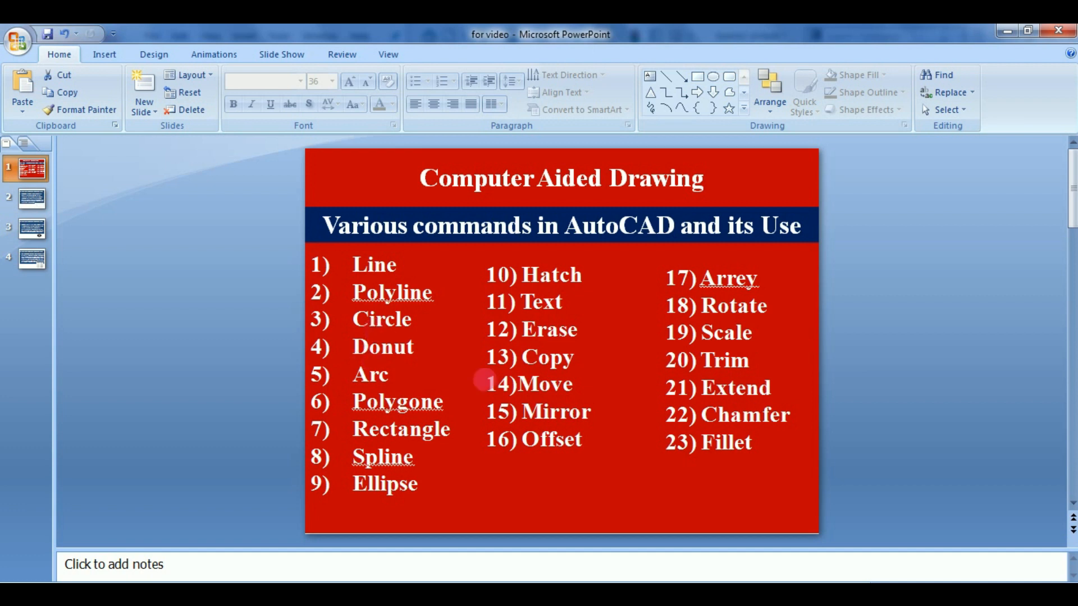
# Step: View the donut definition slide in PowerPoint and return to the command list slide
pyautogui.click(31, 230)
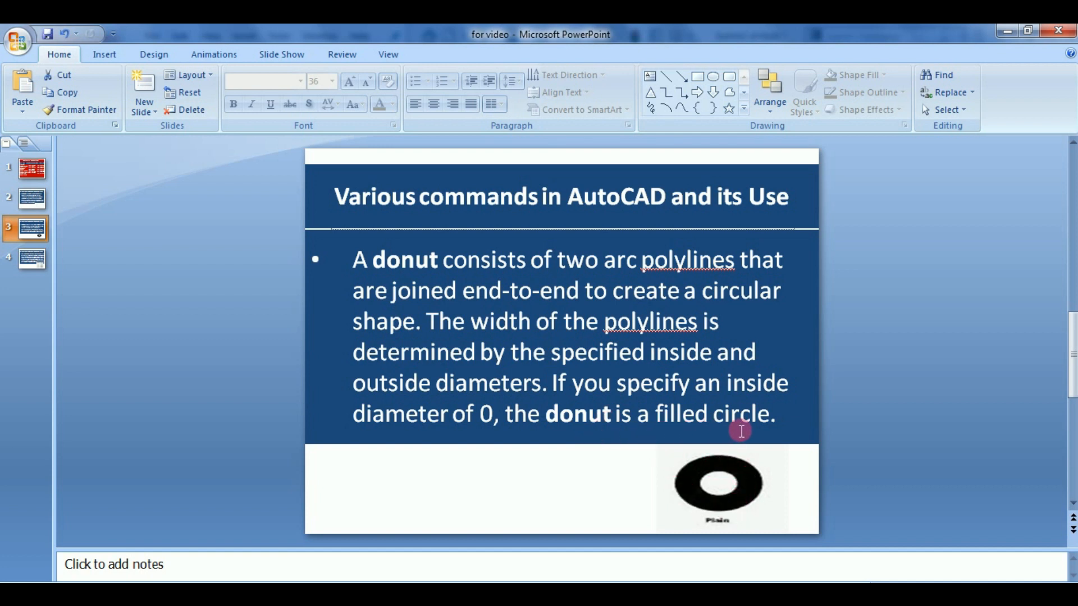
pyautogui.click(34, 166)
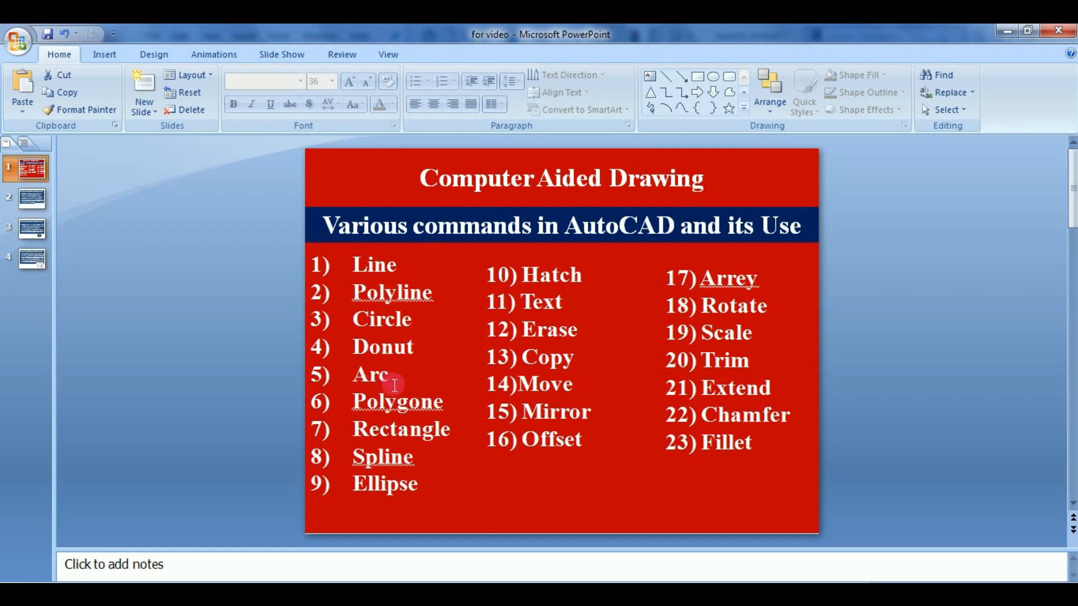
# Step: Switch to SOLIDWORKS and delete all the circles and the rectangle from the sketch
pyautogui.click(171, 594)
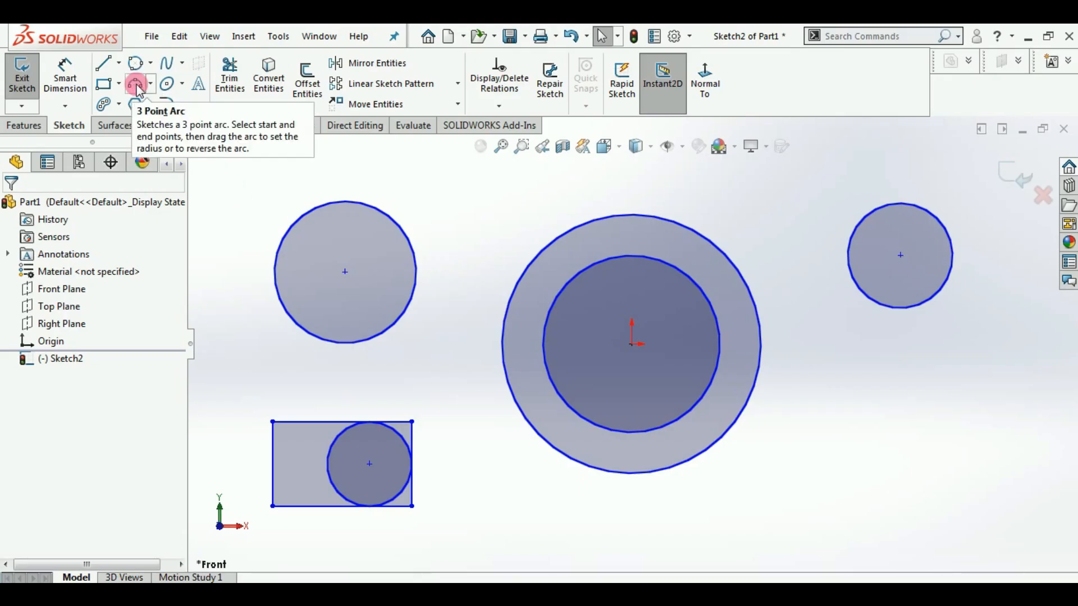
pyautogui.click(150, 86)
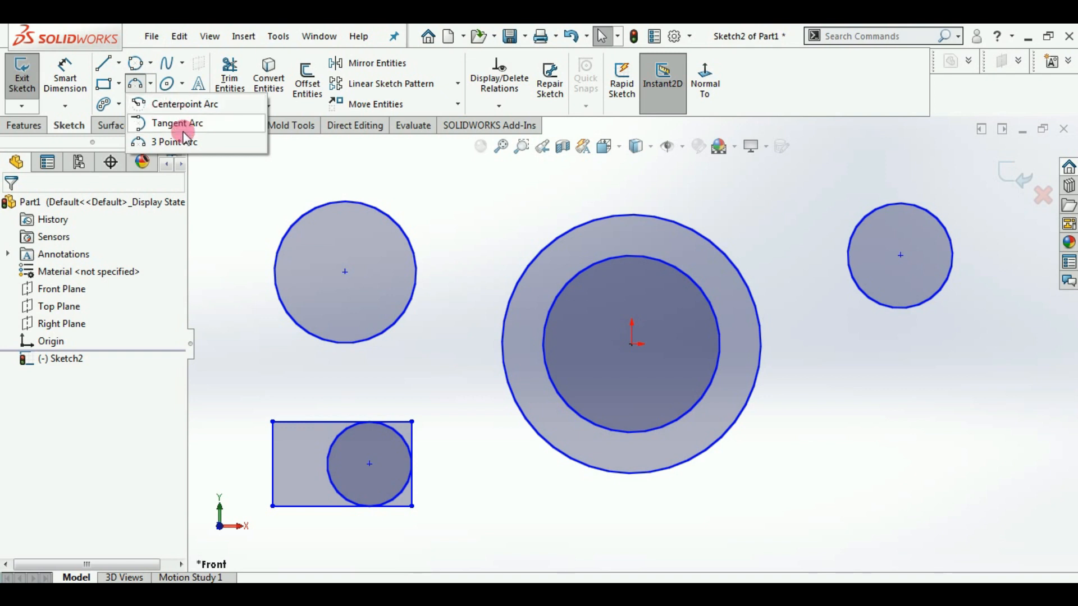
pyautogui.moveTo(1011, 560)
pyautogui.mouseDown()
pyautogui.moveTo(520, 234)
pyautogui.moveTo(328, 187)
pyautogui.moveTo(252, 184)
pyautogui.mouseUp()
pyautogui.press('Delete')
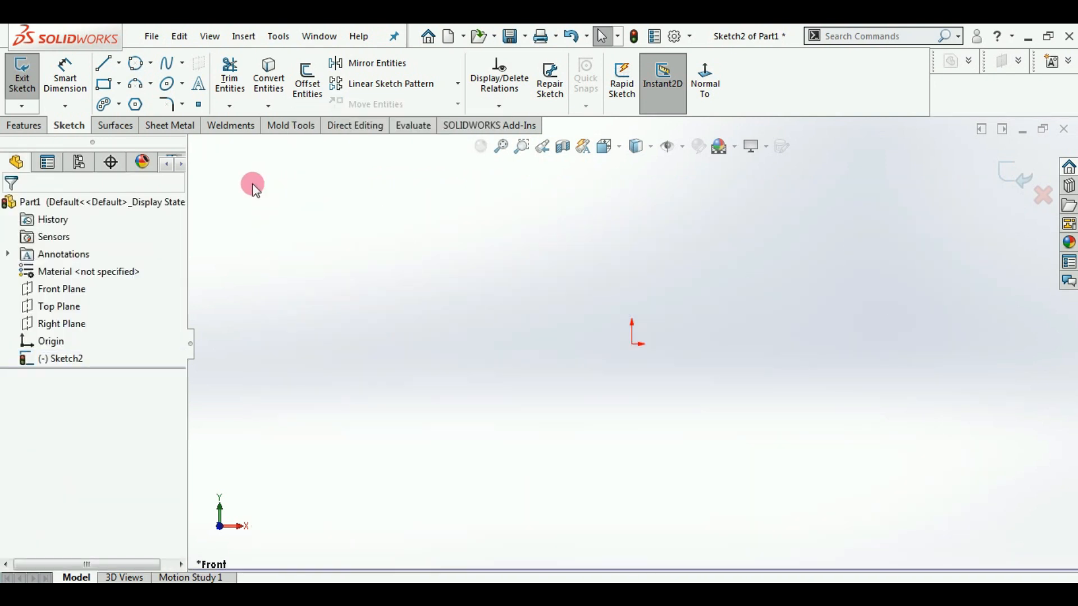
# Step: Sketch a centerpoint arc centred on the origin, running over it from upper right to upper left
pyautogui.click(151, 84)
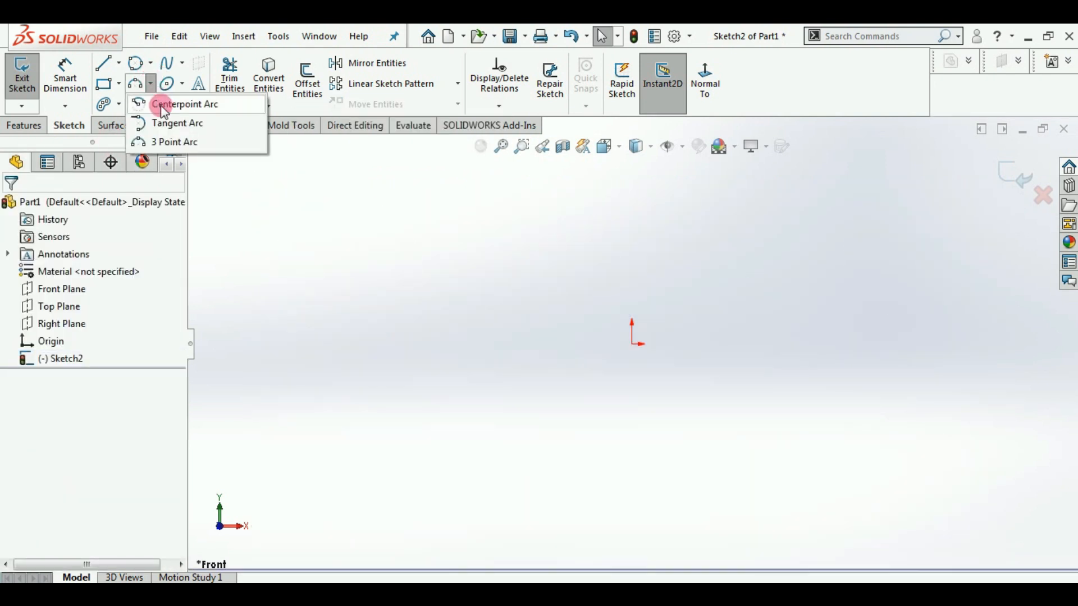
pyautogui.click(172, 105)
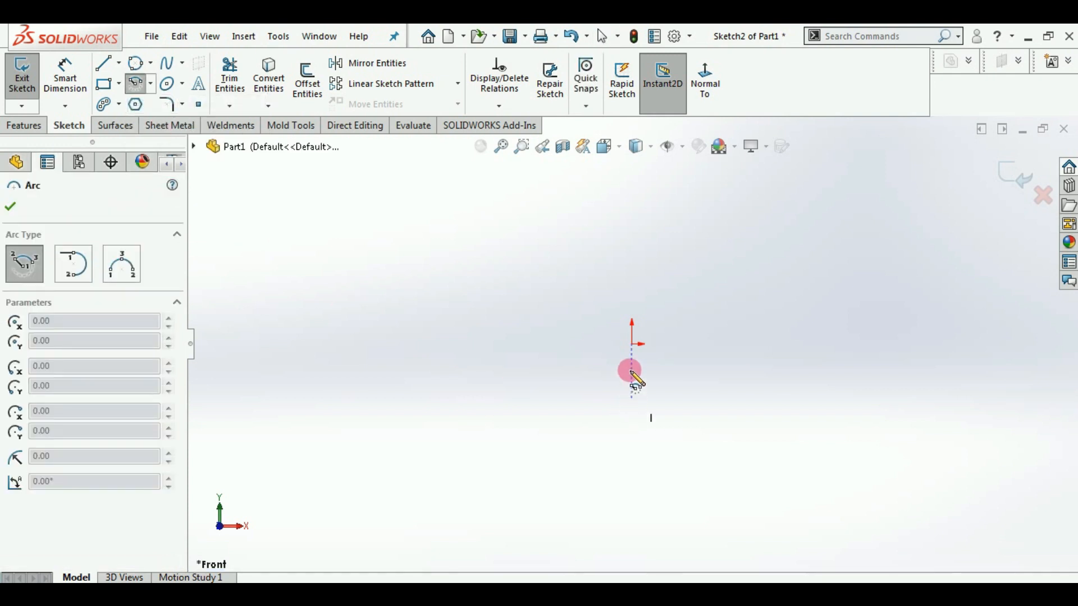
pyautogui.click(634, 344)
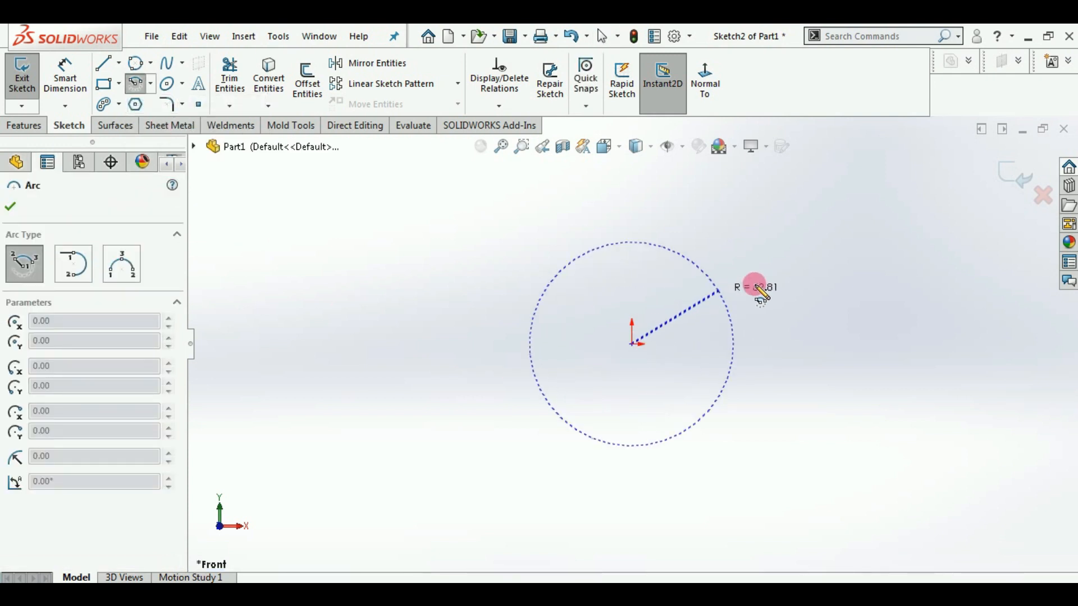
pyautogui.click(777, 259)
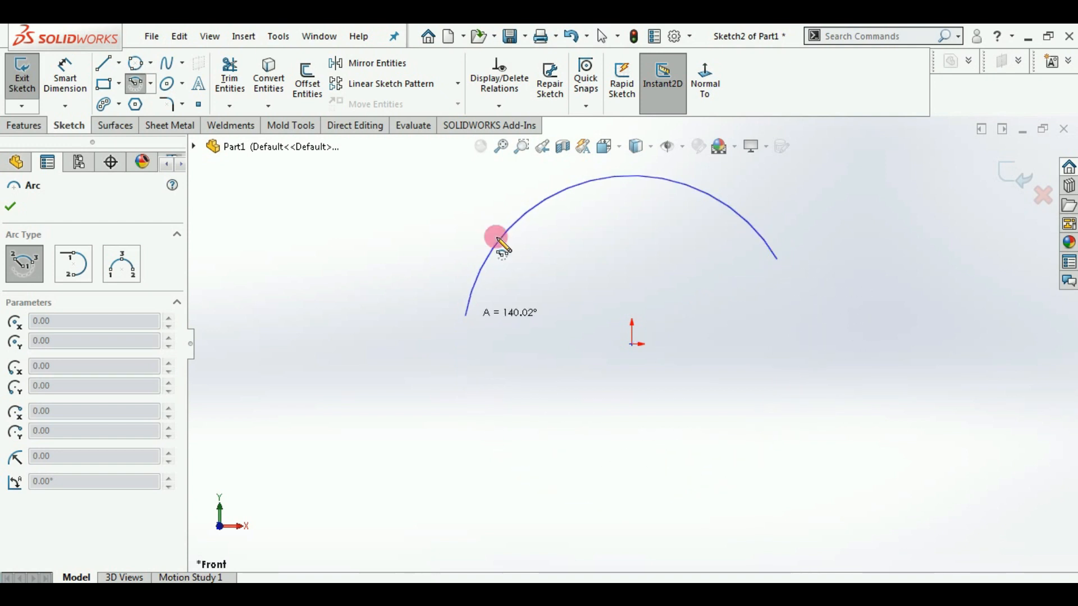
pyautogui.click(520, 218)
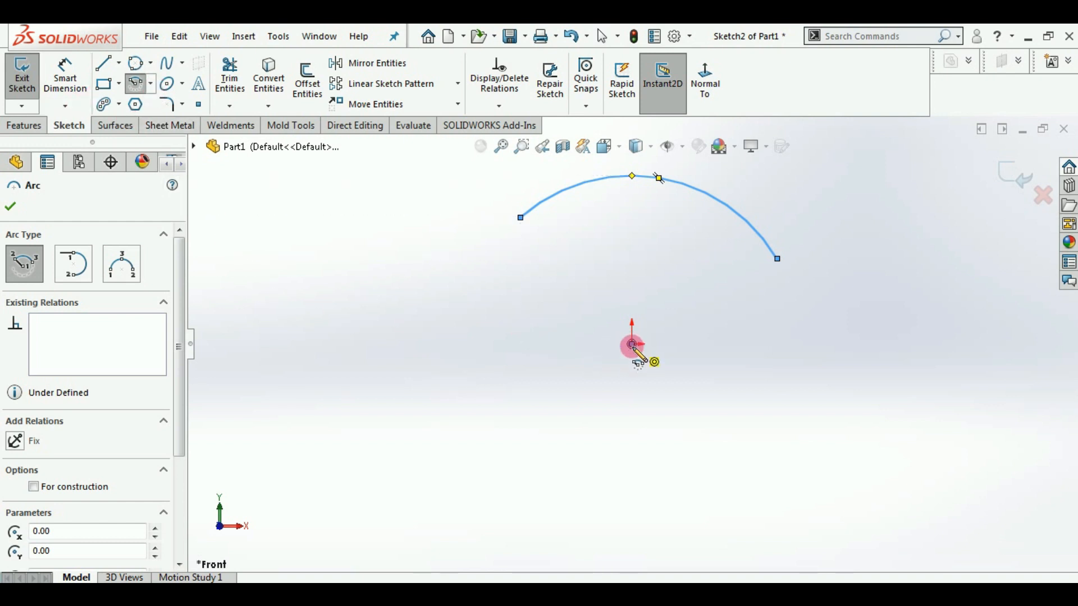
# Step: Try to start a tangent arc in empty space below the origin, and undo the centerpoint arc
pyautogui.click(168, 87)
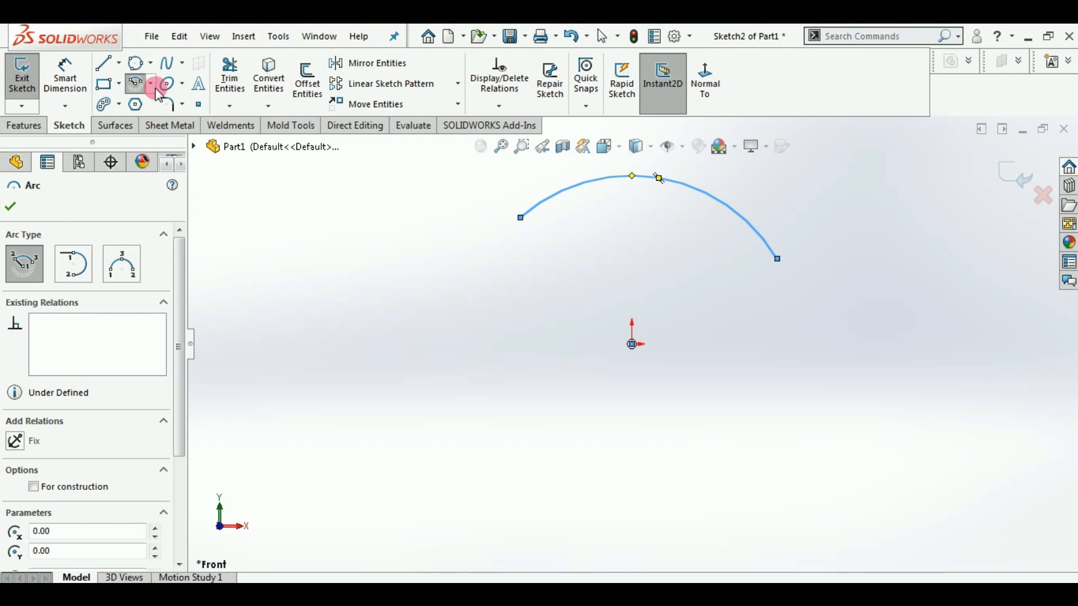
pyautogui.click(153, 87)
pyautogui.click(167, 124)
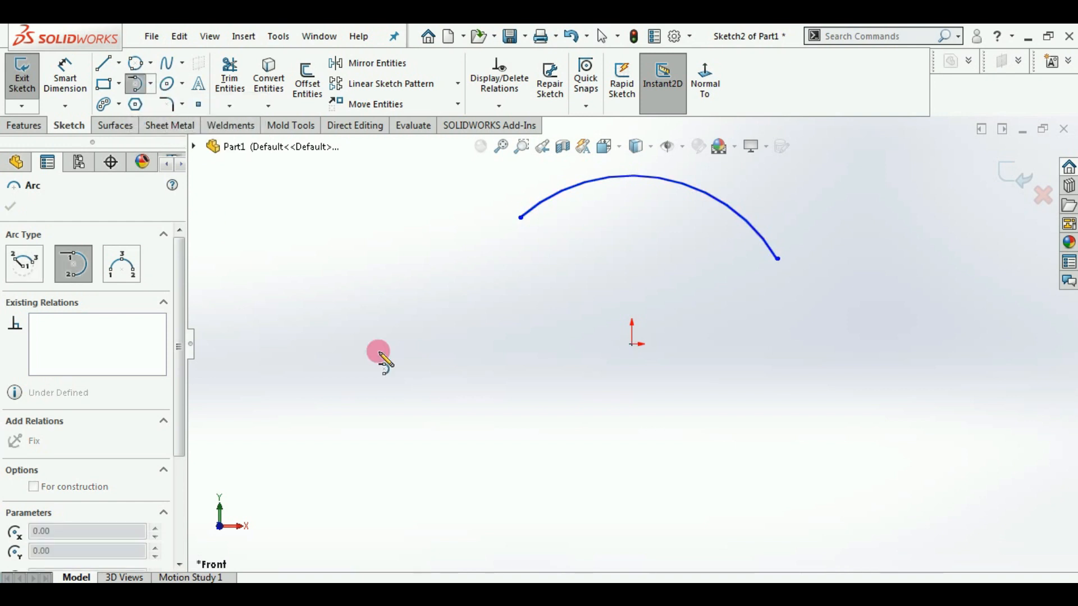
pyautogui.click(655, 383)
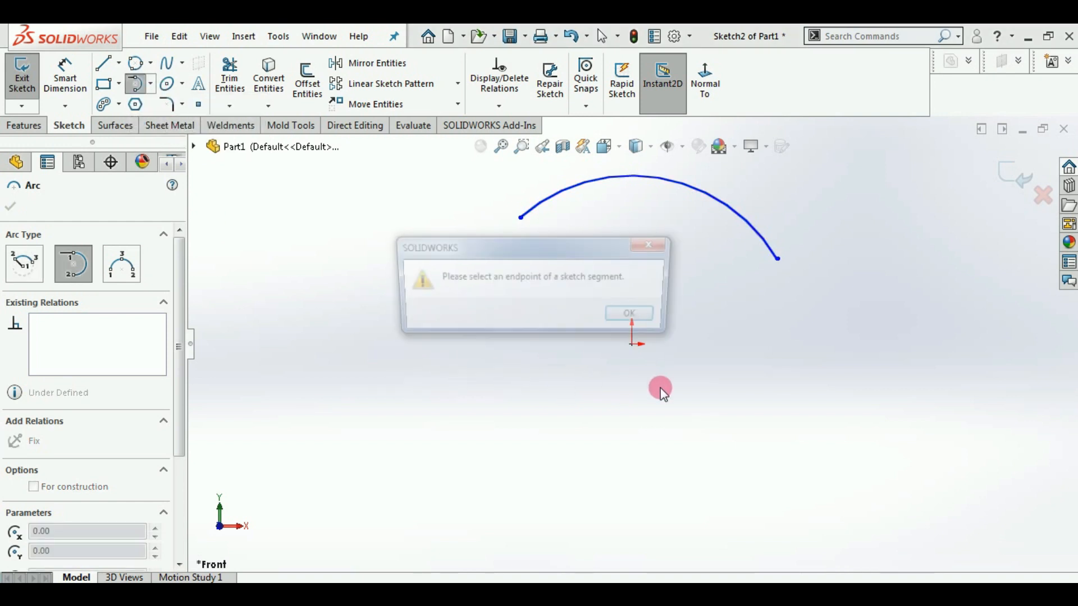
pyautogui.click(653, 246)
pyautogui.hotkey('ctrl', 'z')
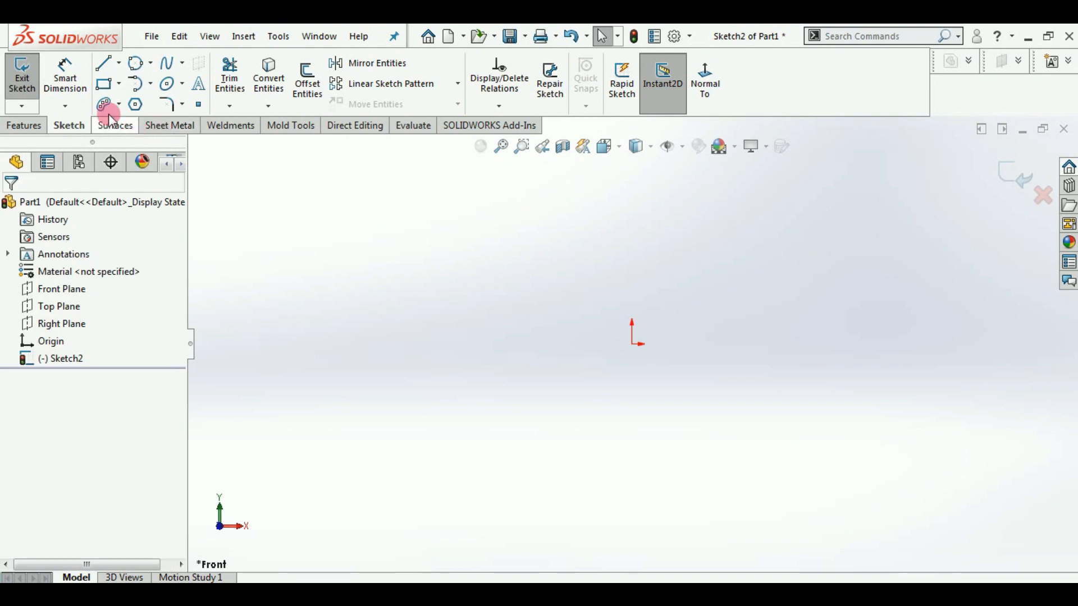
# Step: Sketch a closed, irregular five-sided profile of connected lines that starts and ends at the origin
pyautogui.click(105, 63)
pyautogui.click(634, 344)
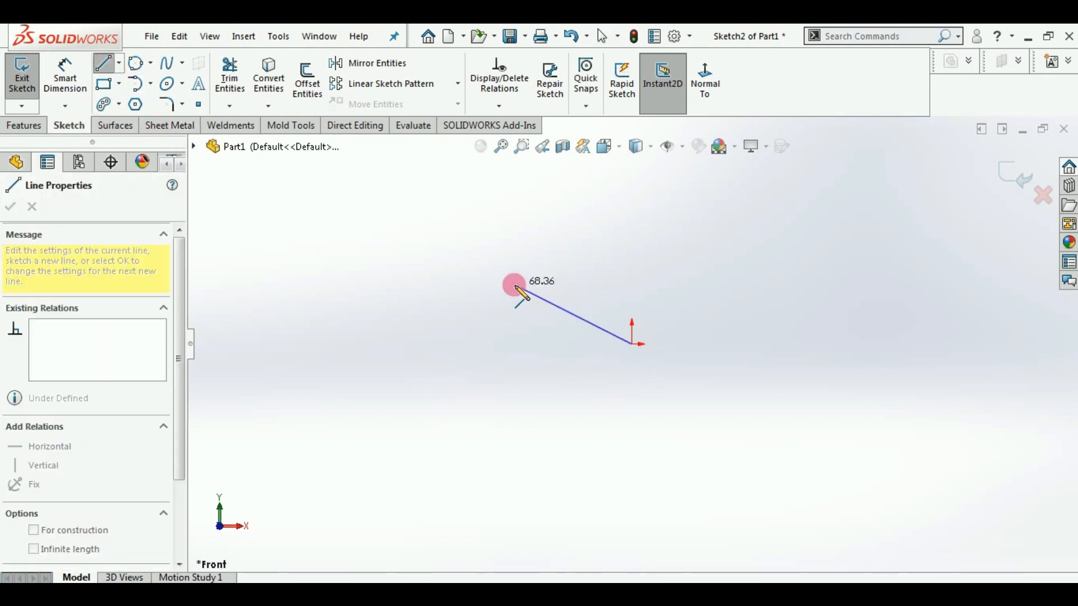
pyautogui.click(509, 337)
pyautogui.click(541, 234)
pyautogui.click(718, 256)
pyautogui.click(825, 374)
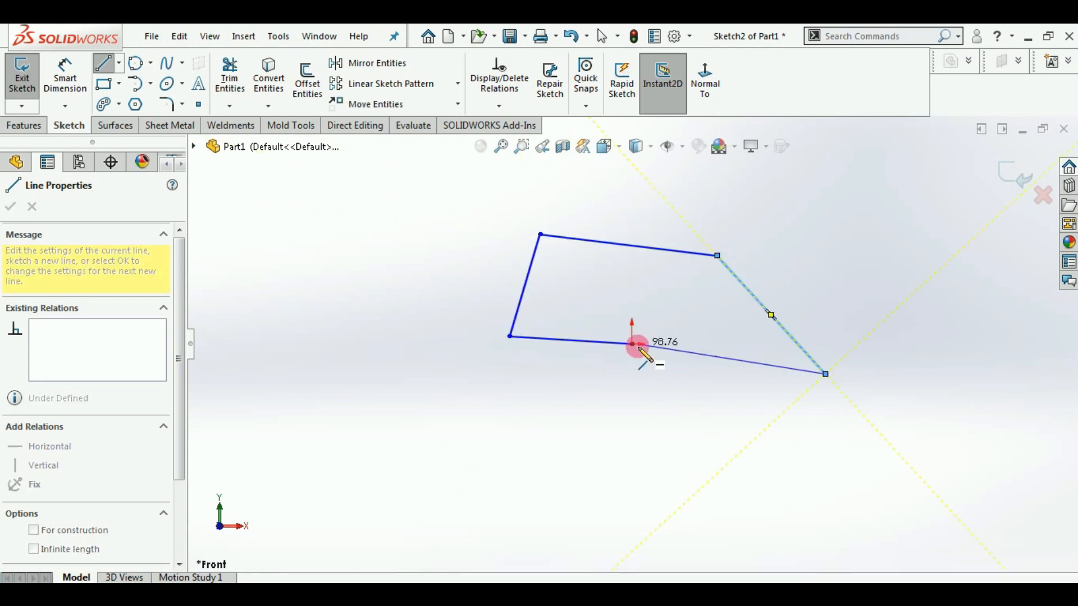
pyautogui.click(633, 344)
pyautogui.rightClick(595, 425)
pyautogui.click(601, 433)
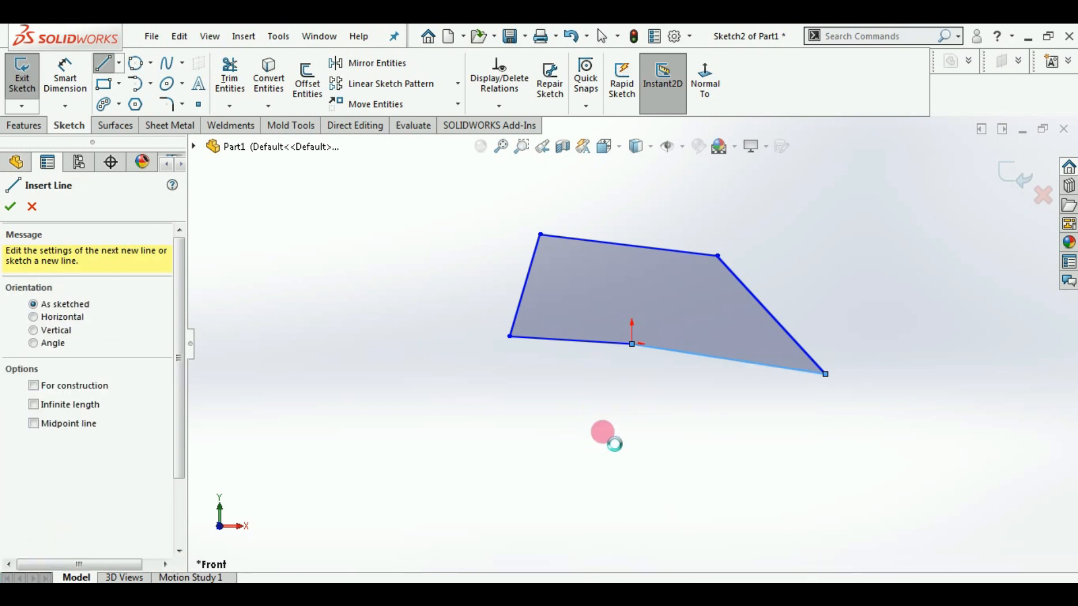
# Step: Sketch two connected tangent arcs starting from the profile's lower-left corner and end the arc command
pyautogui.click(131, 88)
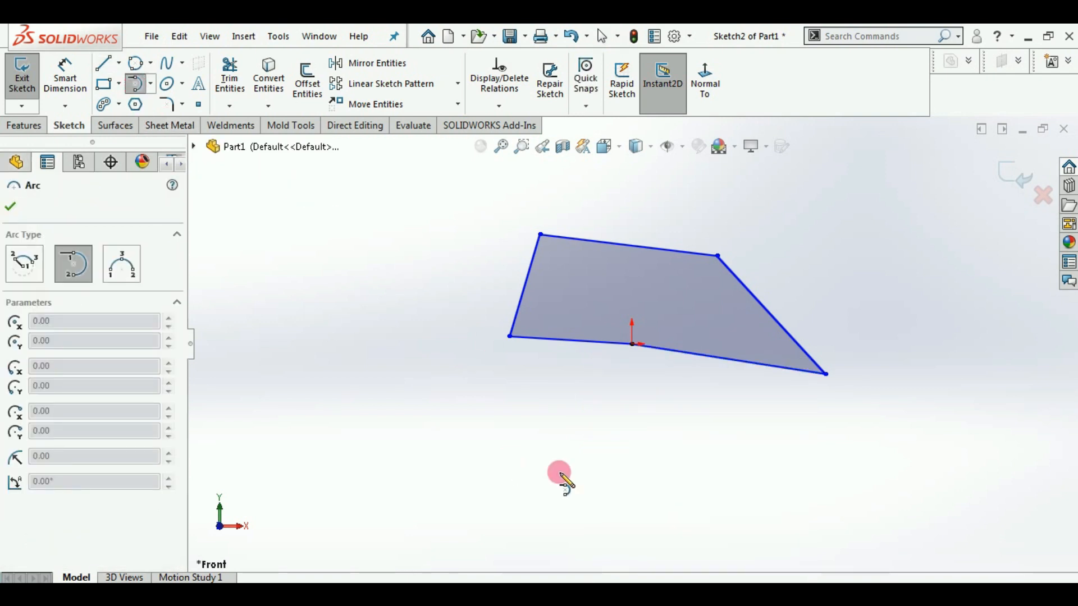
pyautogui.moveTo(510, 337); pyautogui.dragTo(639, 458)
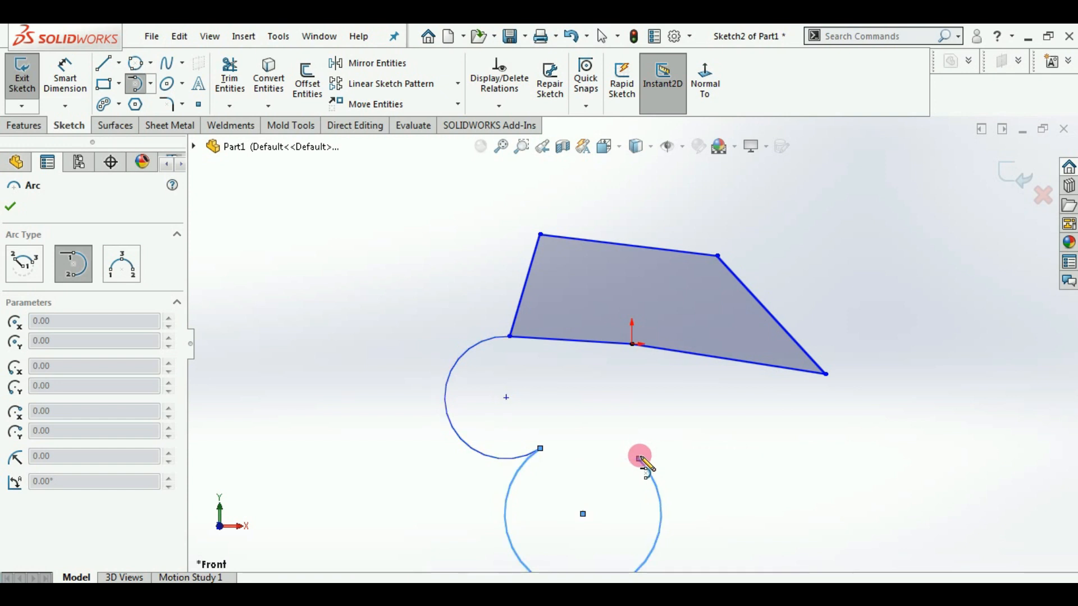
pyautogui.rightClick(655, 439)
pyautogui.click(685, 451)
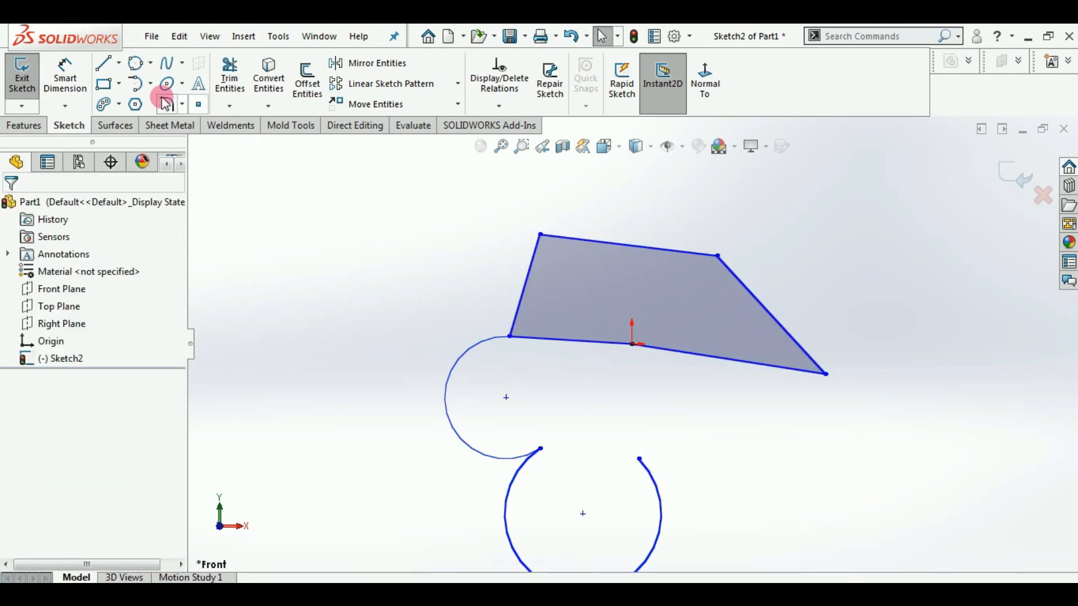
# Step: Sketch a tangent arc from the profile's upper-left corner, curving up to the left, and end the arc command
pyautogui.click(135, 83)
pyautogui.moveTo(541, 235); pyautogui.dragTo(448, 204)
pyautogui.rightClick(447, 204)
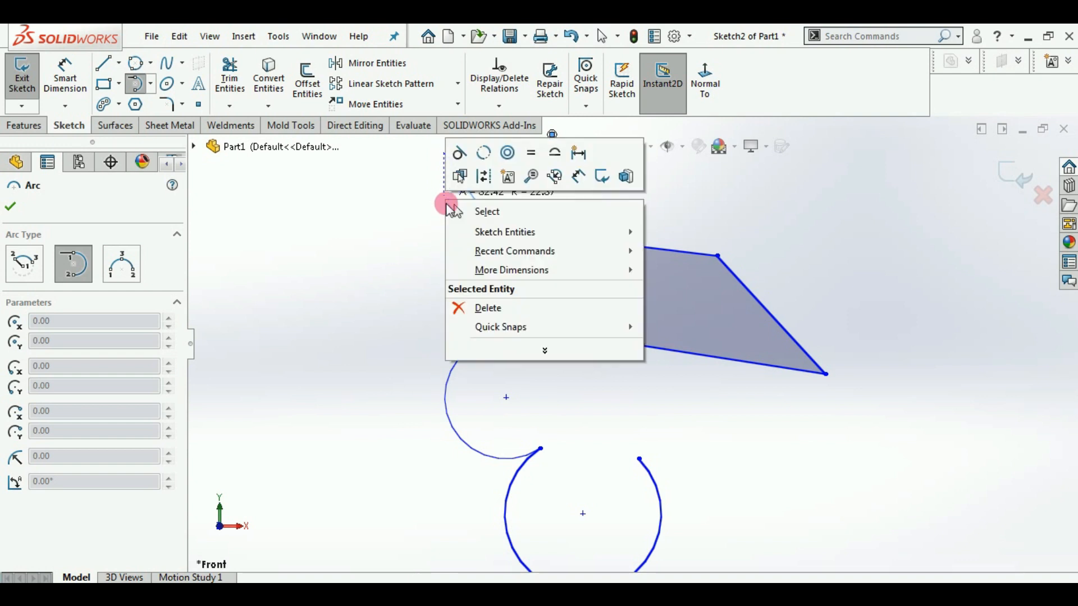
pyautogui.click(453, 211)
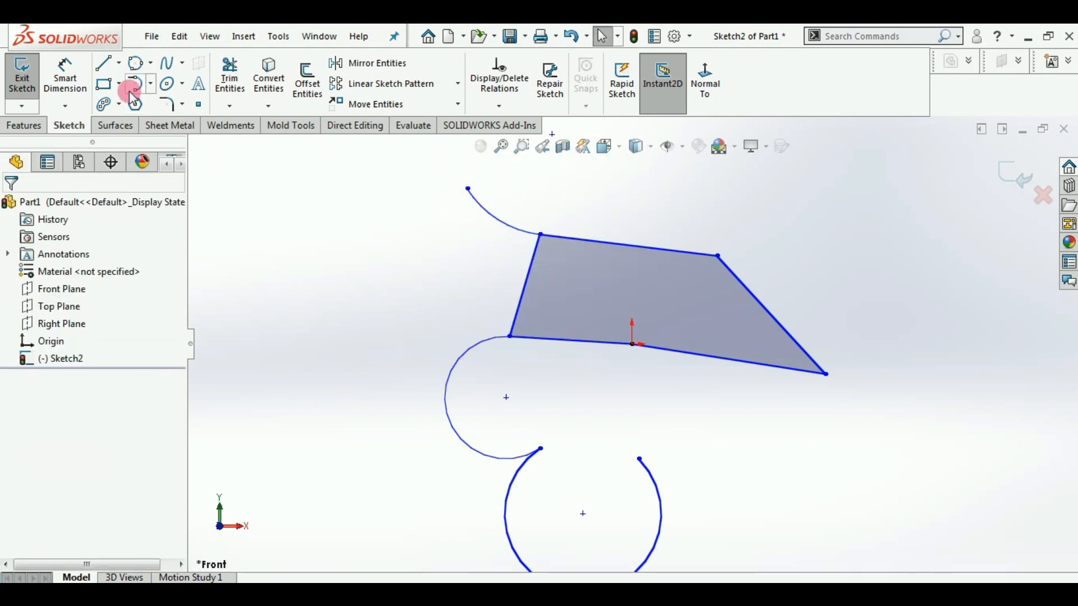
# Step: Sketch a three-point arc in the empty area right of the profile, bulging toward the profile
pyautogui.click(150, 84)
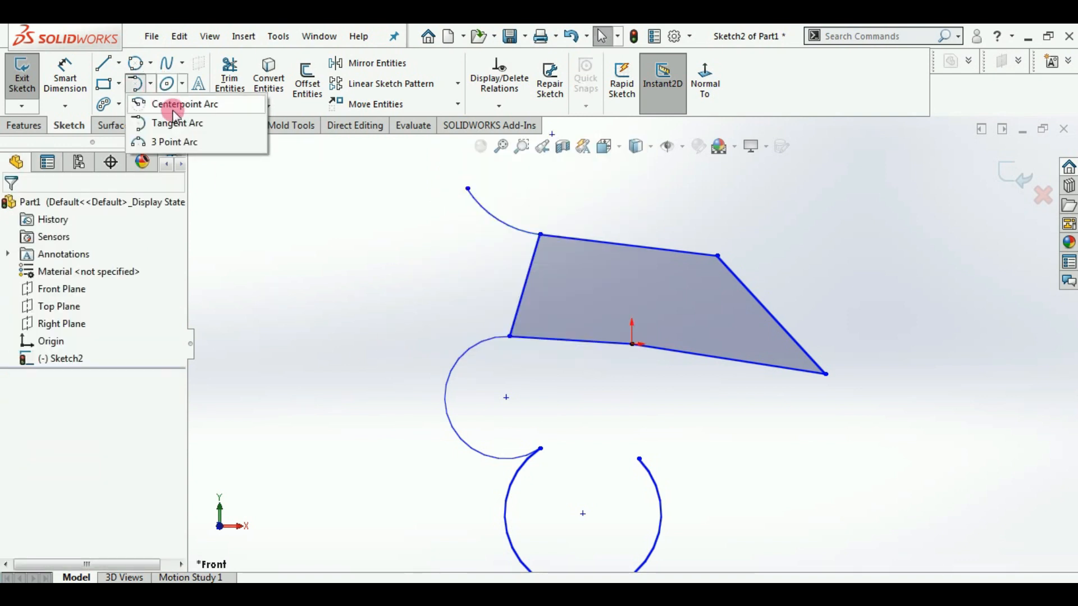
pyautogui.click(175, 142)
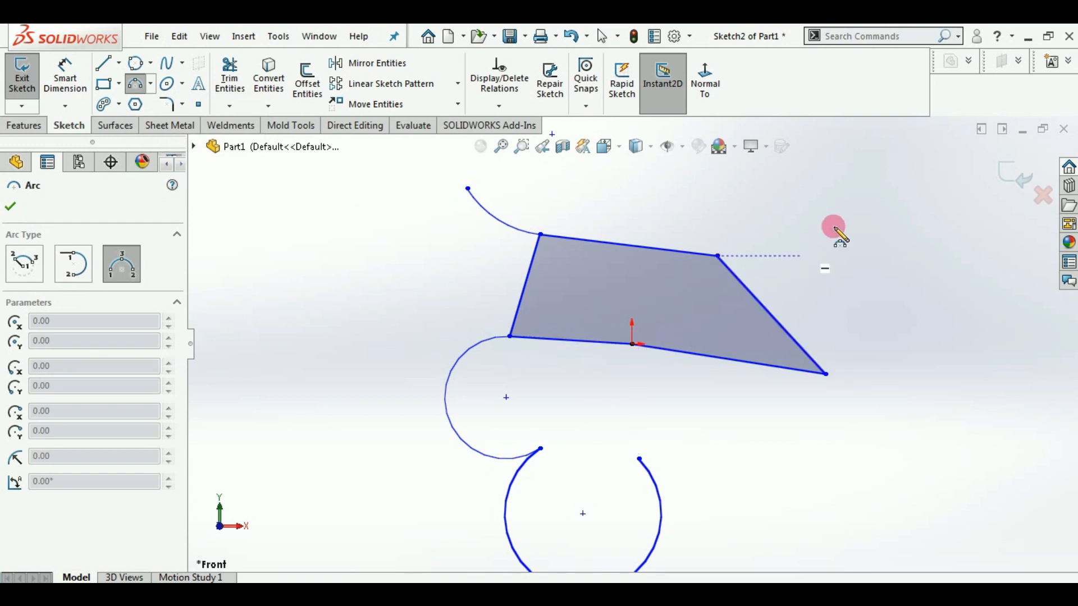
pyautogui.click(897, 220)
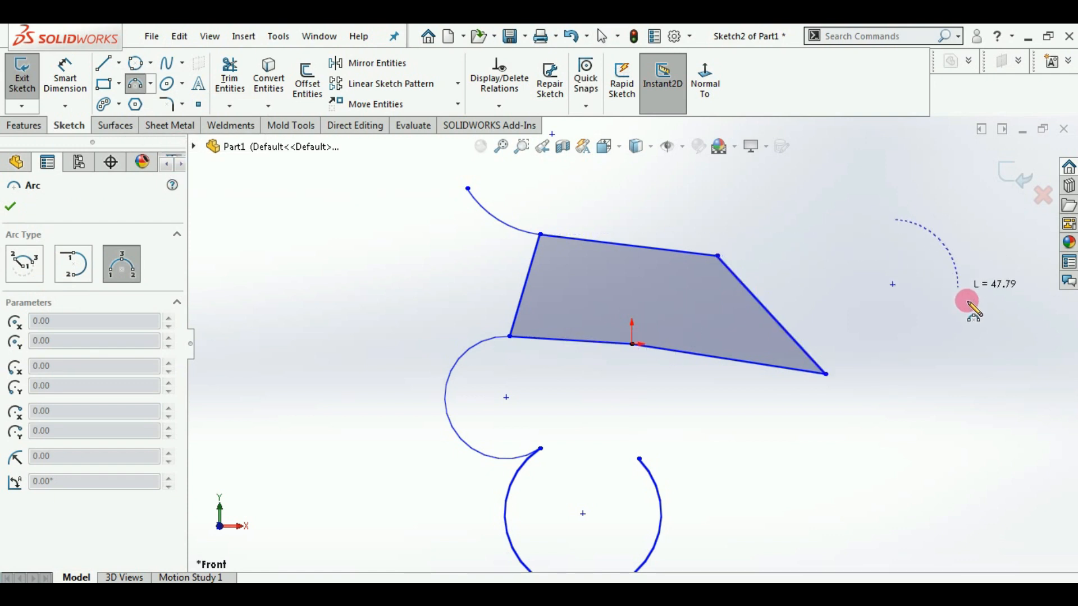
pyautogui.click(941, 353)
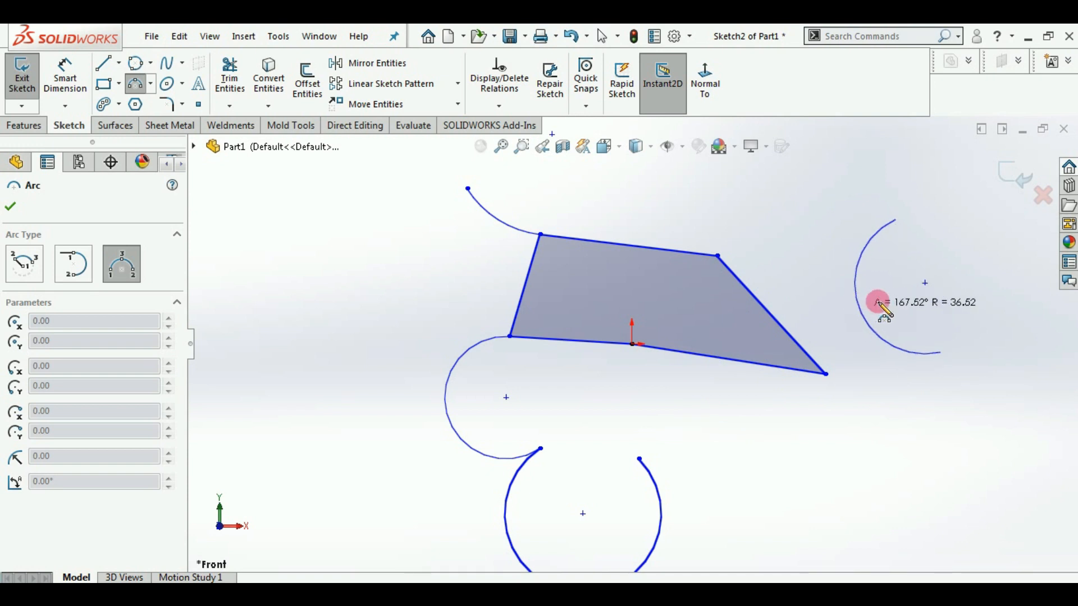
pyautogui.click(880, 301)
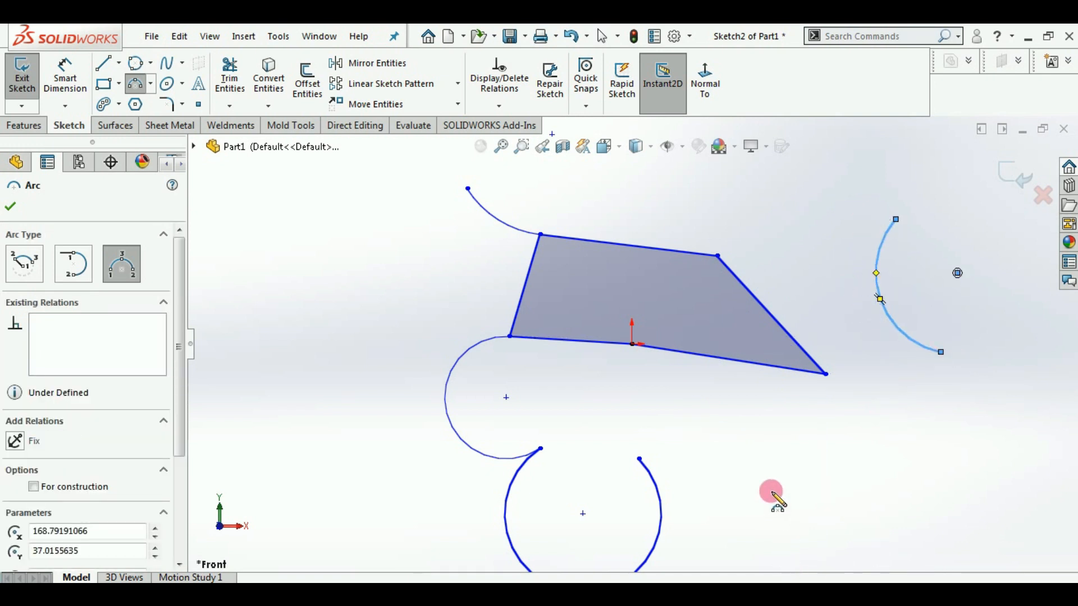
# Step: Sketch a wide, shallow three-point arc below and right of the profile, bulging downward, and end the arc command
pyautogui.click(771, 492)
pyautogui.click(982, 464)
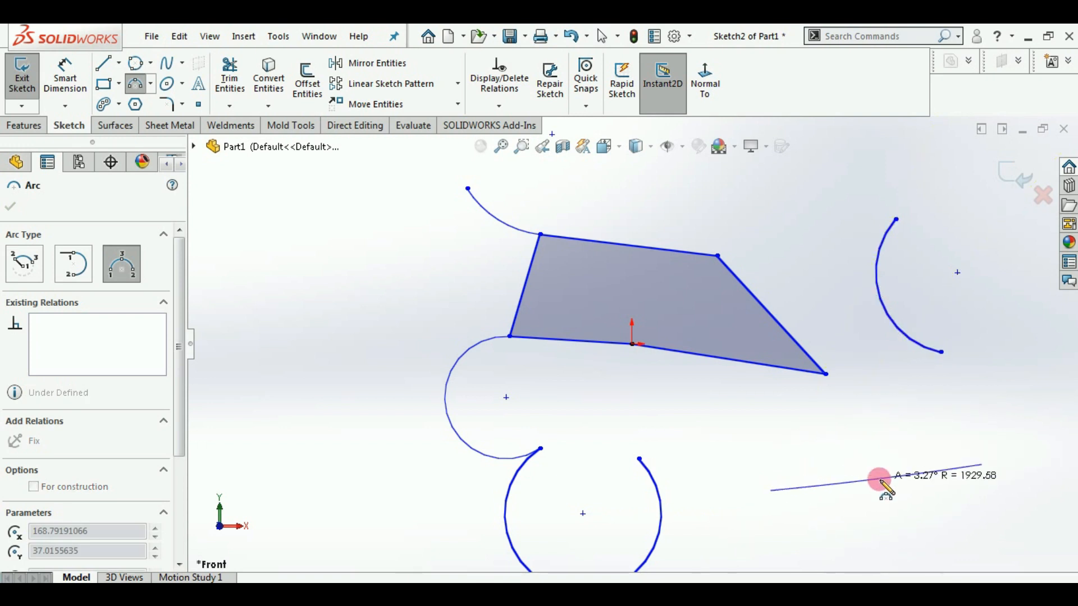
pyautogui.click(882, 513)
pyautogui.rightClick(869, 417)
pyautogui.click(877, 420)
# Step: Delete all lines and arcs from the sketch
pyautogui.scroll(1, 729, 439)
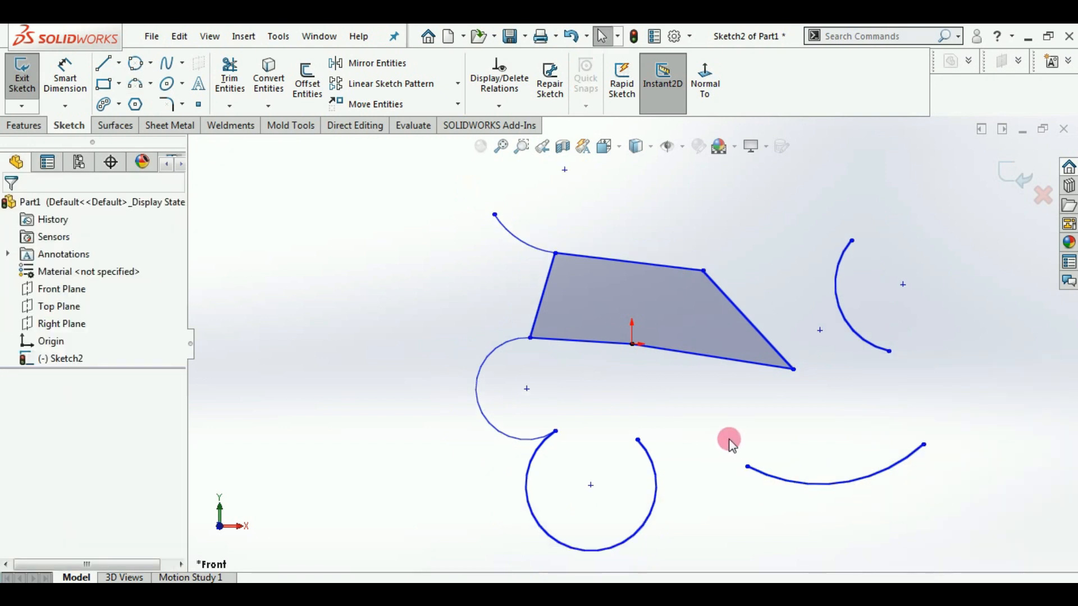
pyautogui.scroll(1, 728, 440)
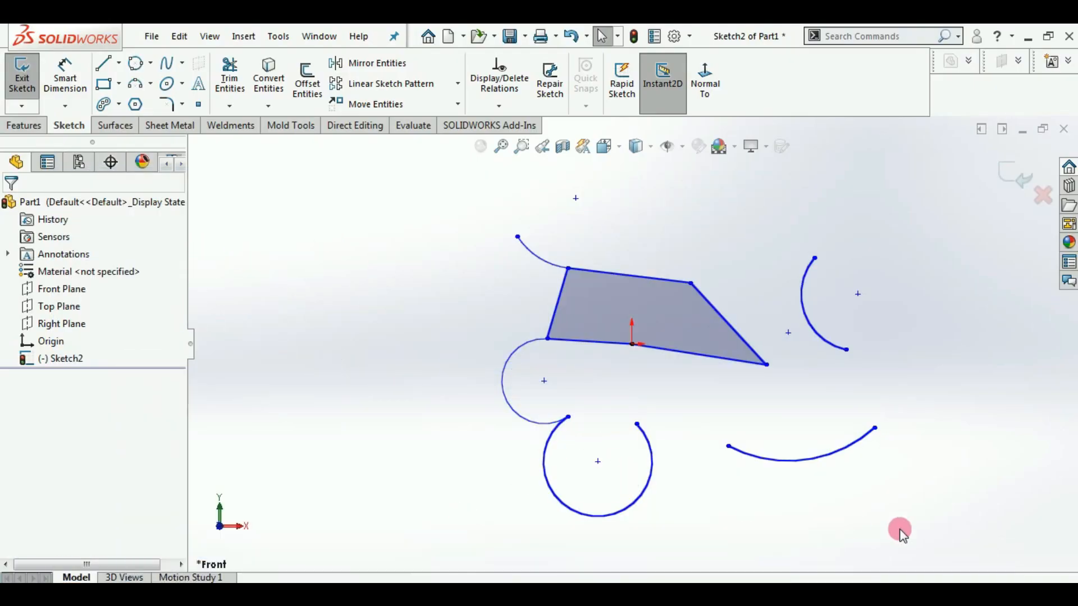
pyautogui.moveTo(933, 544); pyautogui.dragTo(386, 201)
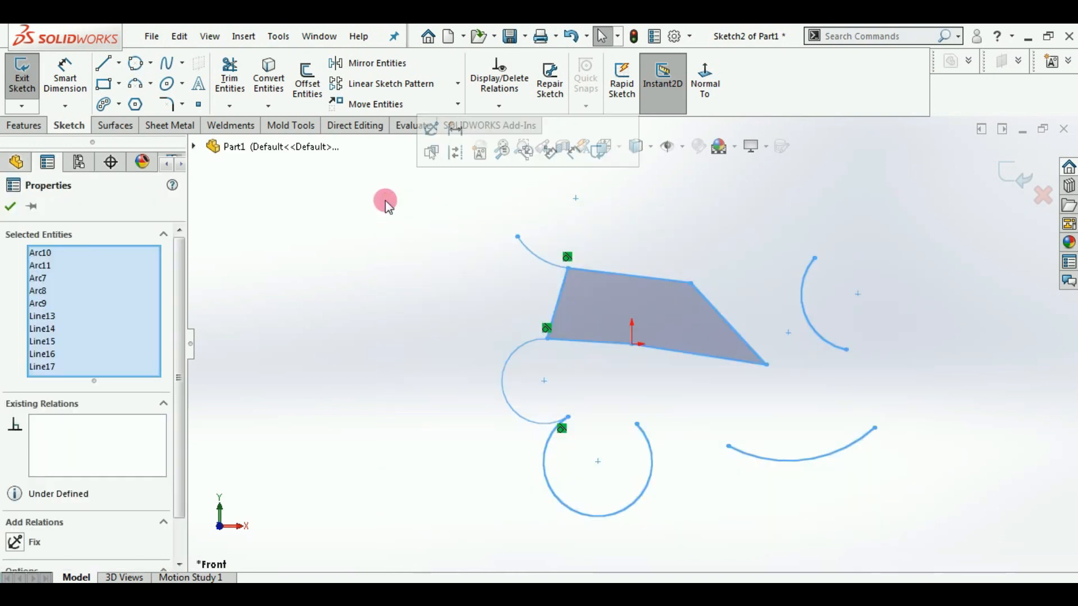
pyautogui.press('Delete')
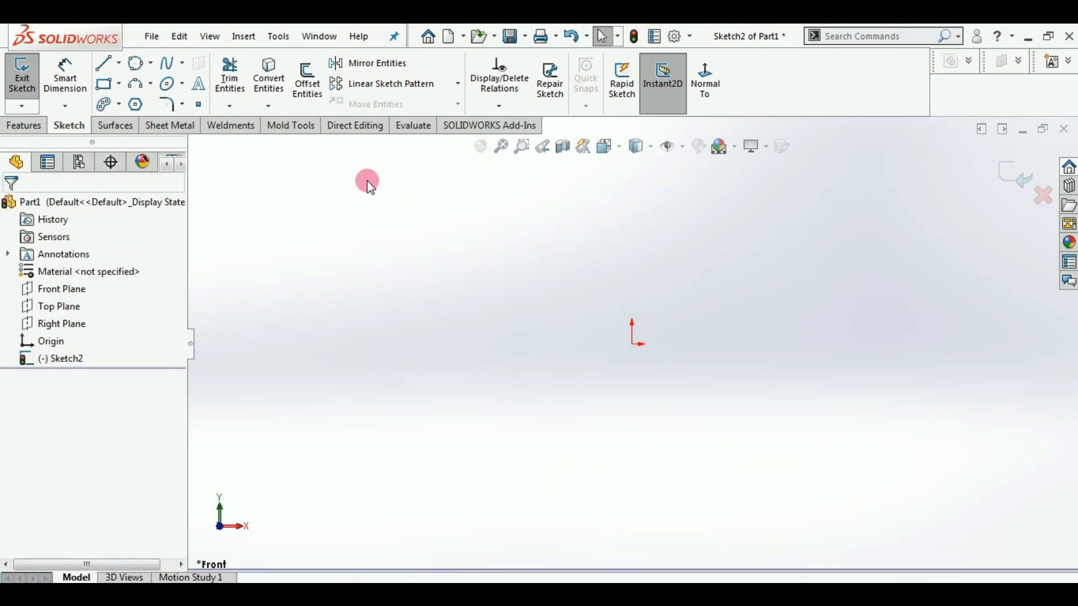
# Step: Sketch a five-sided polygon centred on the origin, with an inscribed circle about 145 mm in diameter
pyautogui.click(139, 107)
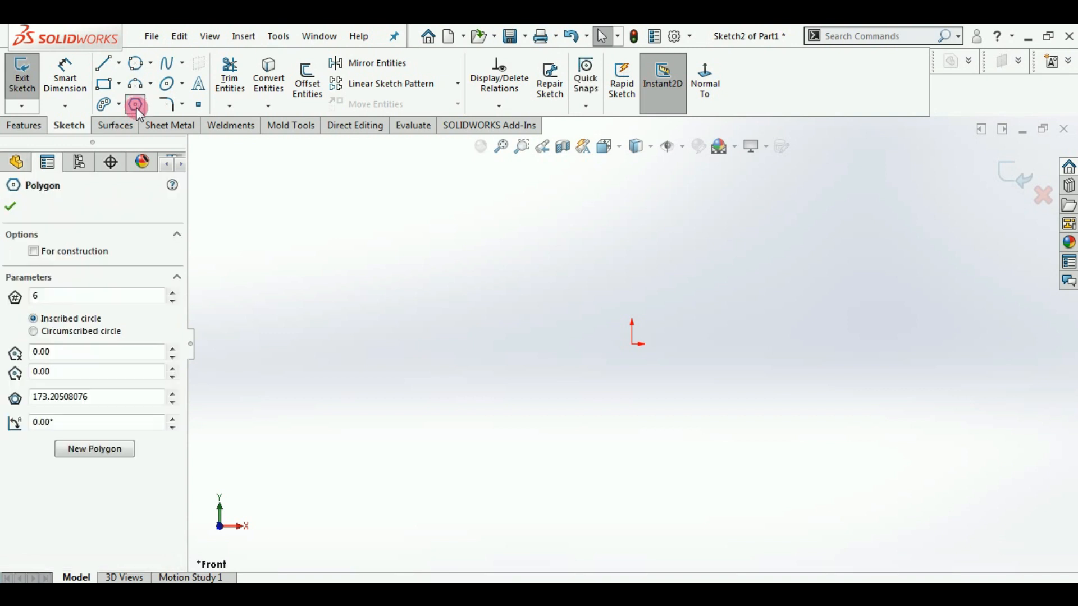
pyautogui.click(632, 344)
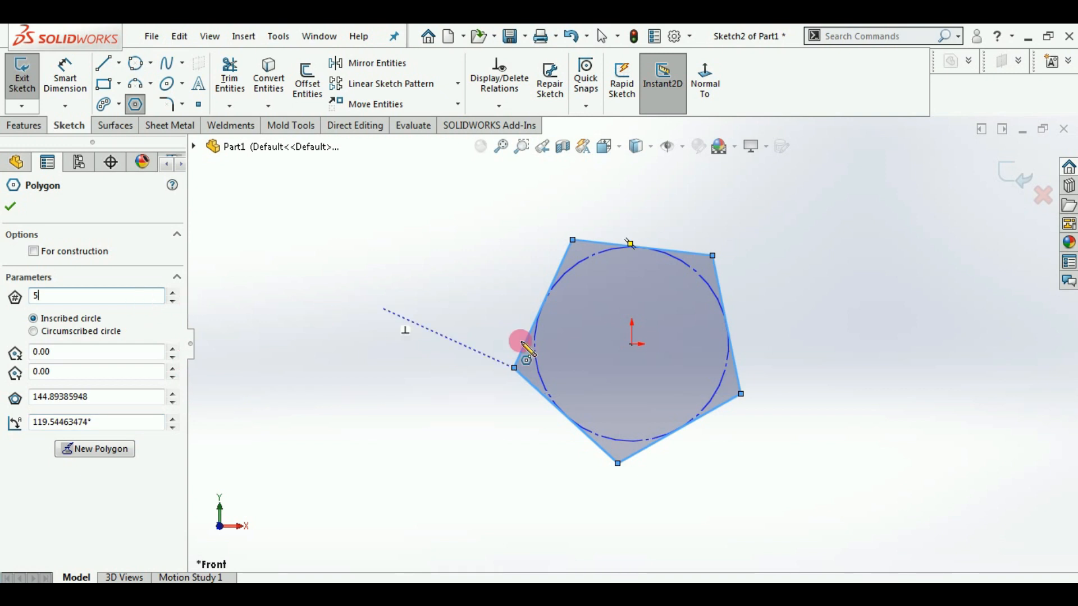
pyautogui.click(11, 207)
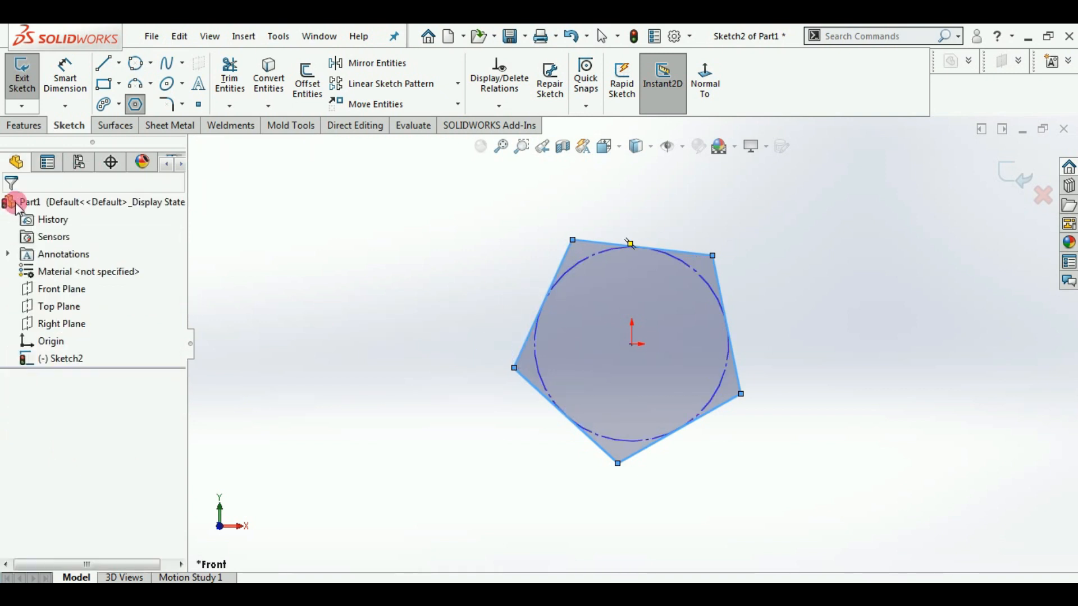
# Step: Dimension the pentagon's upper-left side along its slanted length and set it to 100 mm
pyautogui.click(64, 74)
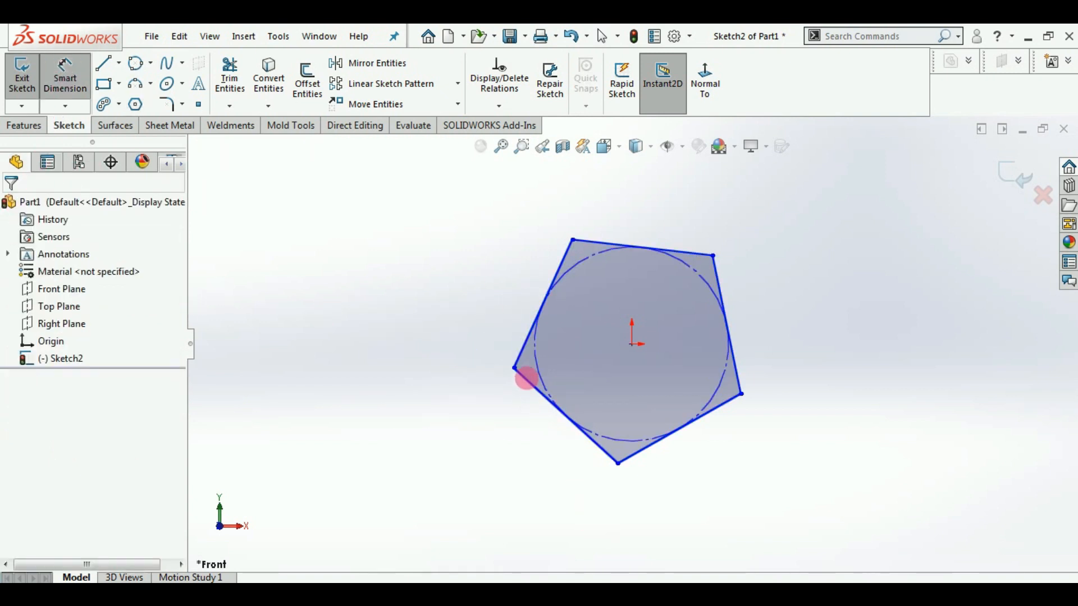
pyautogui.click(525, 344)
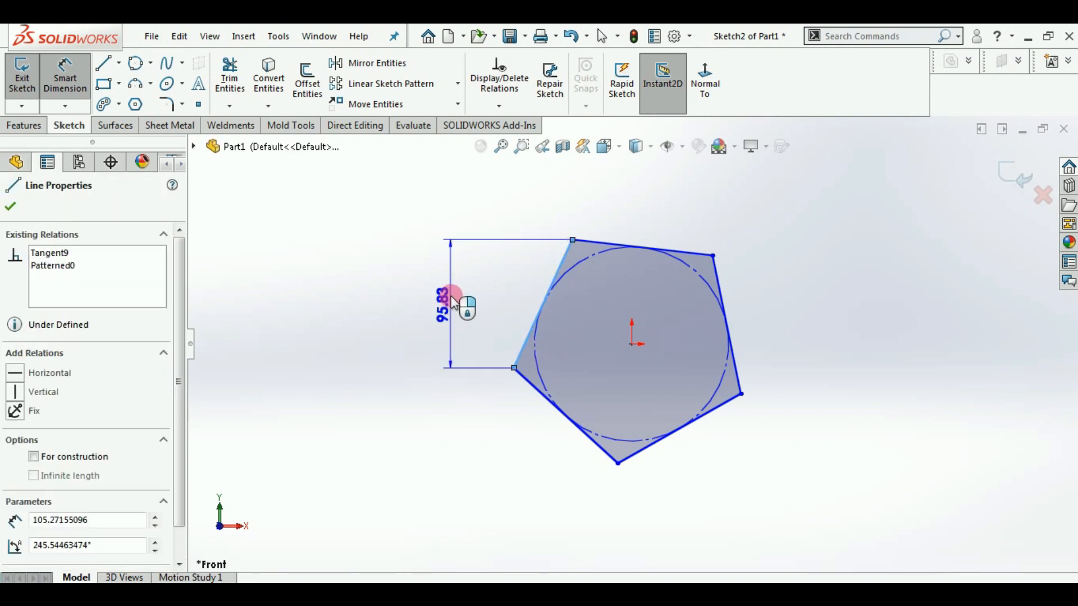
pyautogui.click(463, 224)
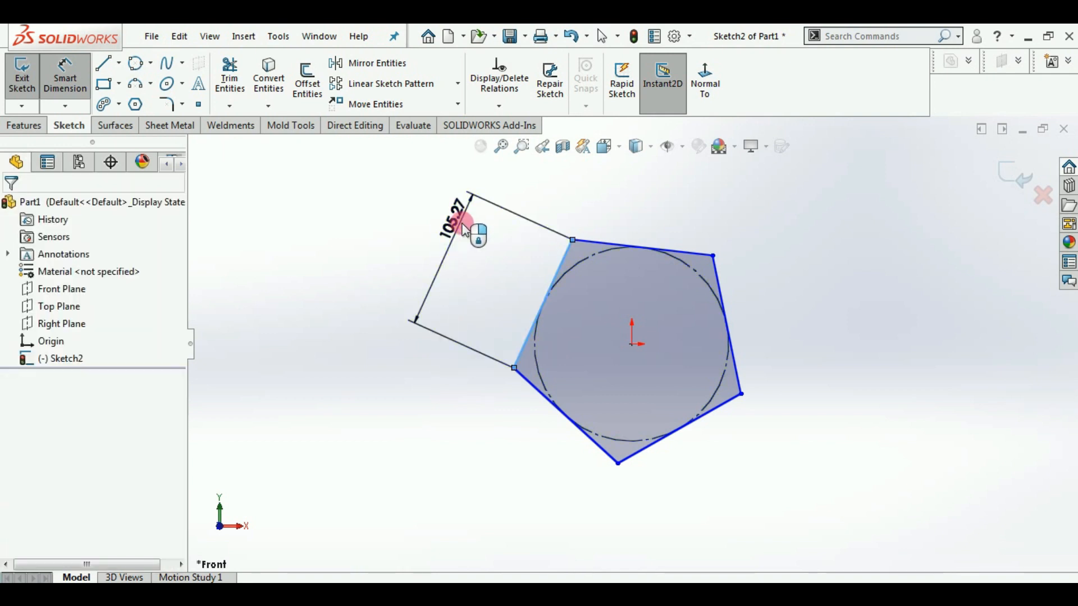
pyautogui.write('100')
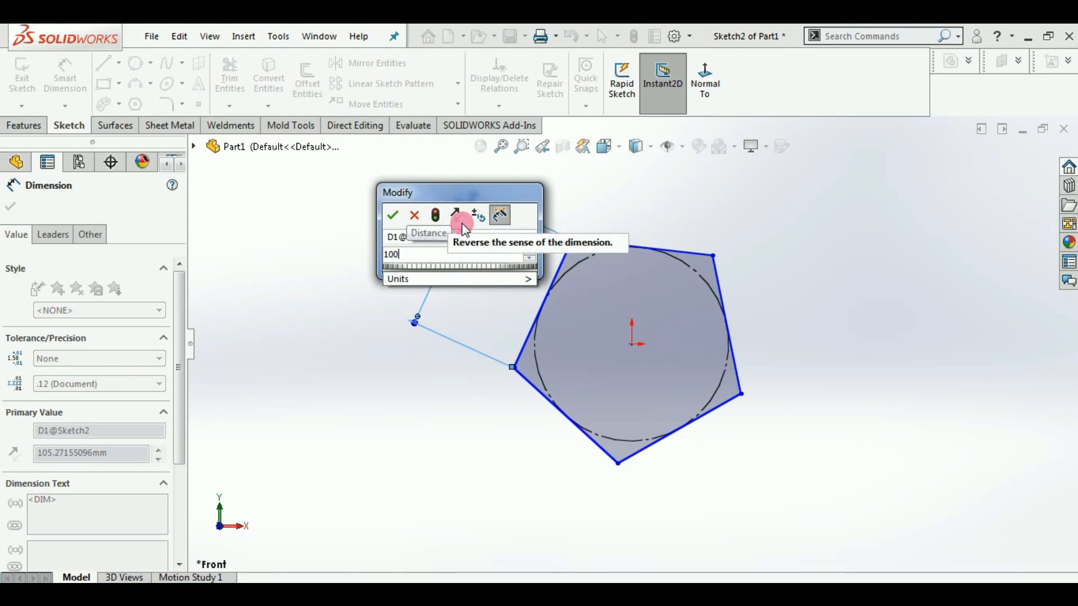
pyautogui.press('Return')
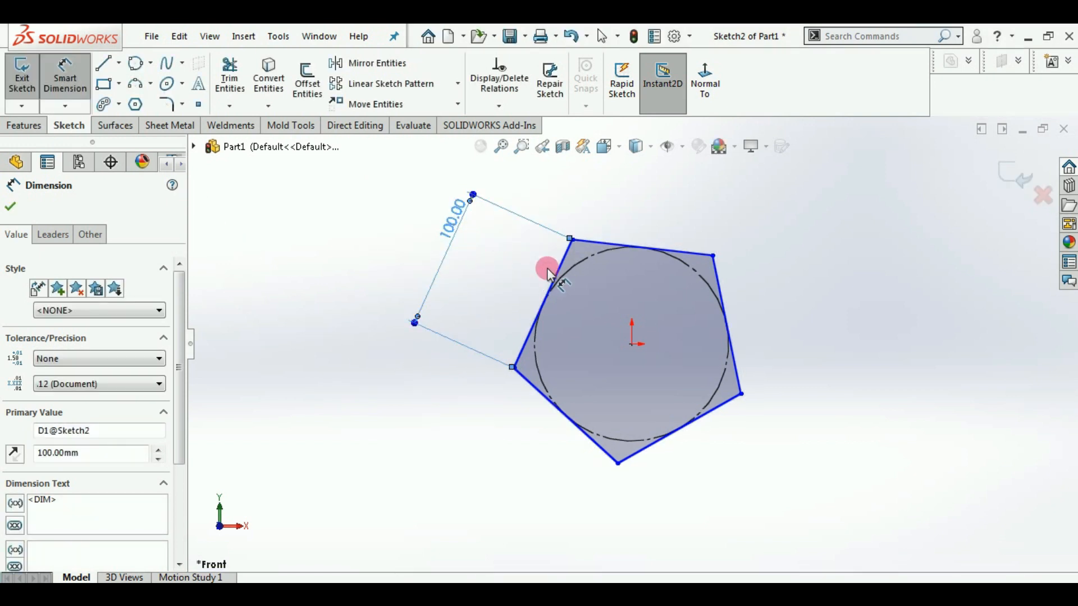
pyautogui.click(10, 206)
# Step: Delete the pentagon with its dimension, and switch to the PowerPoint command list to mark the Rectangle entry
pyautogui.moveTo(839, 506); pyautogui.dragTo(380, 181)
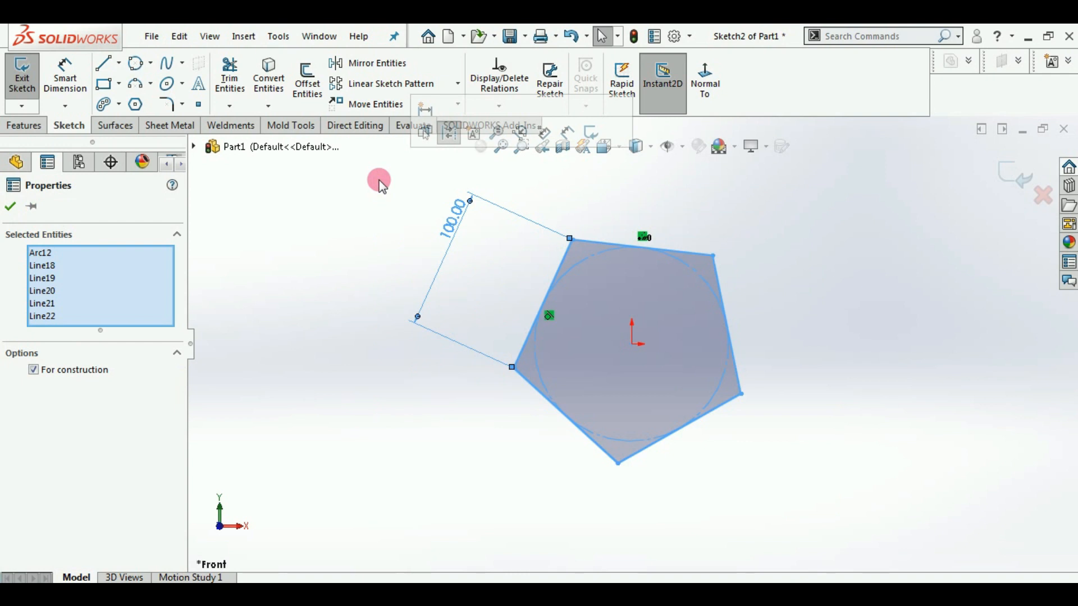
pyautogui.press('Delete')
pyautogui.click(266, 581)
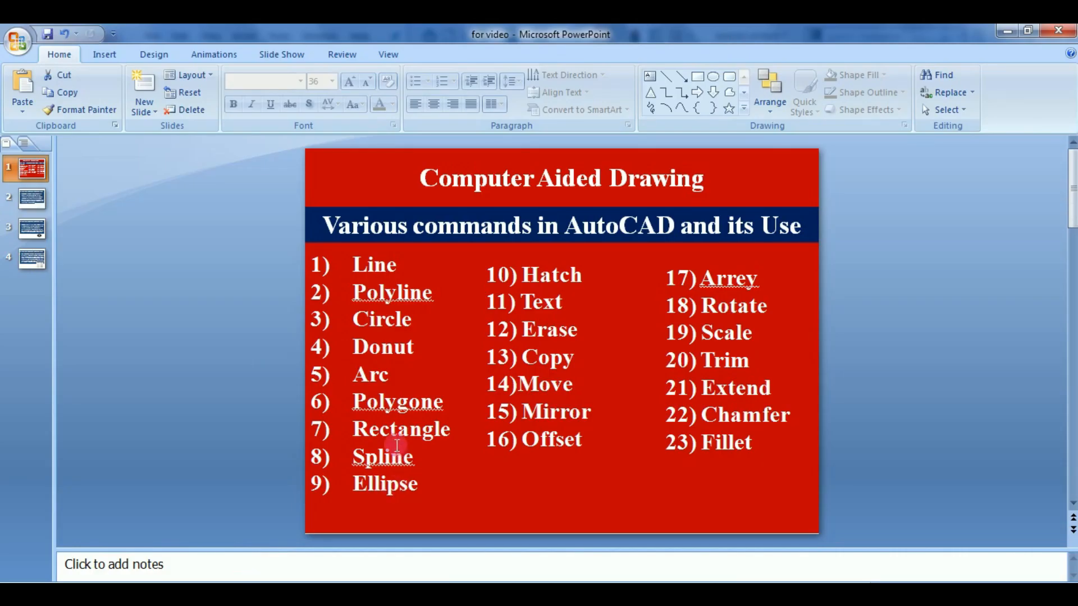
pyautogui.moveTo(349, 435); pyautogui.dragTo(449, 429)
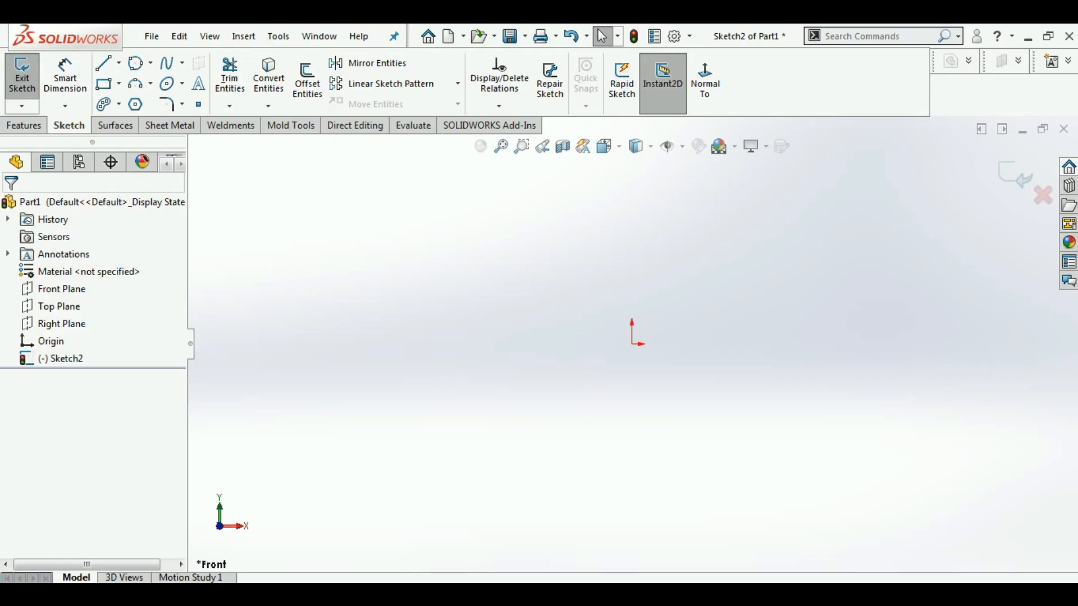
# Step: Back in SOLIDWORKS, sketch a corner rectangle about 176 by 84 mm from the origin toward the lower right
pyautogui.click(105, 85)
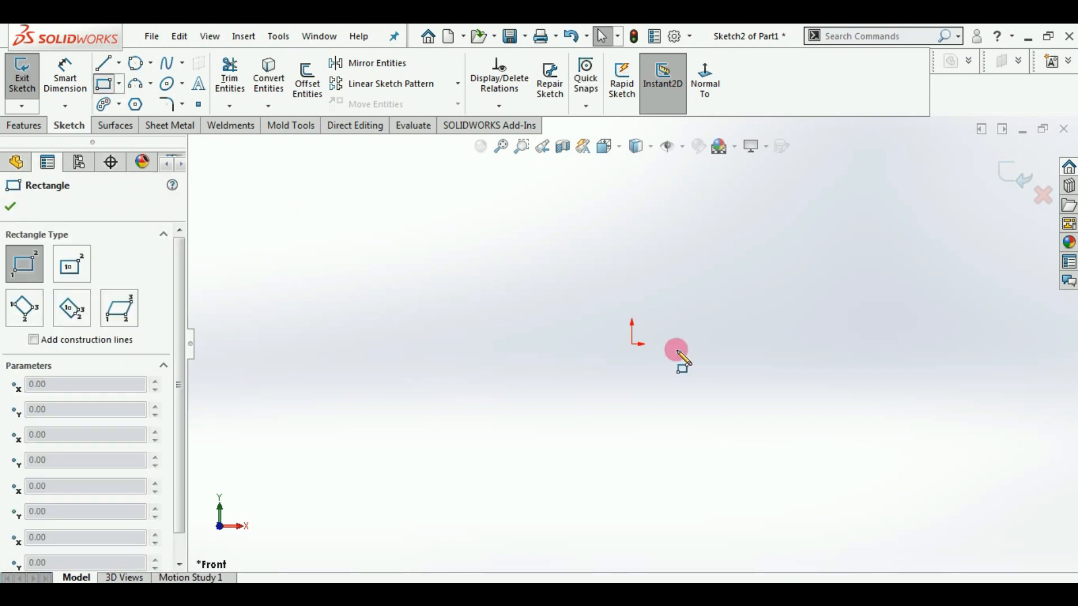
pyautogui.click(631, 344)
pyautogui.click(880, 462)
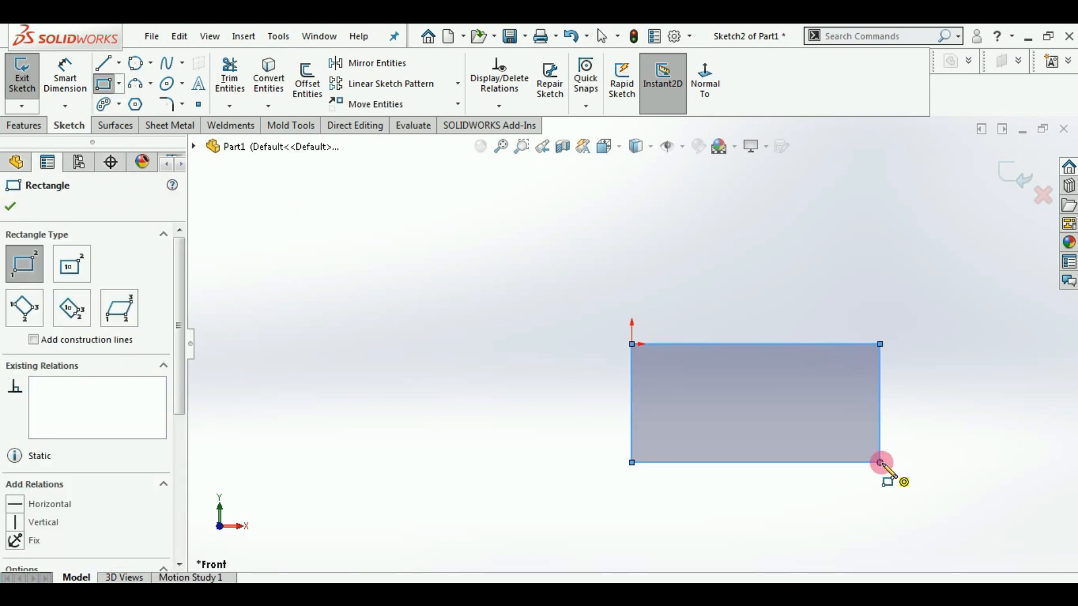
# Step: Sketch a center rectangle about 141 by 79 mm in the empty area up and left of the origin
pyautogui.click(120, 84)
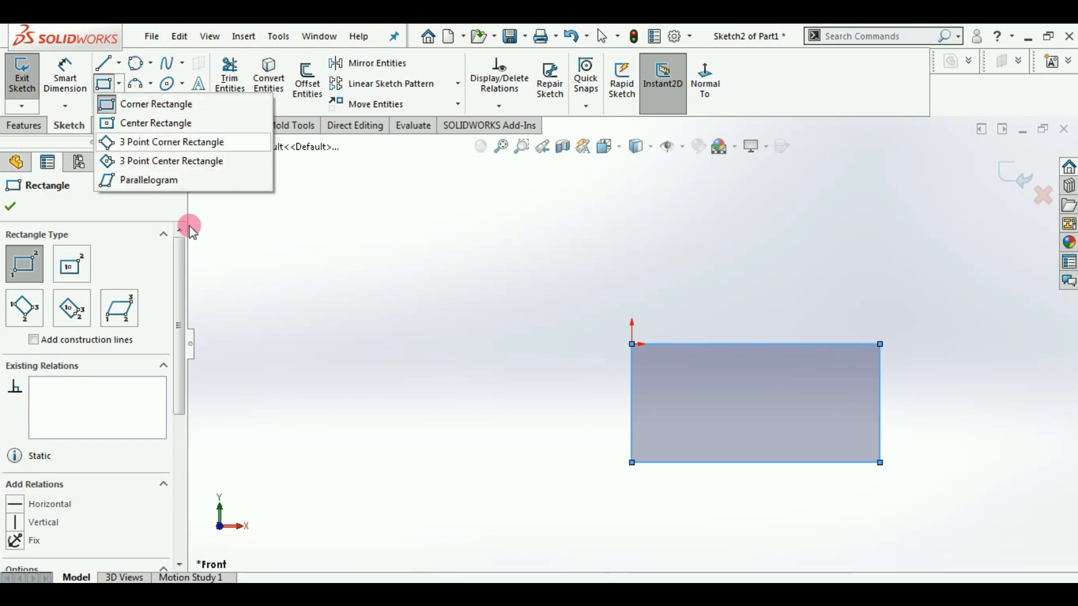
pyautogui.click(148, 123)
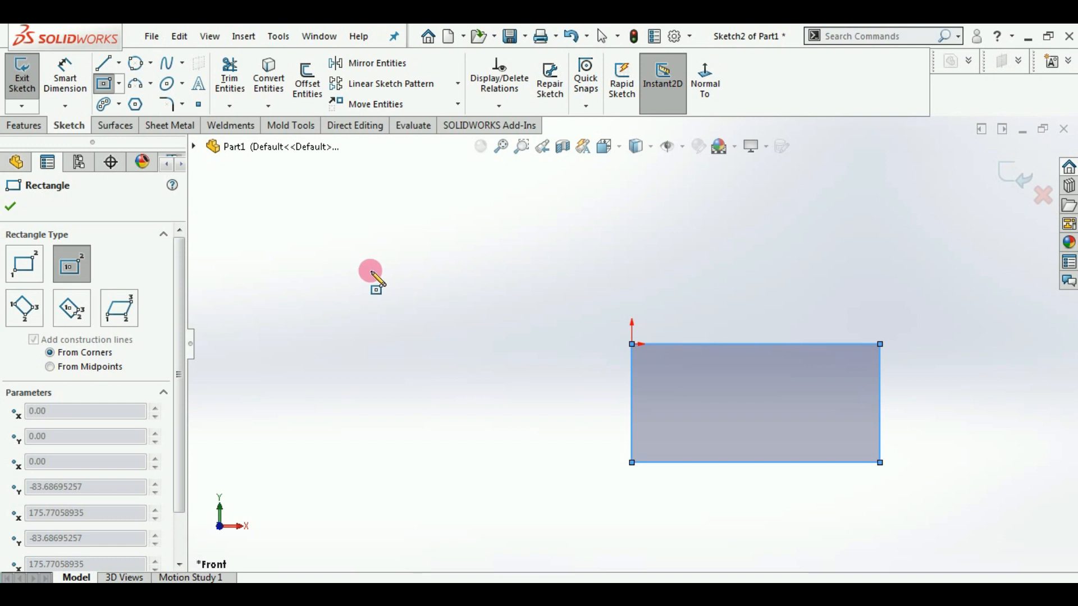
pyautogui.click(370, 272)
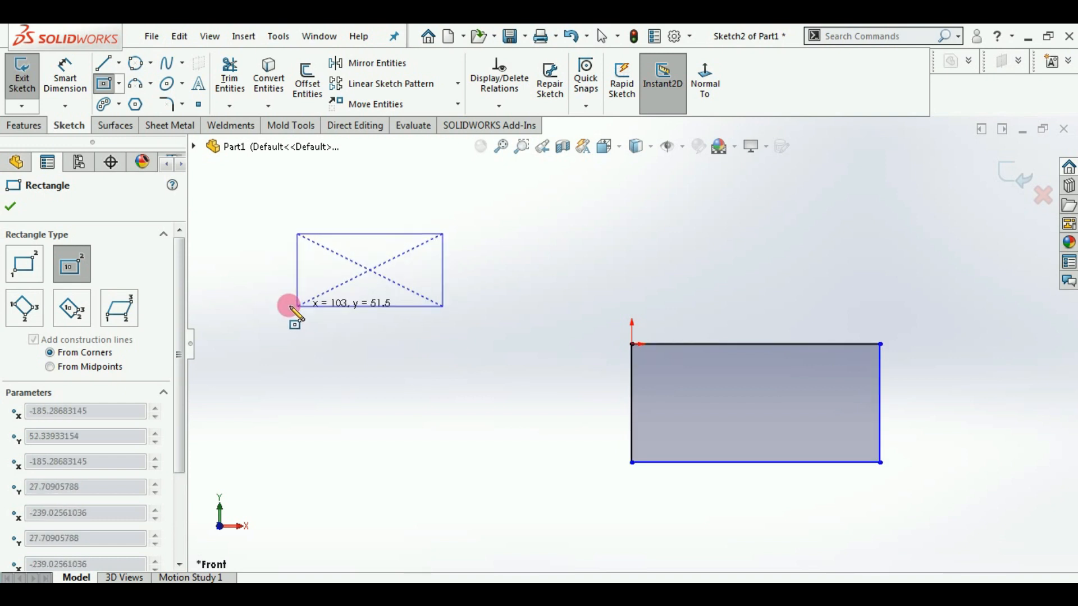
pyautogui.click(270, 325)
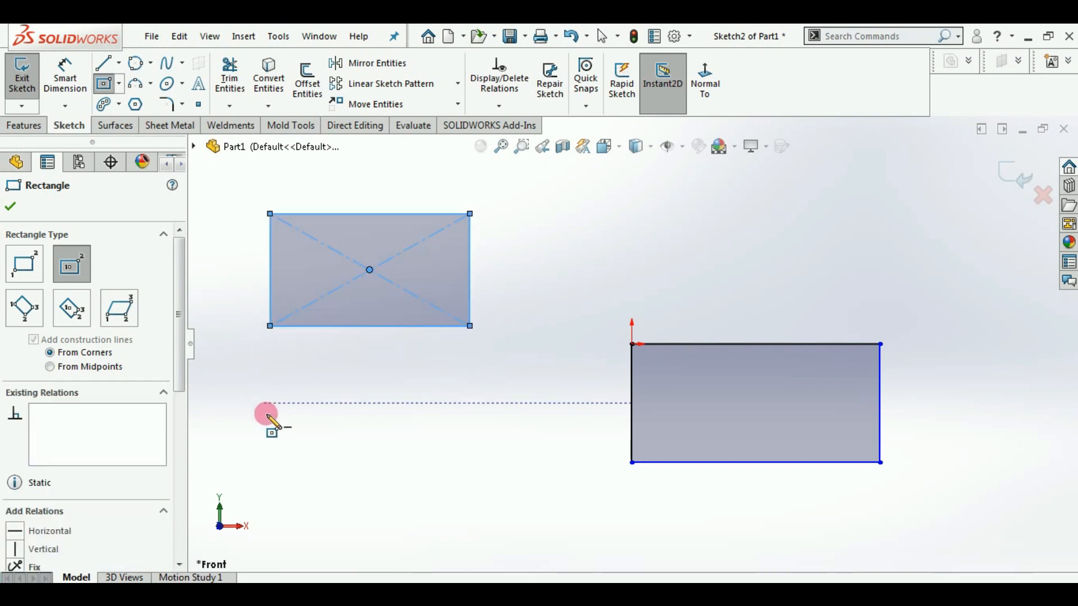
# Step: Sketch another corner rectangle about 127 by 71 mm below the center rectangle
pyautogui.click(119, 83)
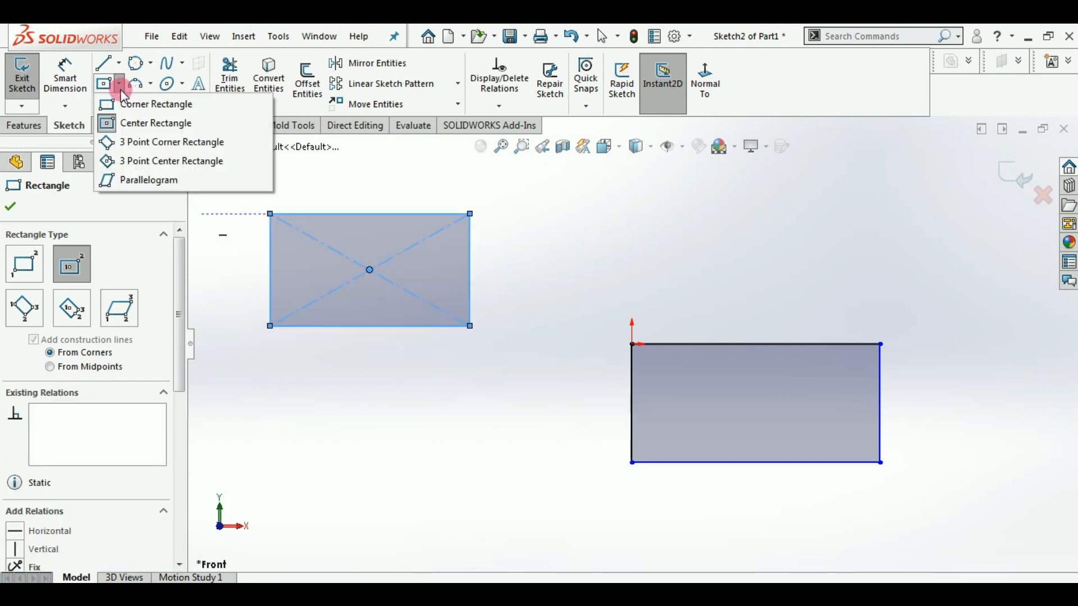
pyautogui.click(126, 107)
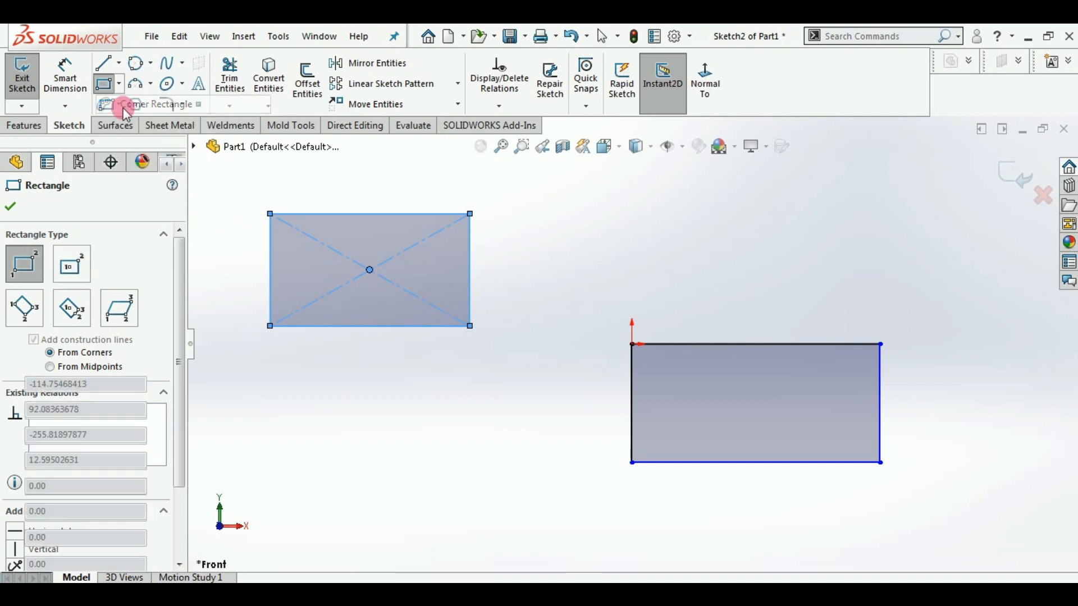
pyautogui.click(354, 419)
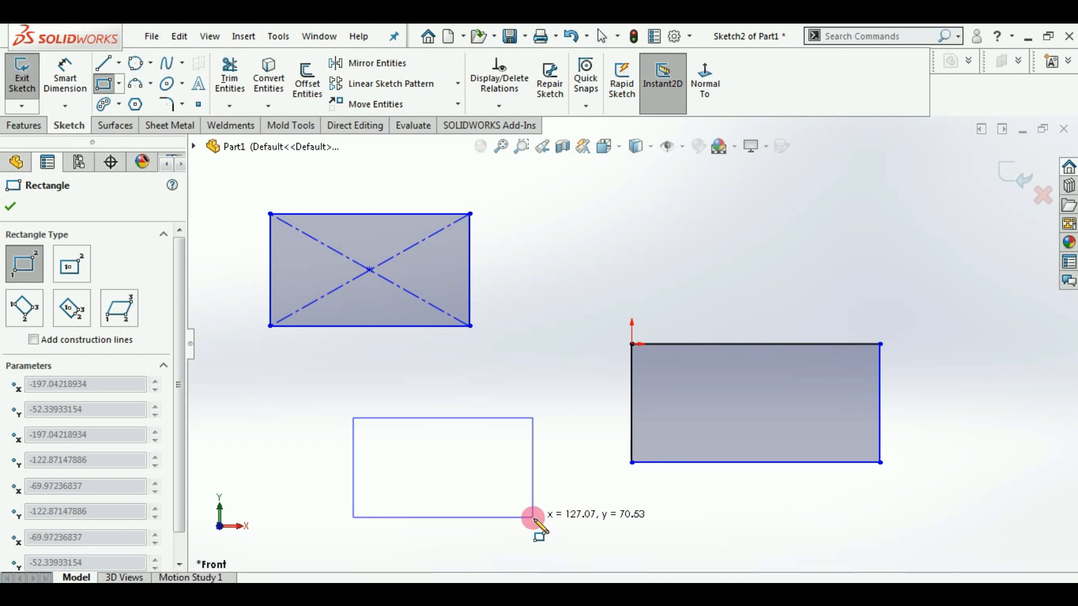
pyautogui.click(533, 517)
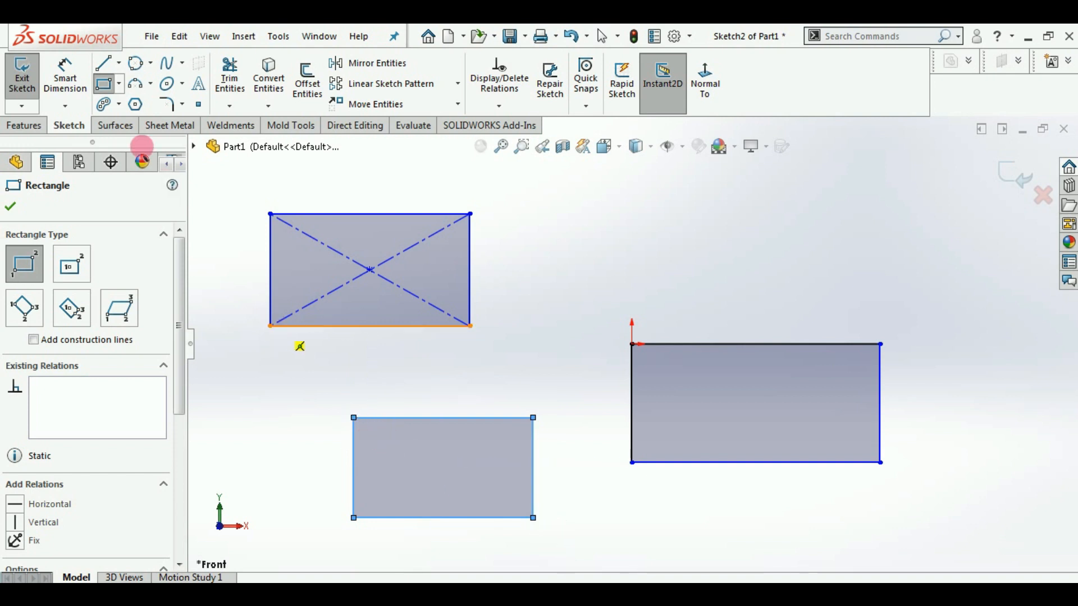
# Step: Sketch a tilted 3 point corner rectangle about 123 mm long in the empty area above the rectangle at the origin
pyautogui.click(120, 87)
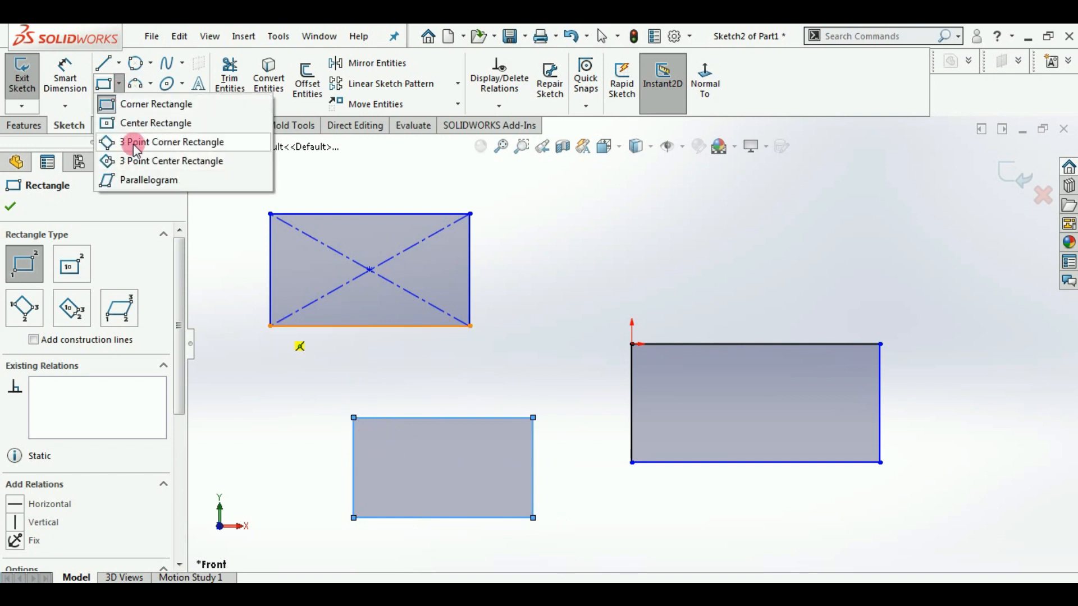
pyautogui.click(133, 141)
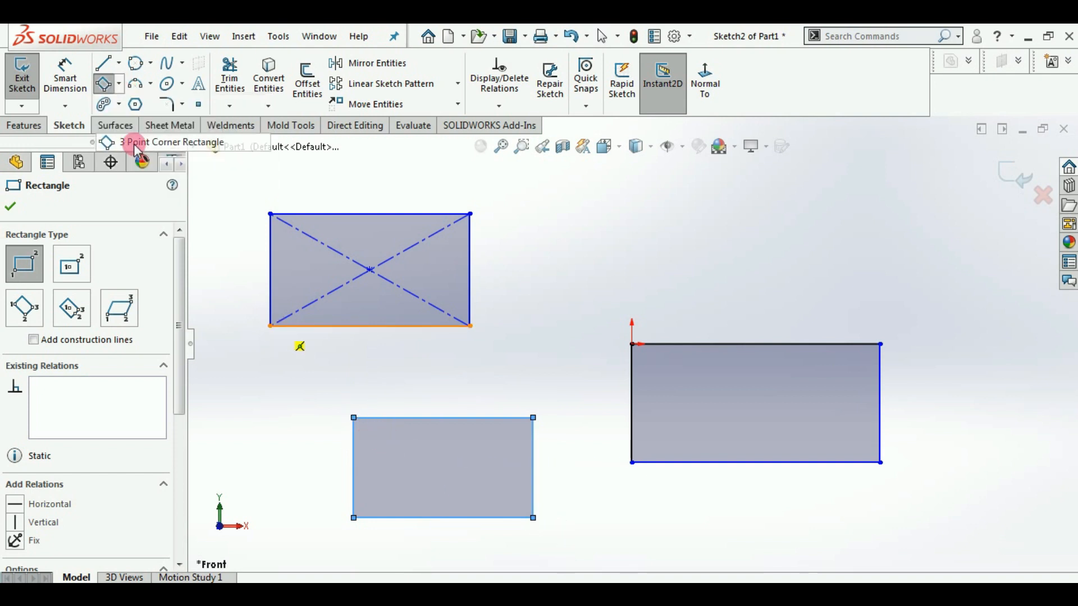
pyautogui.click(669, 205)
pyautogui.click(837, 241)
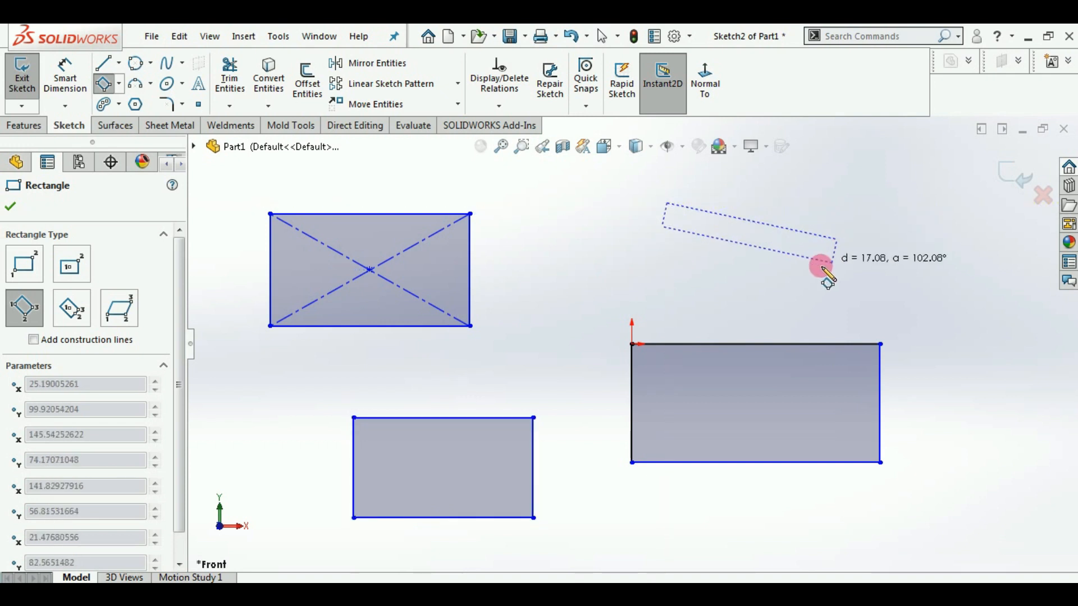
pyautogui.click(731, 298)
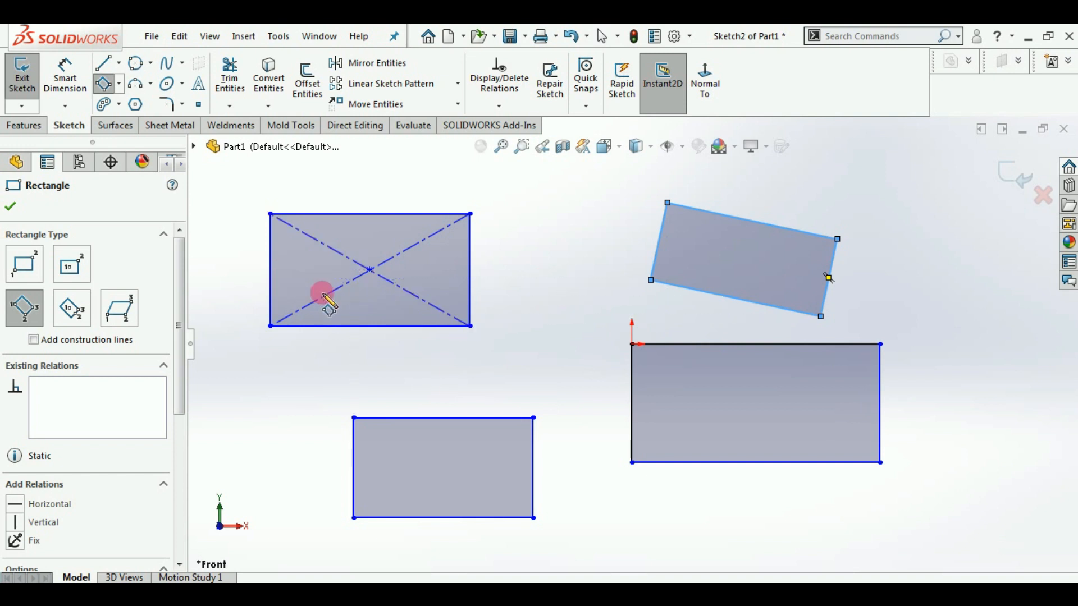
pyautogui.press('z')
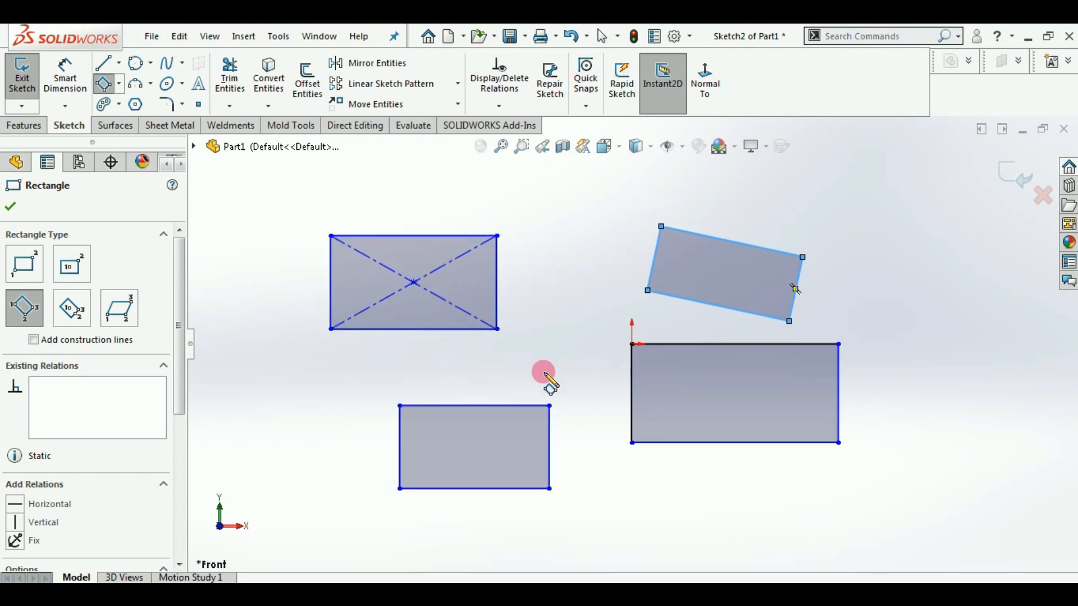
pyautogui.click(11, 208)
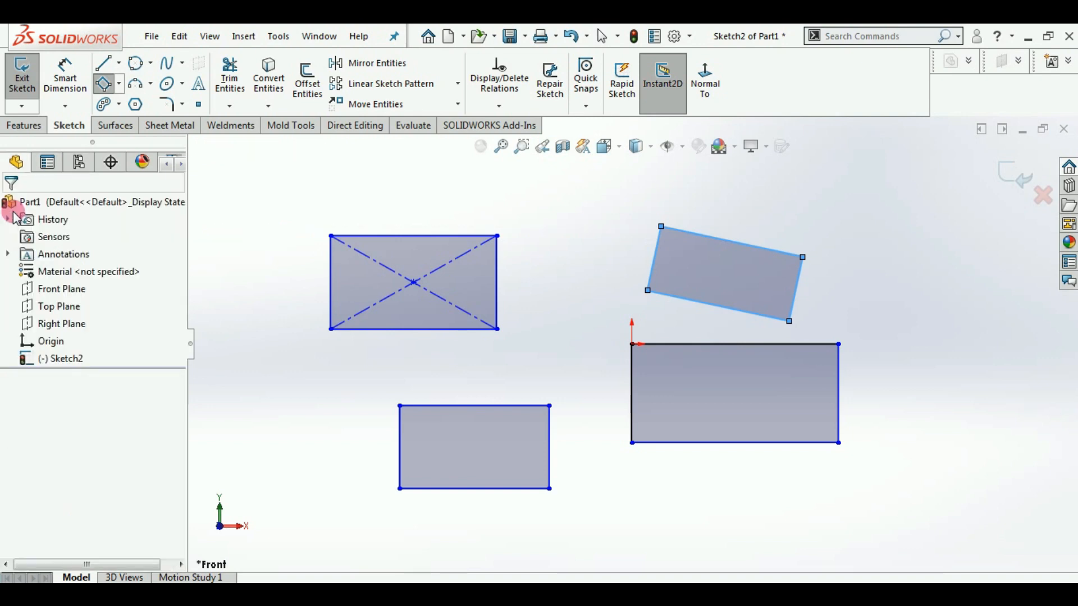
# Step: Check the PowerPoint command list, and back in SOLIDWORKS fillet the origin rectangle's lower-right corner and origin corner with a 60 mm radius
pyautogui.click(280, 596)
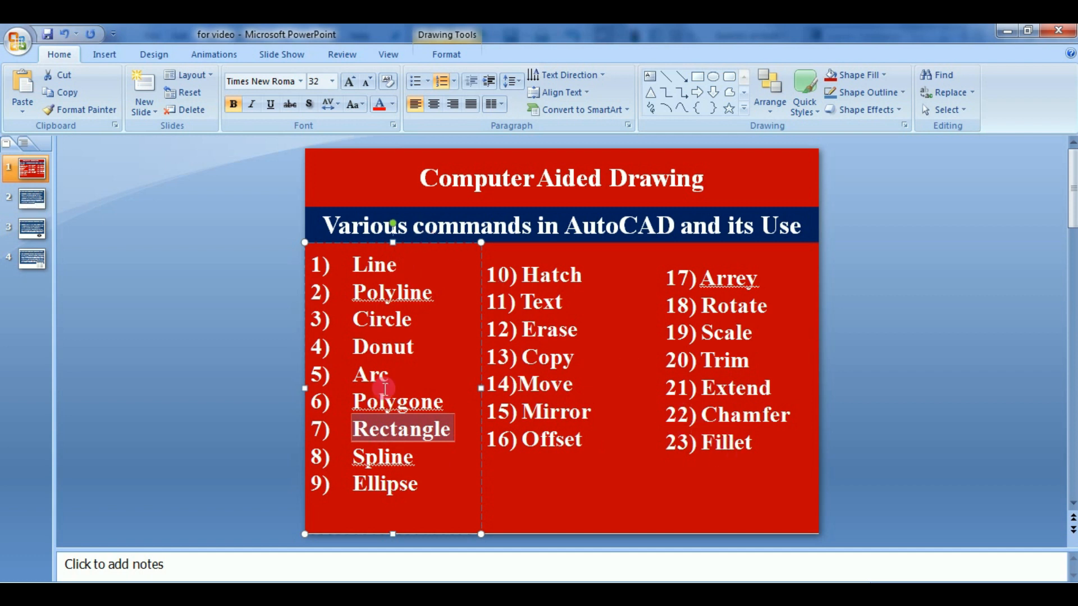
pyautogui.click(276, 595)
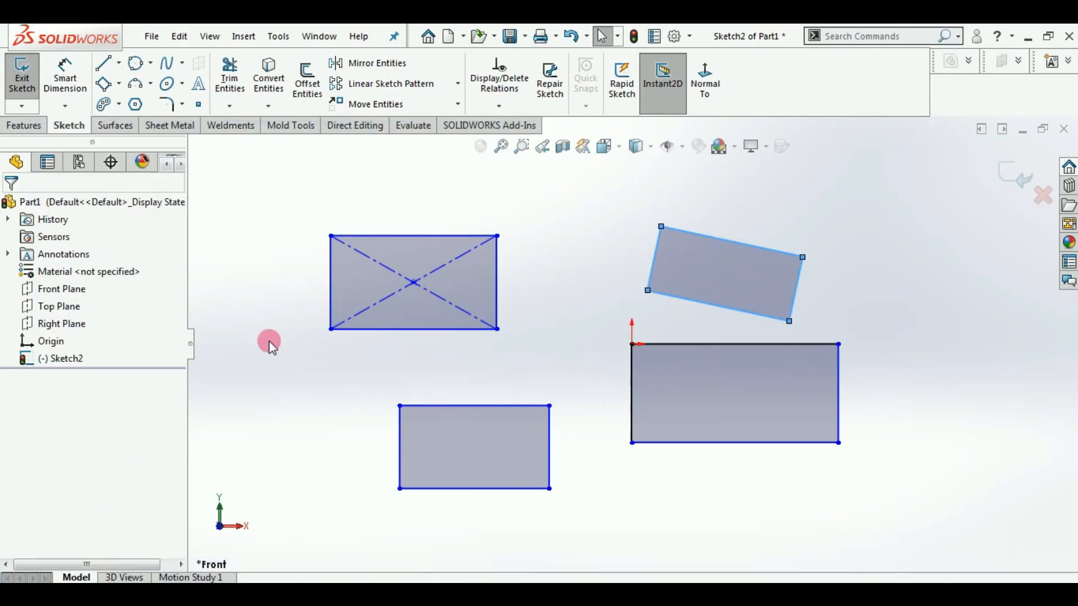
pyautogui.click(184, 106)
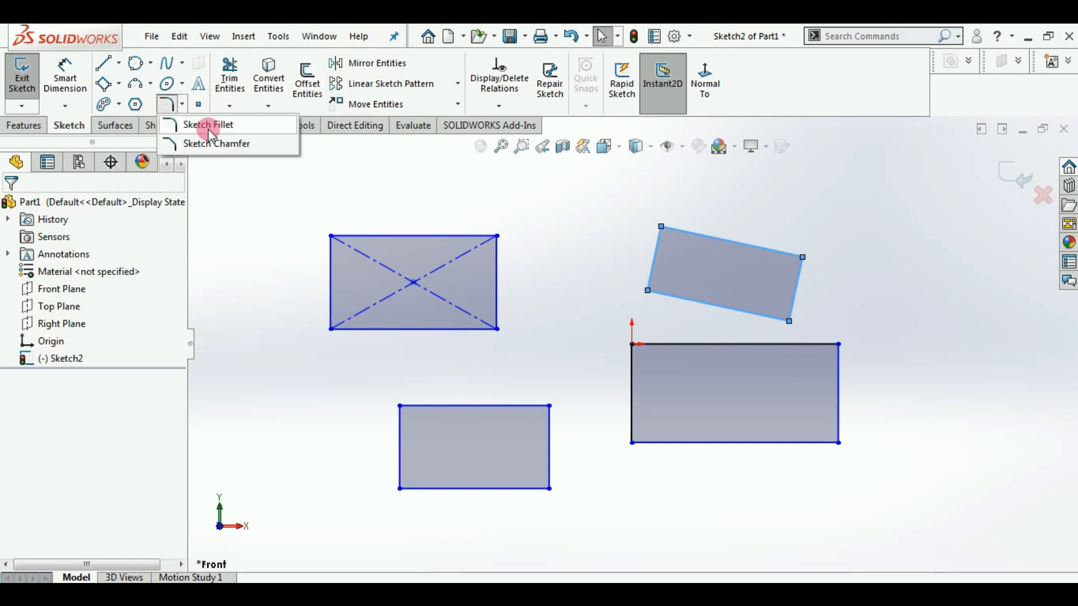
pyautogui.click(197, 124)
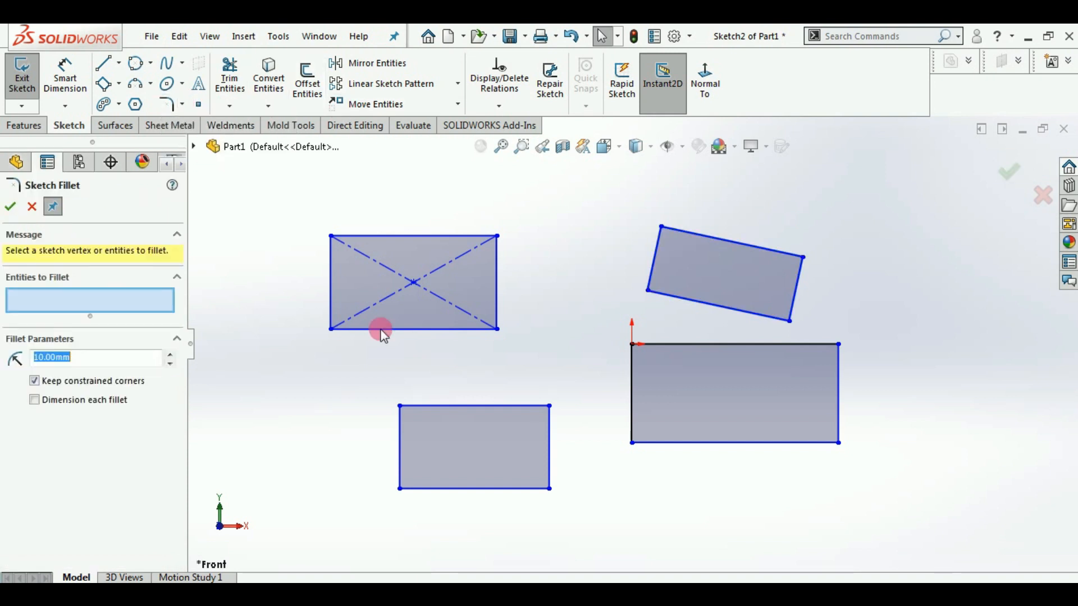
pyautogui.click(839, 443)
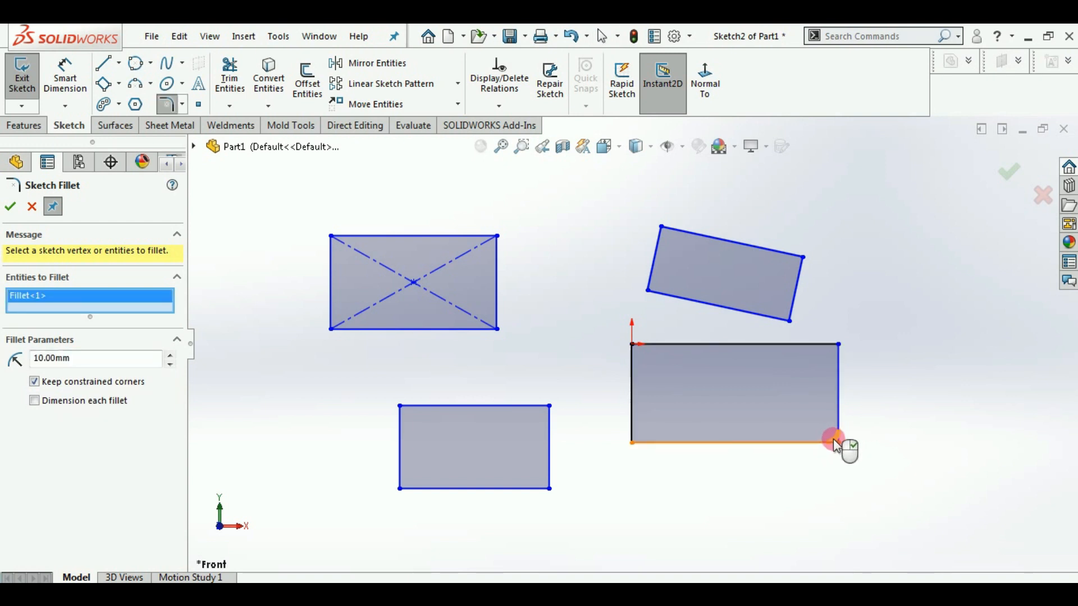
pyautogui.click(173, 357)
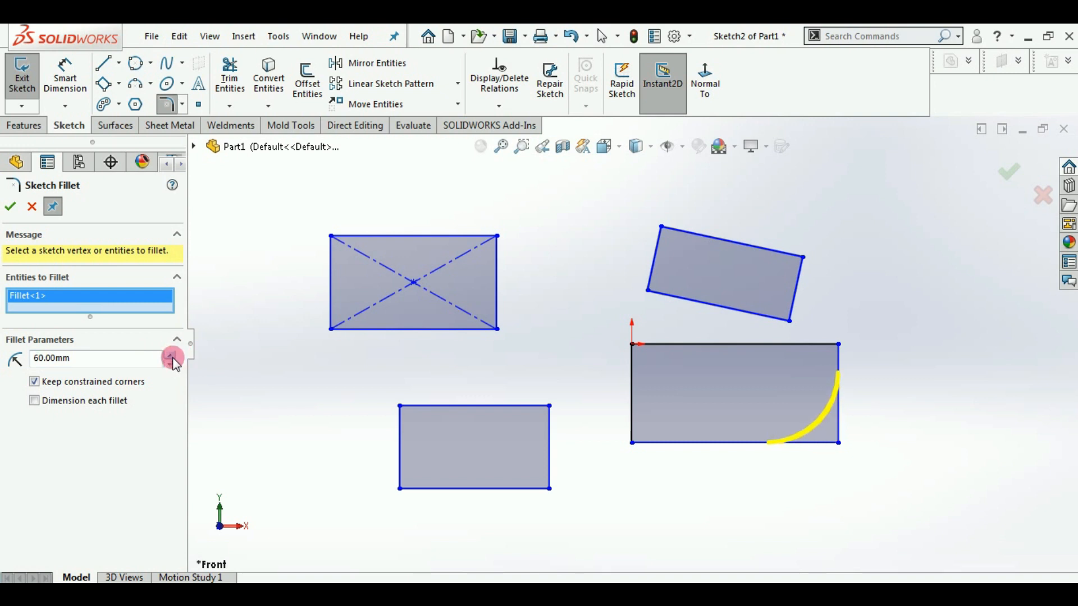
pyautogui.click(9, 206)
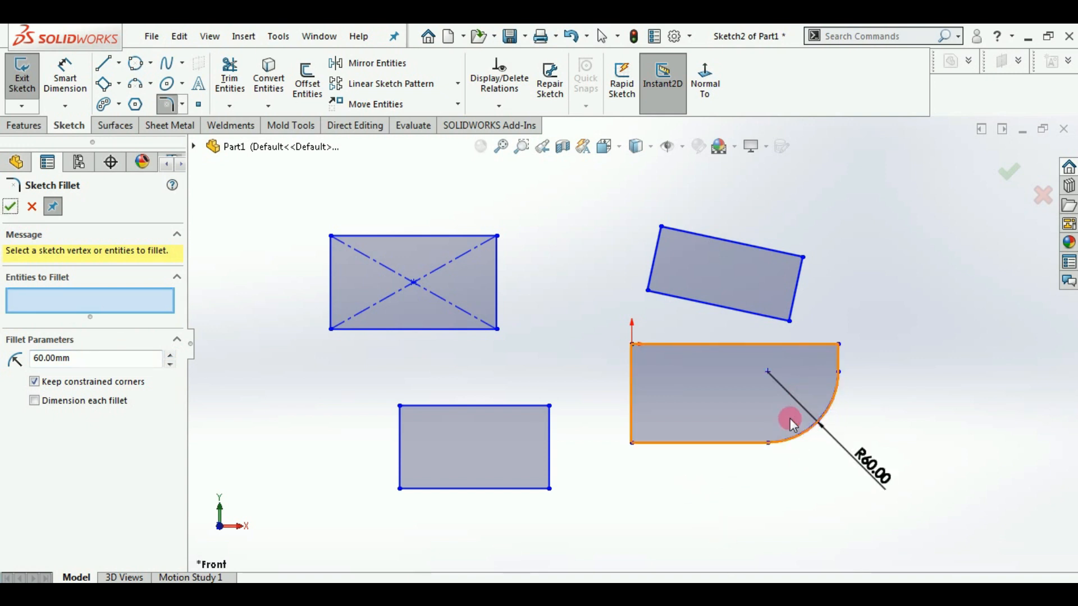
pyautogui.click(634, 345)
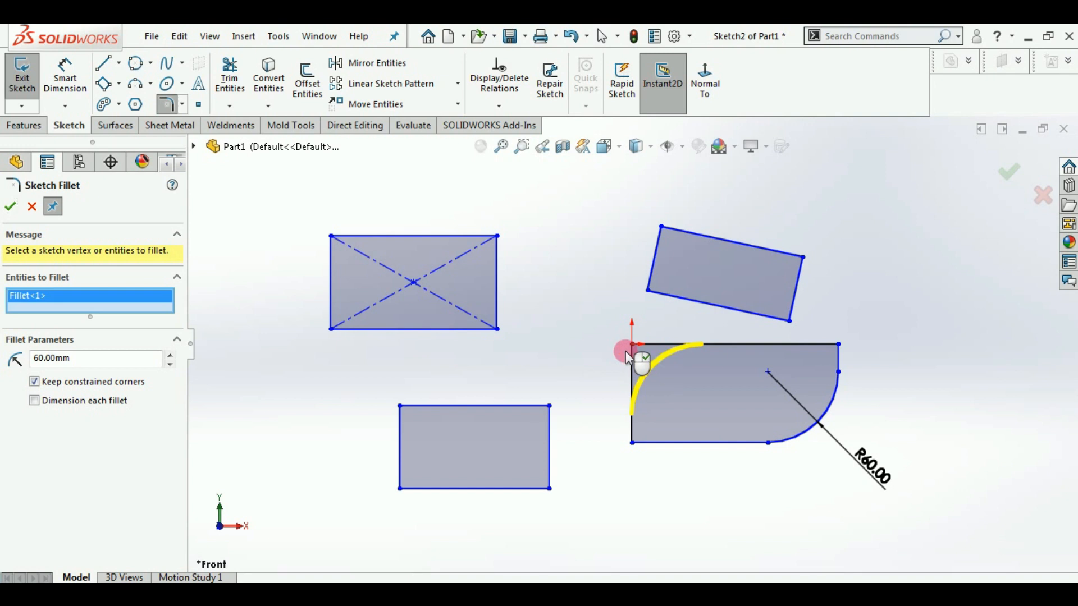
pyautogui.click(10, 207)
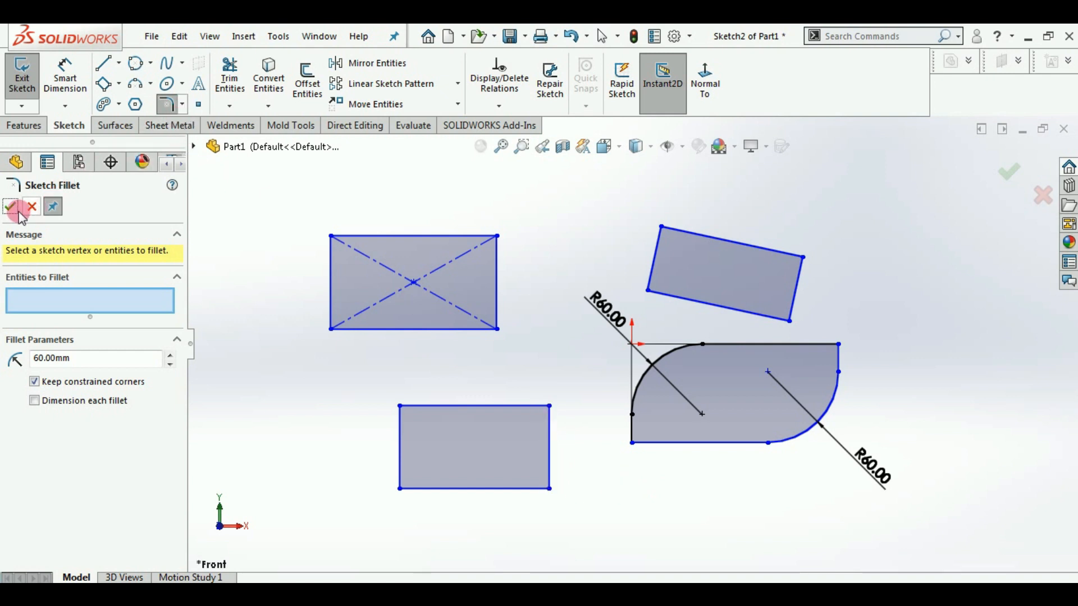
# Step: Chamfer the upper-right corner of the rectangle below the center rectangle with equal distances, and set the chamfer distance to 20 mm
pyautogui.click(176, 106)
pyautogui.click(179, 105)
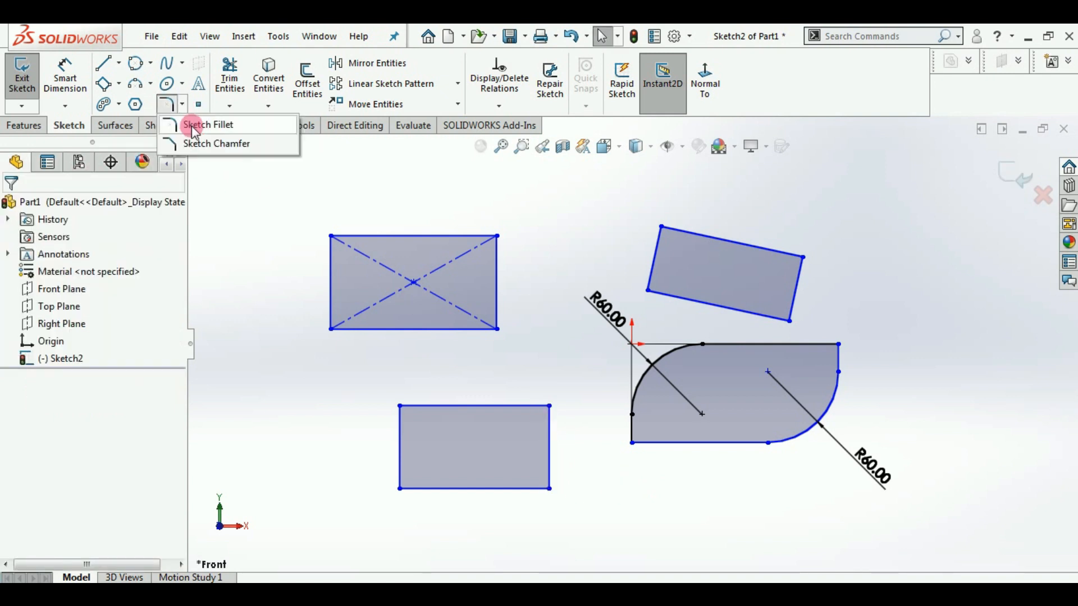
pyautogui.click(197, 144)
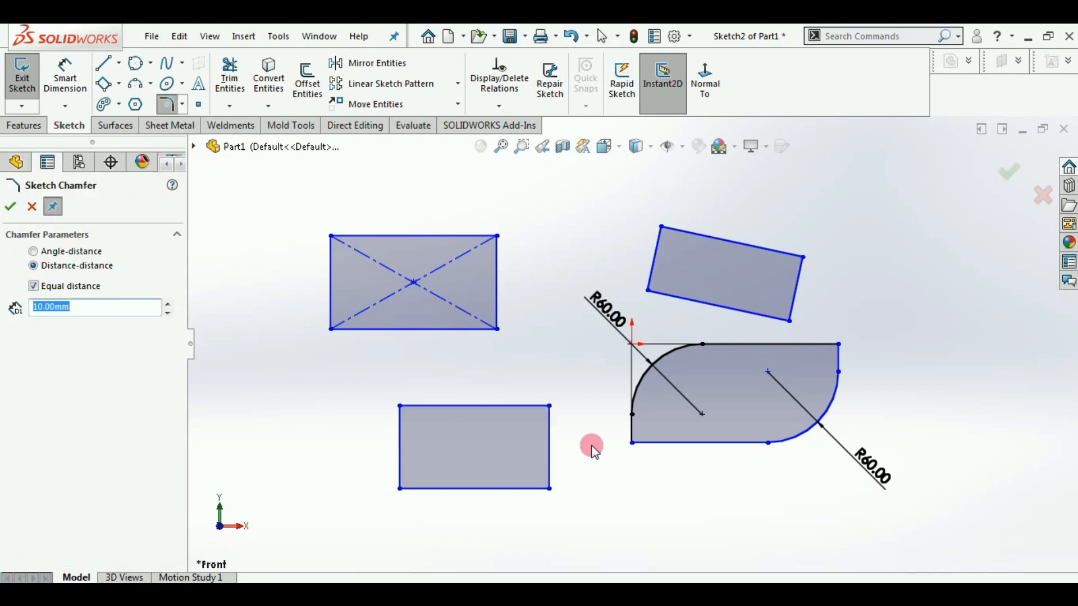
pyautogui.click(550, 405)
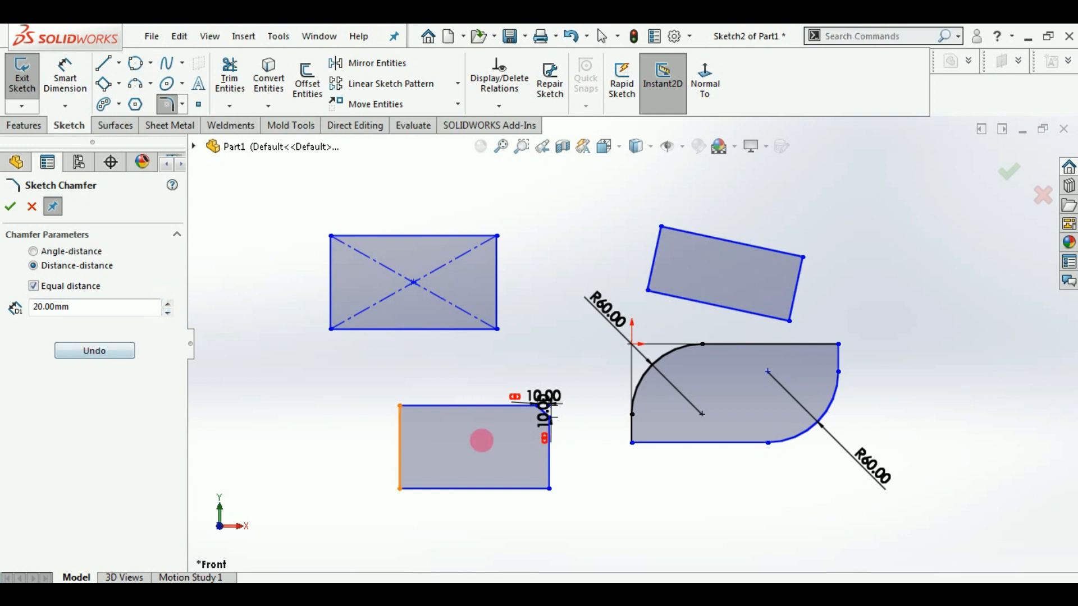
pyautogui.scroll(5, 547, 427)
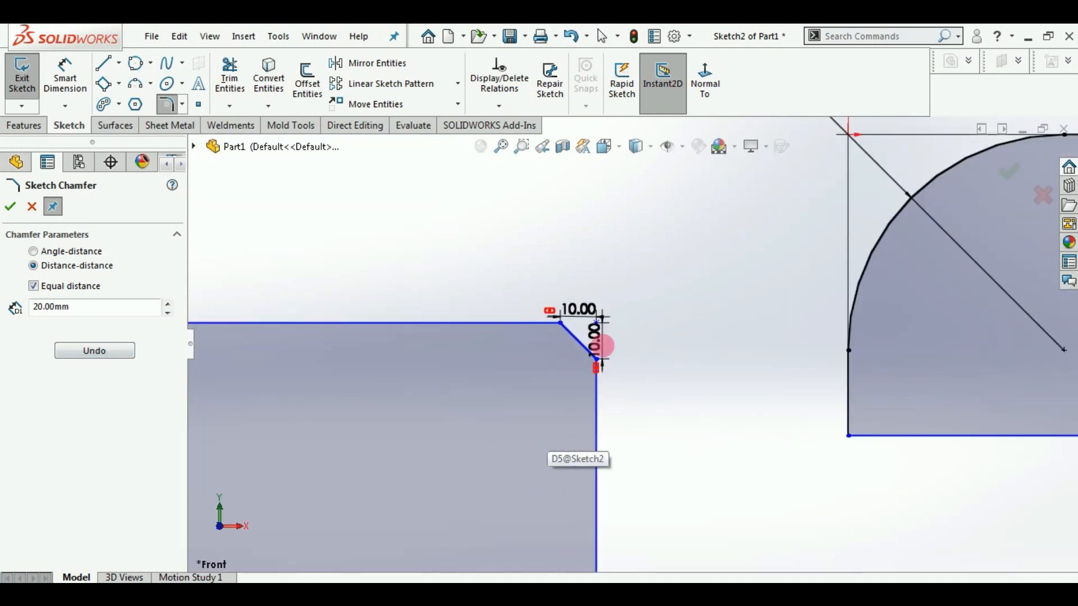
pyautogui.doubleClick(577, 308)
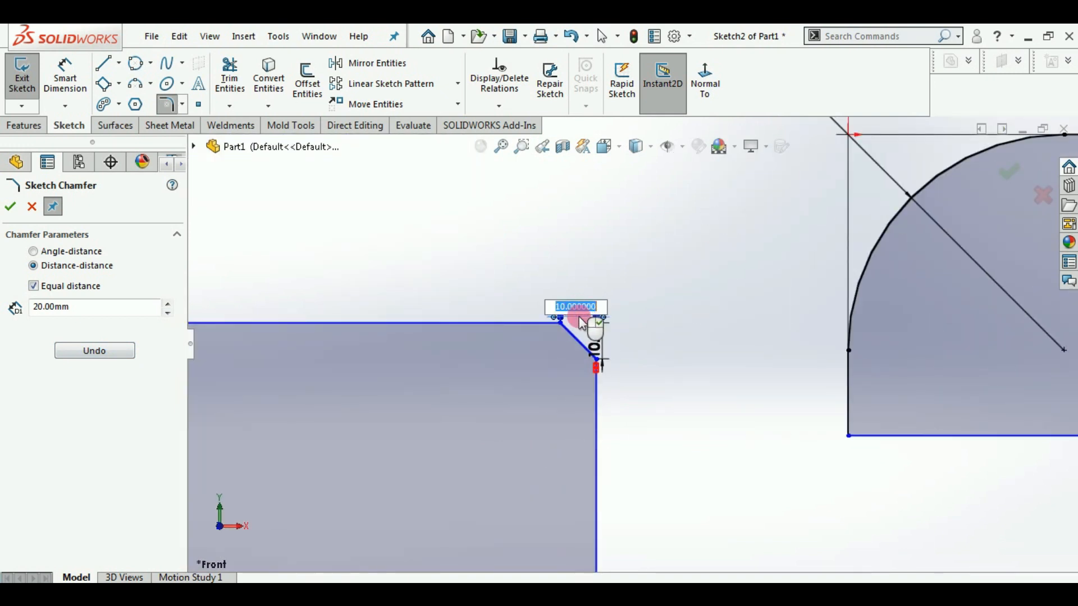
pyautogui.press('Return')
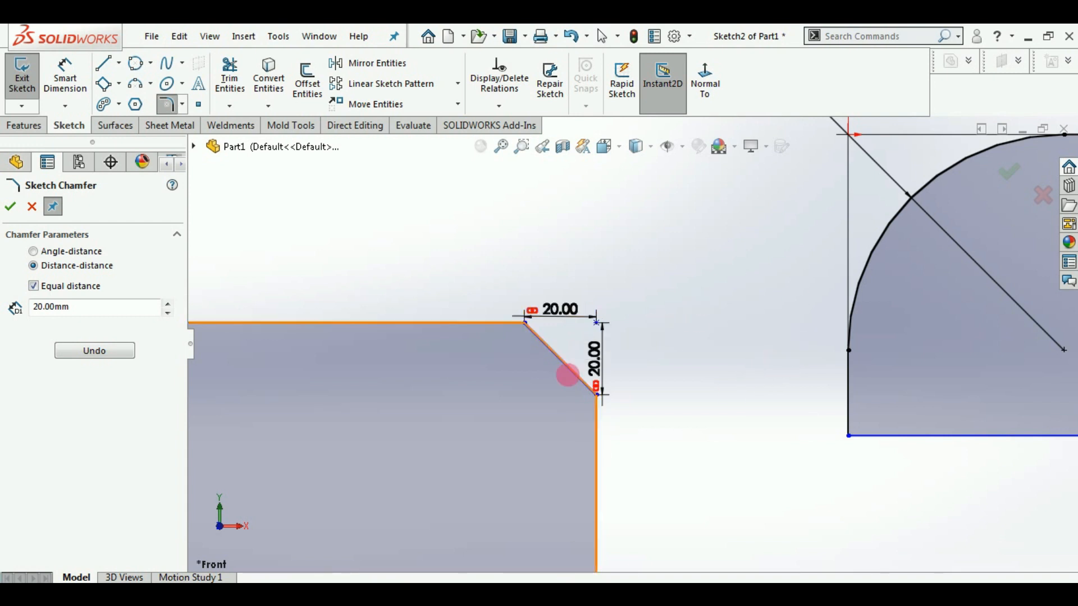
# Step: Set the distance of the upper-right corner chamfer to 30 mm
pyautogui.click(550, 309)
pyautogui.write('30')
pyautogui.press('Return')
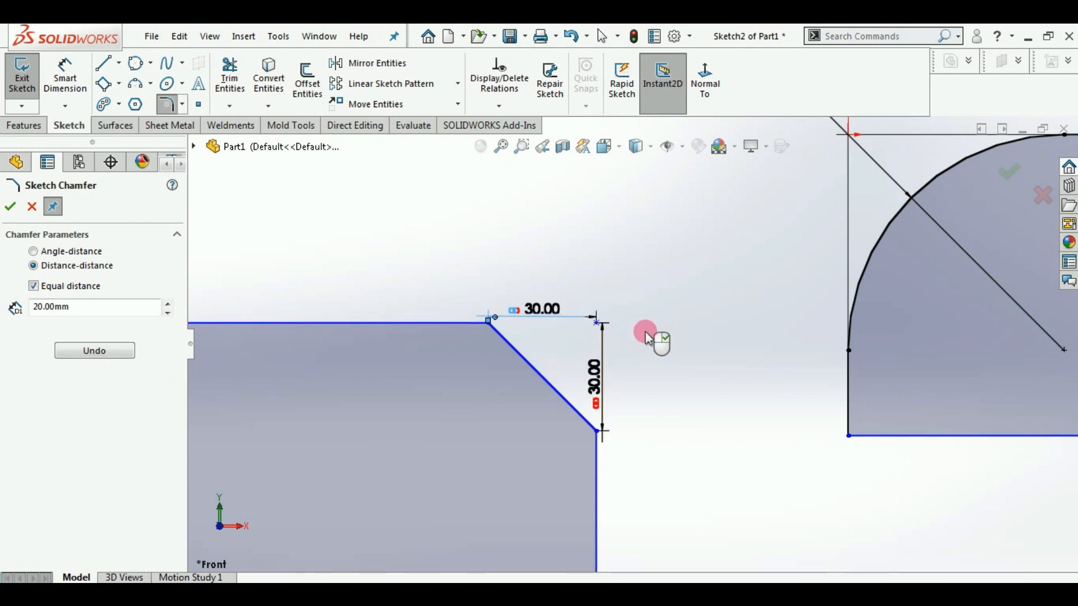
# Step: Chamfer the lower-left corner of the same rectangle with equal distances, and set that chamfer's distance to 40 mm
pyautogui.scroll(2, 595, 379)
pyautogui.scroll(2, 598, 379)
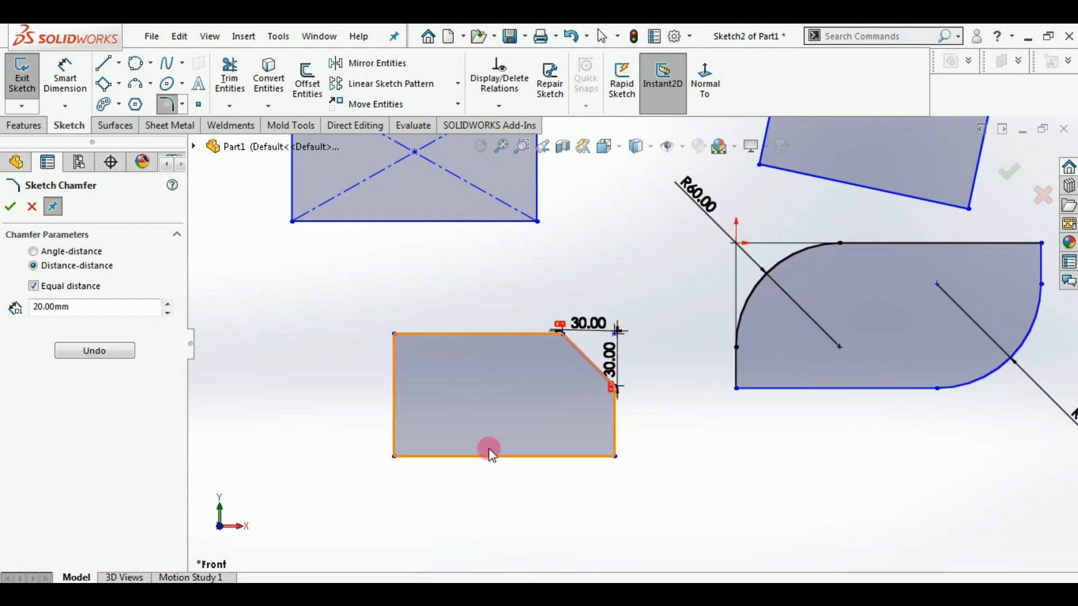
pyautogui.click(395, 458)
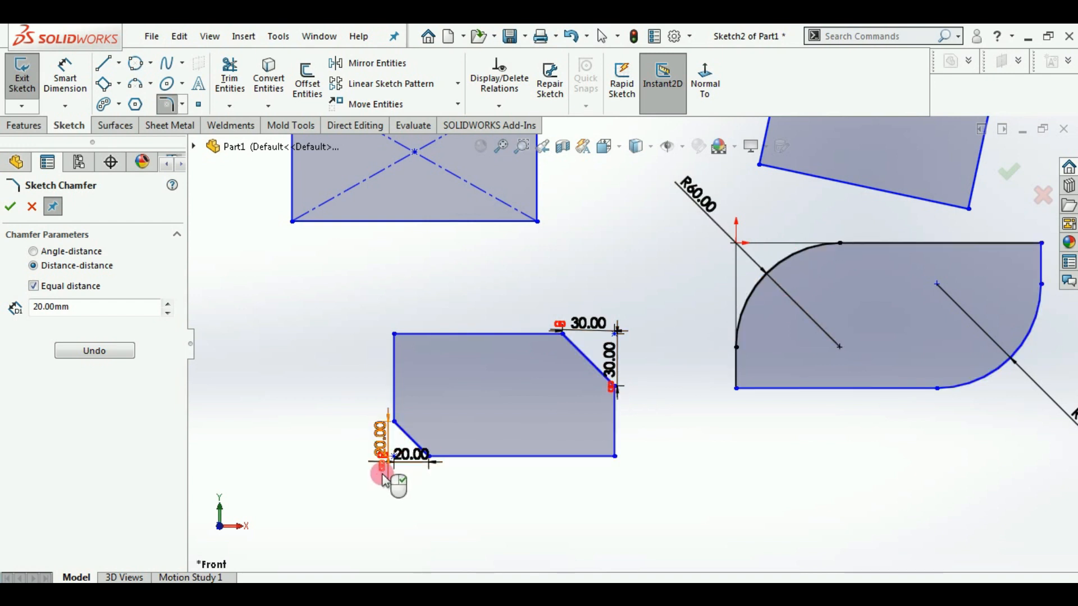
pyautogui.doubleClick(404, 460)
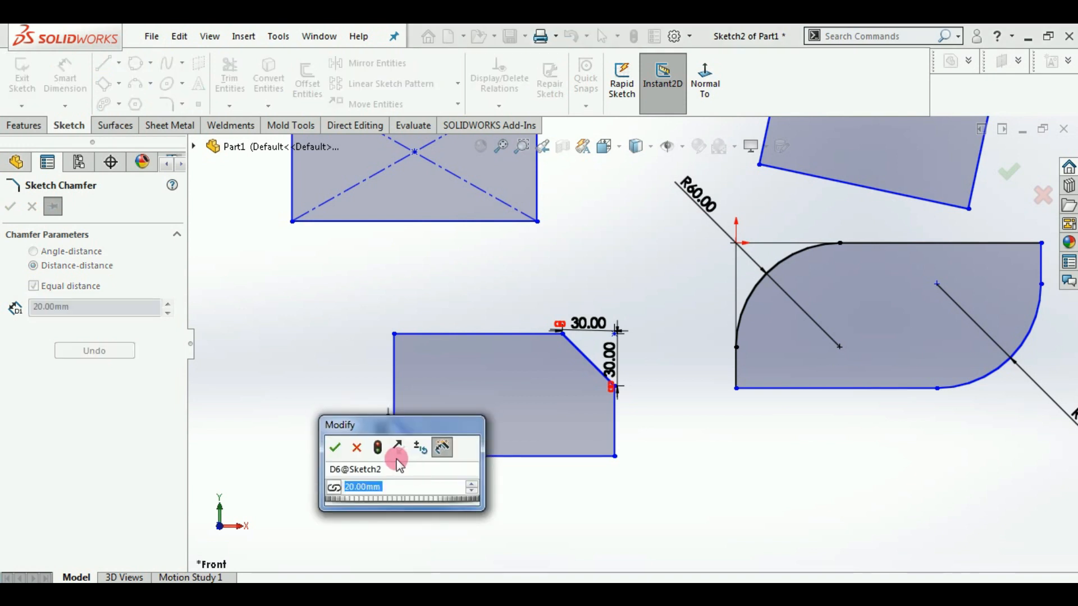
pyautogui.write('40')
pyautogui.press('Return')
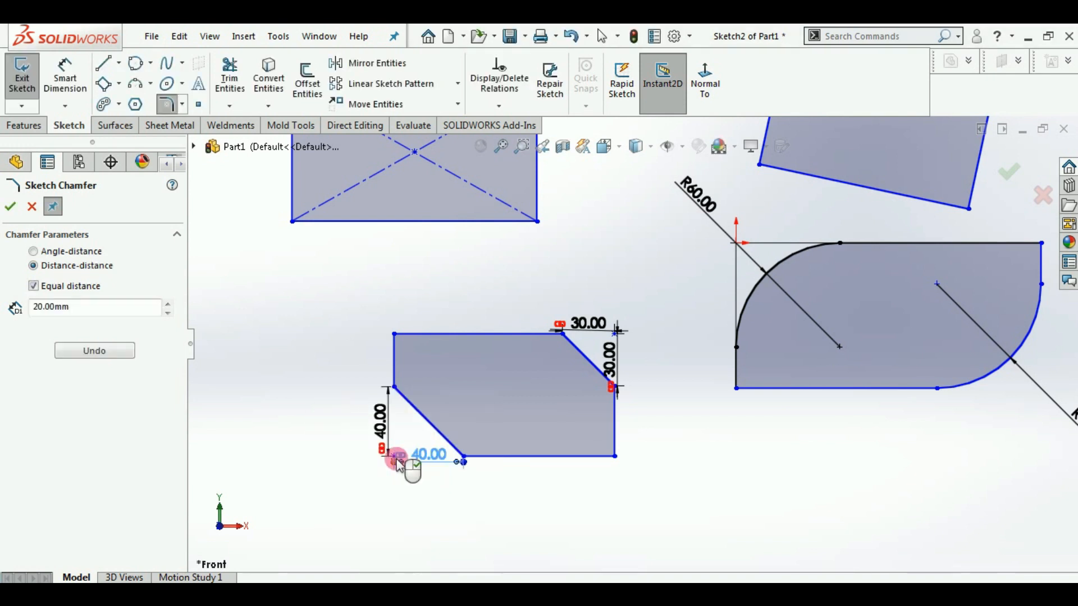
pyautogui.click(10, 206)
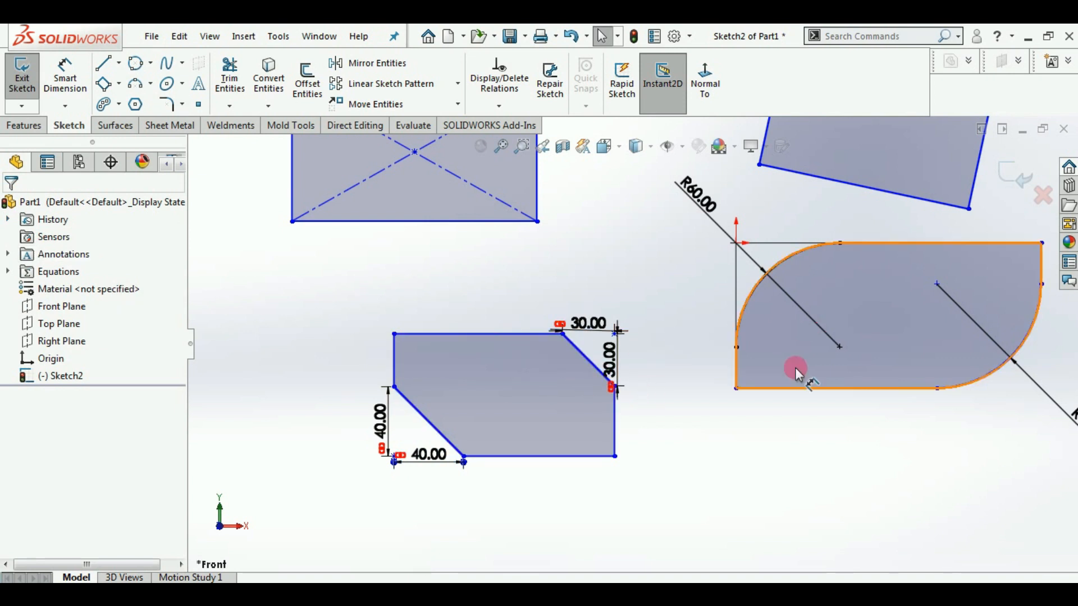
# Step: Edit the upper-right chamfer's dimension, setting its distance to 20 mm
pyautogui.press('f')
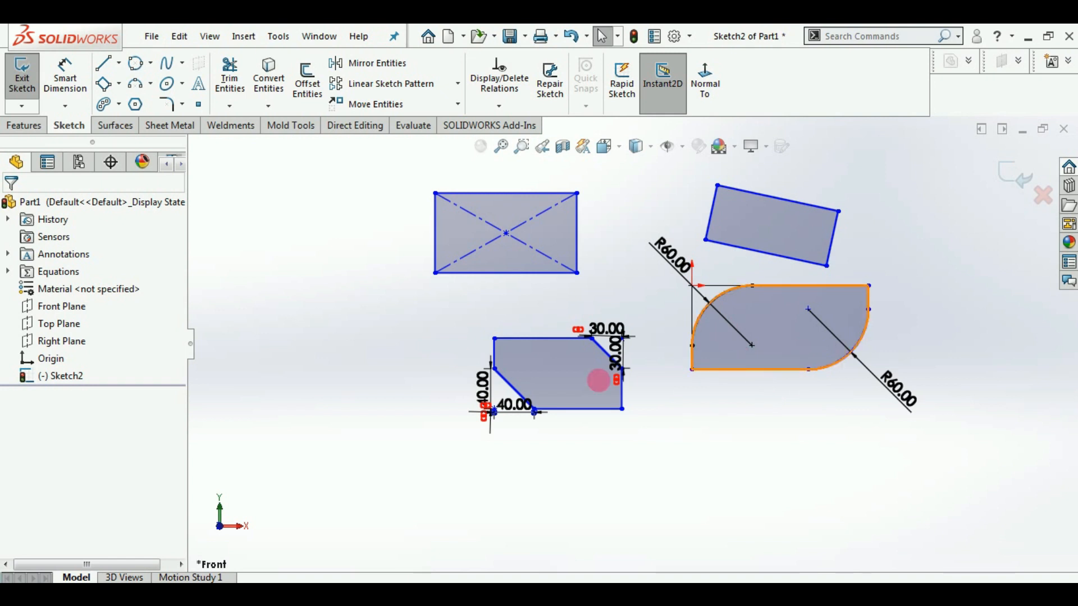
pyautogui.scroll(-5, 615, 373)
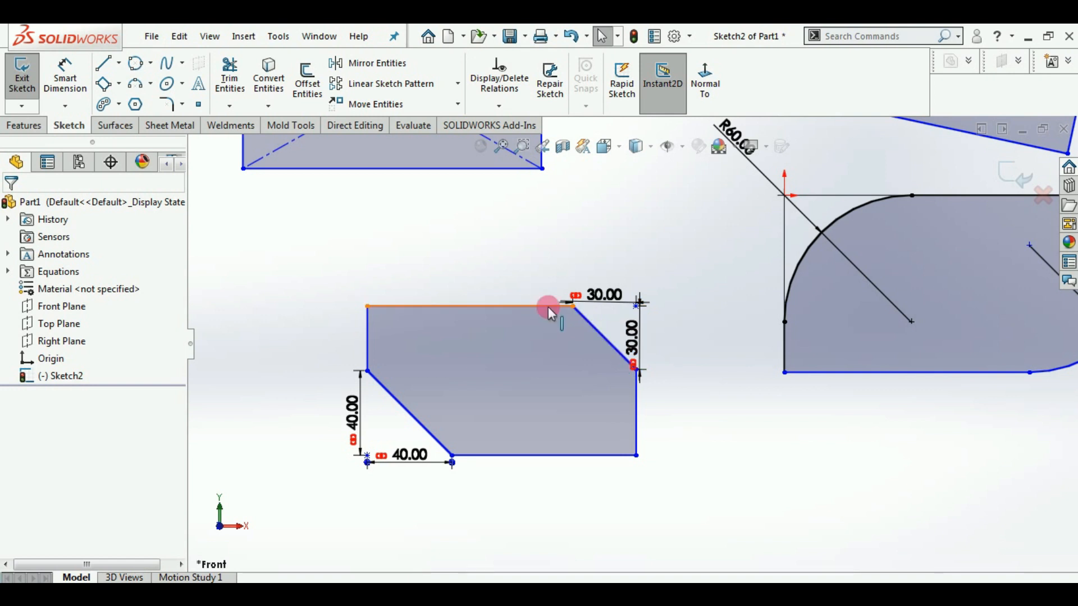
pyautogui.doubleClick(632, 337)
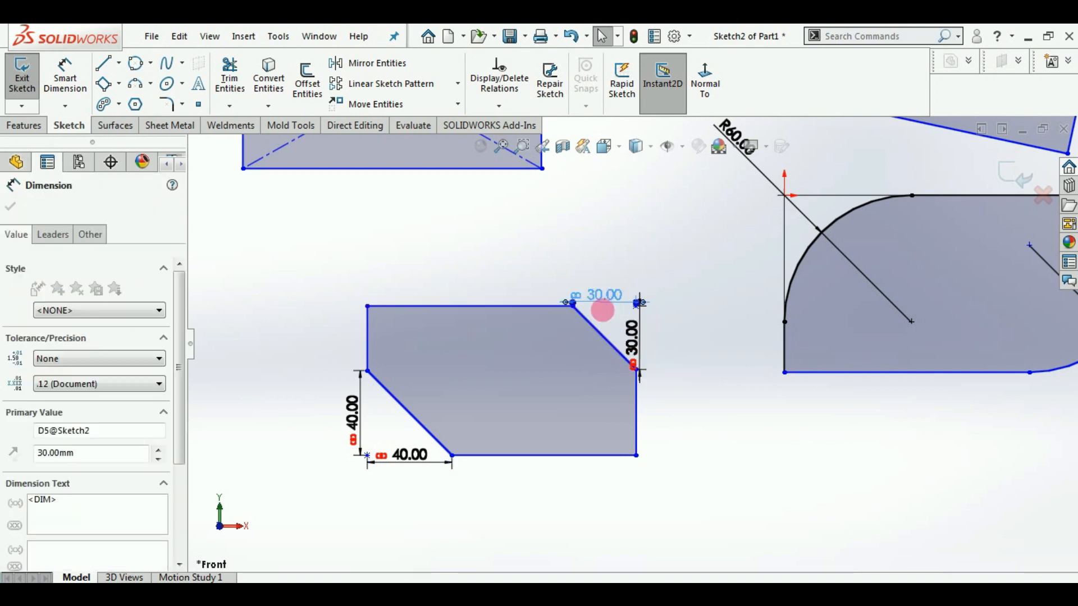
pyautogui.press('Return')
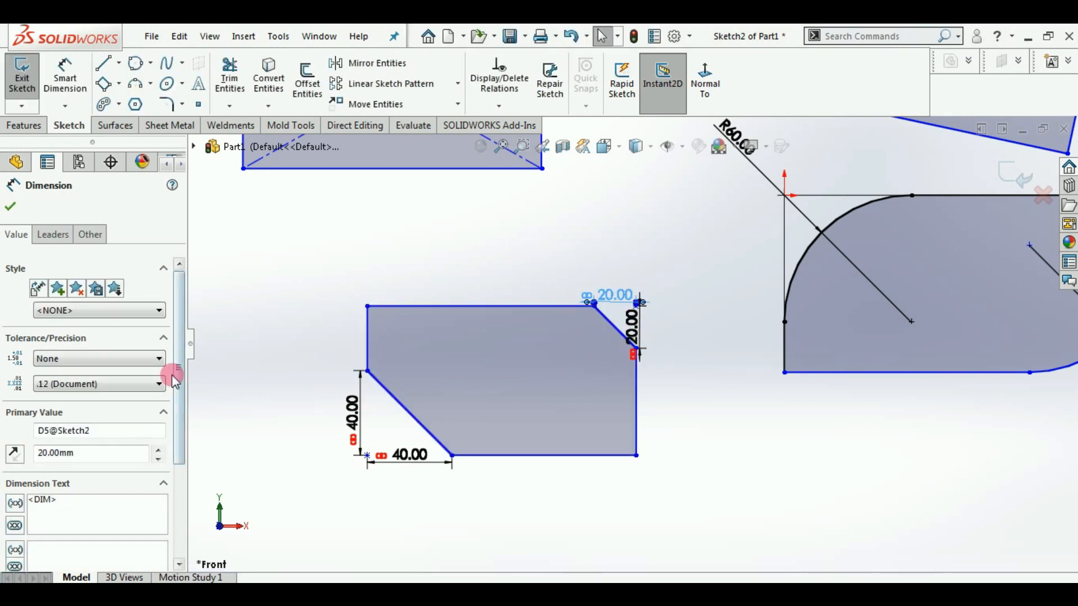
pyautogui.click(7, 209)
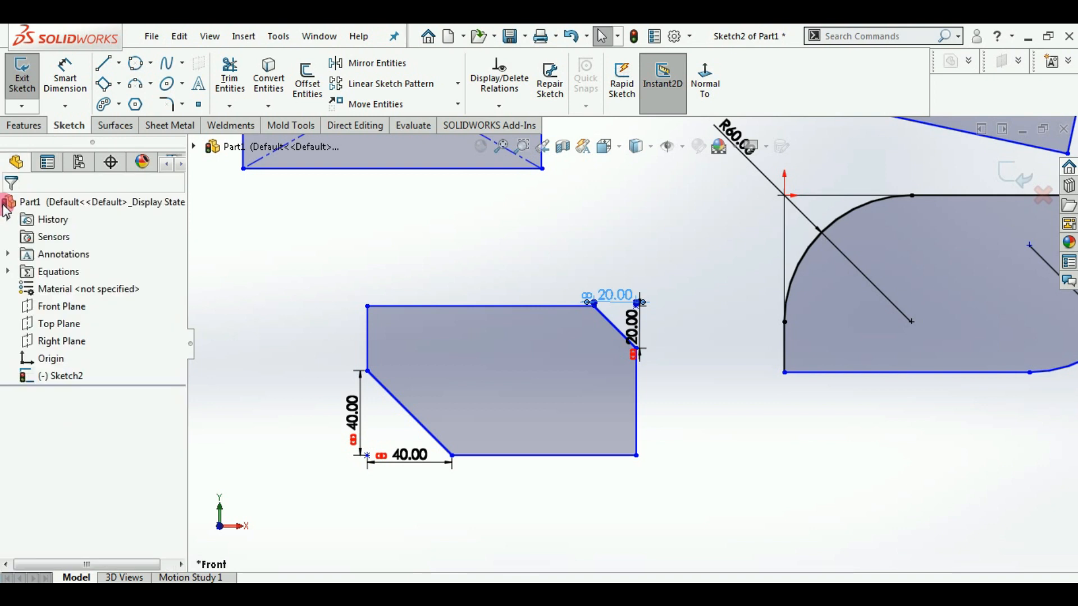
# Step: Delete all the rectangles from the sketch together with their fillet and chamfer dimensions
pyautogui.scroll(5, 548, 444)
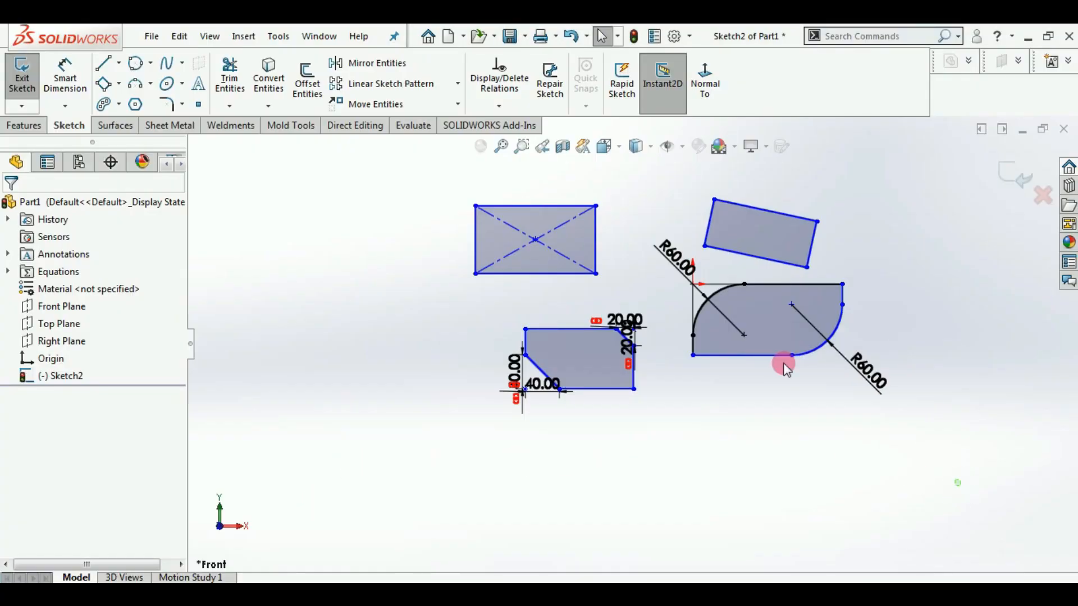
pyautogui.moveTo(786, 368)
pyautogui.mouseDown()
pyautogui.moveTo(479, 184)
pyautogui.moveTo(430, 174)
pyautogui.mouseUp()
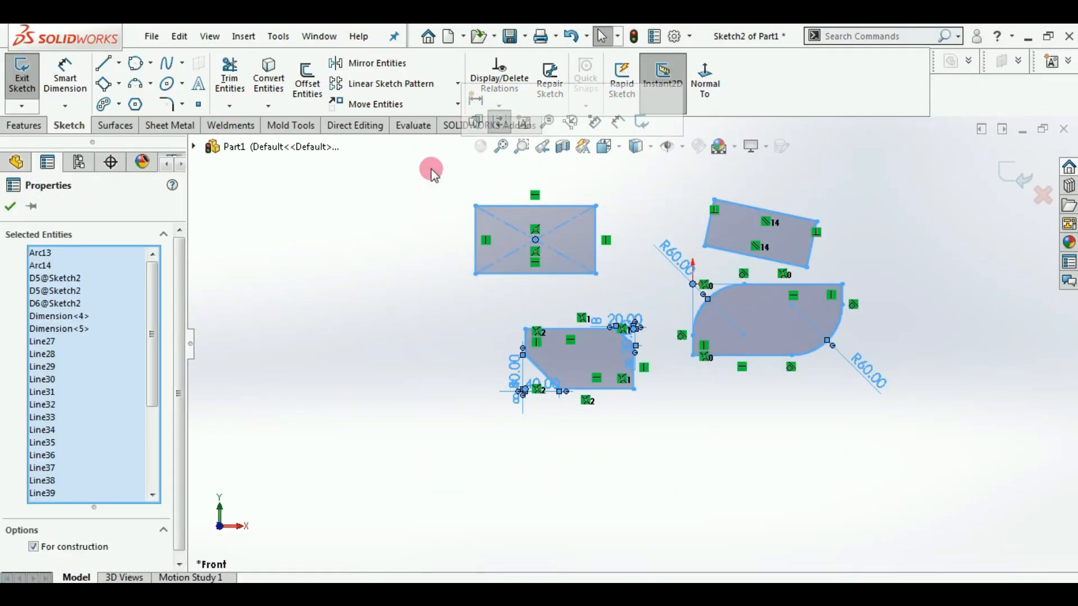
pyautogui.press('Delete')
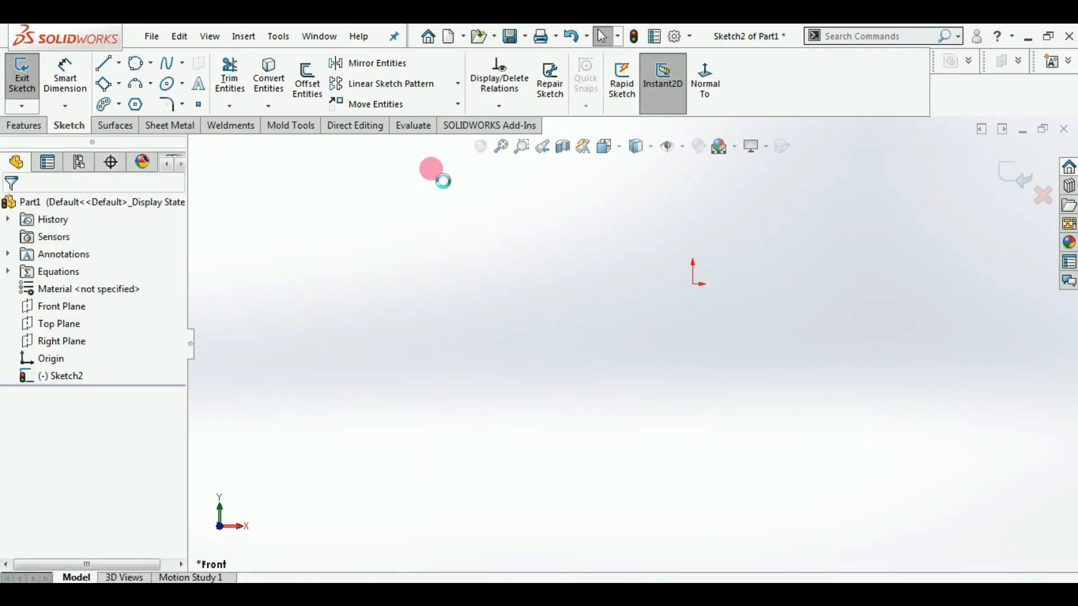
# Step: Sketch an open S-shaped spline through four points in the empty area to the left of the origin
pyautogui.click(185, 64)
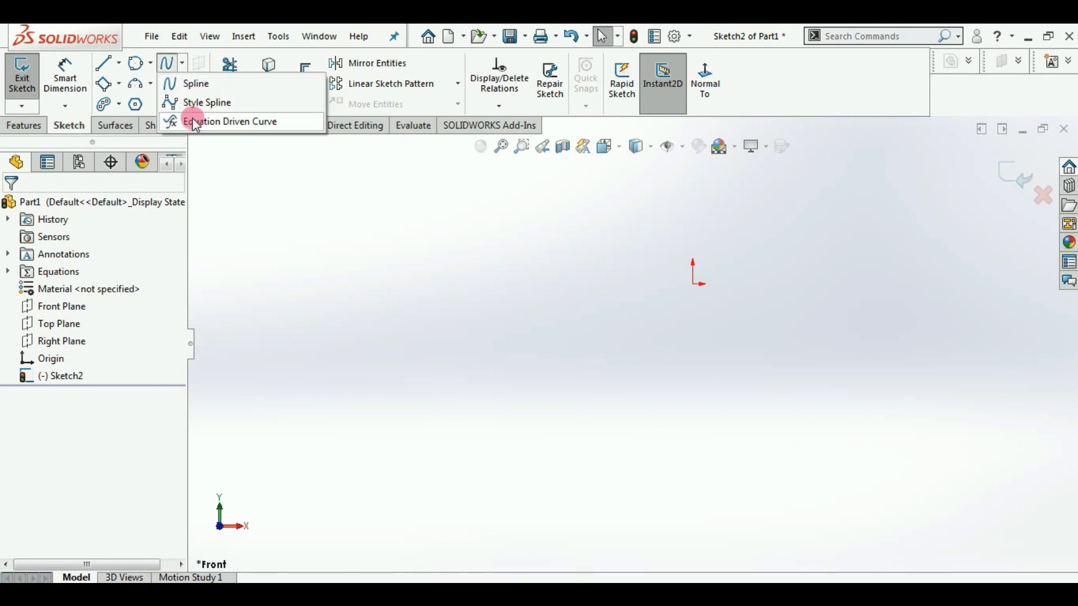
pyautogui.click(196, 85)
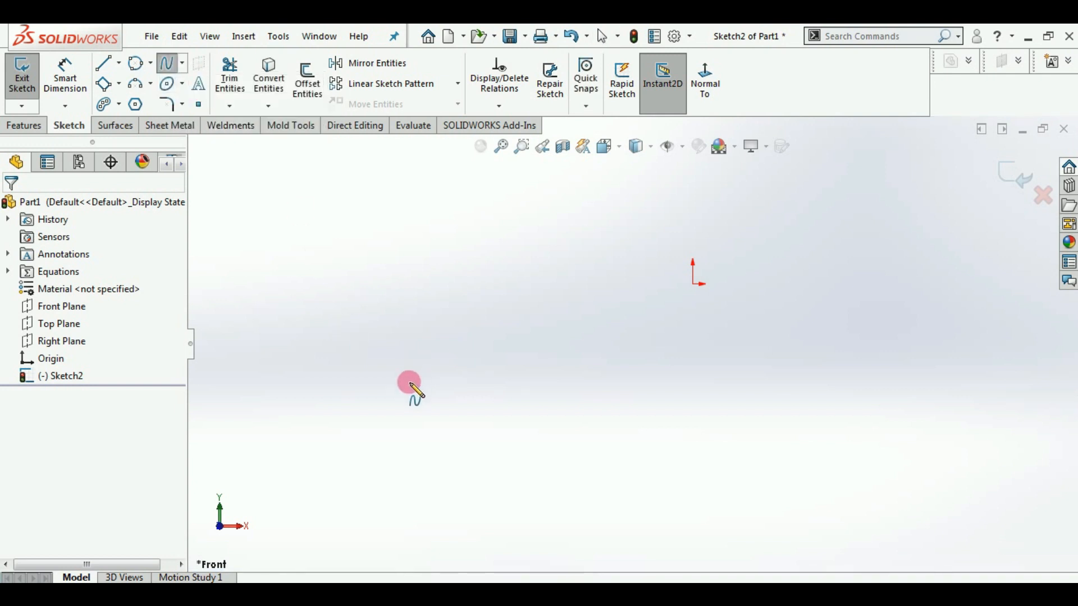
pyautogui.click(409, 387)
pyautogui.click(464, 333)
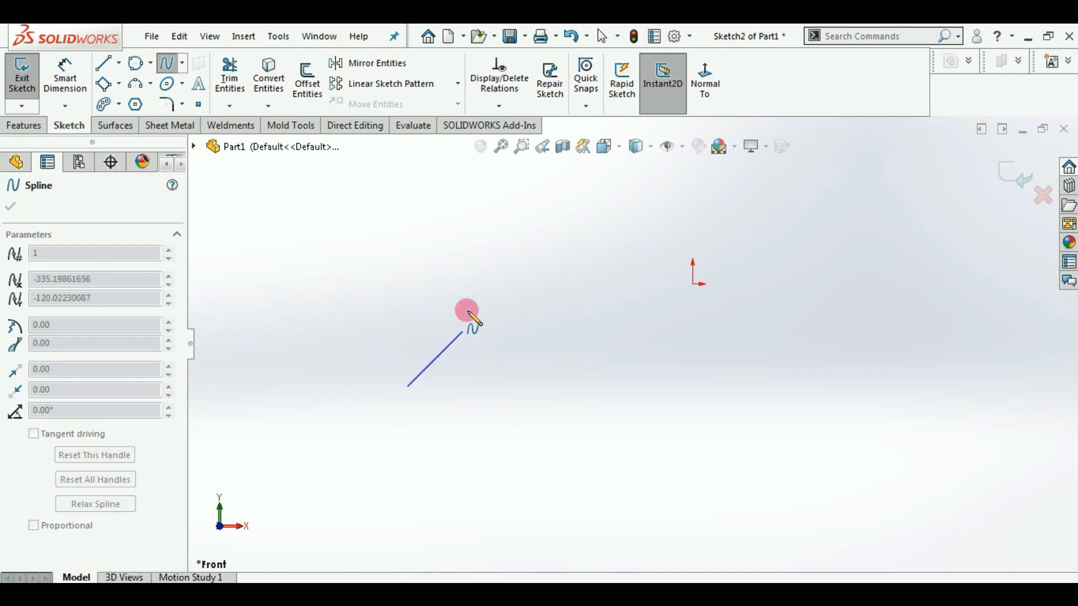
pyautogui.click(450, 240)
pyautogui.click(514, 199)
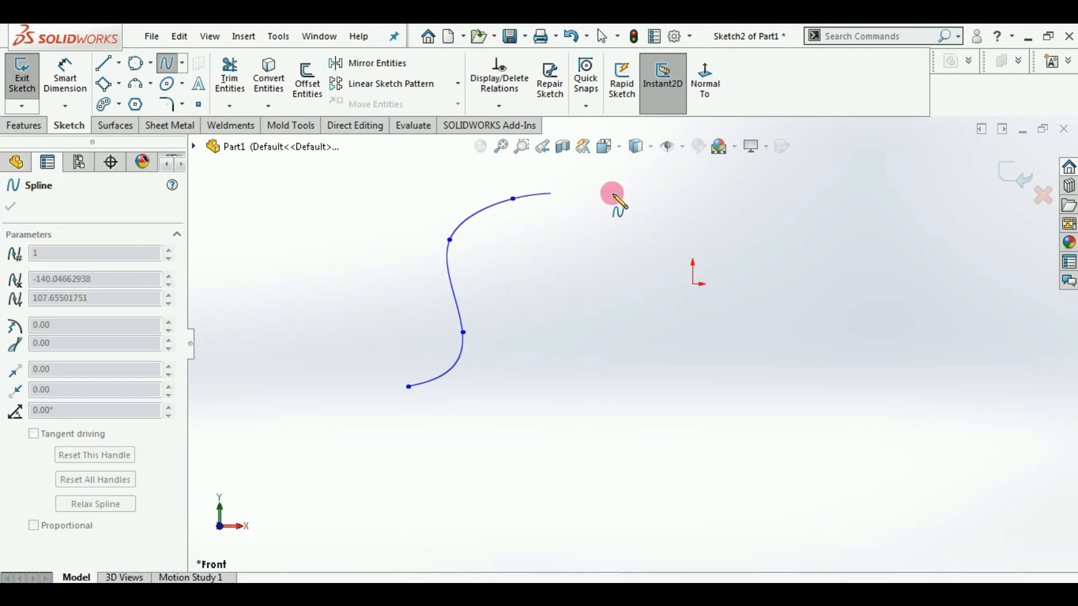
pyautogui.rightClick(542, 300)
pyautogui.click(544, 305)
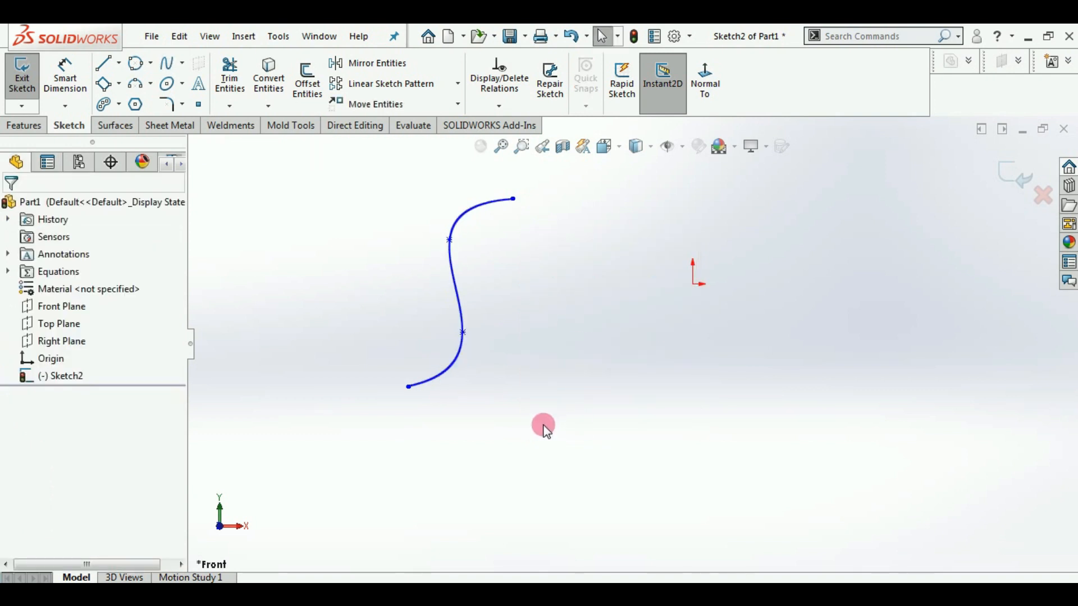
# Step: Sketch a second open spline that starts at the origin and rises through four more points
pyautogui.scroll(2, 614, 372)
pyautogui.scroll(-2, 873, 225)
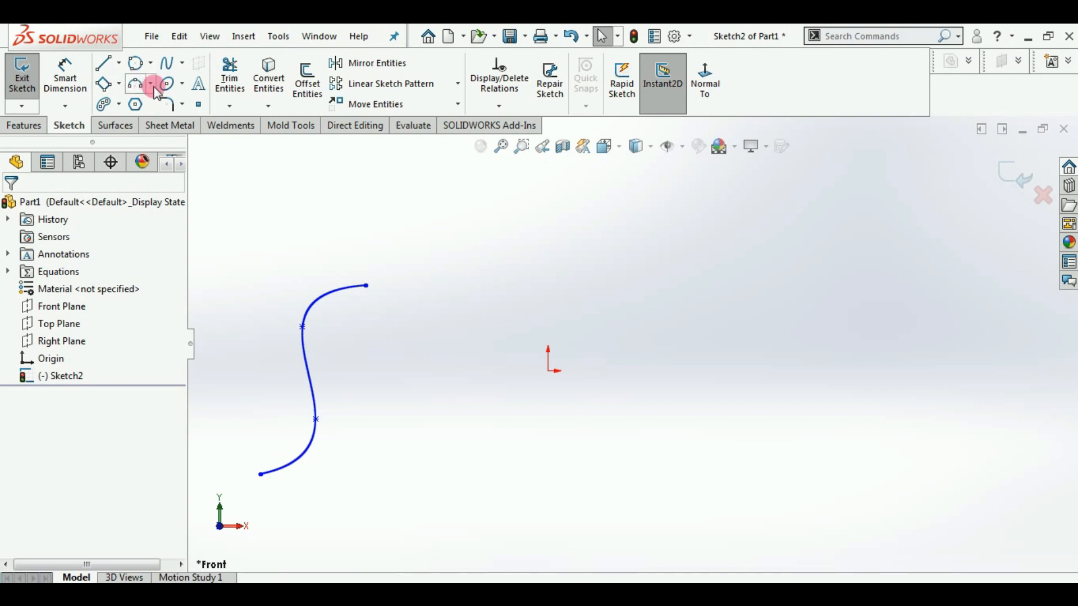
pyautogui.click(549, 372)
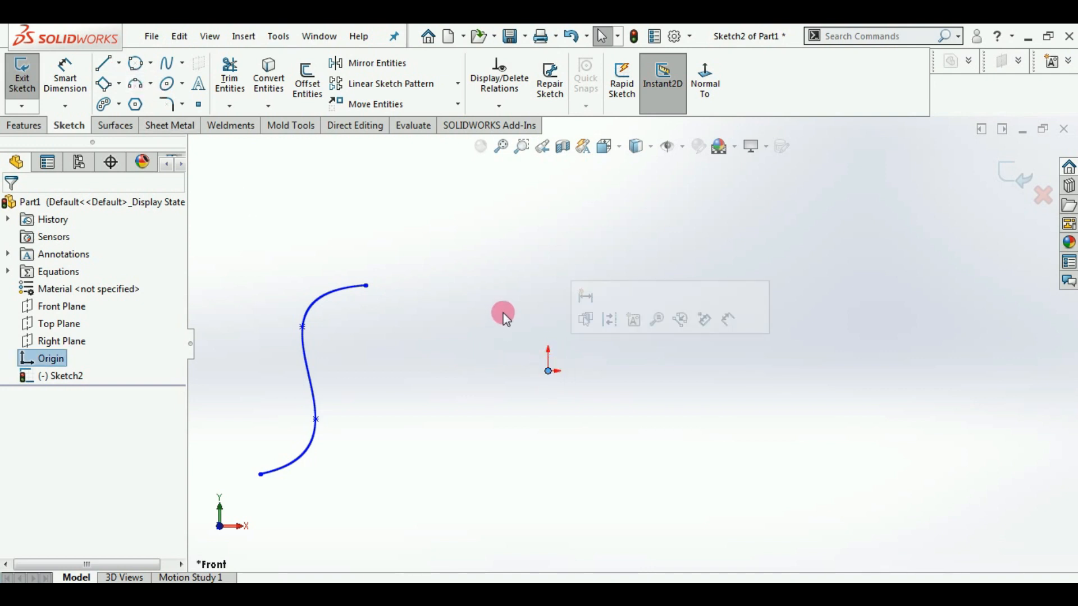
pyautogui.click(167, 63)
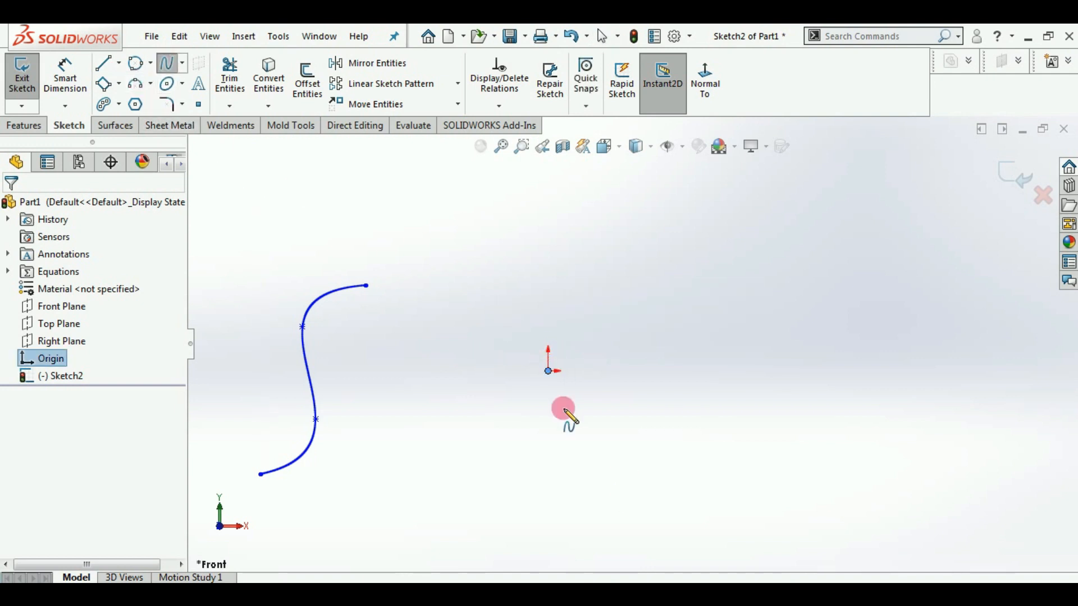
pyautogui.click(549, 371)
pyautogui.click(499, 315)
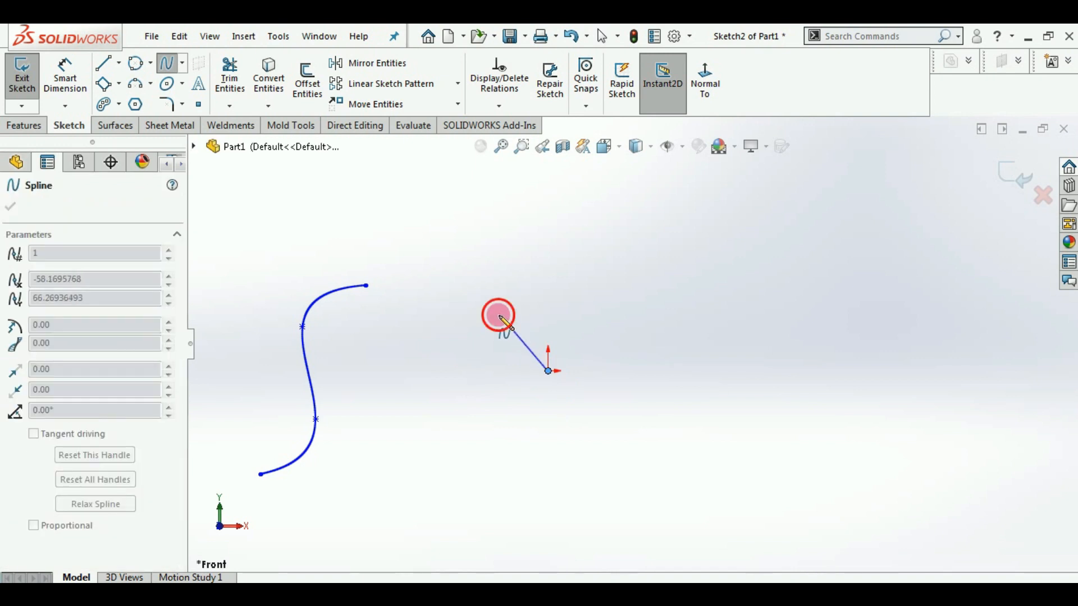
pyautogui.click(508, 261)
pyautogui.scroll(4, 508, 260)
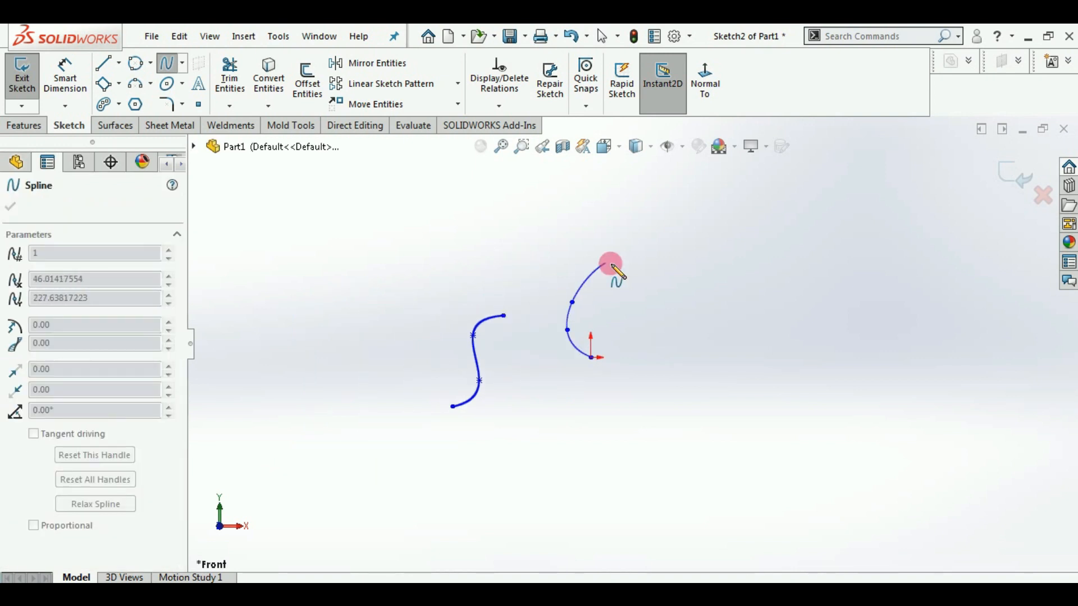
pyautogui.click(591, 255)
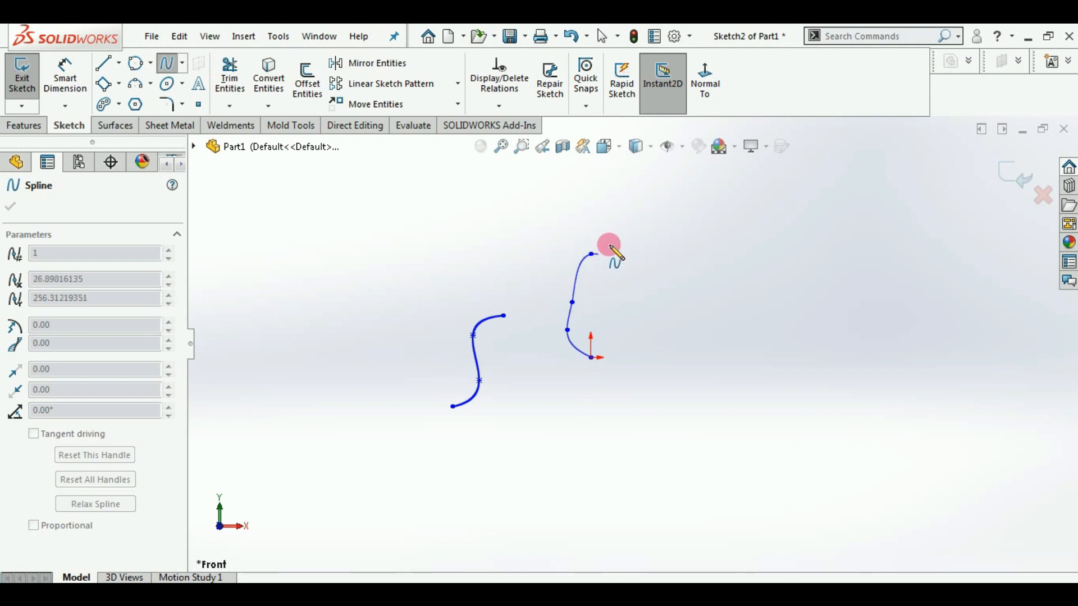
pyautogui.click(590, 203)
pyautogui.rightClick(632, 208)
pyautogui.click(658, 216)
pyautogui.click(595, 197)
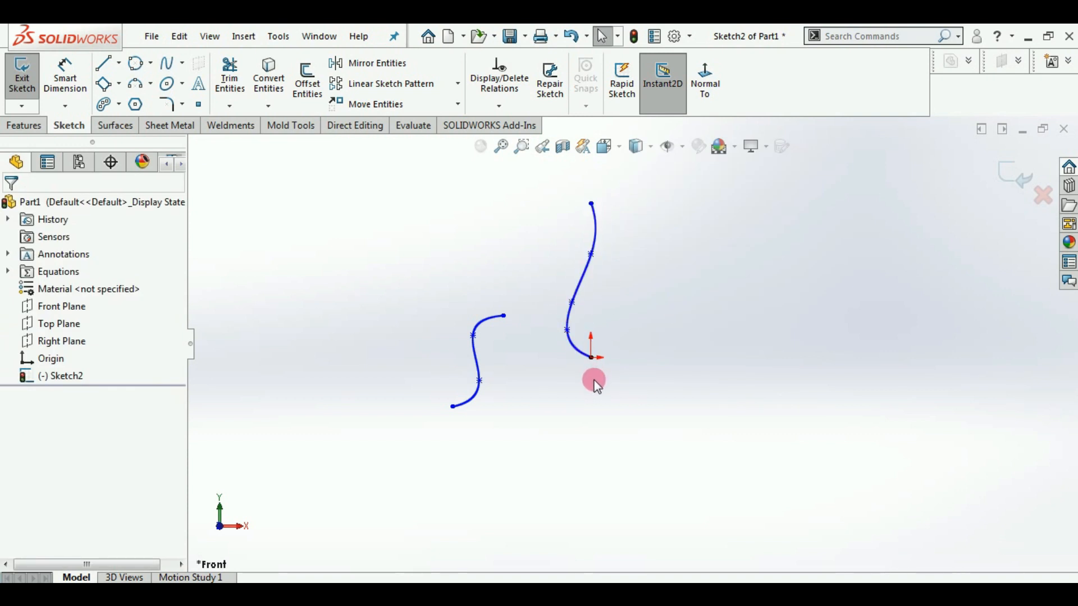
# Step: Reshape the spline that starts at the origin by moving its interior points and the curve itself to the right
pyautogui.click(572, 303)
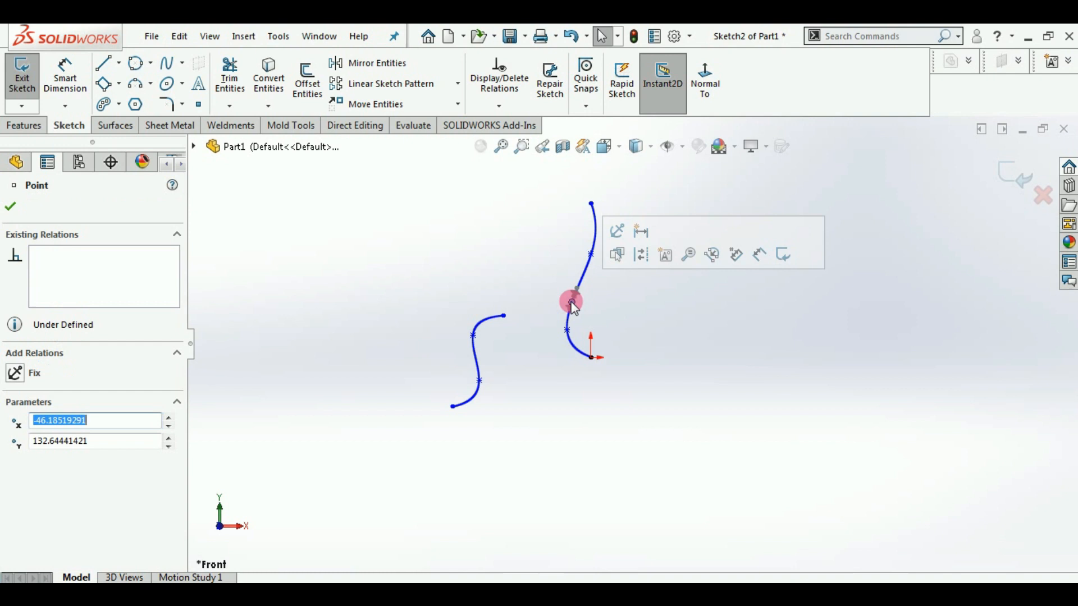
pyautogui.moveTo(572, 296)
pyautogui.mouseDown()
pyautogui.moveTo(558, 277)
pyautogui.moveTo(588, 292)
pyautogui.moveTo(596, 271)
pyautogui.moveTo(588, 285)
pyautogui.mouseUp()
pyautogui.click(595, 237)
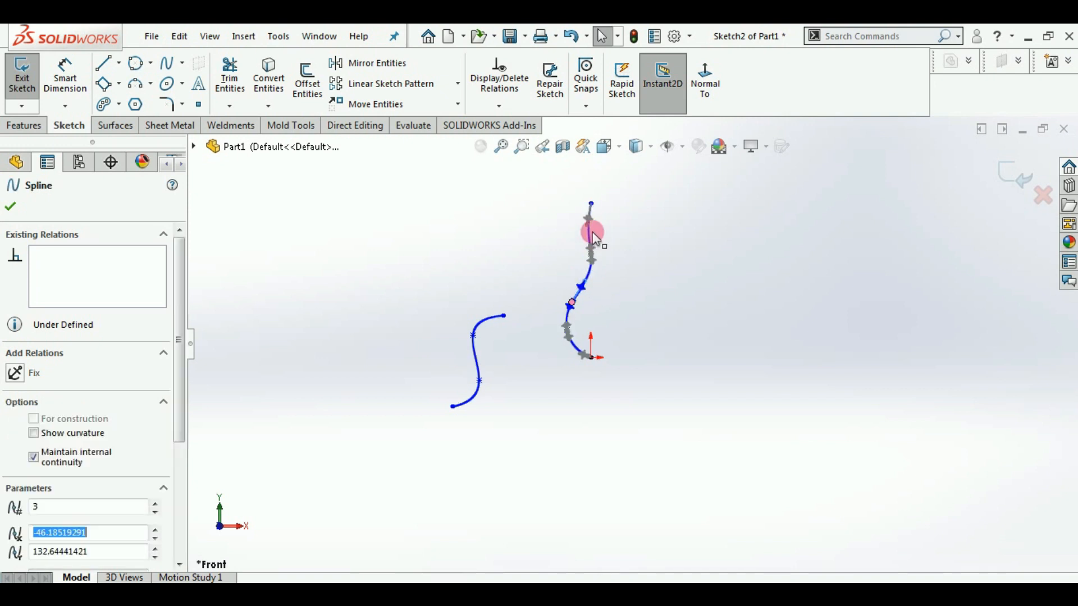
pyautogui.click(592, 241)
pyautogui.moveTo(595, 237); pyautogui.dragTo(618, 221)
pyautogui.click(611, 345)
pyautogui.click(688, 341)
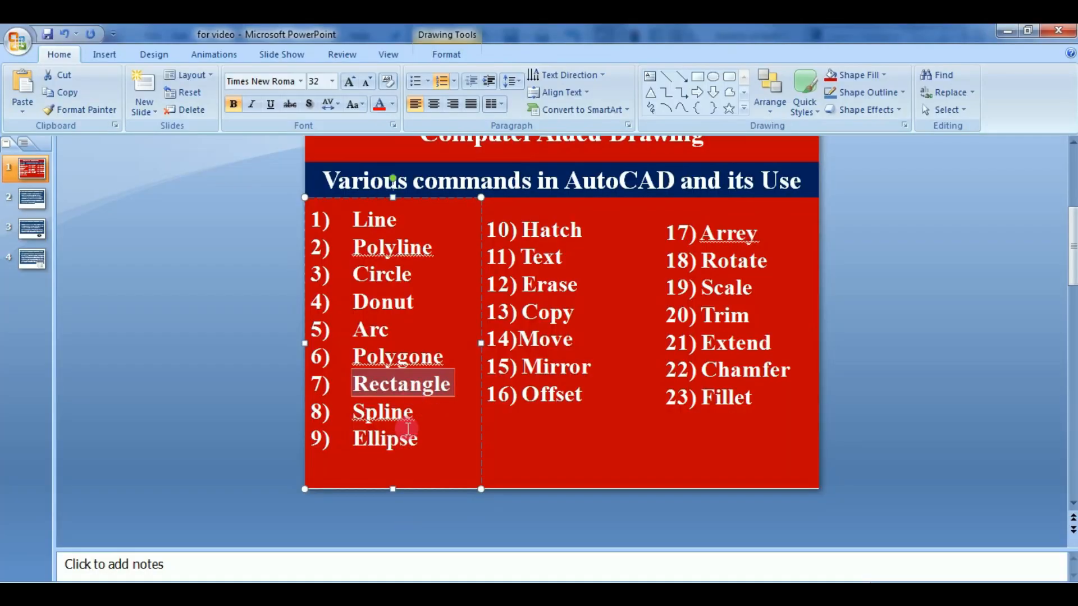
# Step: Check the command list slide in PowerPoint, and delete both splines from the SOLIDWORKS sketch
pyautogui.click(389, 448)
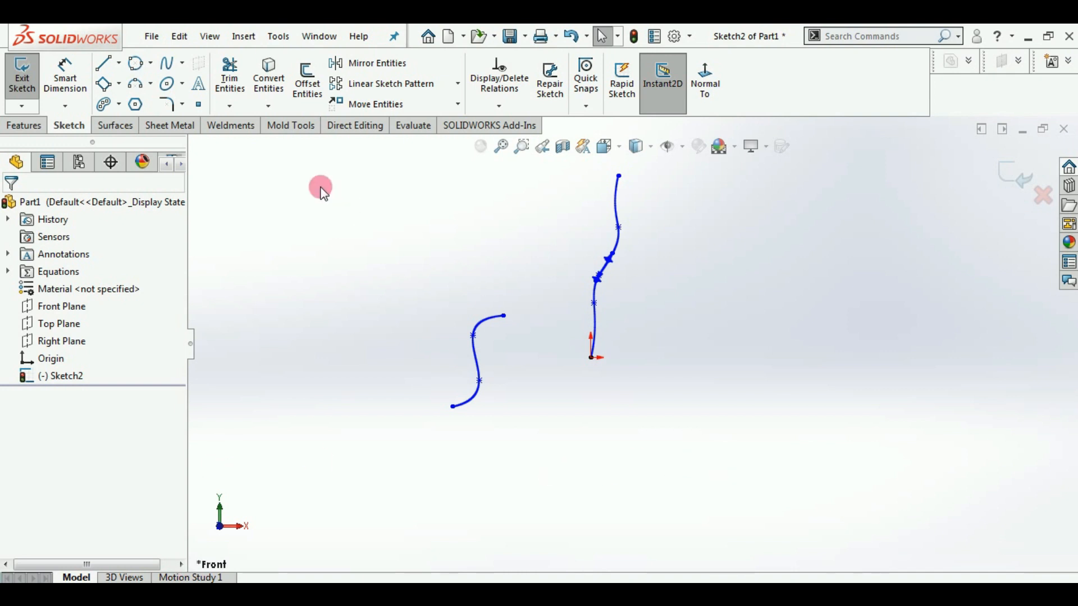
pyautogui.moveTo(751, 466)
pyautogui.mouseDown()
pyautogui.moveTo(522, 200)
pyautogui.moveTo(344, 177)
pyautogui.moveTo(346, 186)
pyautogui.mouseUp()
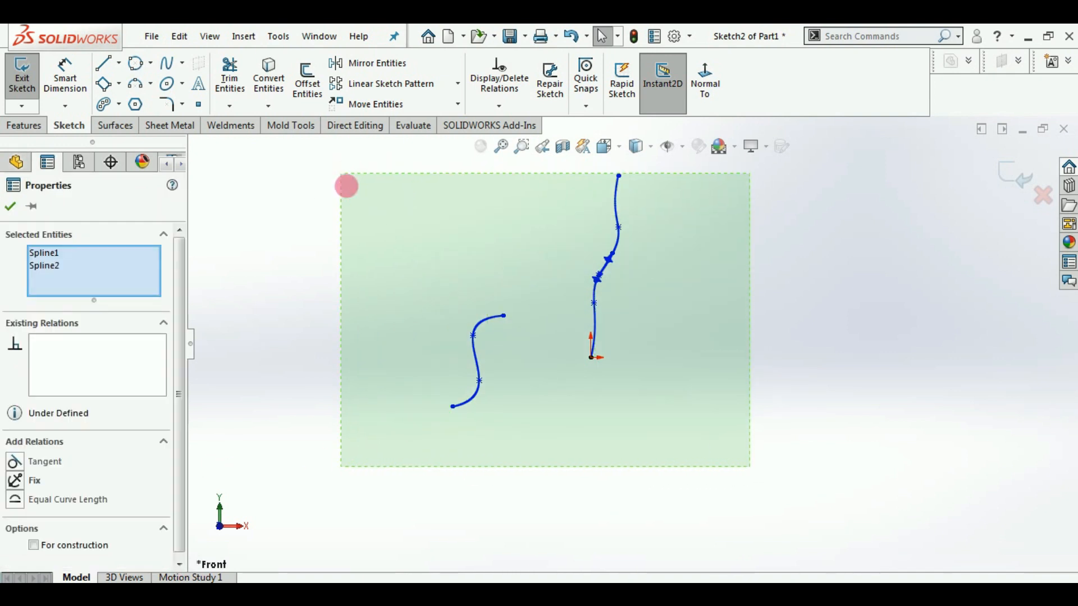
pyautogui.press('Delete')
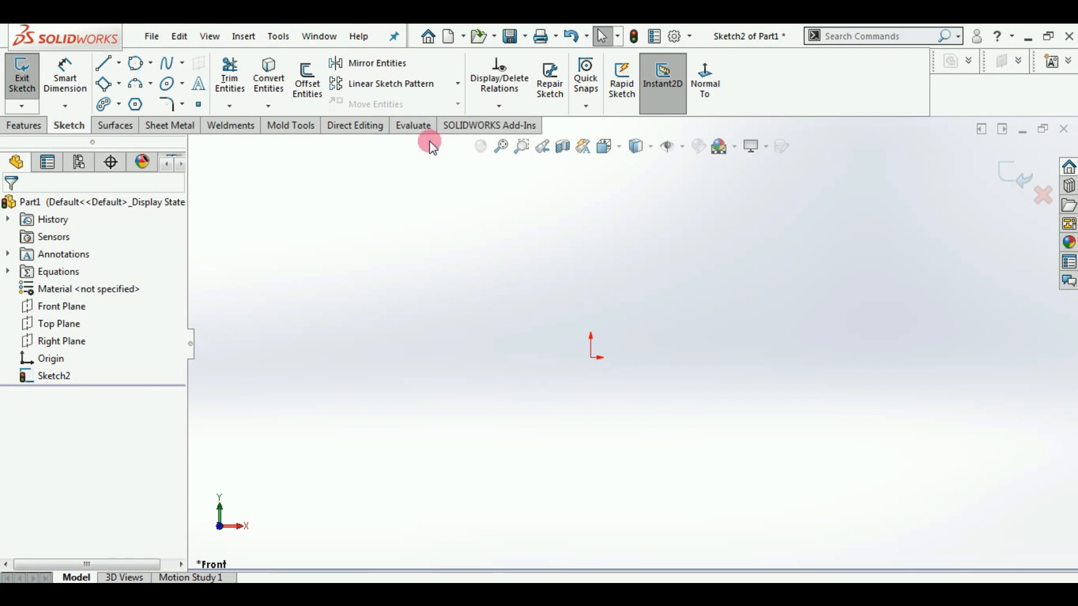
# Step: Sketch an ellipse centred on the origin with a horizontal radius of about 462 mm and a vertical radius of about 241 mm
pyautogui.click(182, 85)
pyautogui.click(191, 104)
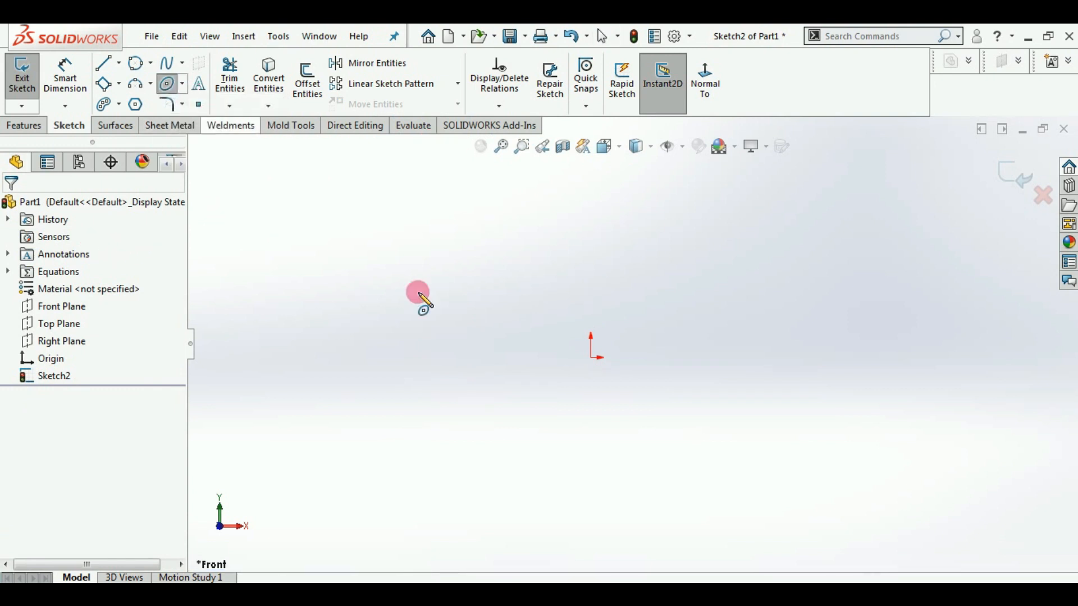
pyautogui.moveTo(588, 357); pyautogui.dragTo(400, 356)
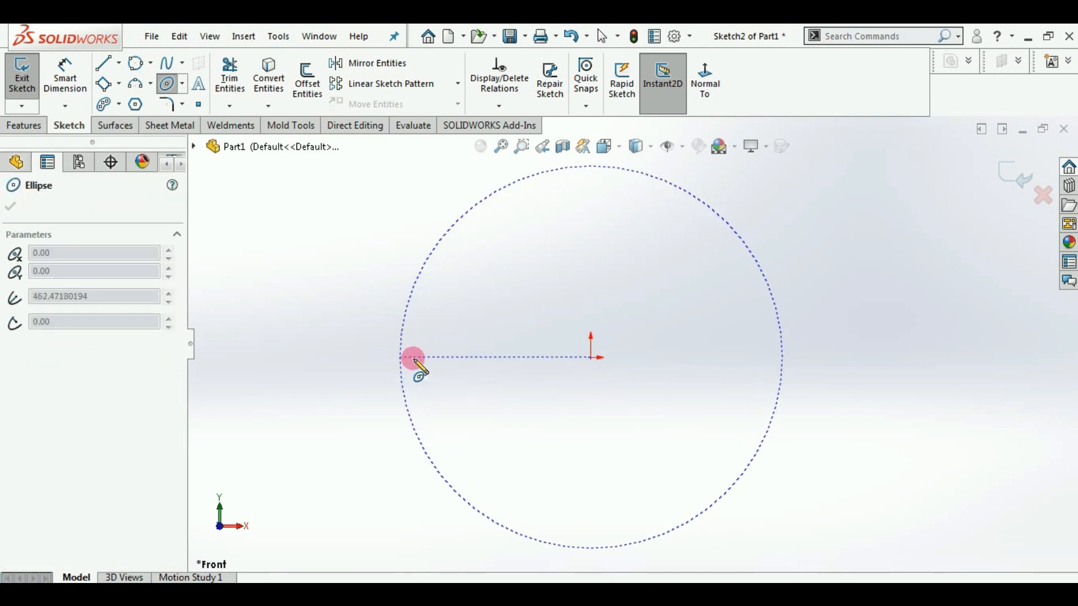
pyautogui.moveTo(466, 366); pyautogui.dragTo(486, 458)
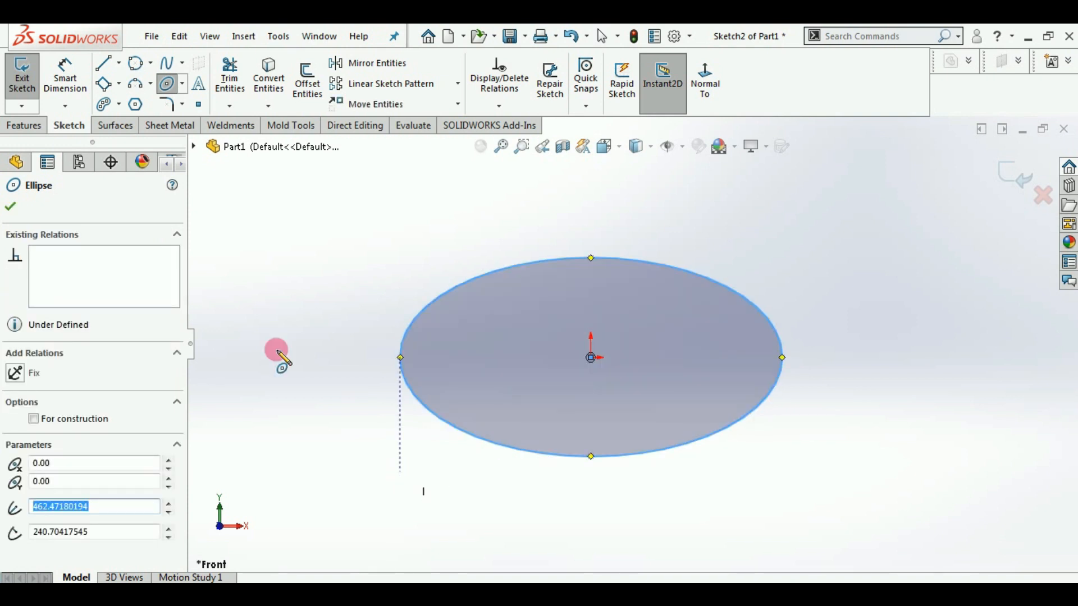
pyautogui.click(10, 206)
# Step: Dimension the ellipse's horizontal axis between its left and right end points, and set it to 100 mm
pyautogui.click(63, 90)
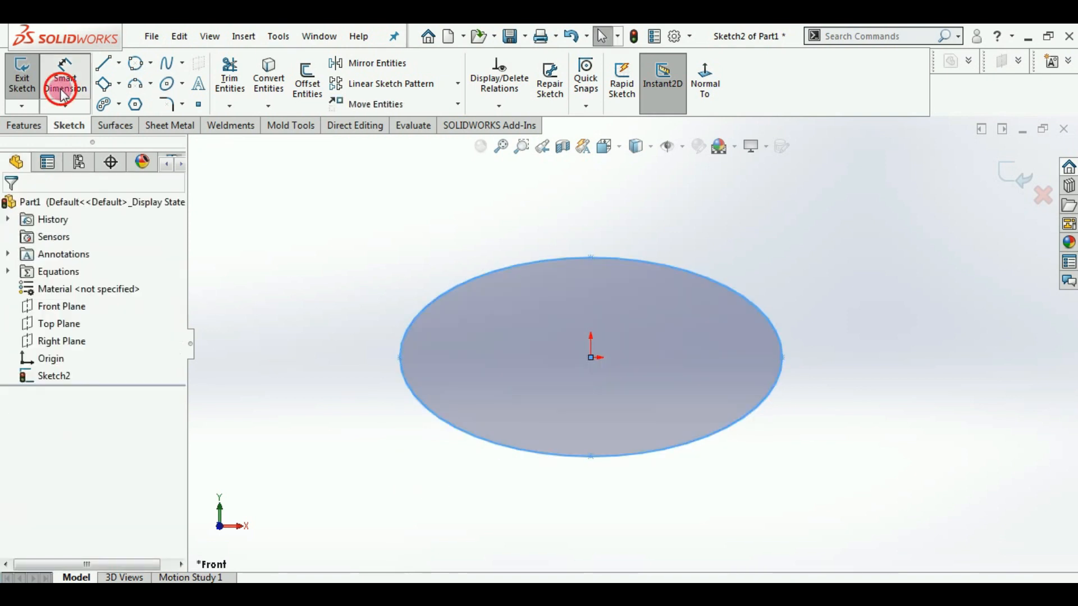
pyautogui.click(400, 358)
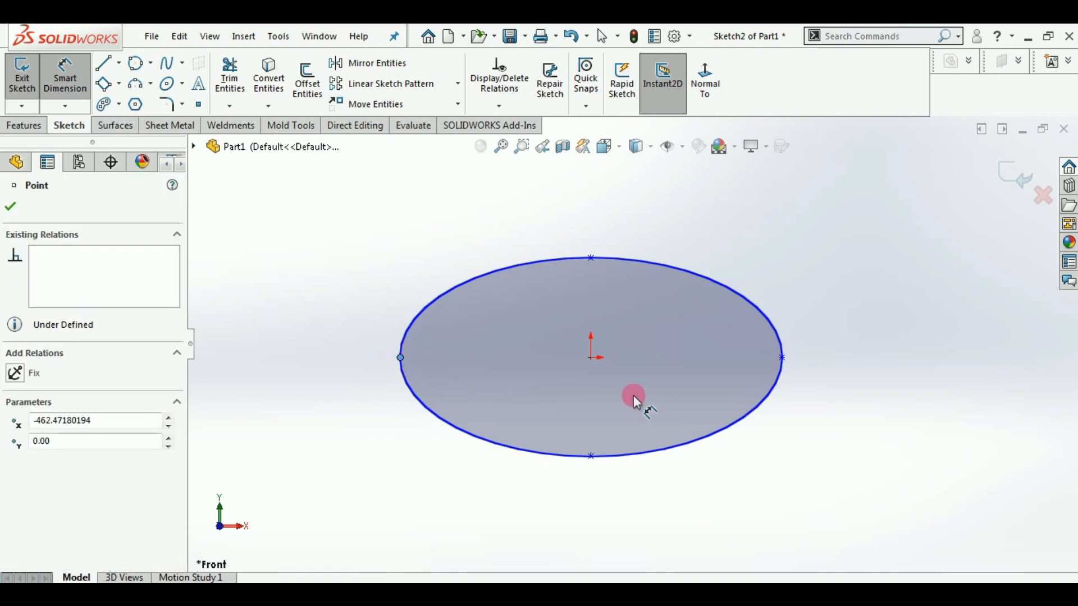
pyautogui.click(783, 359)
pyautogui.click(587, 506)
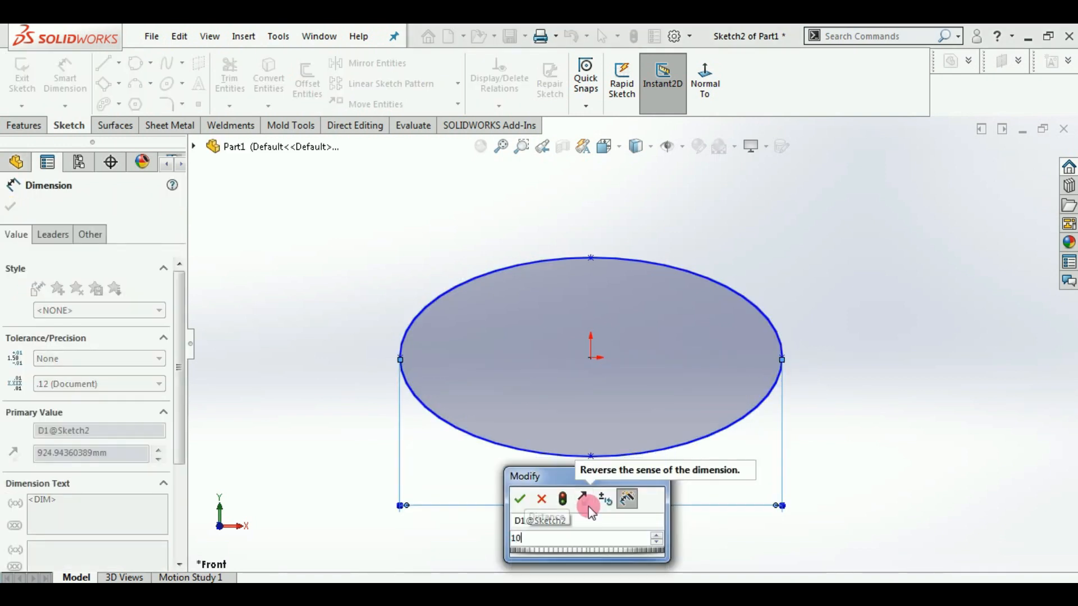
pyautogui.press('Return')
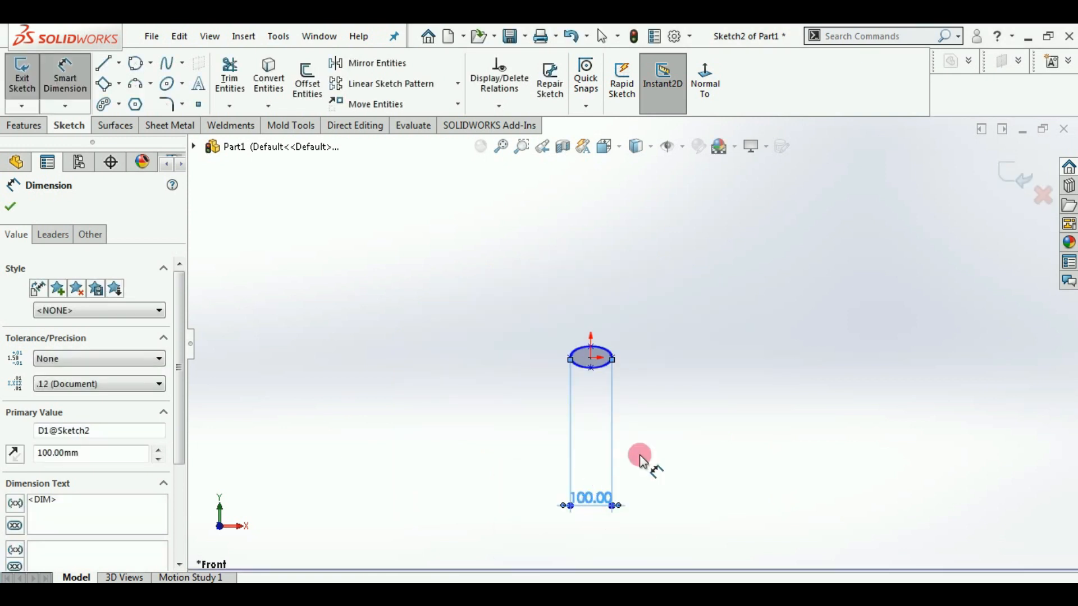
# Step: Dimension the ellipse's vertical axis between its upper and lower end points, and set it to 70 mm
pyautogui.scroll(-5, 601, 362)
pyautogui.scroll(-3, 600, 360)
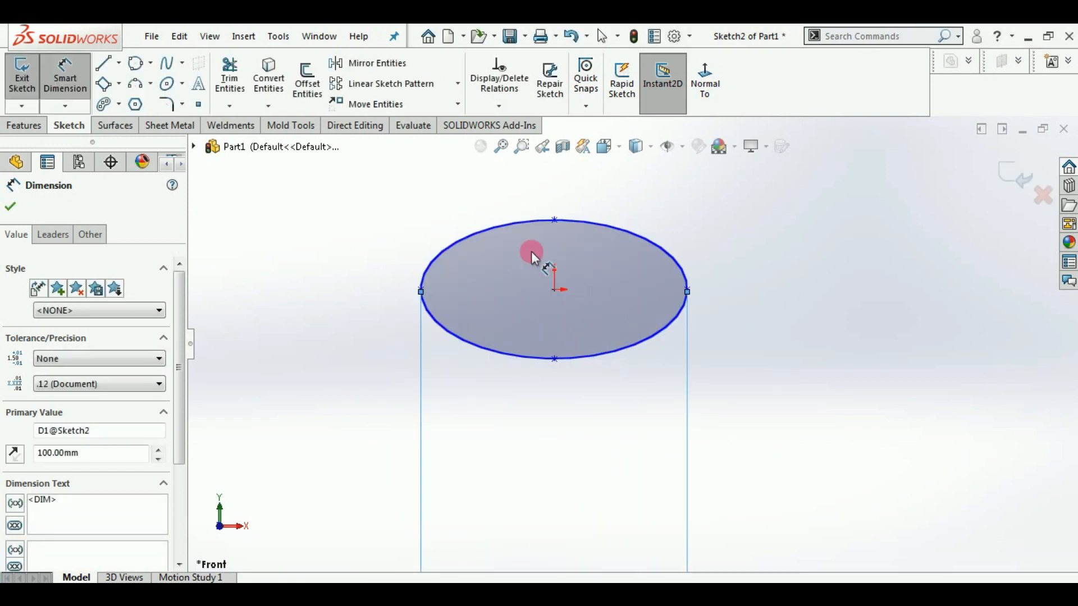
pyautogui.click(556, 219)
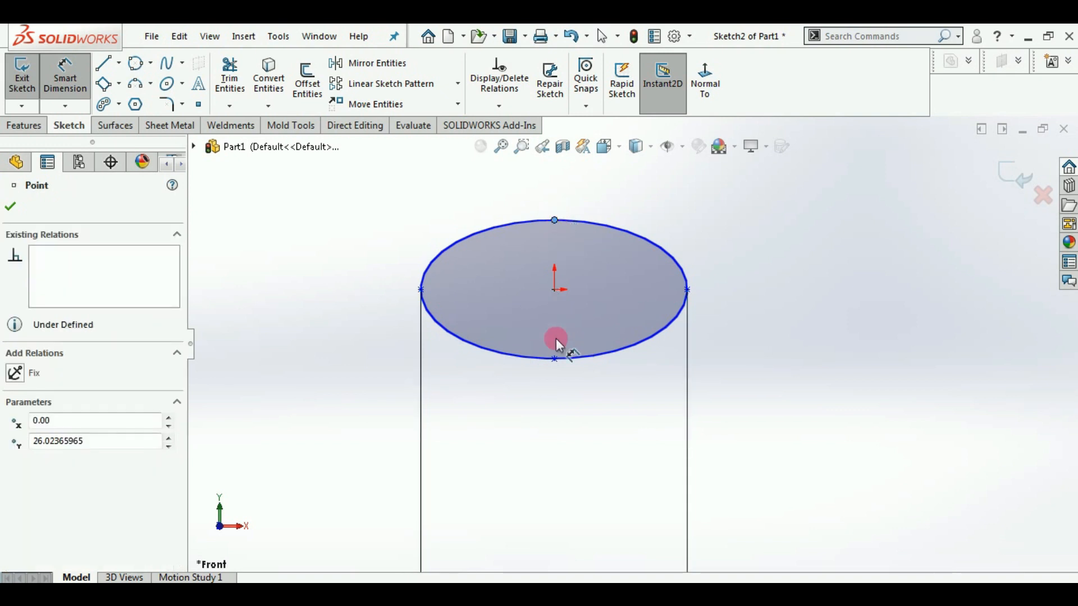
pyautogui.click(555, 358)
pyautogui.click(800, 292)
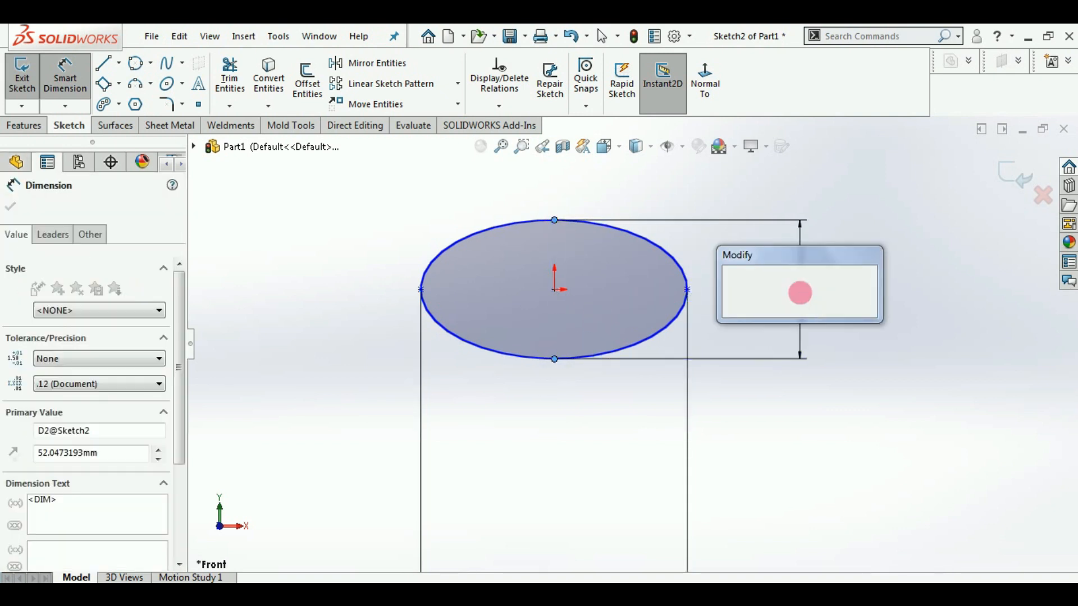
pyautogui.write('70')
pyautogui.press('Return')
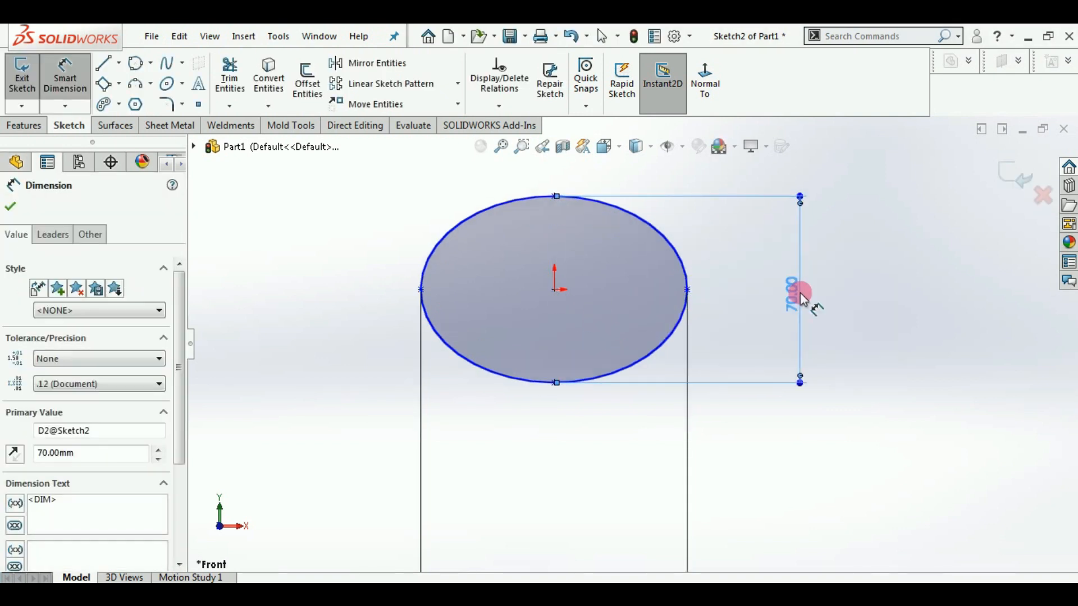
# Step: Move the 100 mm dimension text up so that it sits close below the ellipse
pyautogui.scroll(8, 729, 314)
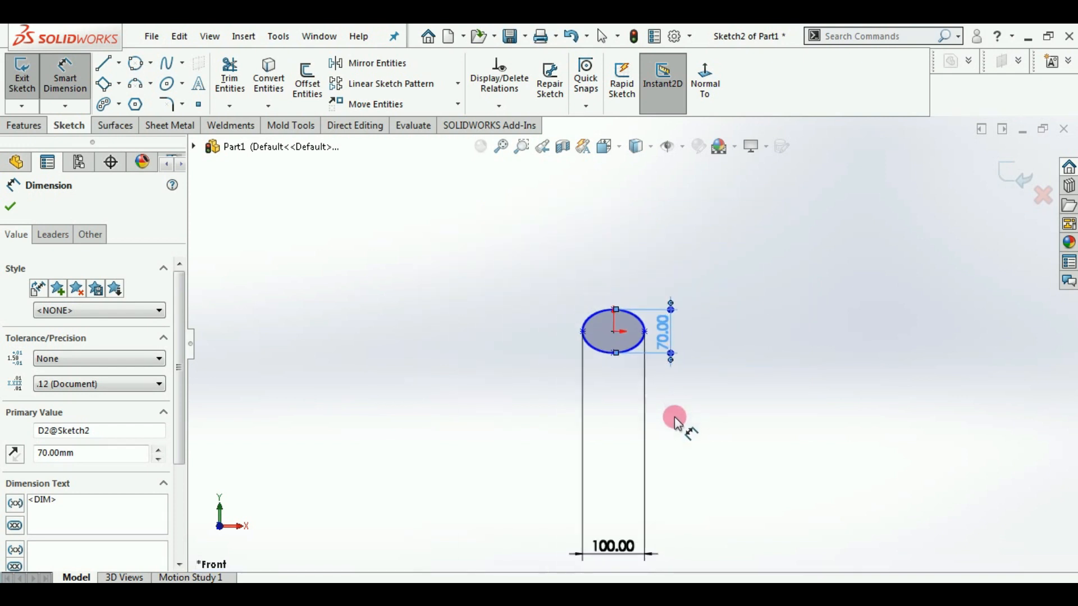
pyautogui.moveTo(616, 546); pyautogui.dragTo(623, 372)
pyautogui.scroll(-8, 730, 333)
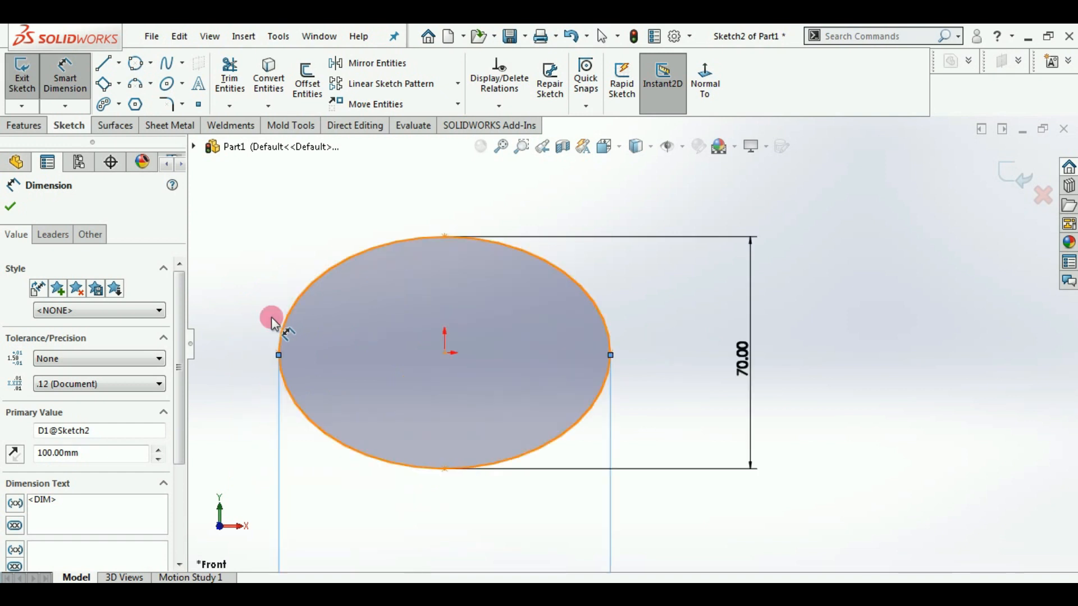
pyautogui.scroll(4, 348, 359)
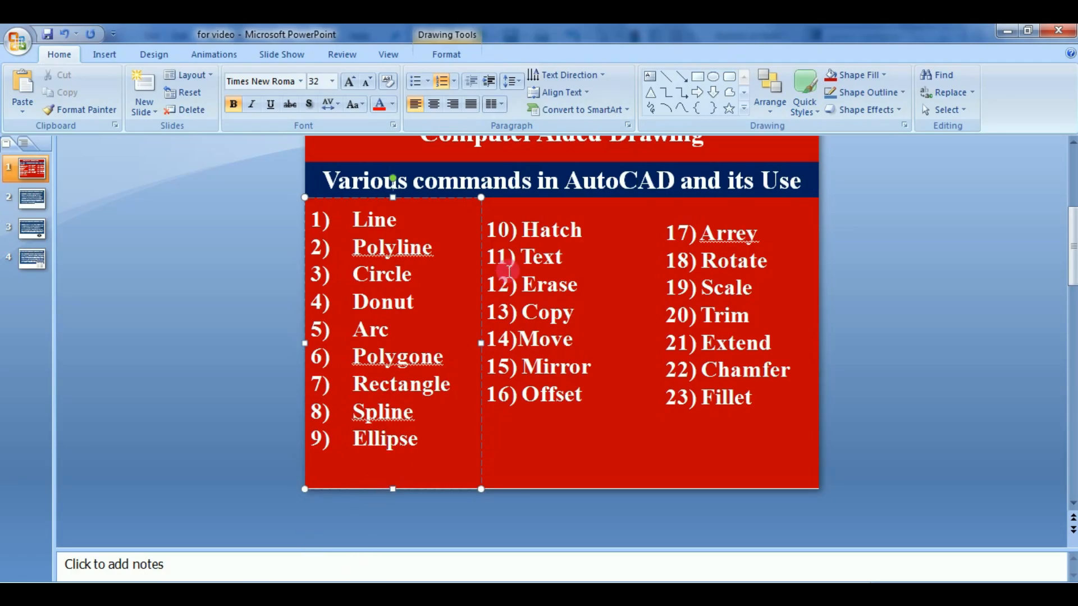
# Step: Switch to the PowerPoint presentation, review the hatching explanation on slide 4, and return to the command list on slide 1
pyautogui.click(571, 548)
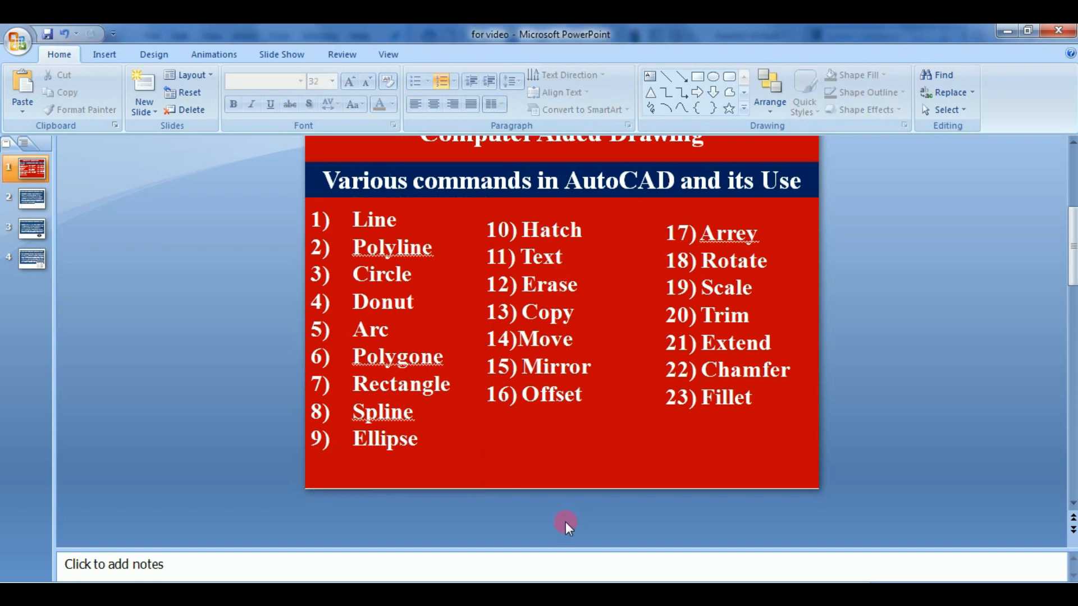
pyautogui.click(33, 264)
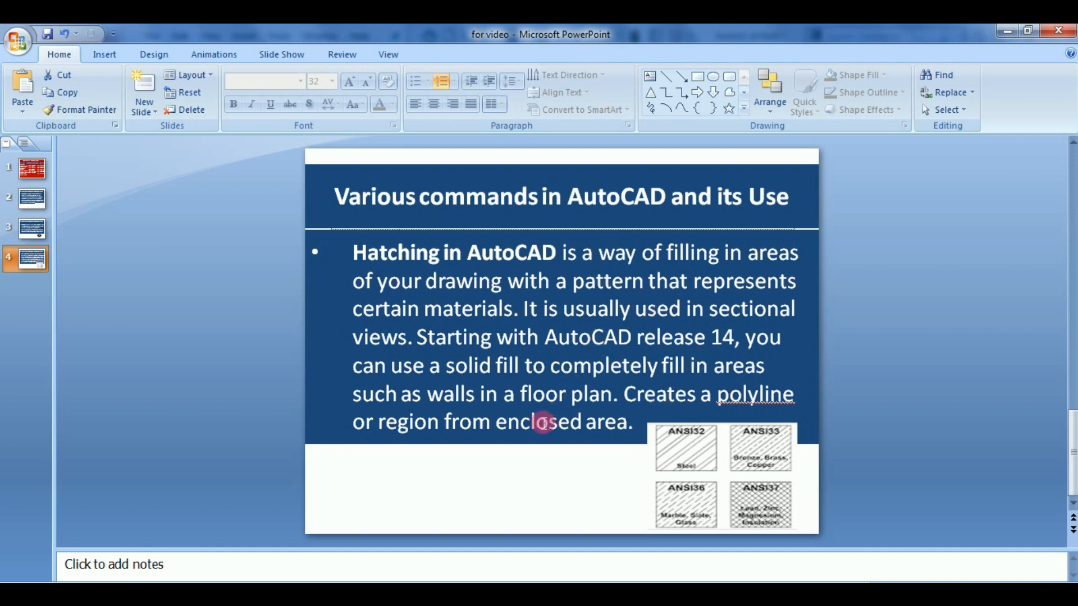
pyautogui.click(32, 168)
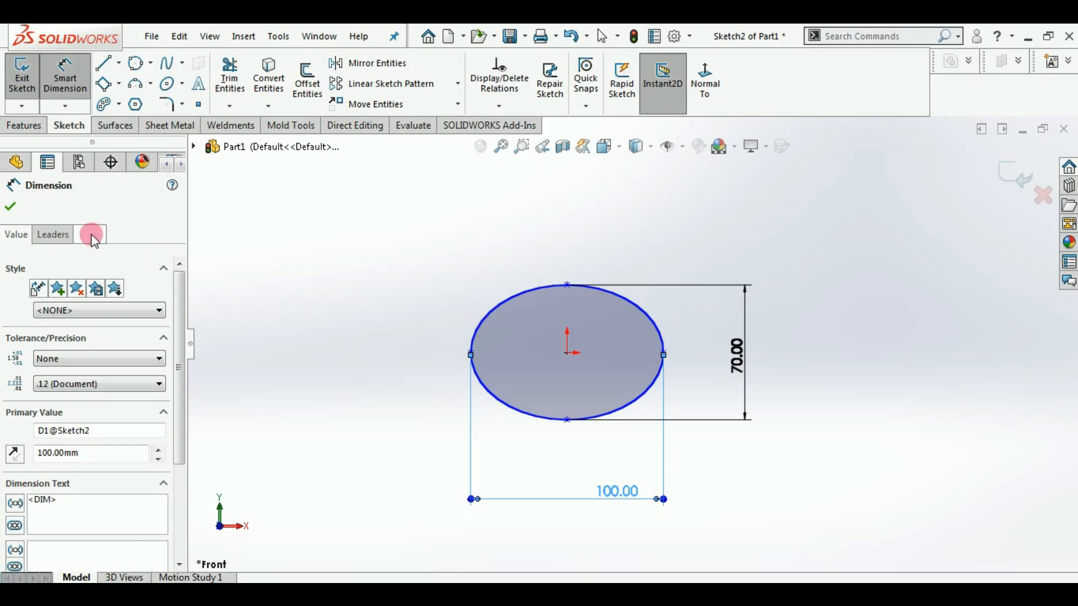
# Step: Create a sketch text at the origin of the ellipse, containing a first name in lowercase letters
pyautogui.click(10, 207)
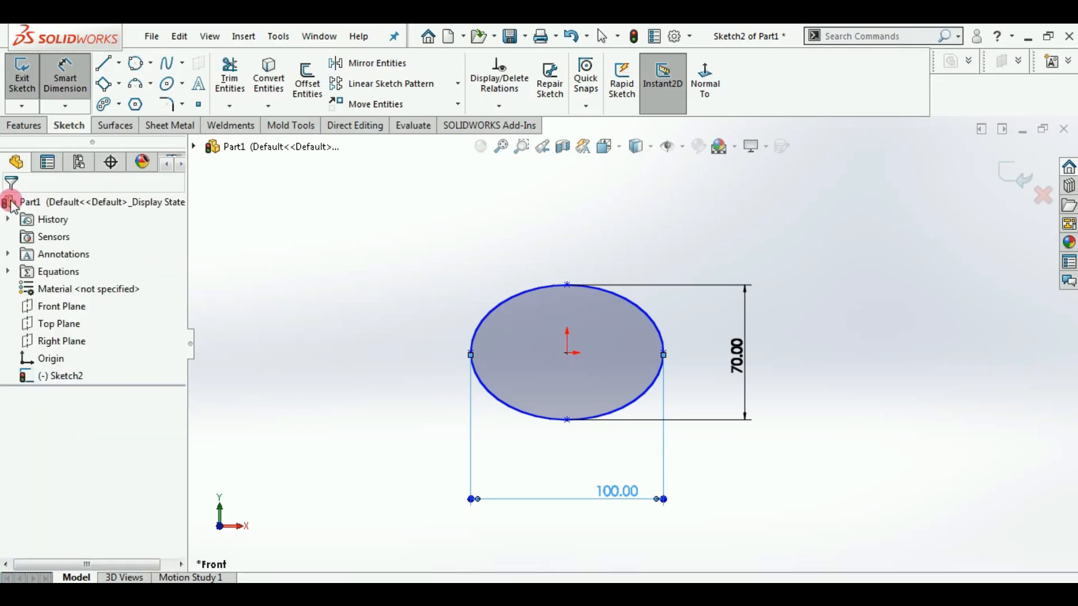
pyautogui.click(199, 90)
pyautogui.click(93, 345)
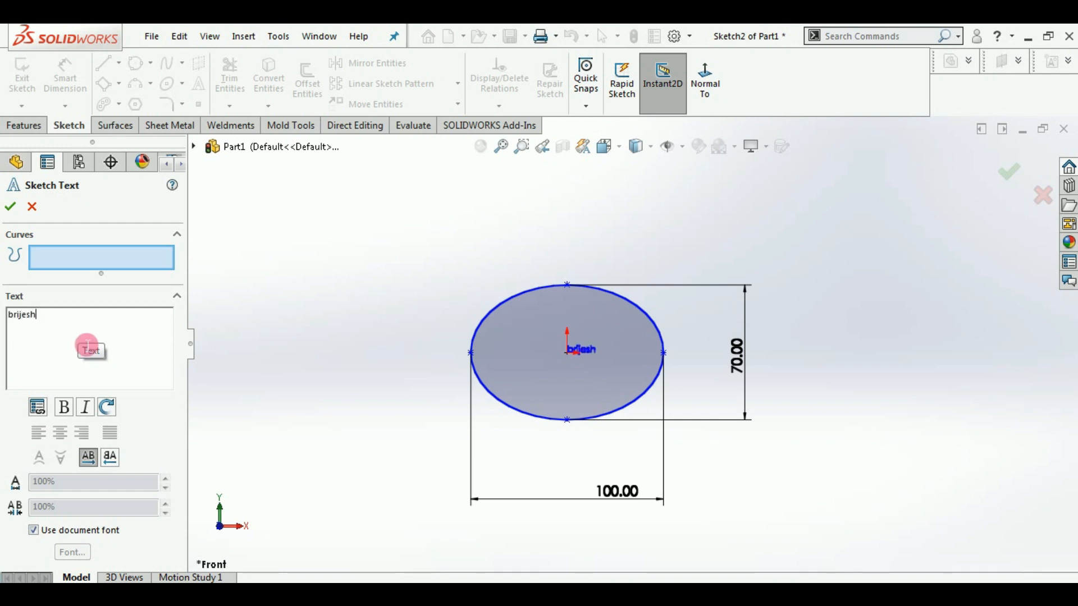
# Step: Turn off the document font for the sketch text, and set its width factor to 130% and character spacing to 180%
pyautogui.moveTo(44, 316); pyautogui.dragTo(6, 314)
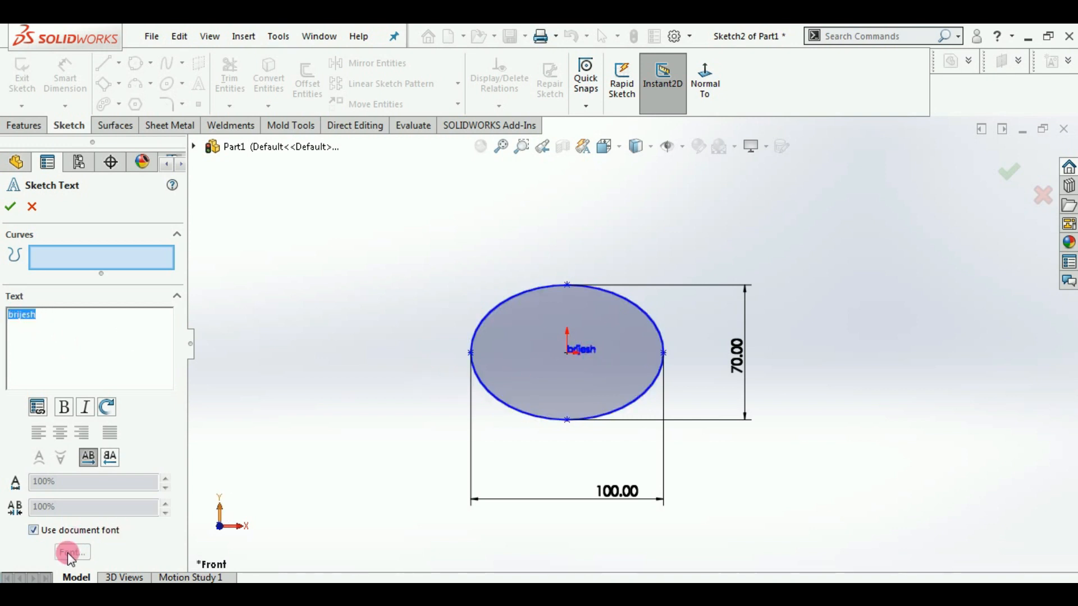
pyautogui.click(34, 531)
pyautogui.click(34, 530)
pyautogui.click(33, 531)
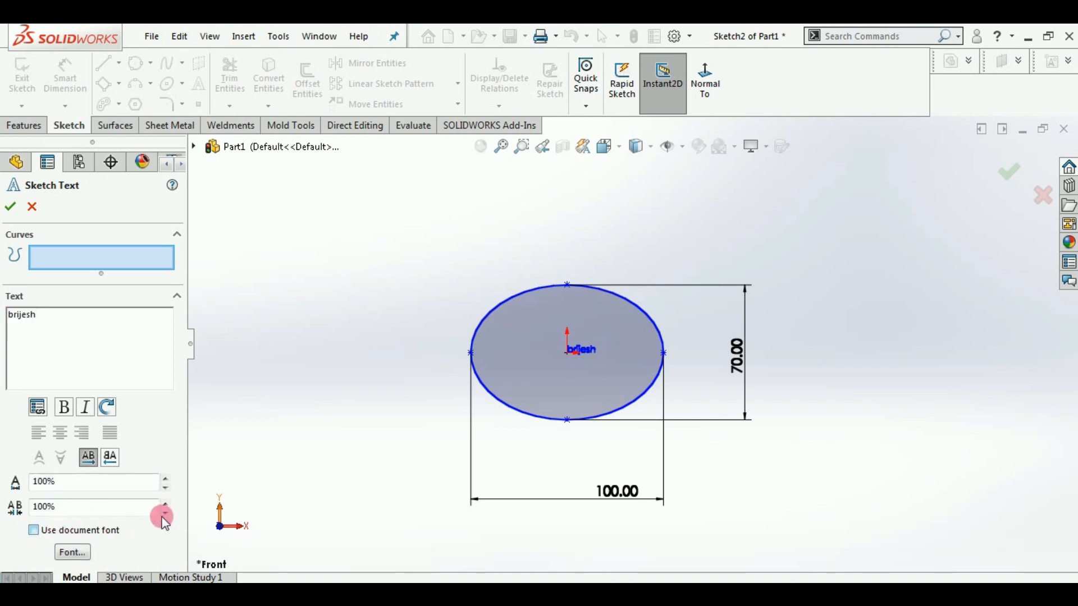
pyautogui.click(166, 503)
pyautogui.click(166, 503)
pyautogui.click(166, 503)
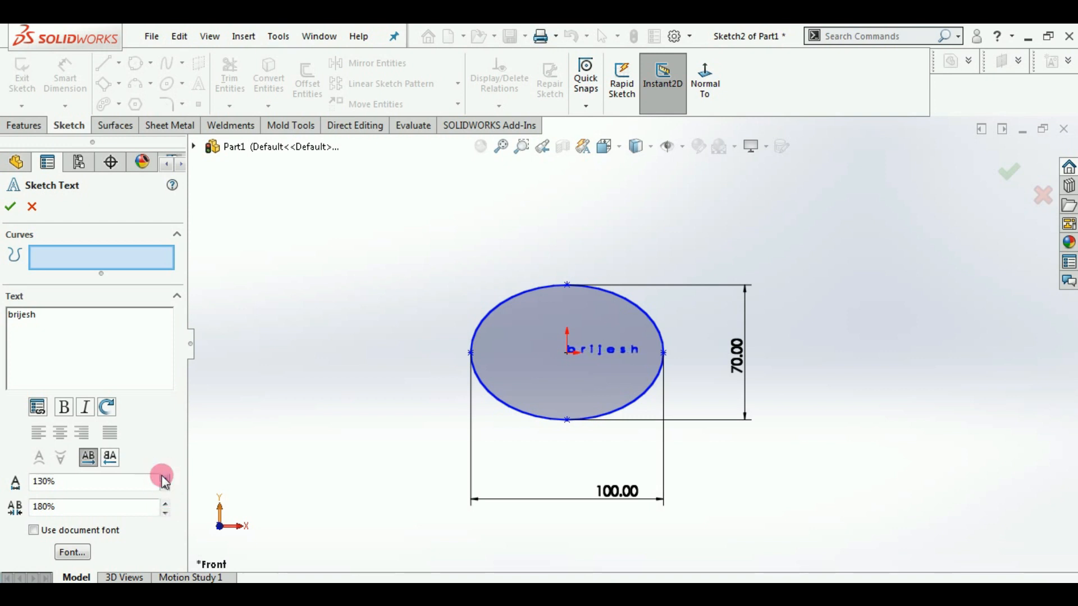
# Step: Set the sketch text's font height to 20 mm
pyautogui.click(86, 553)
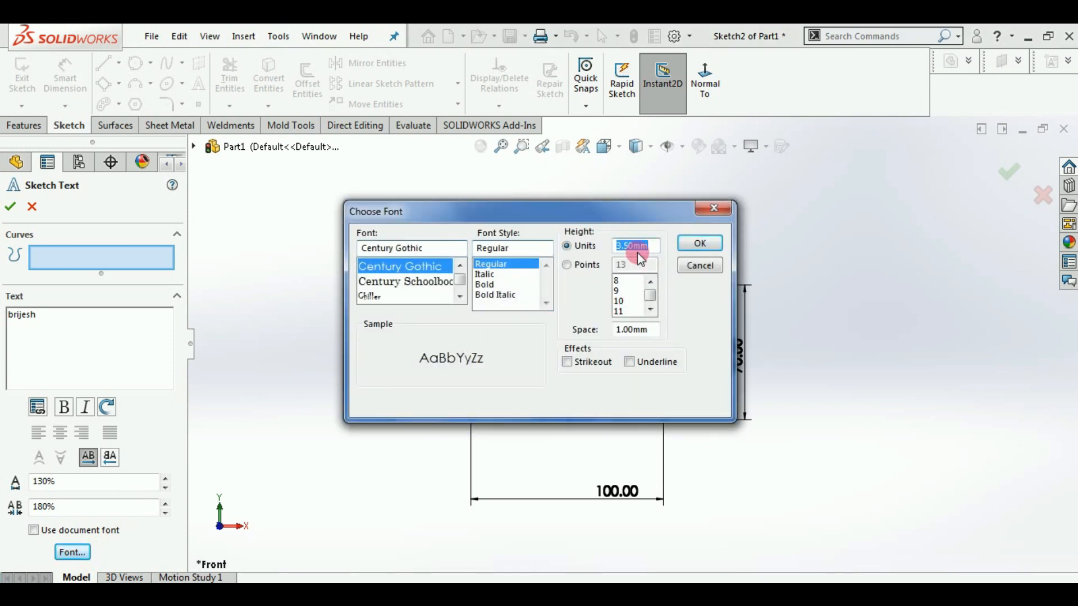
pyautogui.write('20')
pyautogui.press('Return')
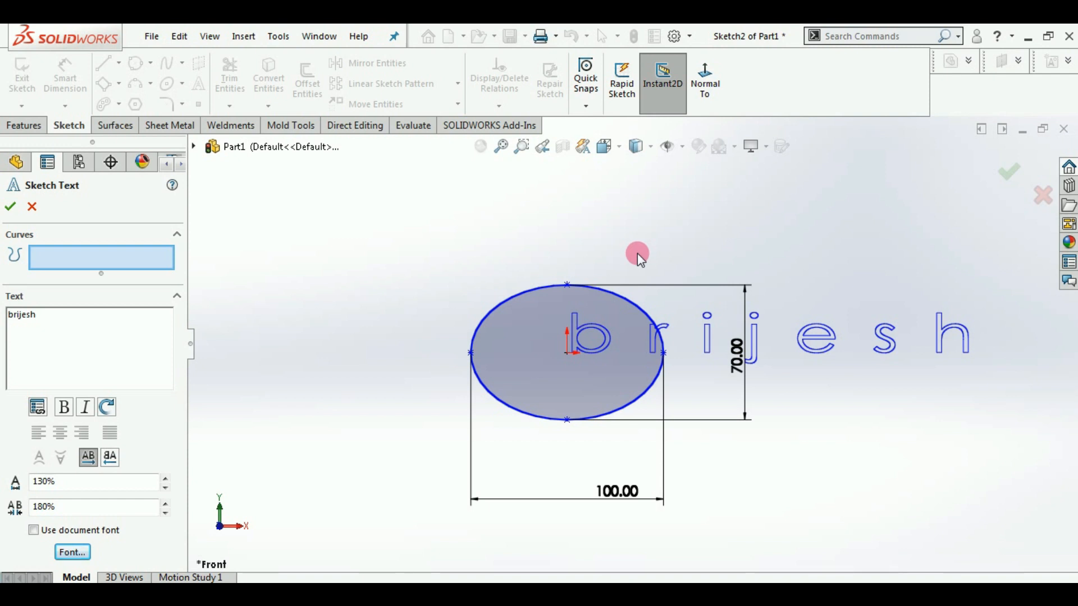
pyautogui.scroll(2, 856, 382)
pyautogui.scroll(-3, 886, 353)
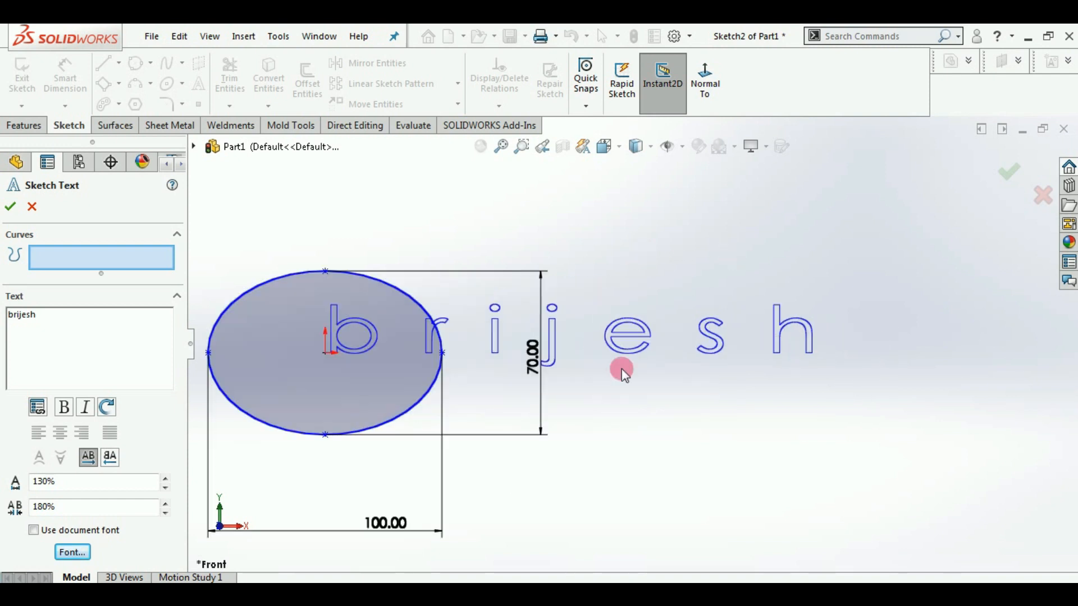
# Step: Capitalise the first letter of the name in the sketch text and accept the text
pyautogui.click(18, 330)
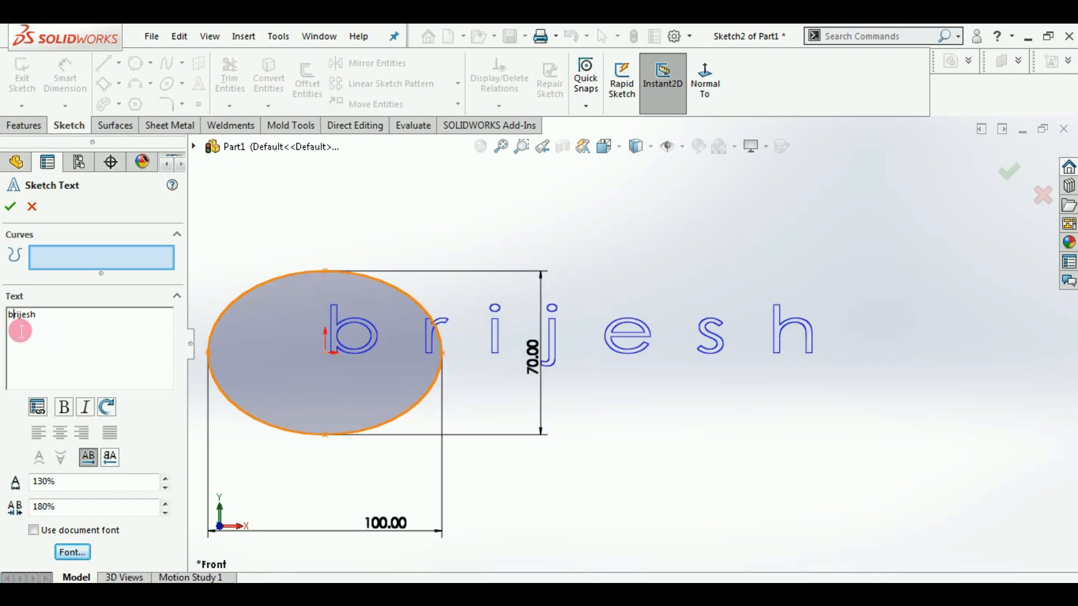
pyautogui.press('BackSpace')
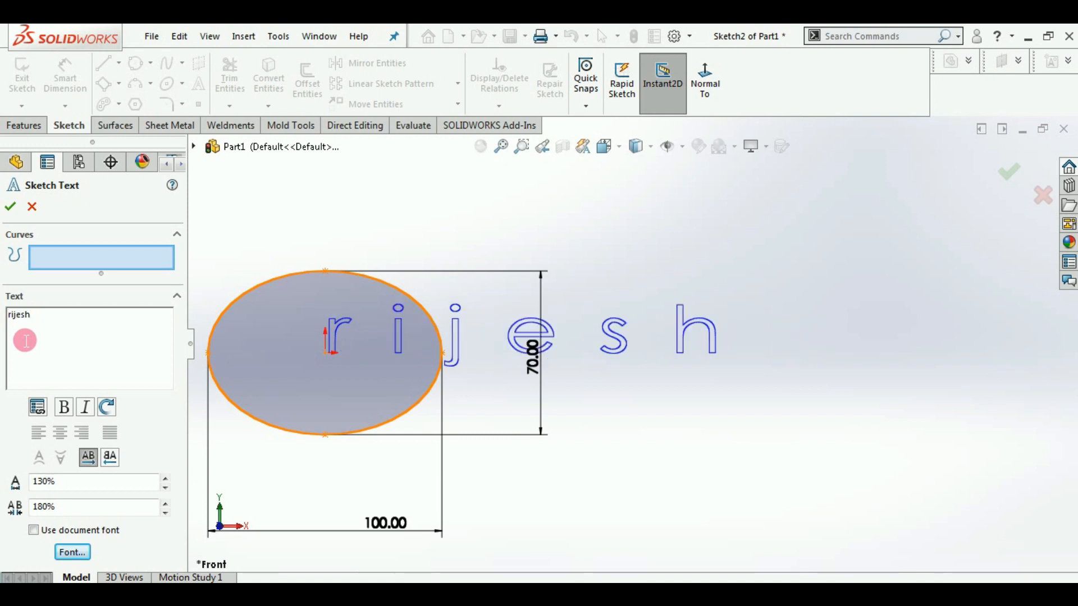
pyautogui.write('B')
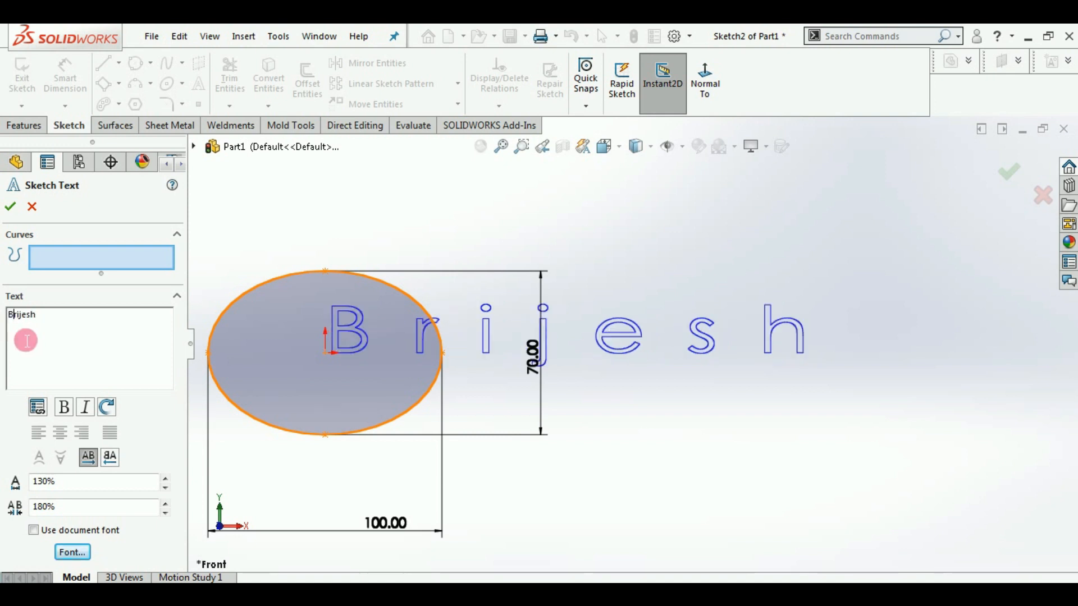
pyautogui.click(11, 207)
# Step: Delete the ellipse, its two dimensions and the sketch text together, leaving the sketch empty
pyautogui.scroll(3, 474, 345)
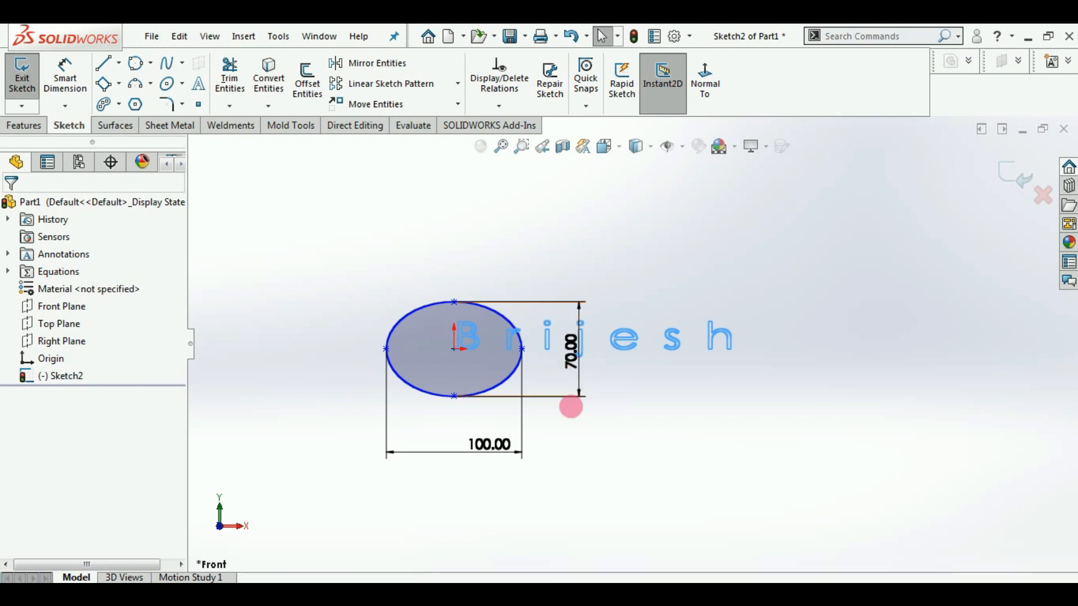
pyautogui.moveTo(847, 498); pyautogui.dragTo(295, 248)
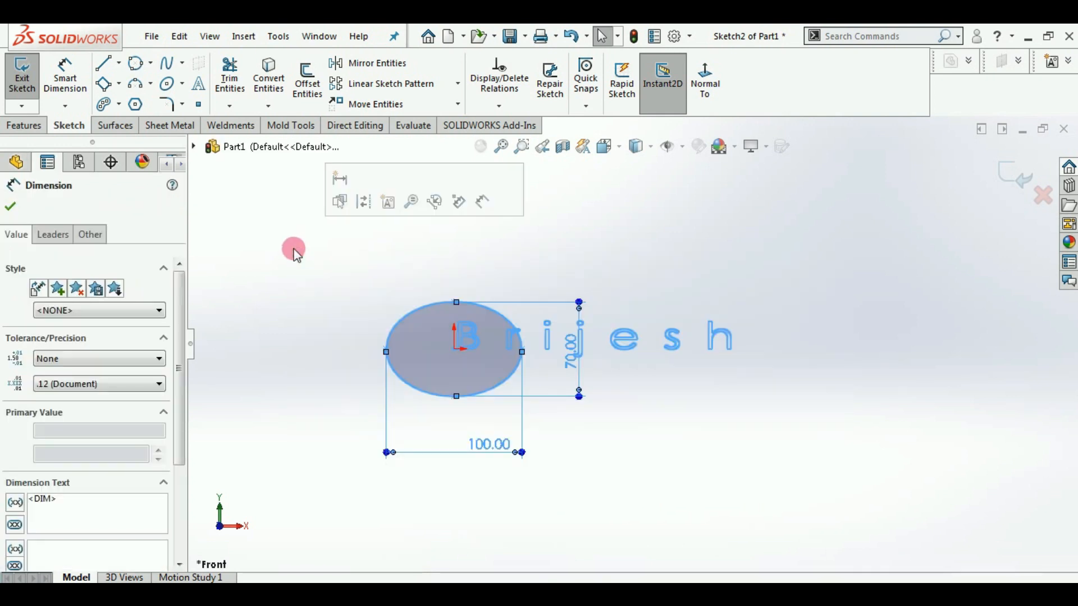
pyautogui.press('Delete')
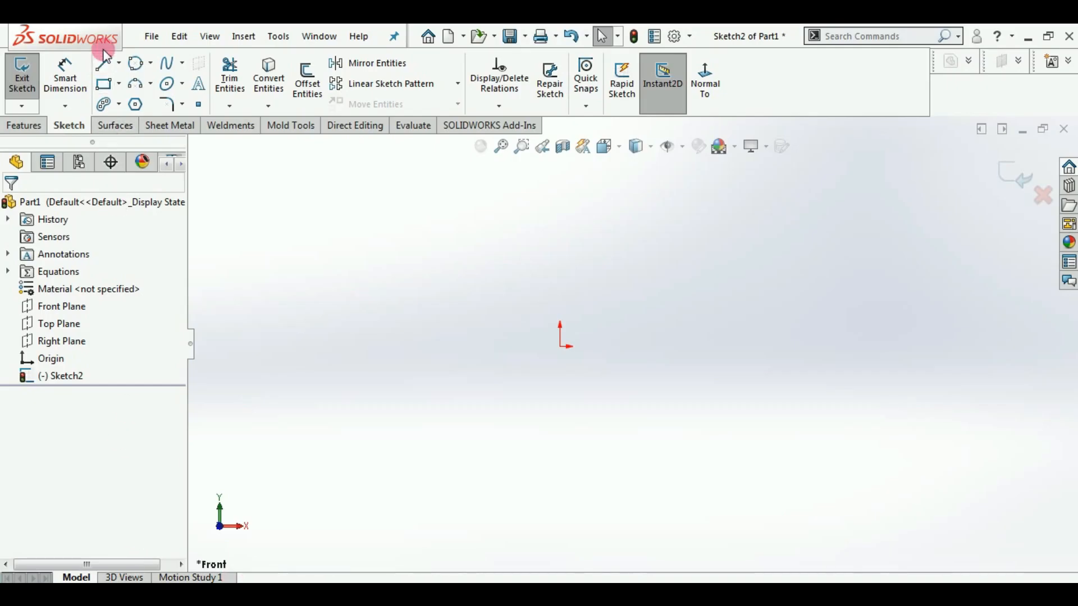
# Step: Sketch a corner rectangle with its upper-left corner on the origin, extending to the lower right
pyautogui.click(102, 84)
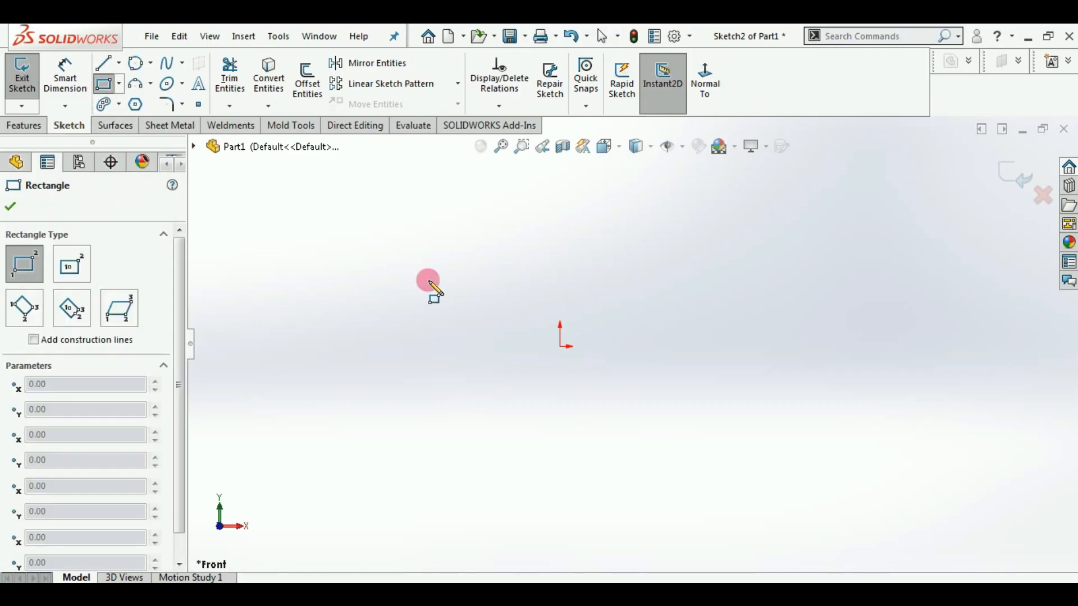
pyautogui.click(561, 346)
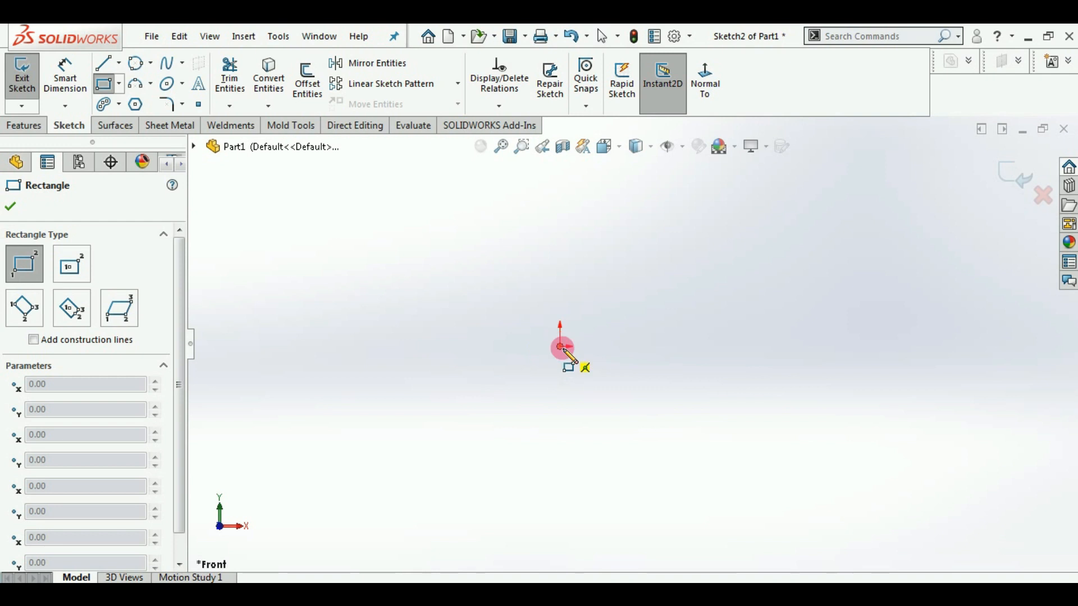
pyautogui.click(761, 426)
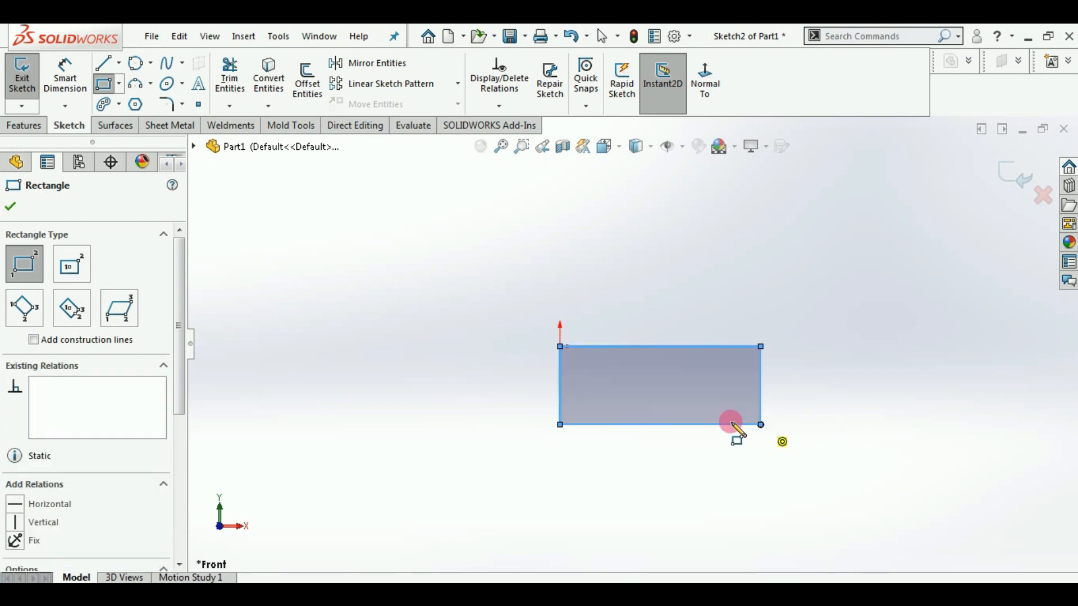
pyautogui.click(15, 207)
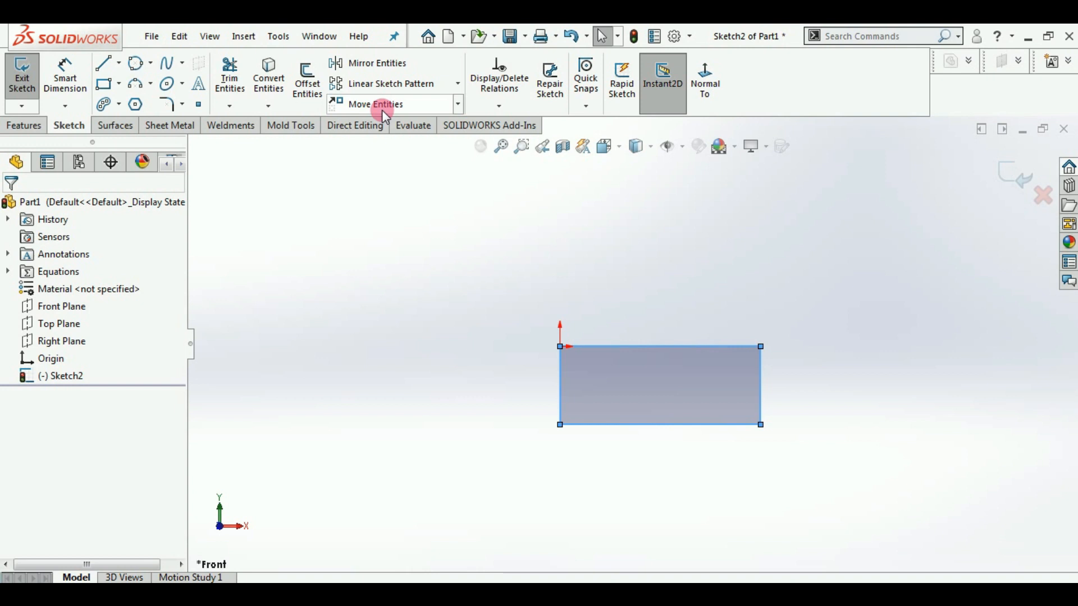
# Step: Start Move Entities, clear the preselected entities, and choose the rectangle's four lines one by one as the entities to move
pyautogui.click(459, 105)
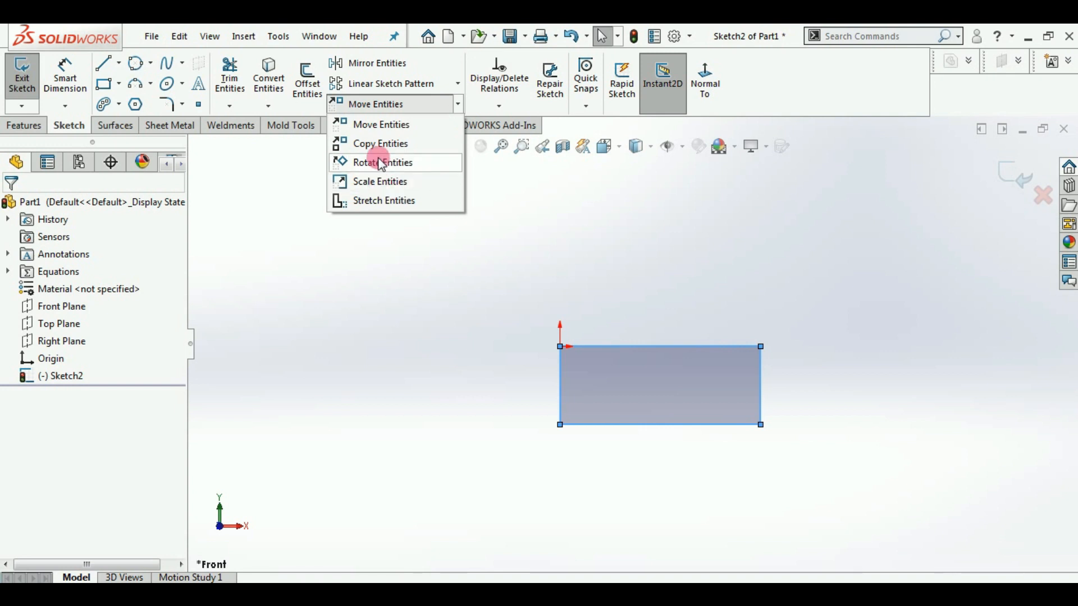
pyautogui.click(376, 129)
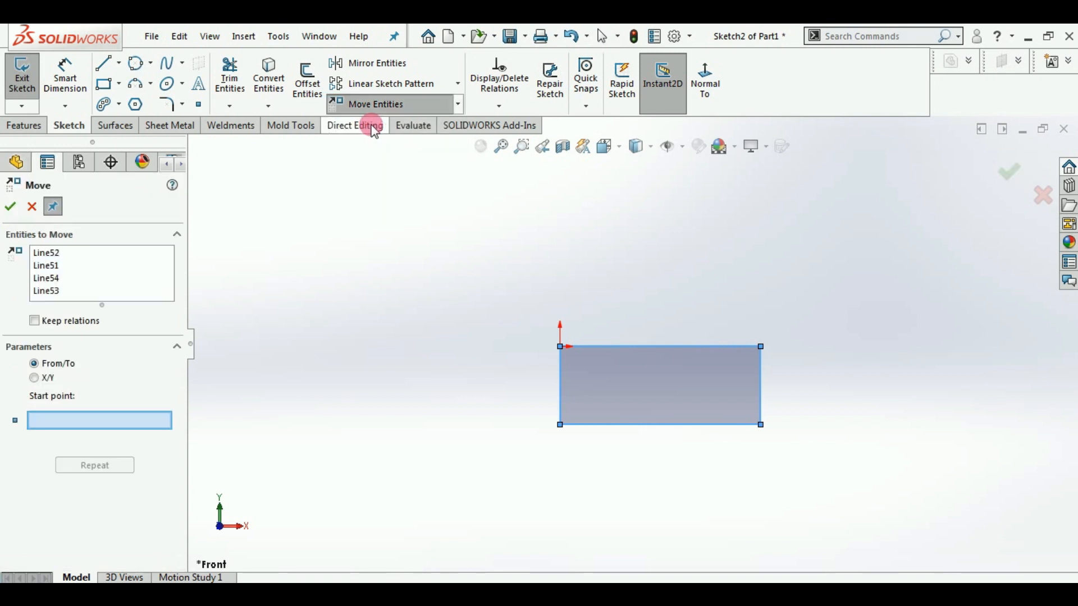
pyautogui.rightClick(56, 268)
pyautogui.click(75, 275)
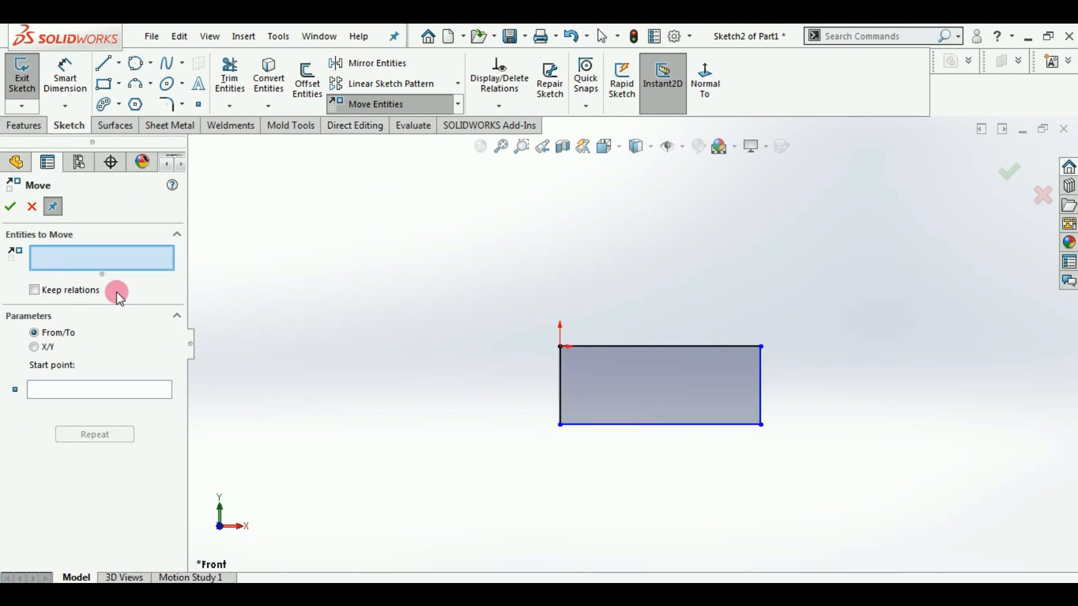
pyautogui.click(691, 425)
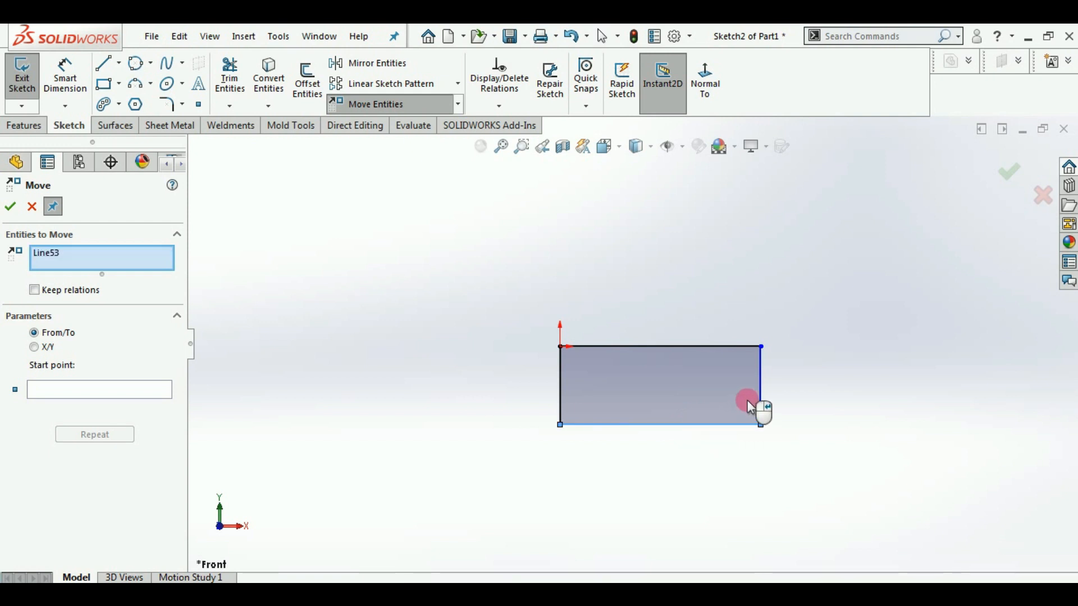
pyautogui.click(761, 388)
pyautogui.click(675, 349)
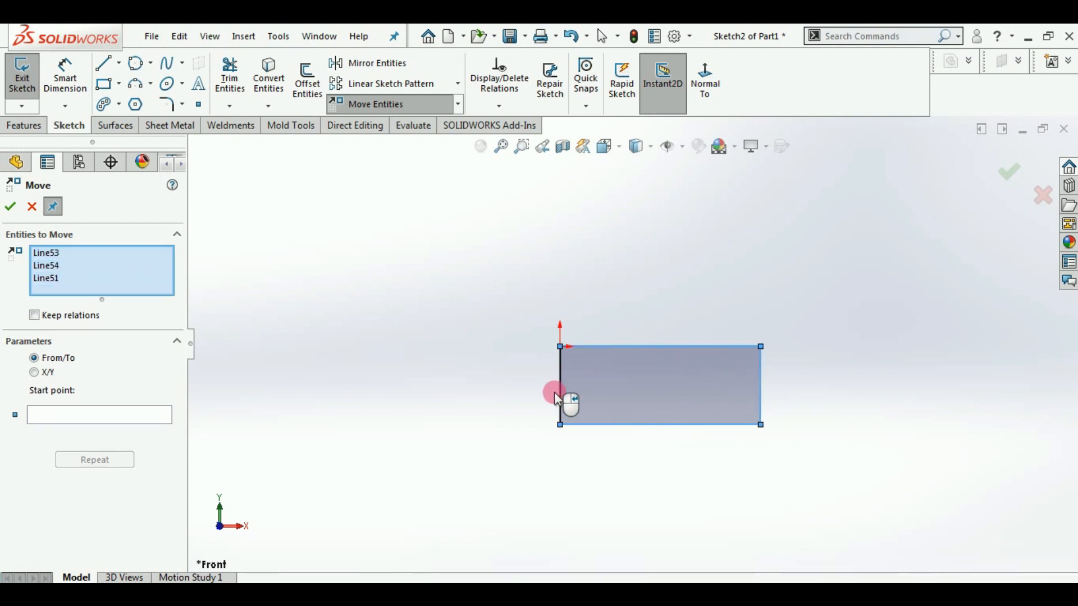
pyautogui.click(560, 392)
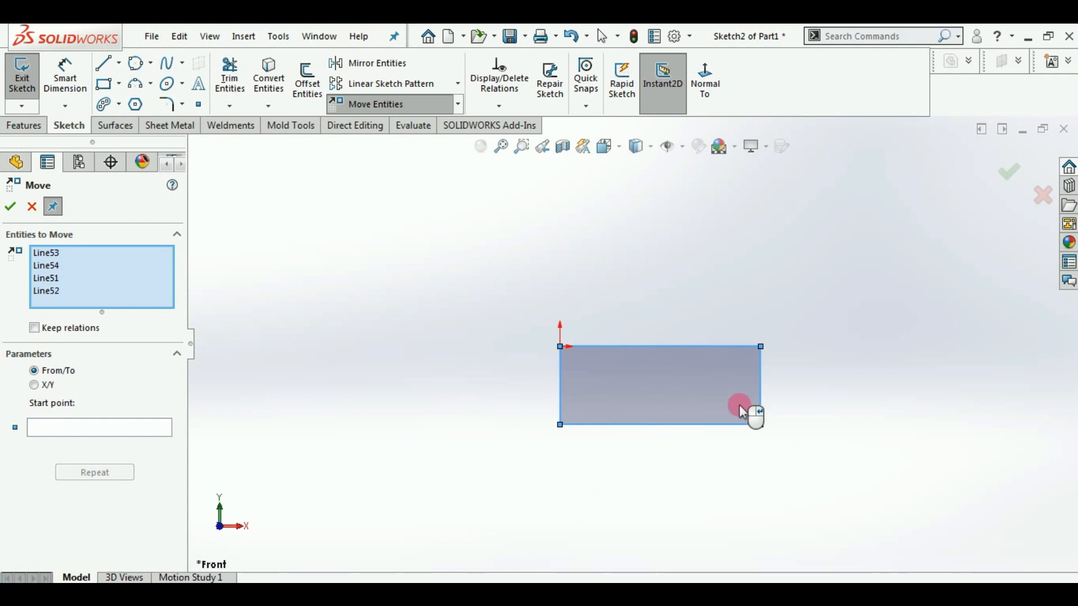
# Step: Move the rectangle by its upper-left corner through several positions around the sketch, and finally place that corner back on the origin
pyautogui.click(38, 428)
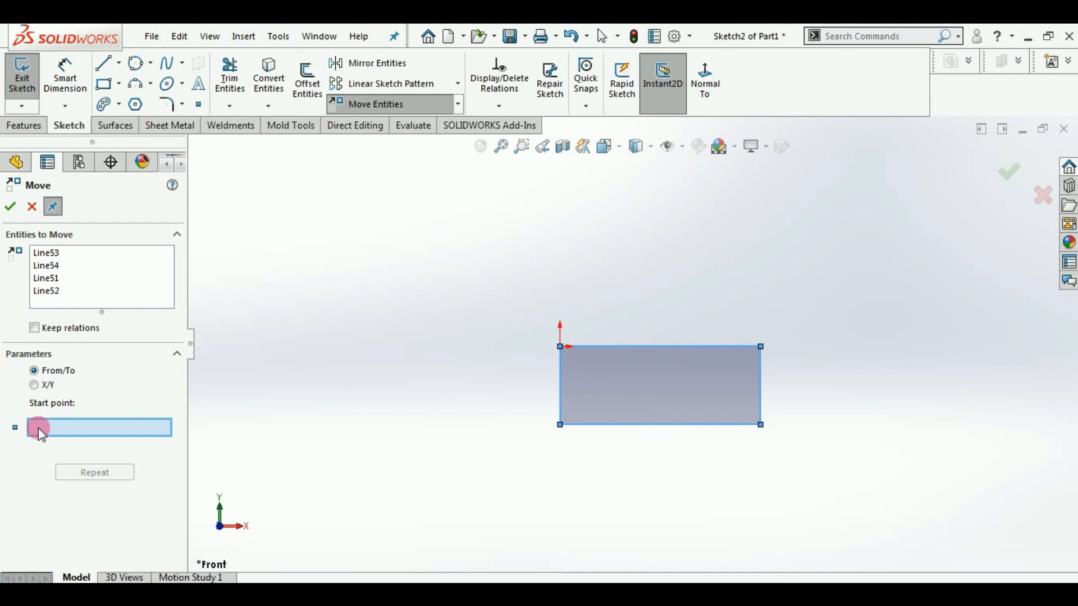
pyautogui.click(561, 347)
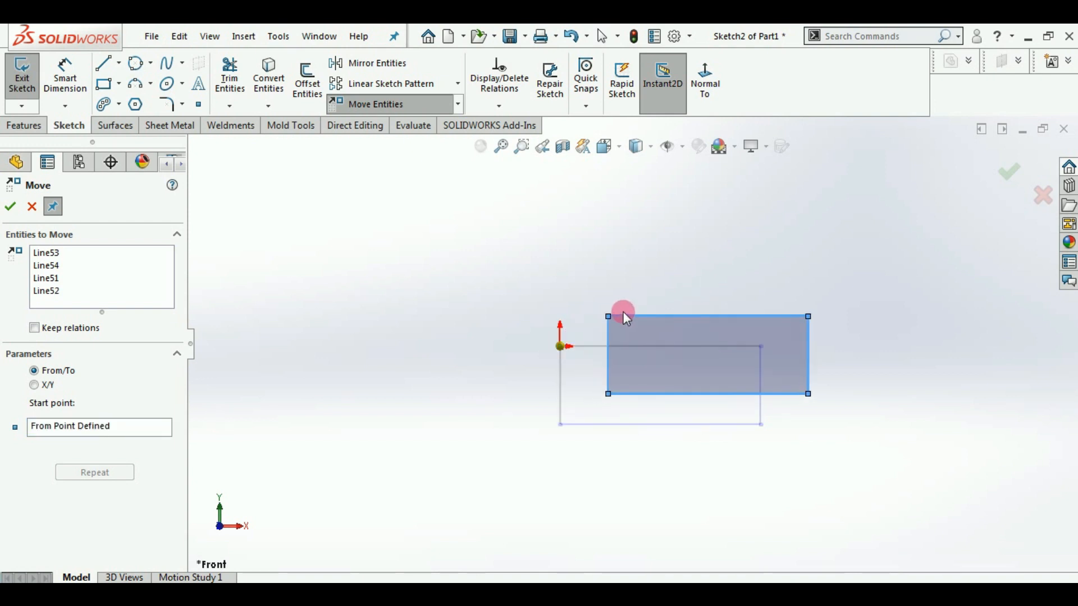
pyautogui.click(735, 254)
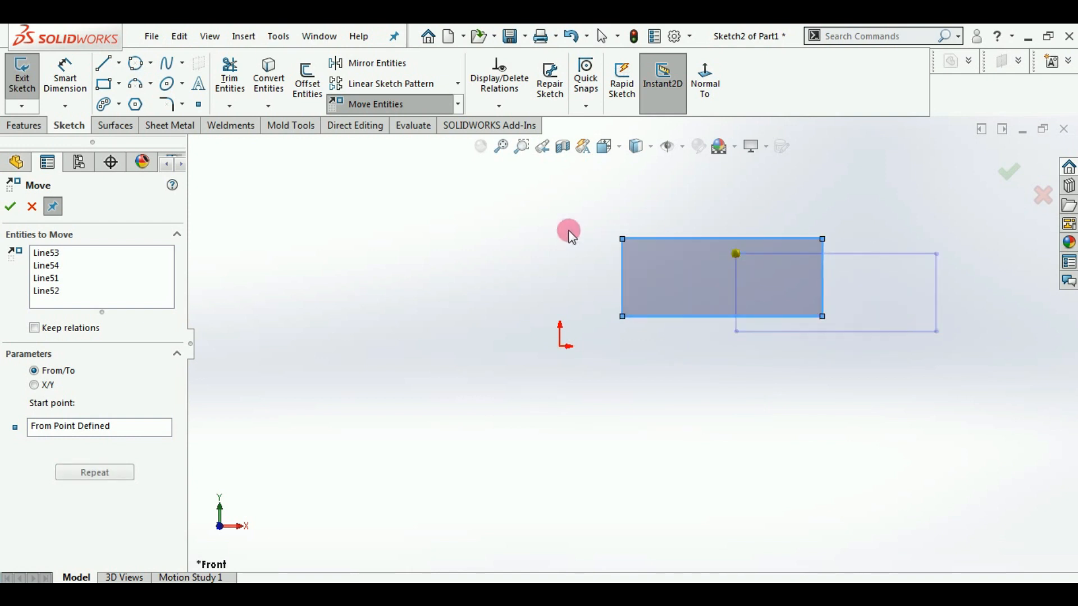
pyautogui.click(358, 204)
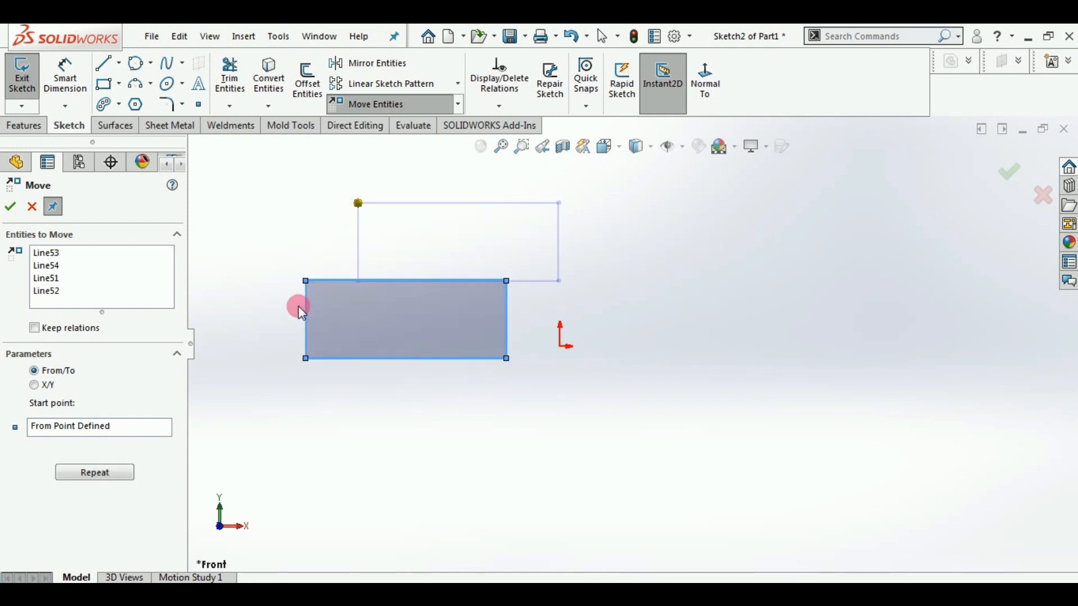
pyautogui.click(272, 335)
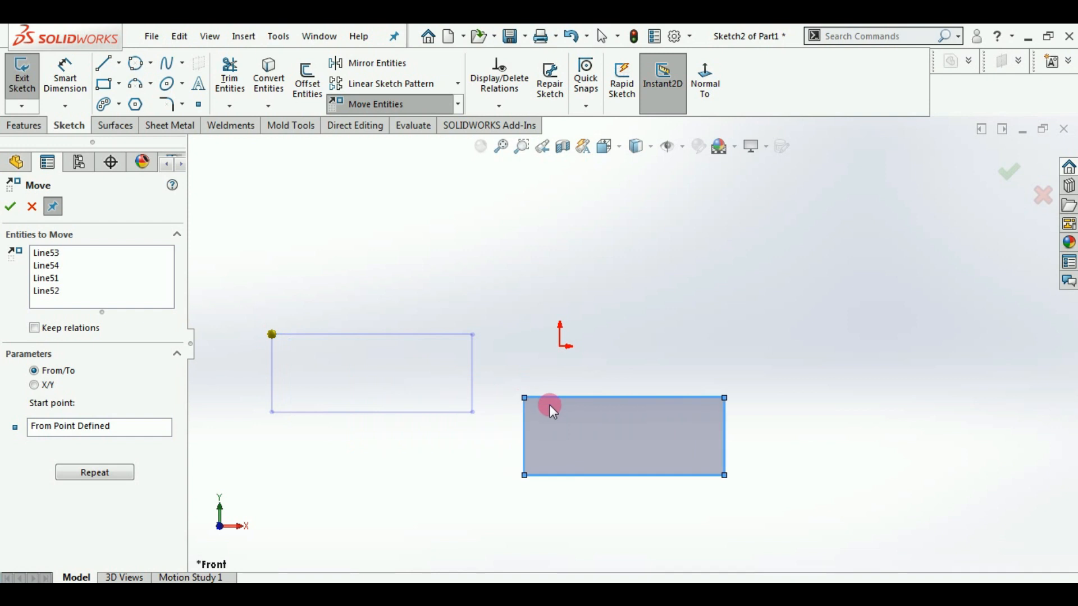
pyautogui.click(553, 405)
pyautogui.click(803, 318)
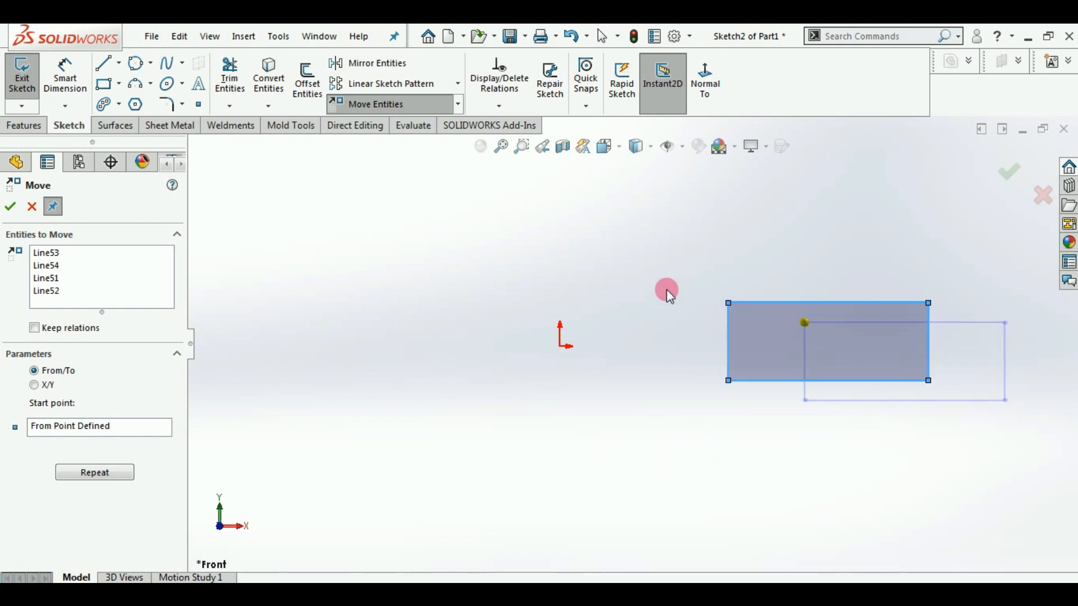
pyautogui.click(634, 267)
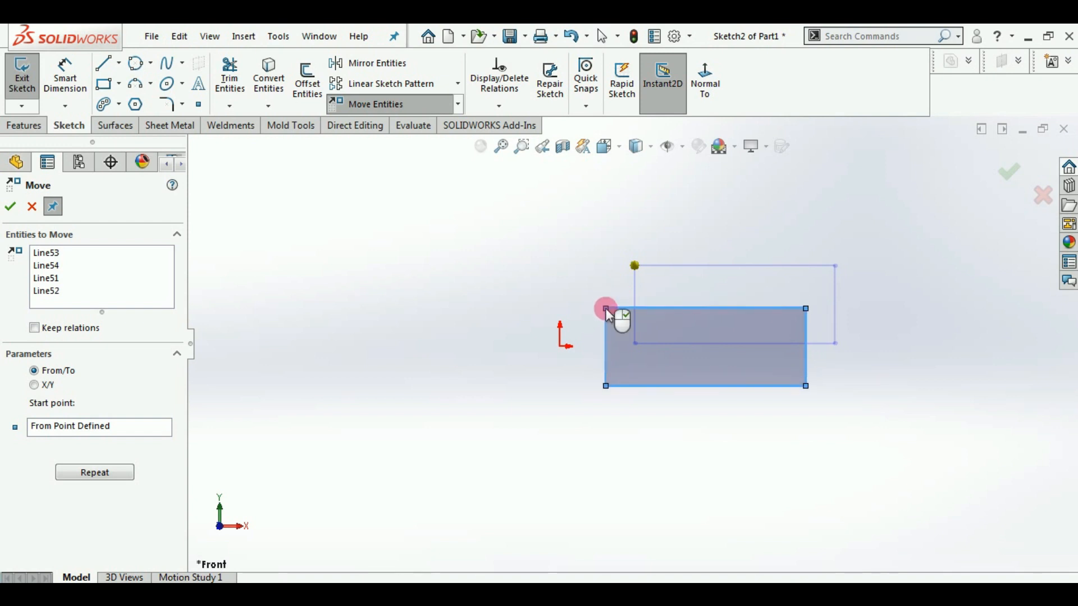
pyautogui.click(560, 346)
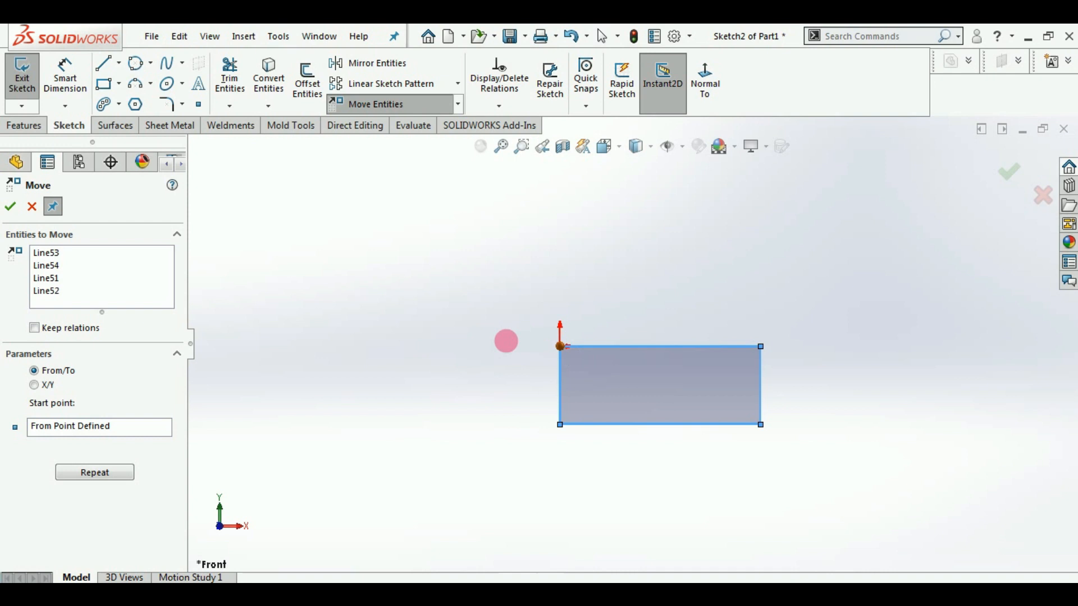
pyautogui.click(9, 207)
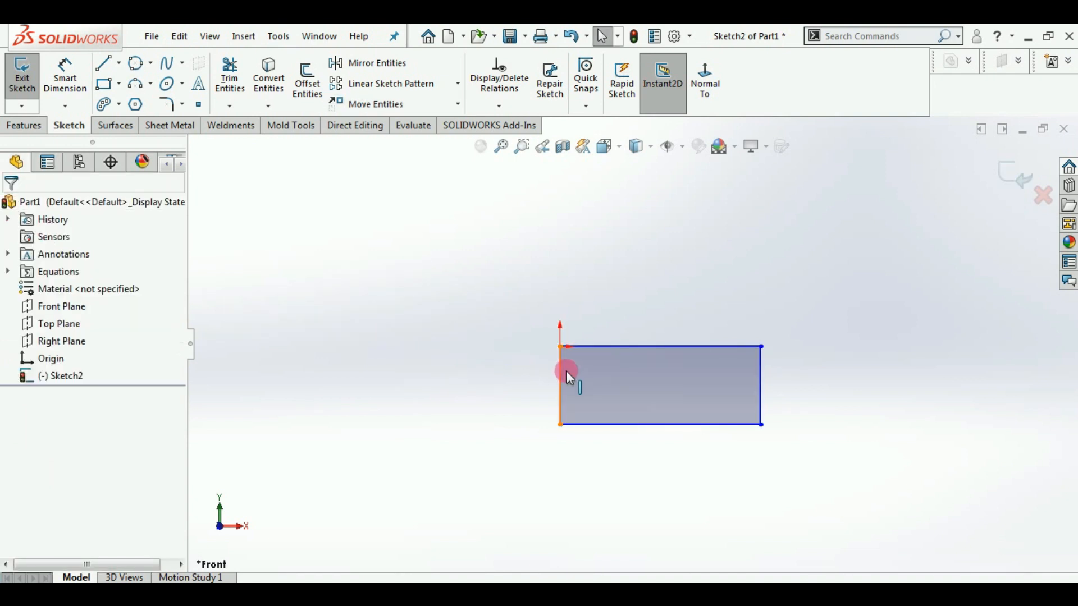
# Step: Start Copy Entities, choose the rectangle's lower and right lines, and set the rectangle's corner on the origin as the start point
pyautogui.click(458, 107)
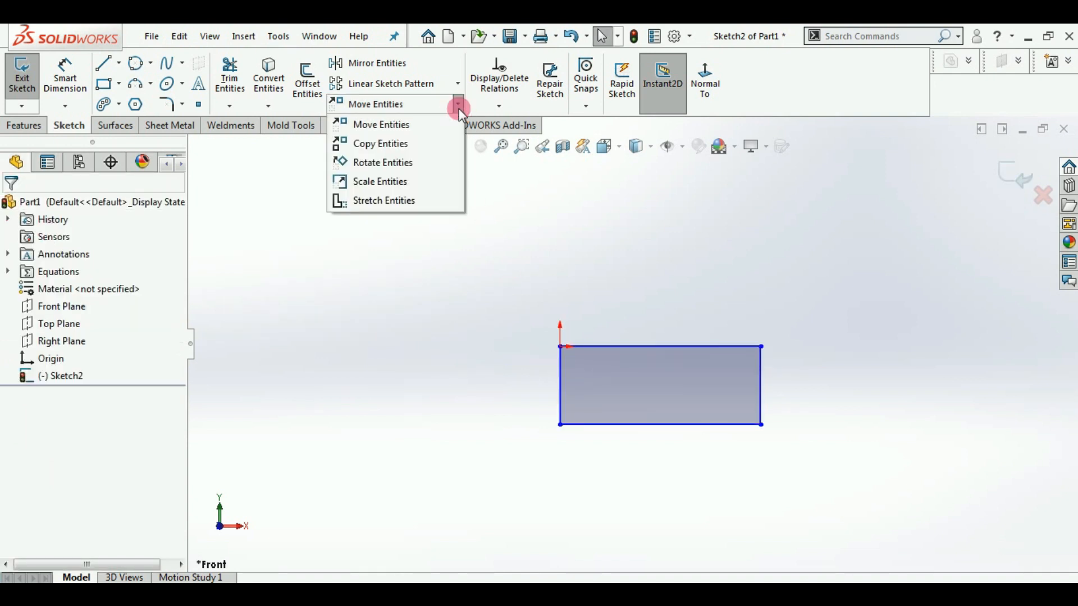
pyautogui.click(400, 147)
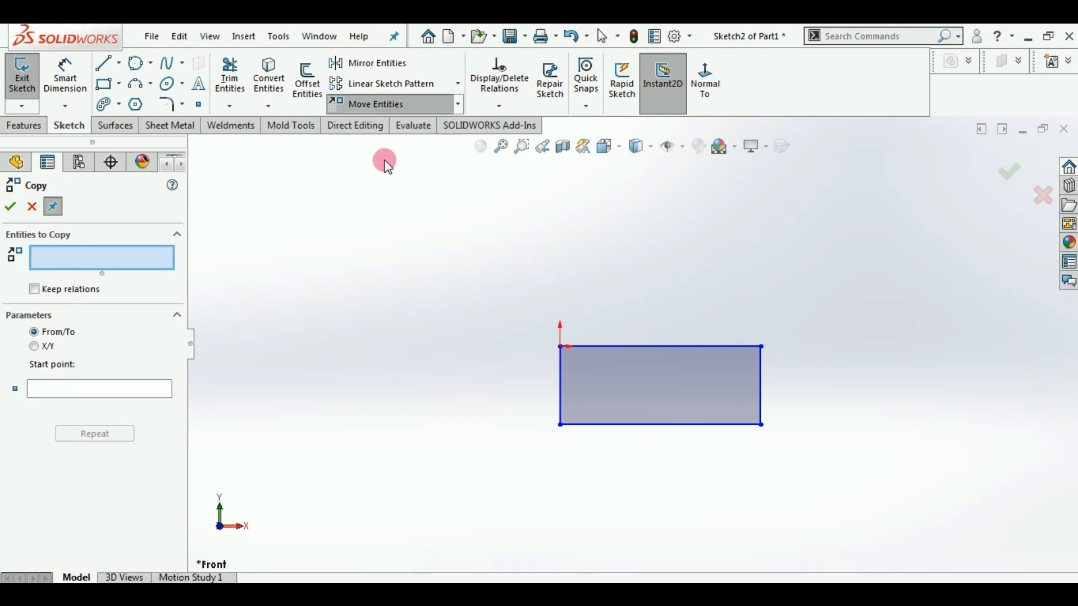
pyautogui.click(708, 425)
pyautogui.click(761, 407)
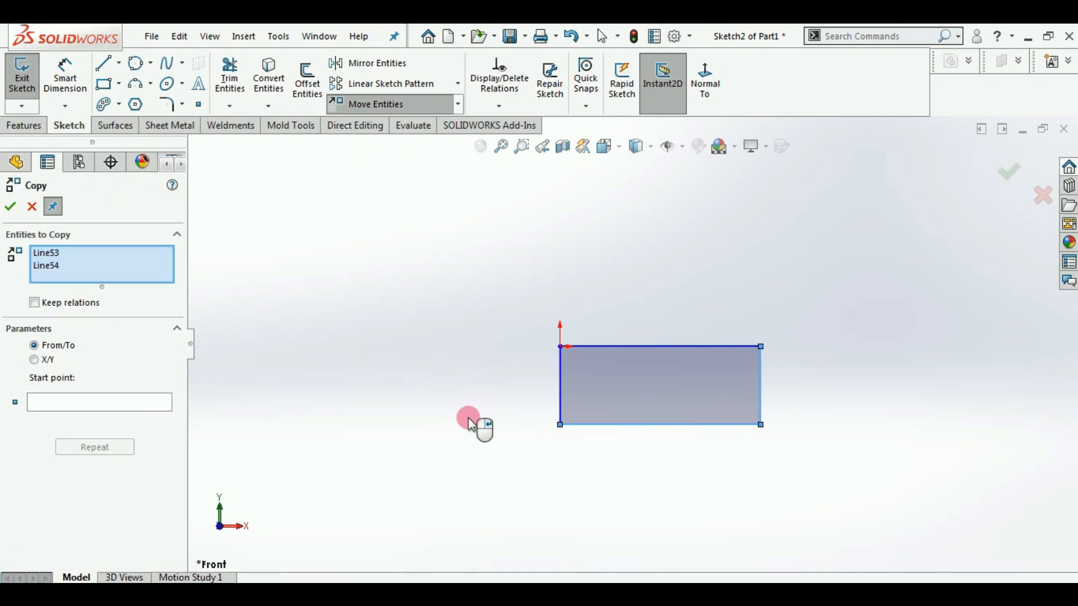
pyautogui.click(38, 401)
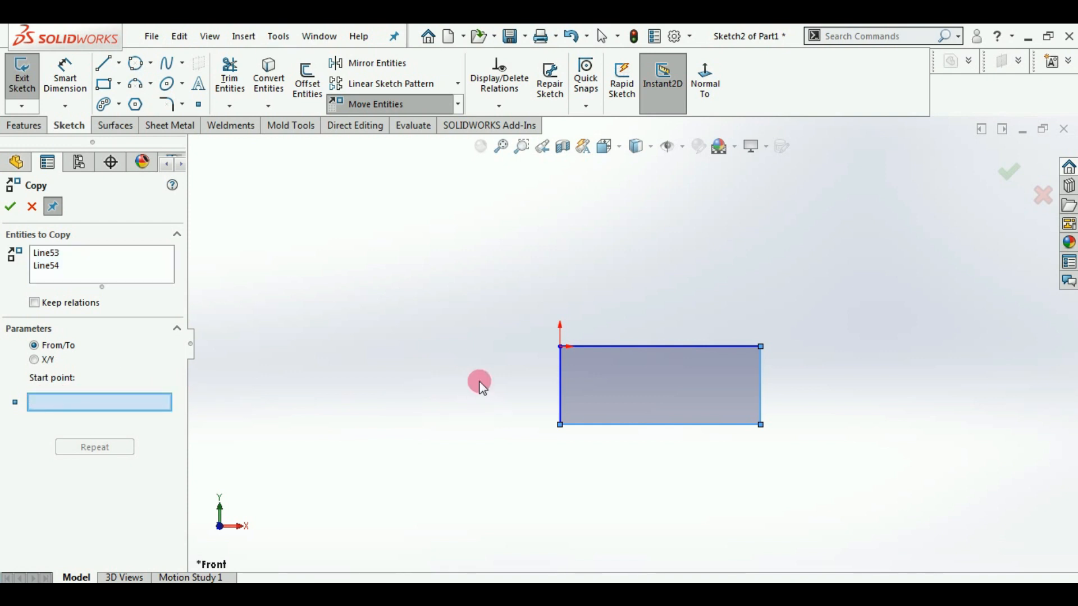
pyautogui.click(561, 347)
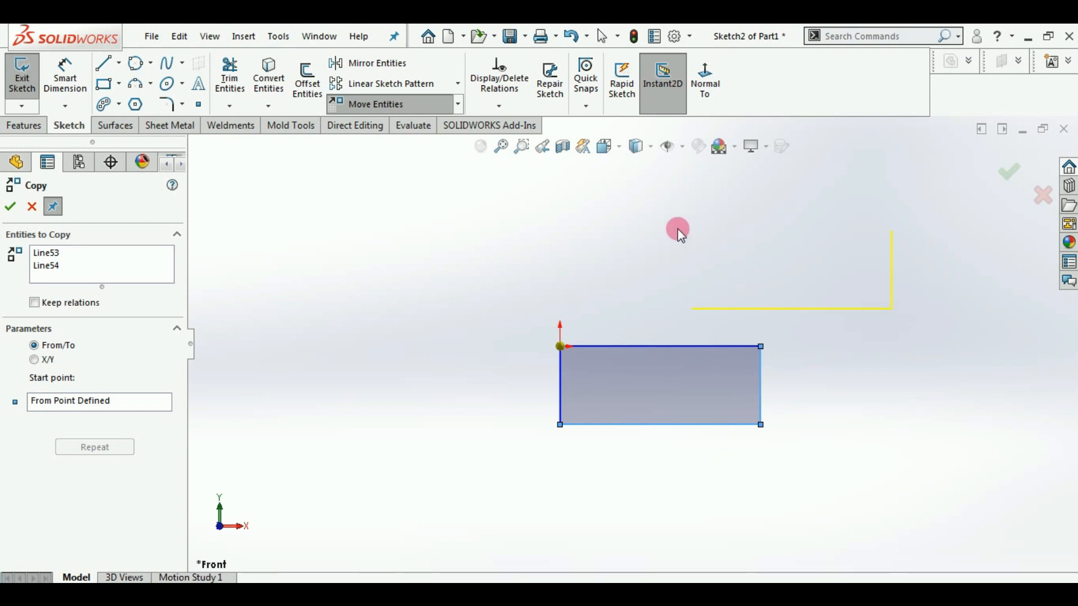
# Step: Place four copies of the two lines around the rectangle, then clear the entity selection and leave Copy Entities
pyautogui.click(653, 224)
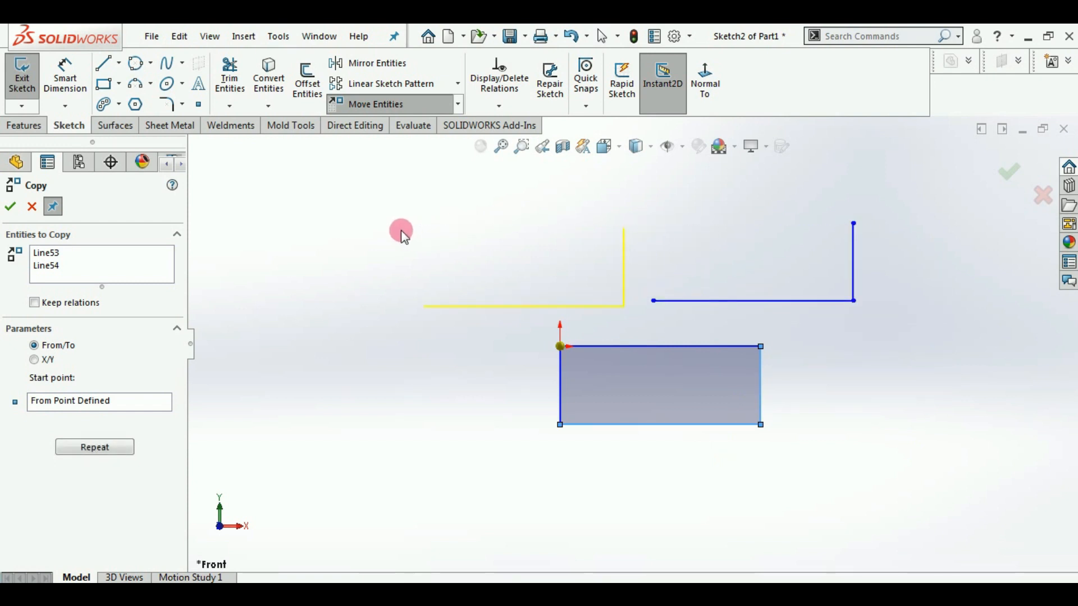
pyautogui.click(314, 205)
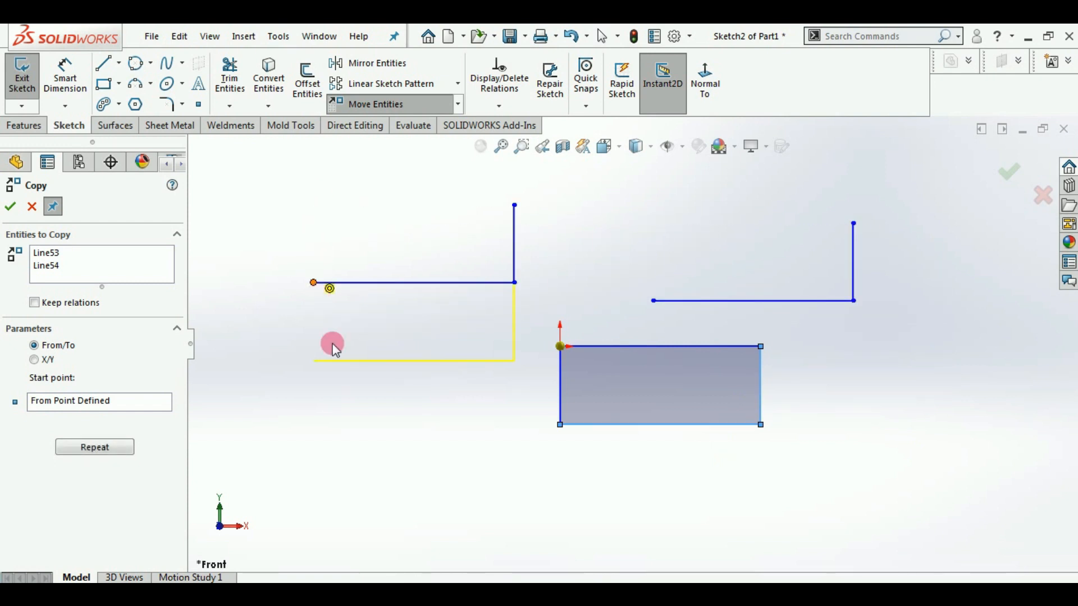
pyautogui.click(304, 360)
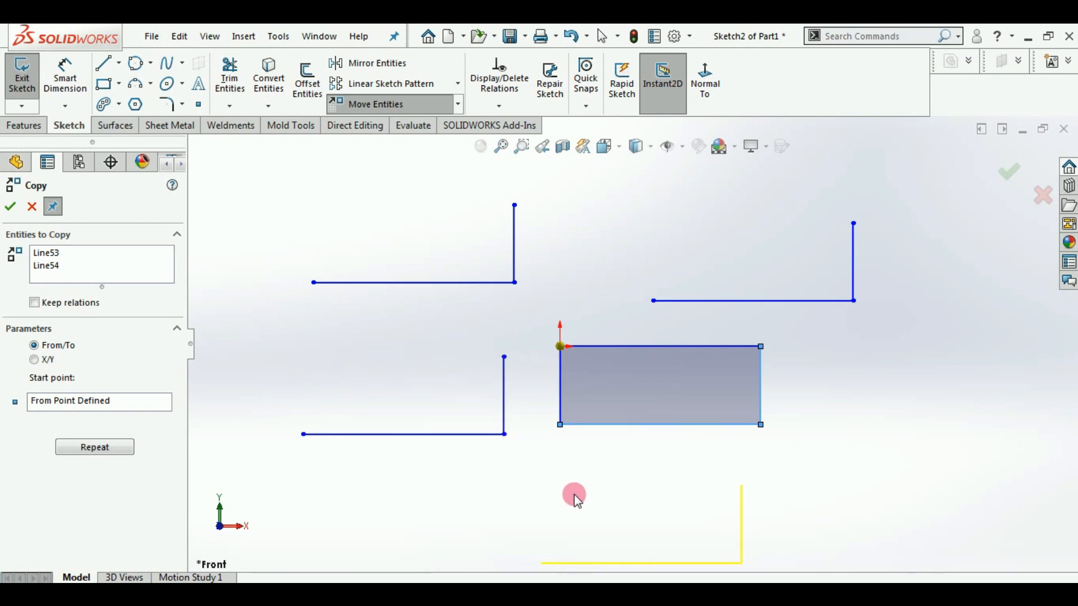
pyautogui.click(693, 438)
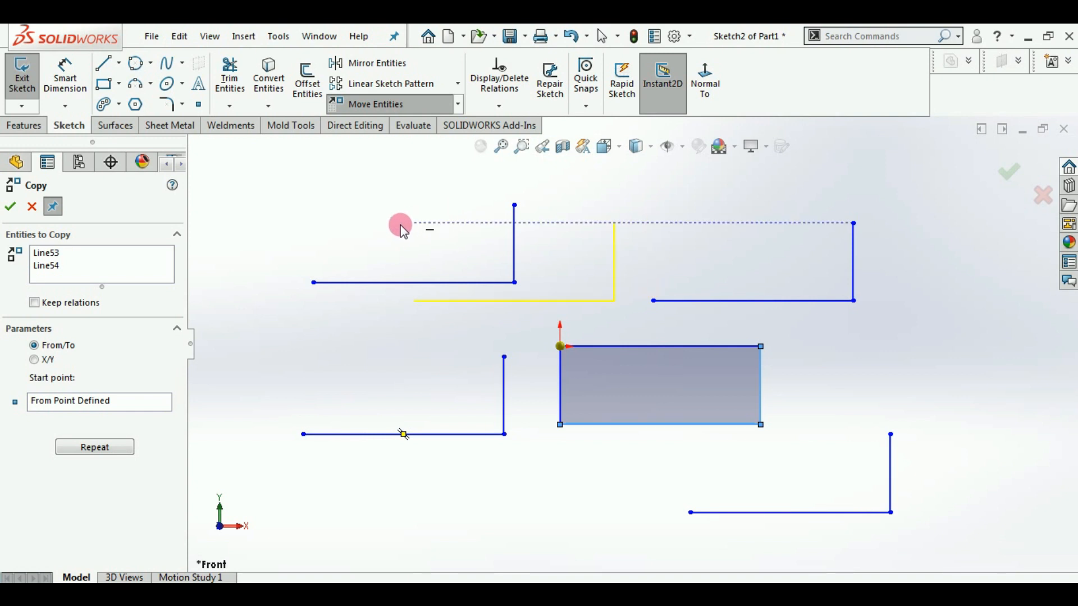
pyautogui.rightClick(48, 256)
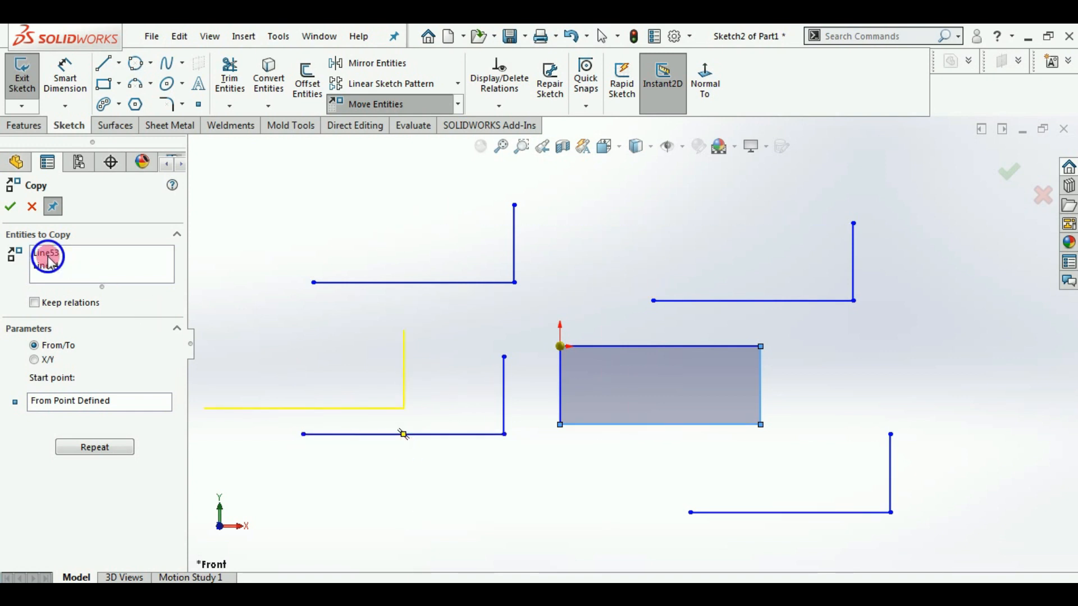
pyautogui.click(67, 267)
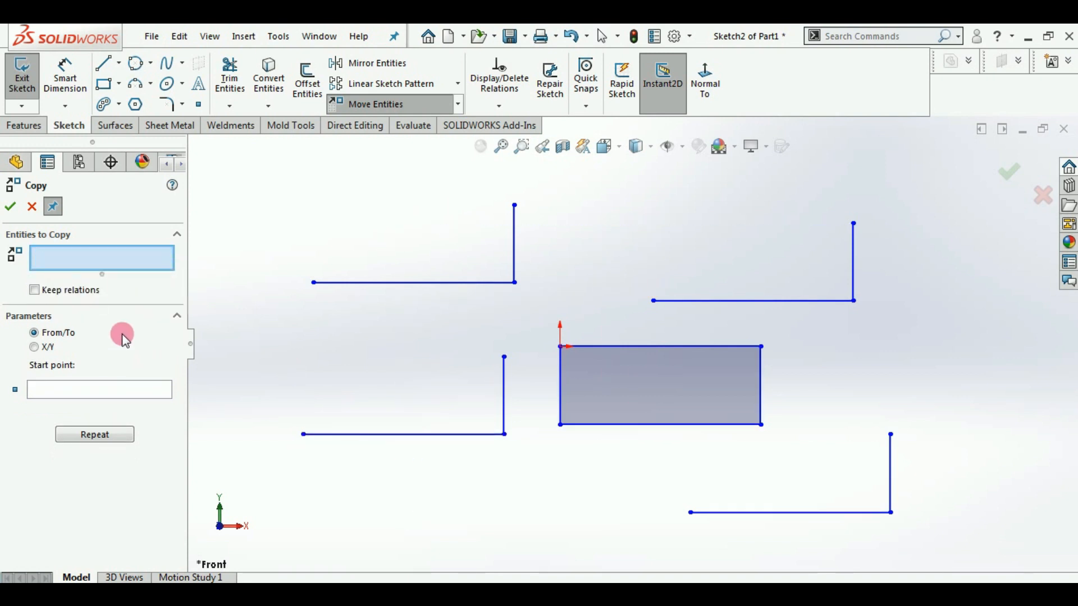
pyautogui.click(32, 207)
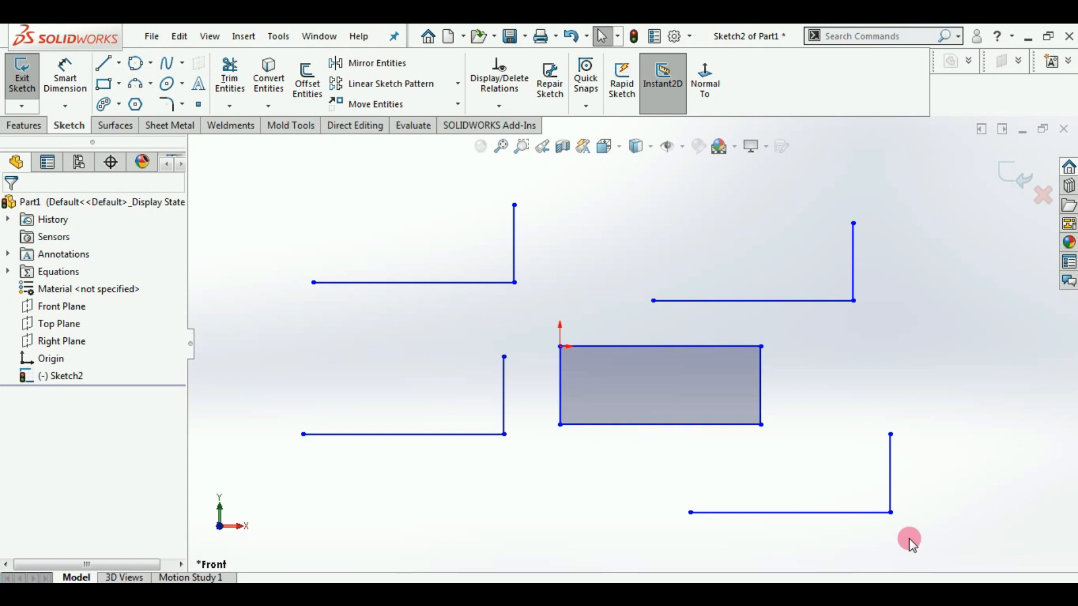
# Step: Start Rotate Entities, choose the rectangle's four lines, and set the origin as the center of rotation
pyautogui.click(450, 110)
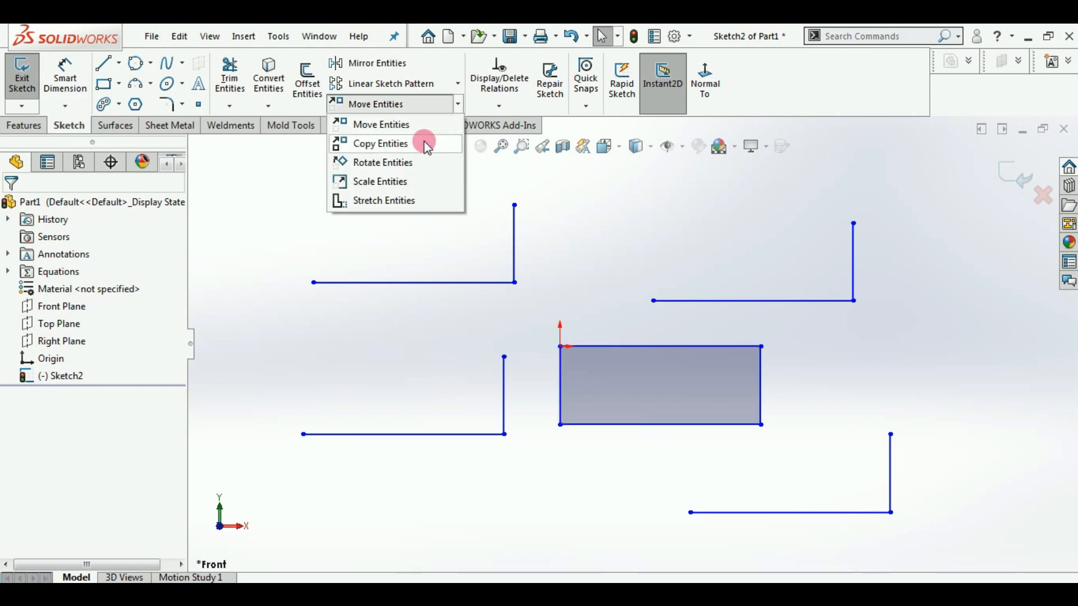
pyautogui.click(399, 164)
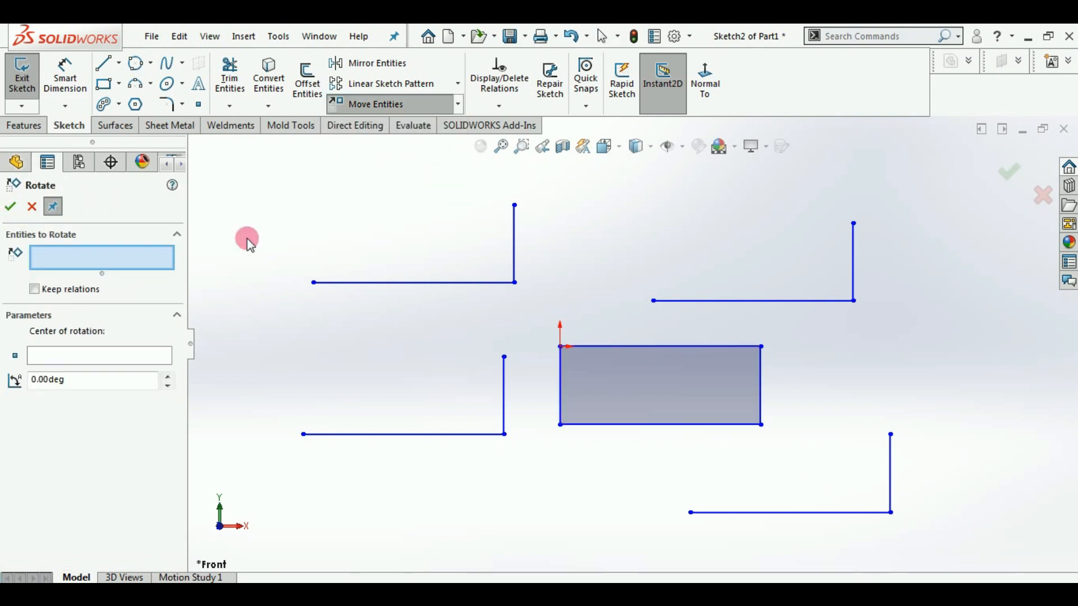
pyautogui.click(627, 426)
pyautogui.click(762, 393)
pyautogui.click(699, 347)
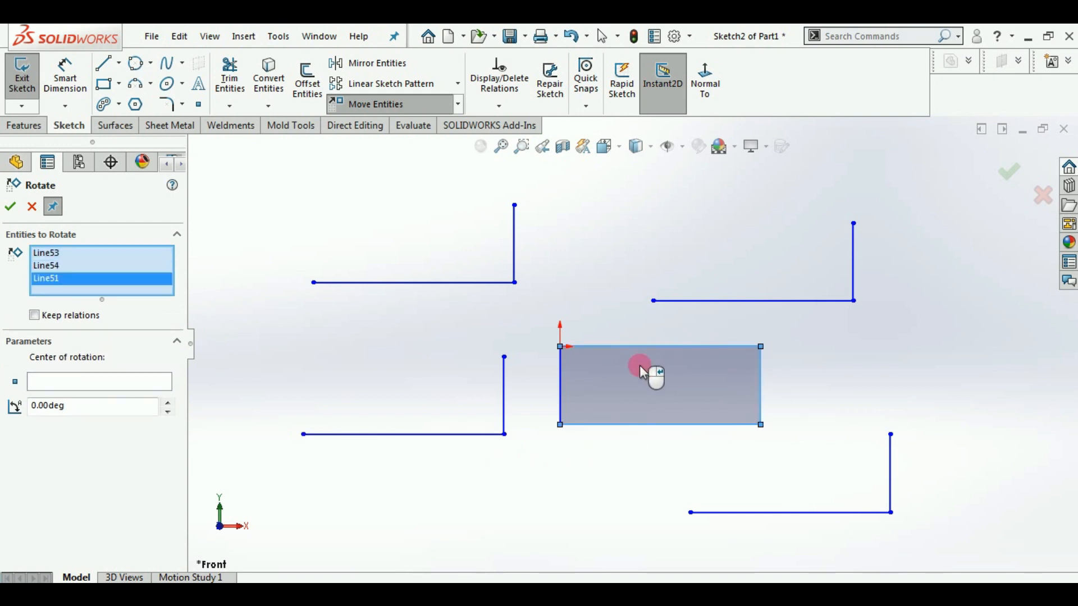
pyautogui.click(564, 393)
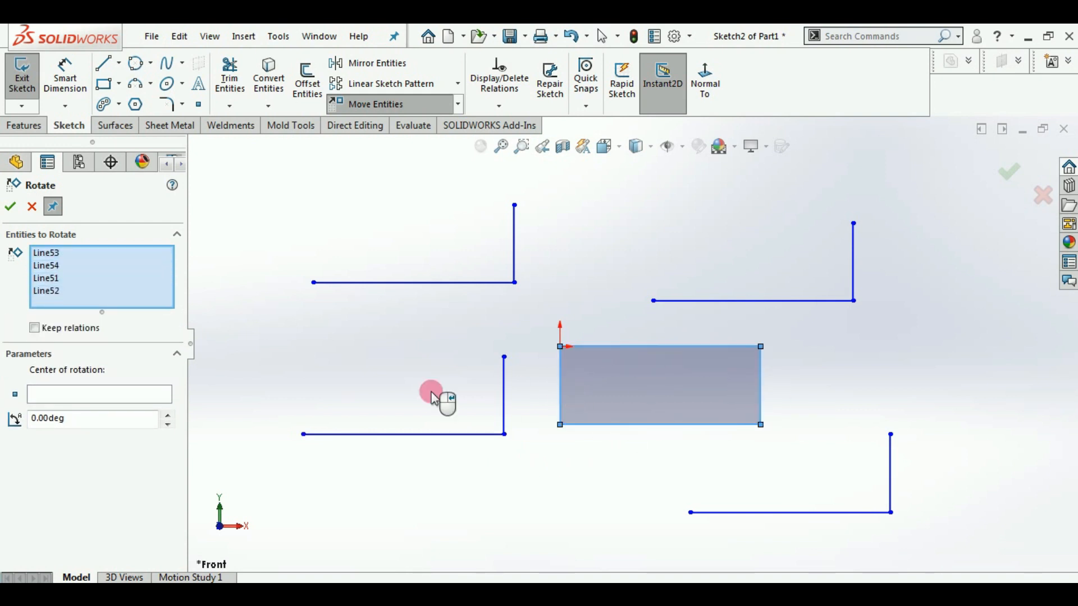
pyautogui.click(54, 396)
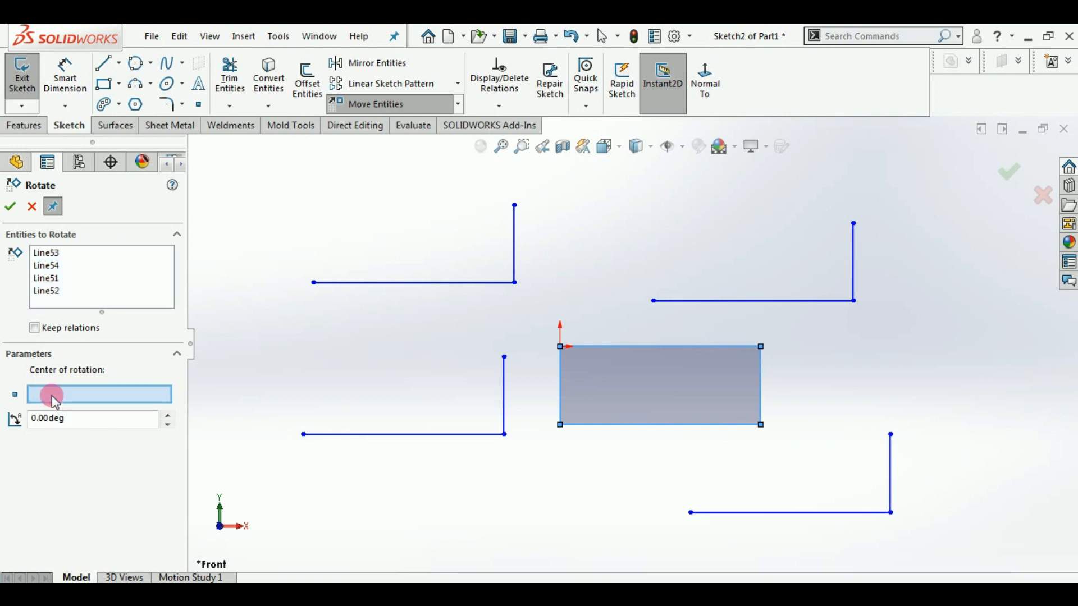
pyautogui.click(561, 348)
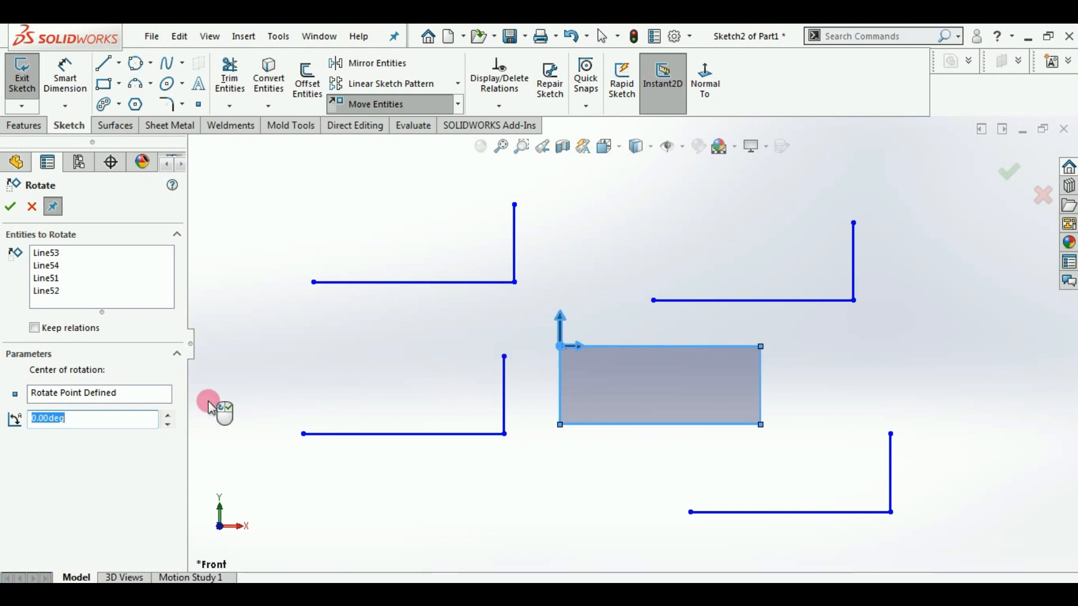
# Step: Rotate the rectangle 42° counterclockwise about the origin, apply the rotation, and leave Rotate Entities
pyautogui.click(167, 416)
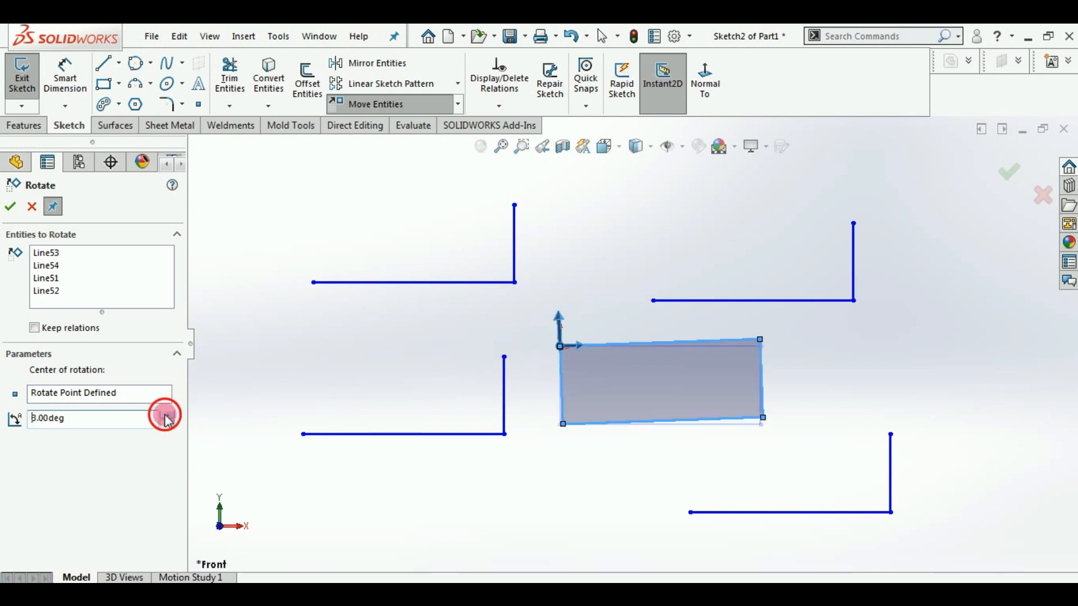
pyautogui.click(166, 416)
pyautogui.click(166, 416)
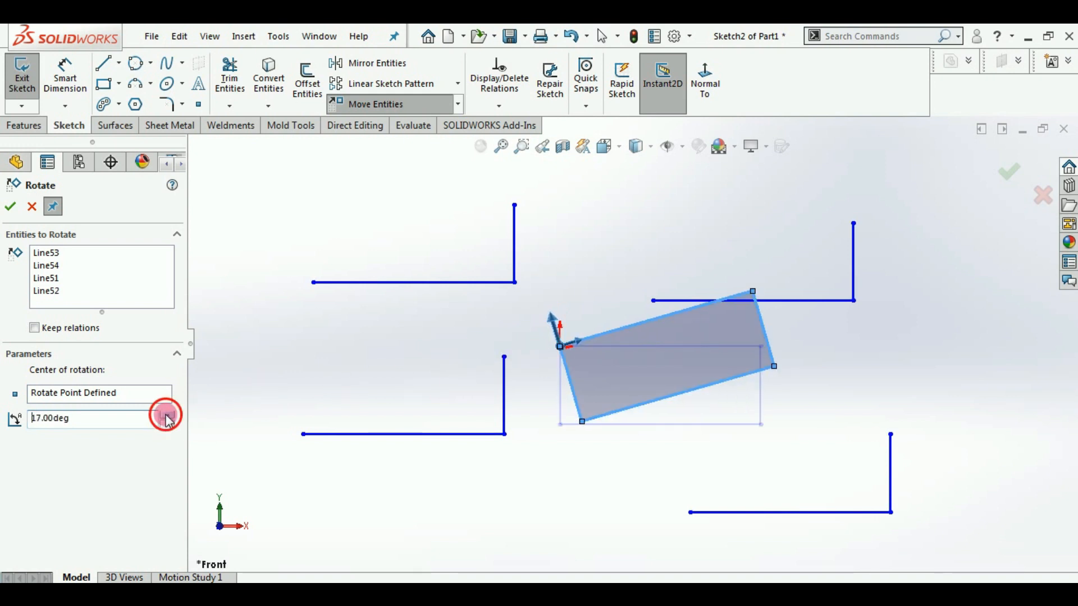
pyautogui.click(167, 416)
pyautogui.click(167, 416)
pyautogui.click(168, 416)
pyautogui.click(168, 416)
pyautogui.click(168, 416)
pyautogui.click(168, 416)
pyautogui.click(168, 416)
pyautogui.click(168, 416)
pyautogui.click(168, 416)
pyautogui.click(168, 416)
pyautogui.click(168, 416)
pyautogui.click(168, 416)
pyautogui.click(168, 416)
pyautogui.click(167, 416)
pyautogui.click(167, 416)
pyautogui.click(168, 416)
pyautogui.click(168, 416)
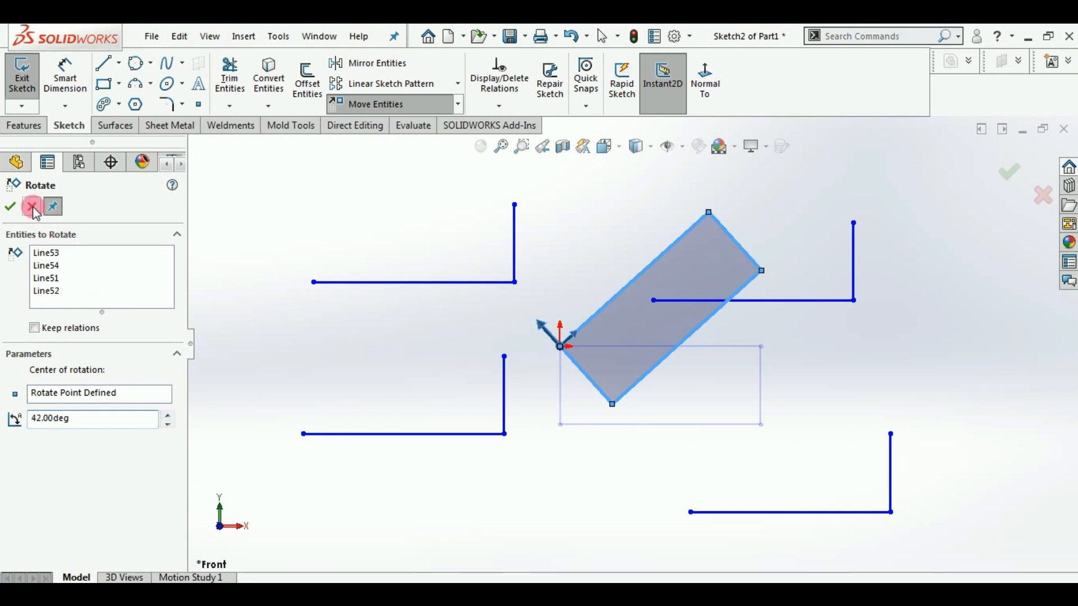
pyautogui.click(10, 206)
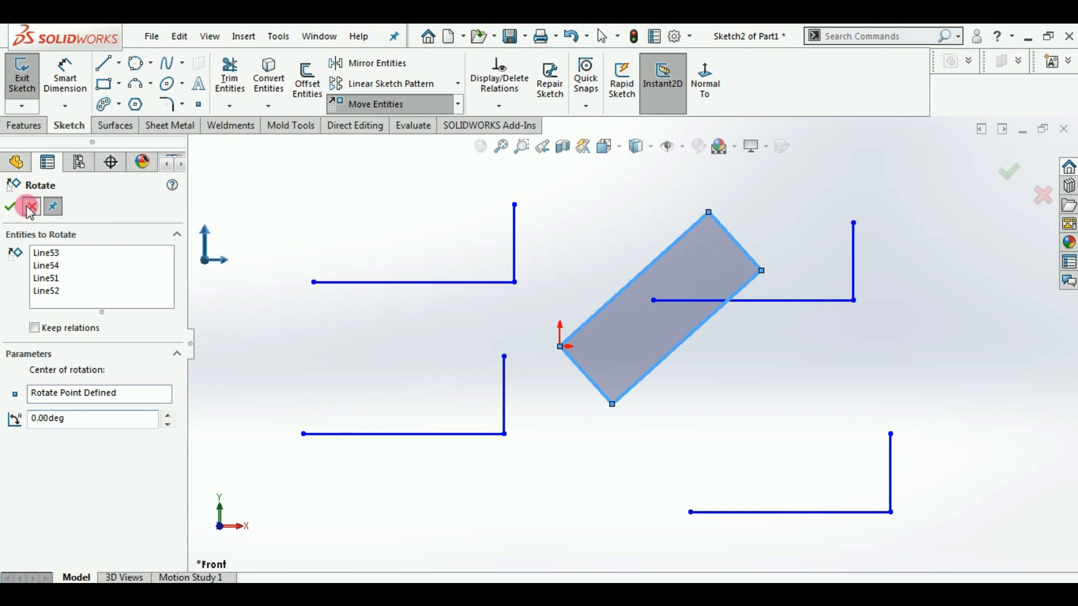
pyautogui.click(32, 207)
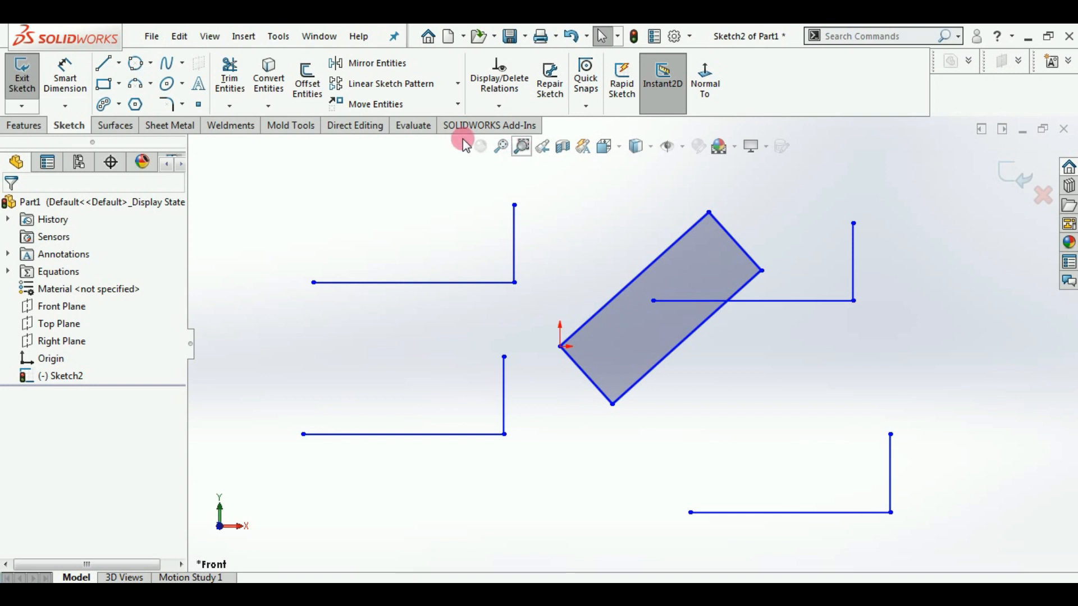
# Step: Delete the rotated rectangle and all the copied lines from the sketch
pyautogui.click(459, 104)
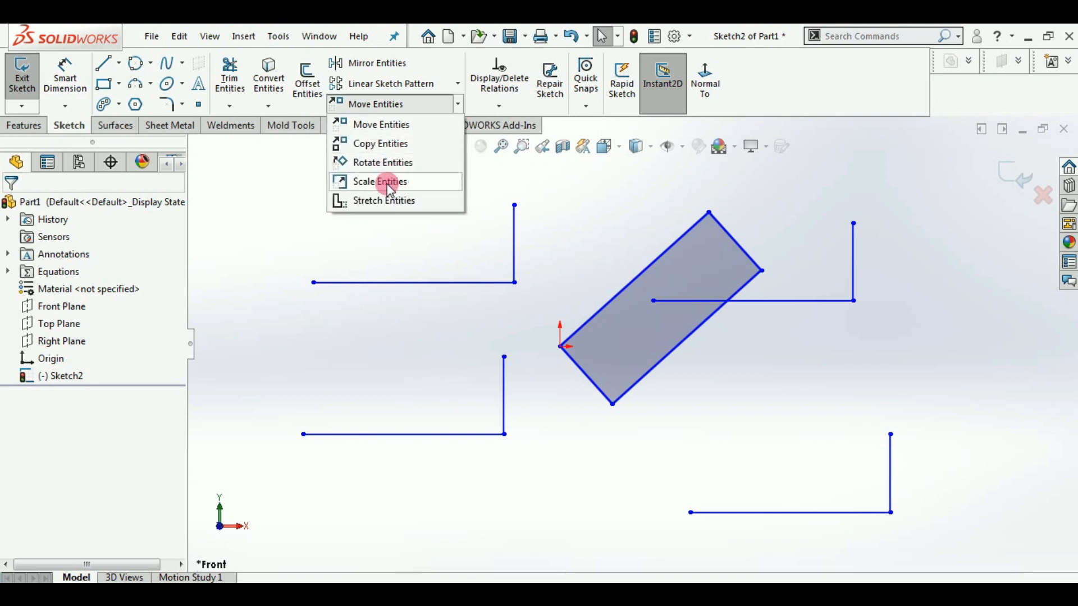
pyautogui.moveTo(963, 541)
pyautogui.mouseDown()
pyautogui.moveTo(895, 515)
pyautogui.moveTo(316, 203)
pyautogui.moveTo(264, 187)
pyautogui.mouseUp()
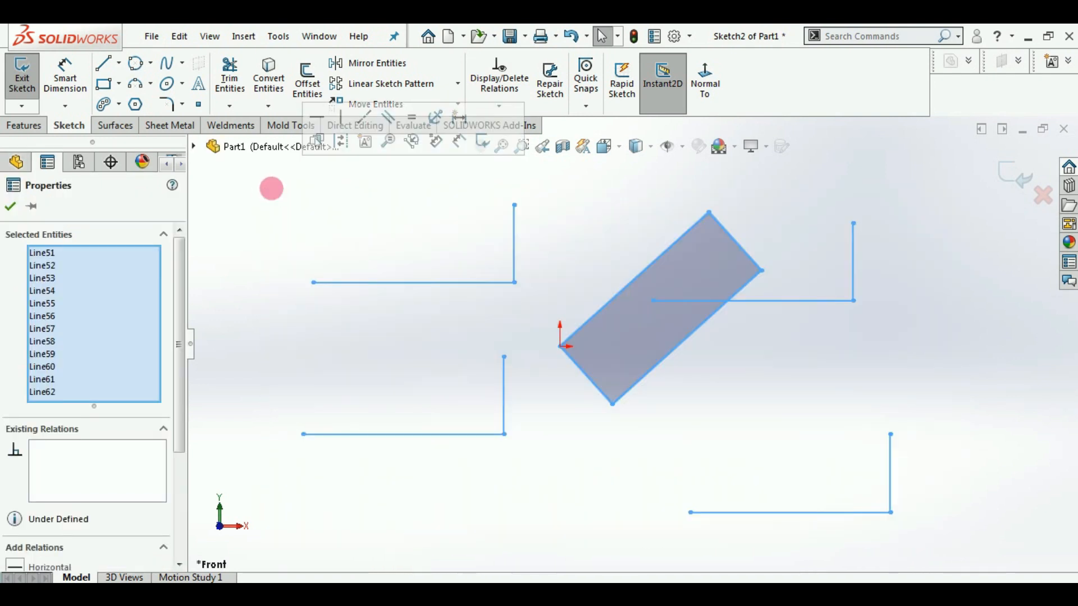
pyautogui.press('Delete')
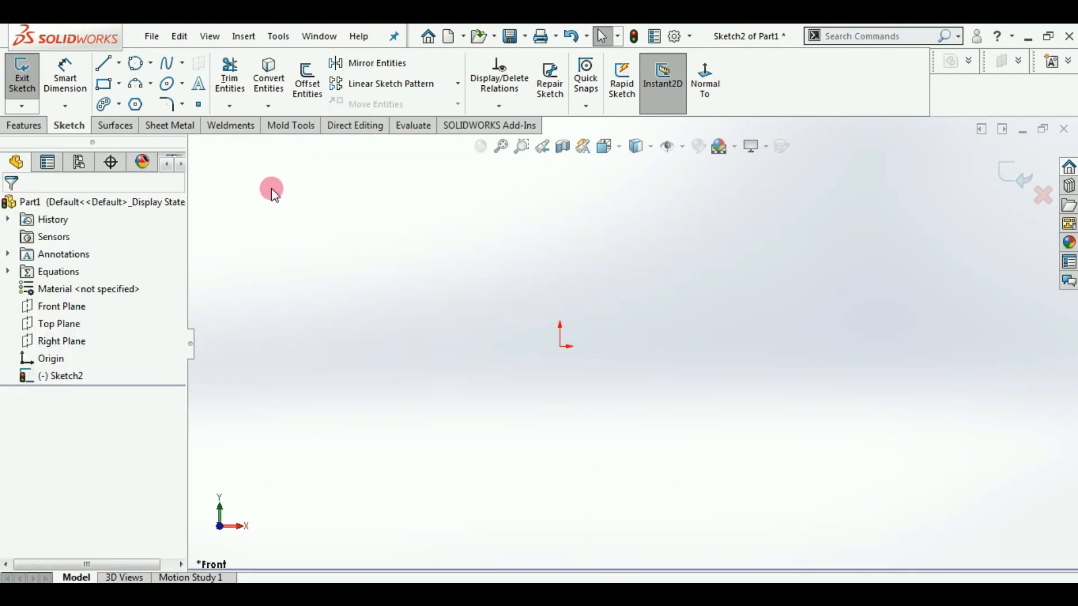
# Step: Sketch a five-sided polygon centered on the origin, with an inscribed circle about 253 in diameter
pyautogui.click(102, 87)
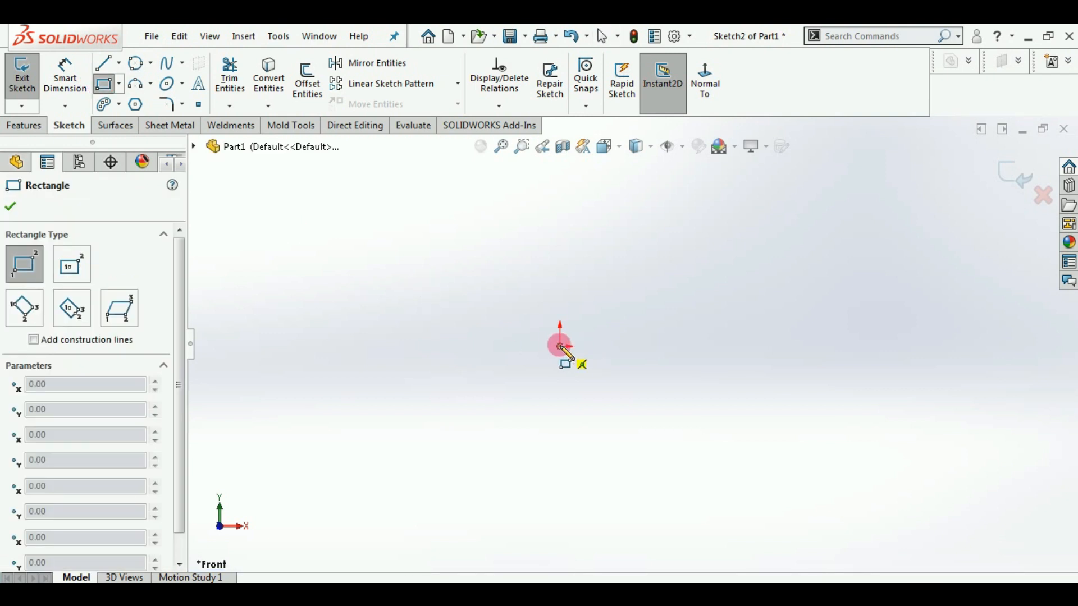
pyautogui.click(135, 105)
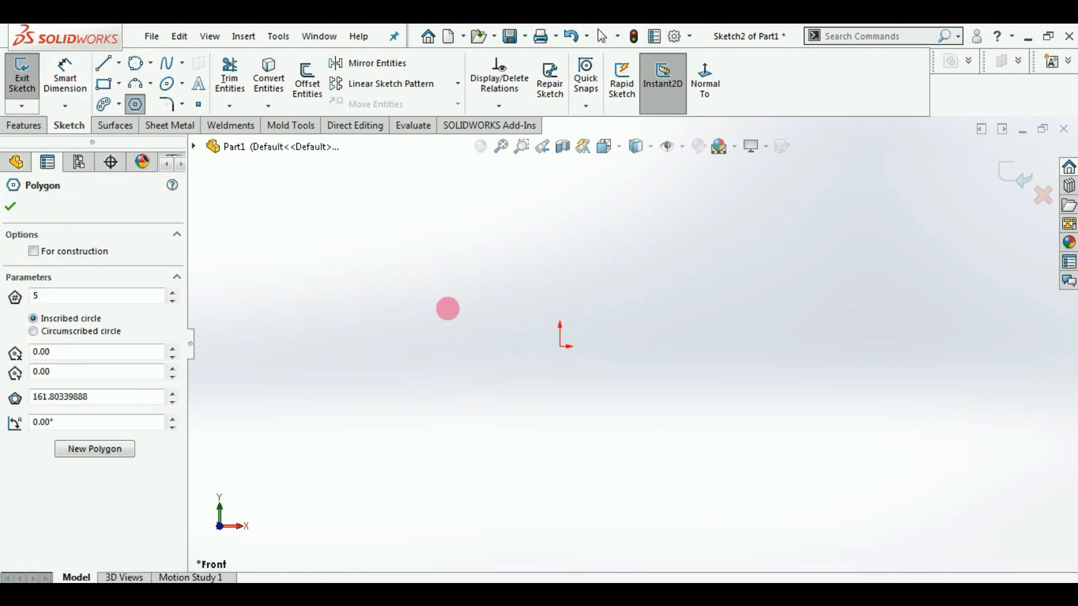
pyautogui.click(562, 347)
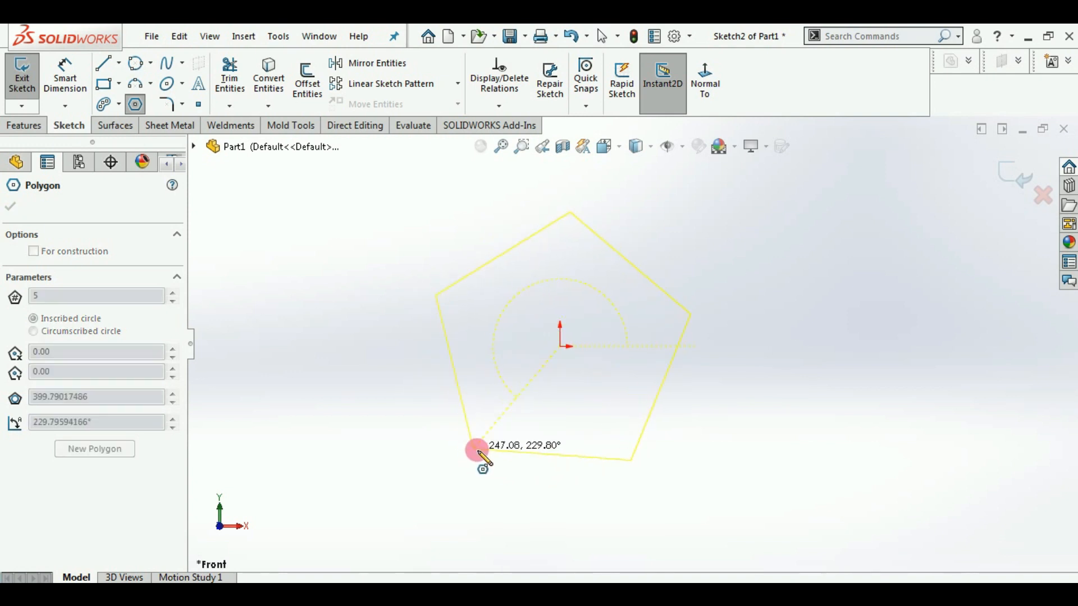
pyautogui.click(504, 412)
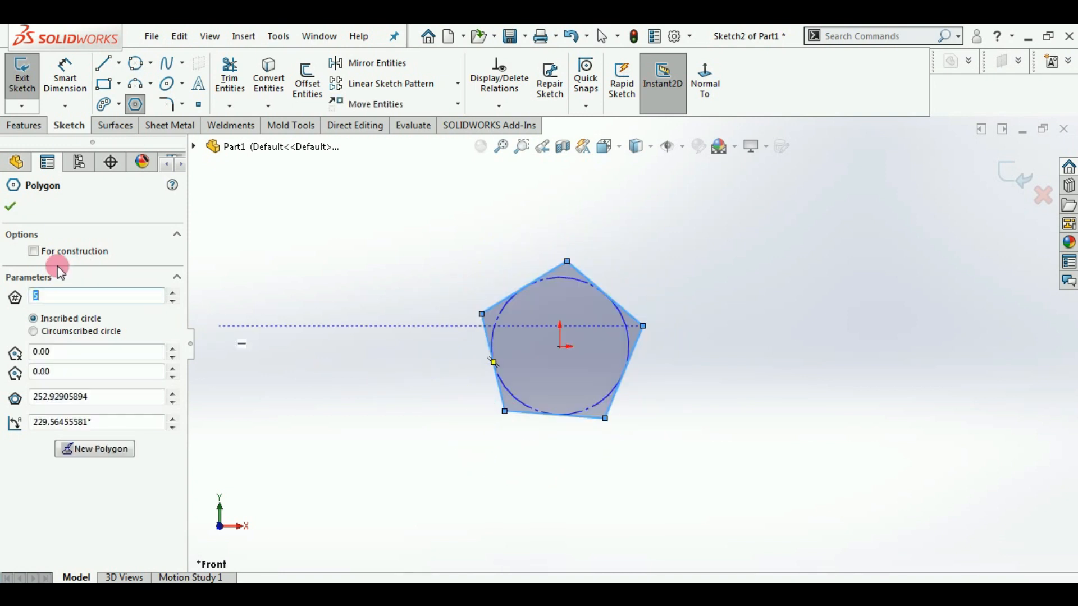
pyautogui.click(10, 207)
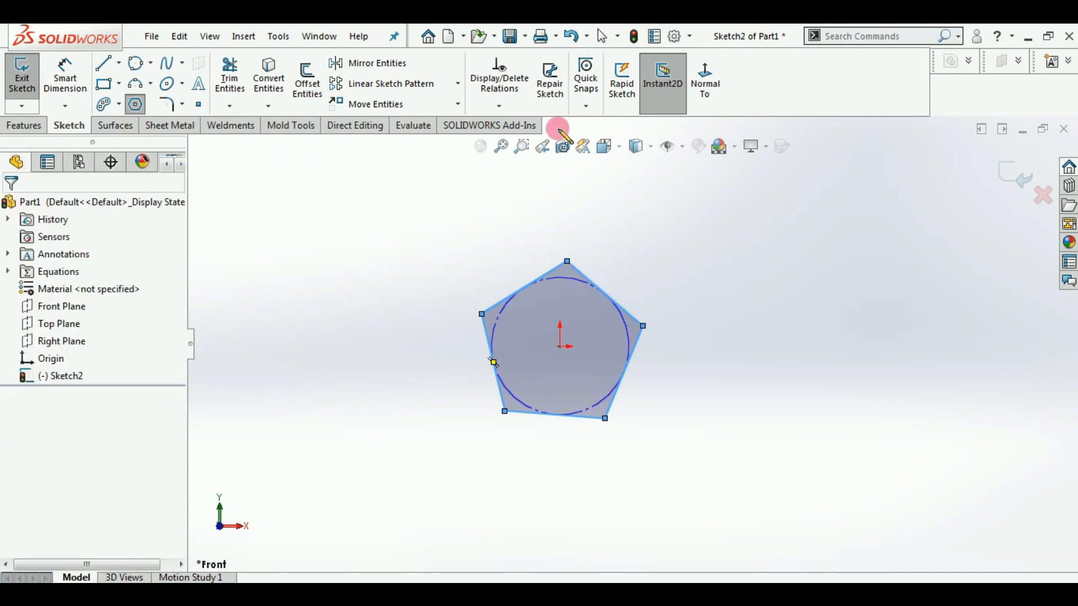
# Step: Start Scale Entities, clear the preselected lines, and choose the whole pentagon with its construction circle as the entities to scale
pyautogui.click(459, 105)
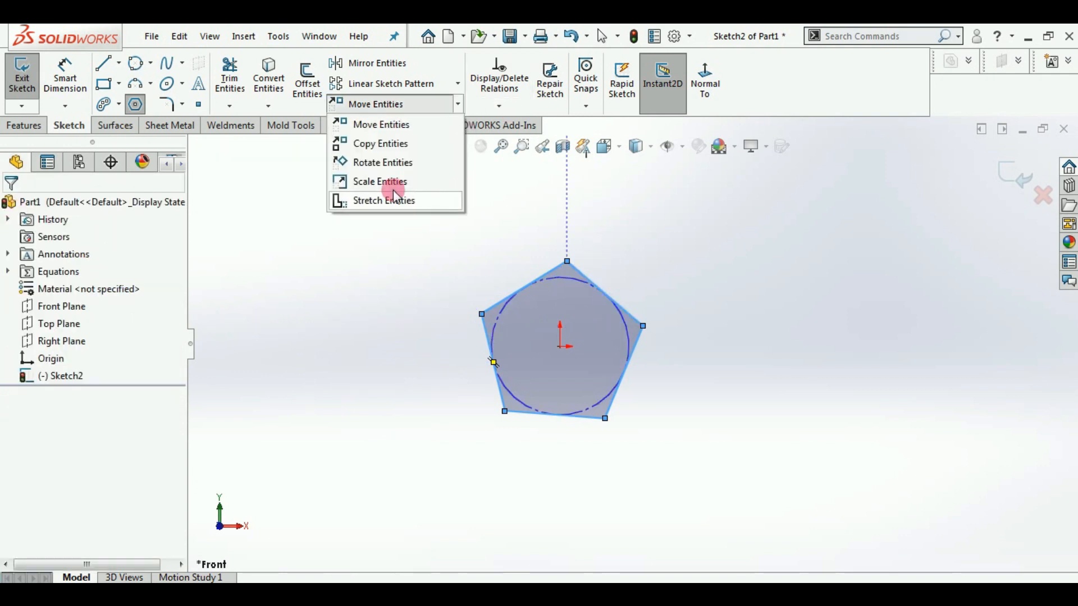
pyautogui.click(375, 181)
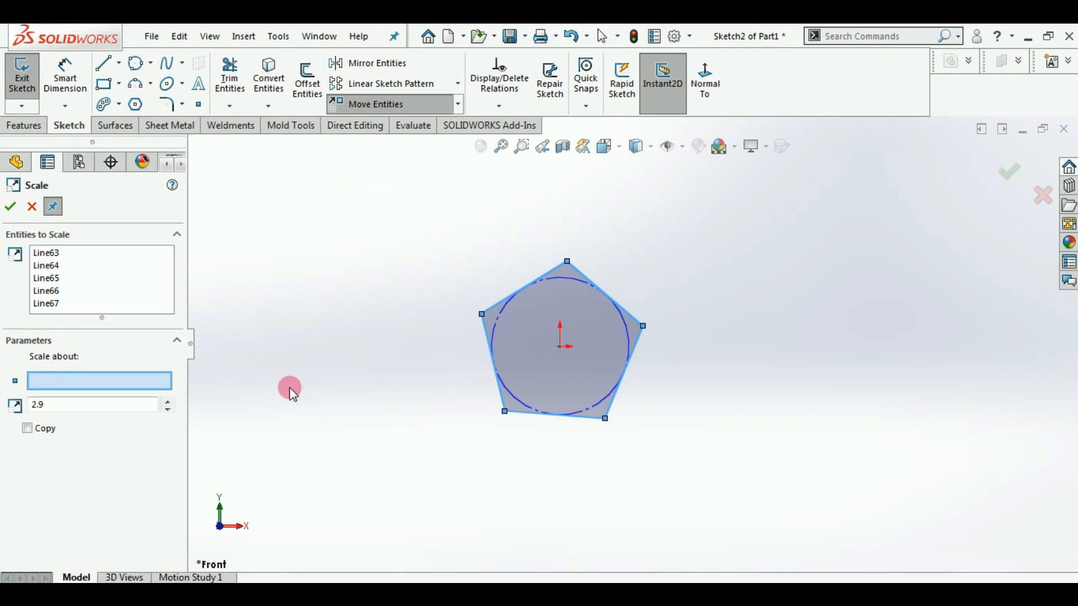
pyautogui.rightClick(66, 281)
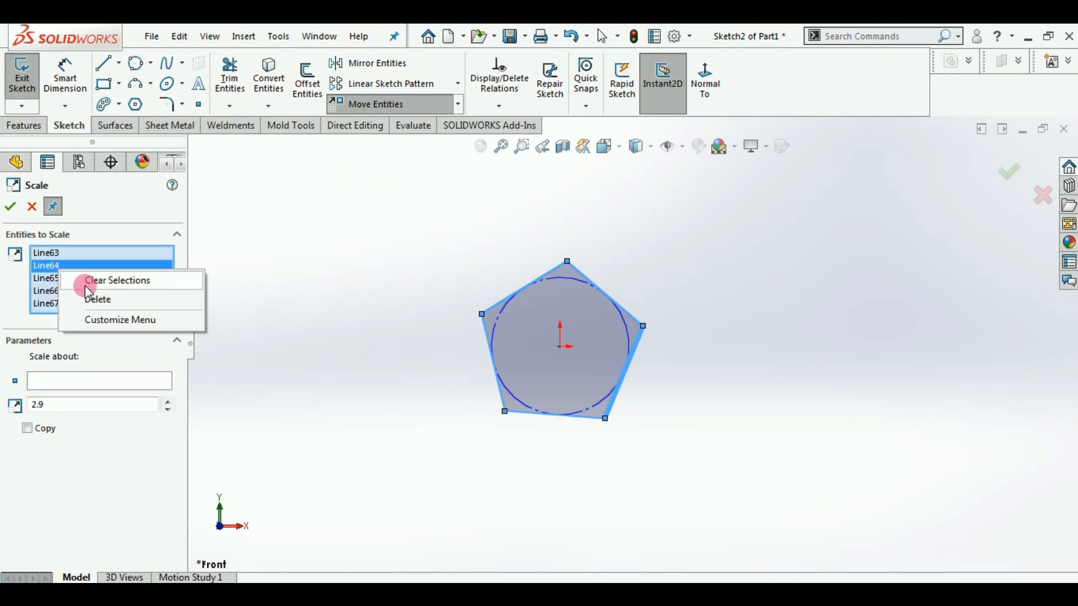
pyautogui.click(85, 281)
pyautogui.moveTo(678, 480); pyautogui.dragTo(421, 211)
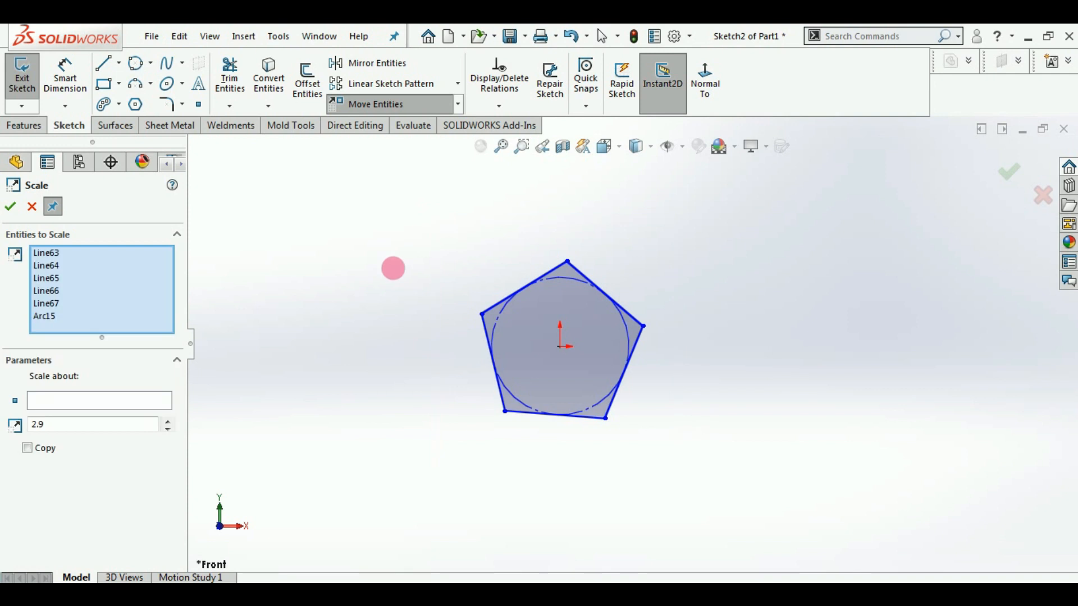
# Step: Set the origin as the point to scale the pentagon about, and preview scale factors of 2 and 5
pyautogui.click(36, 393)
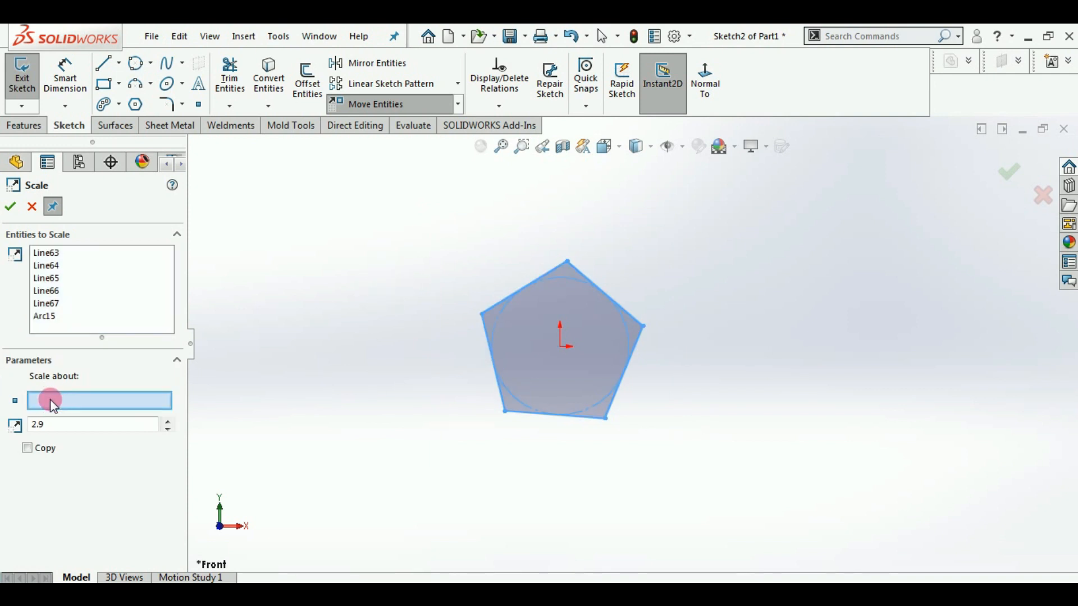
pyautogui.click(561, 348)
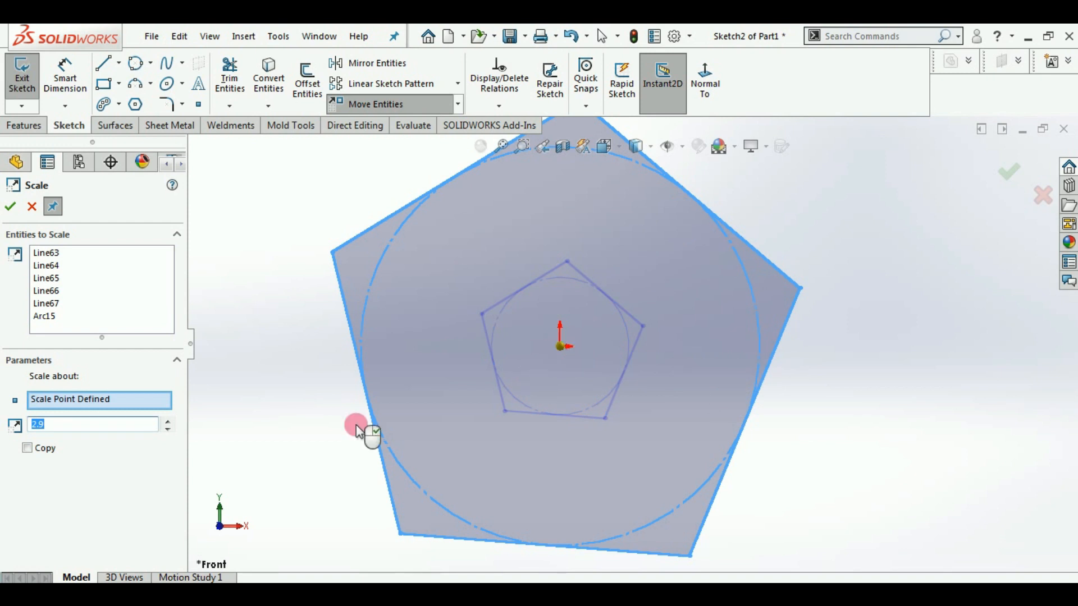
pyautogui.scroll(3, 575, 378)
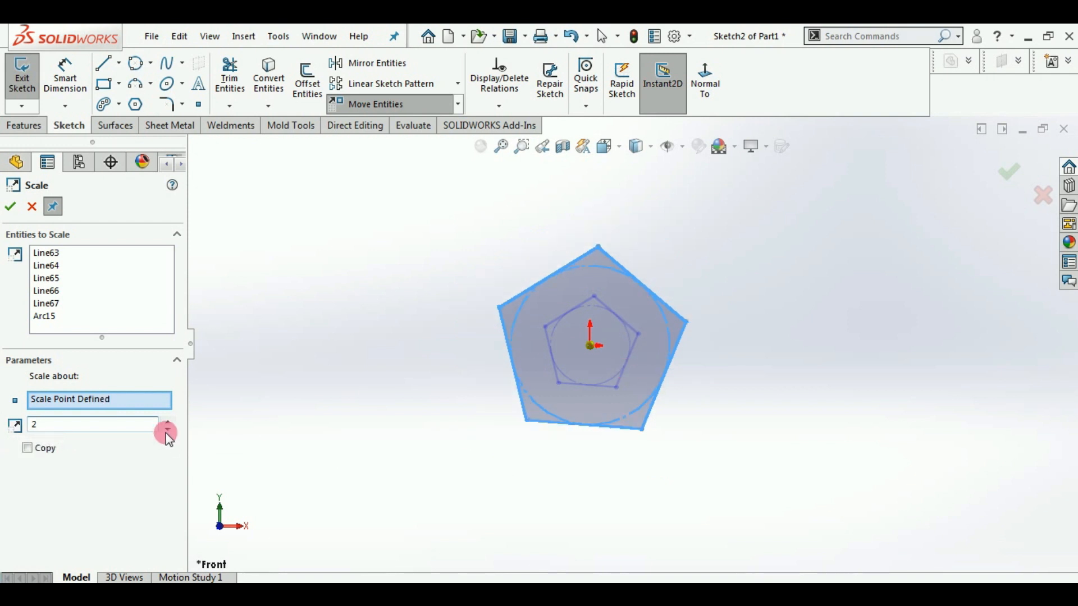
pyautogui.click(118, 429)
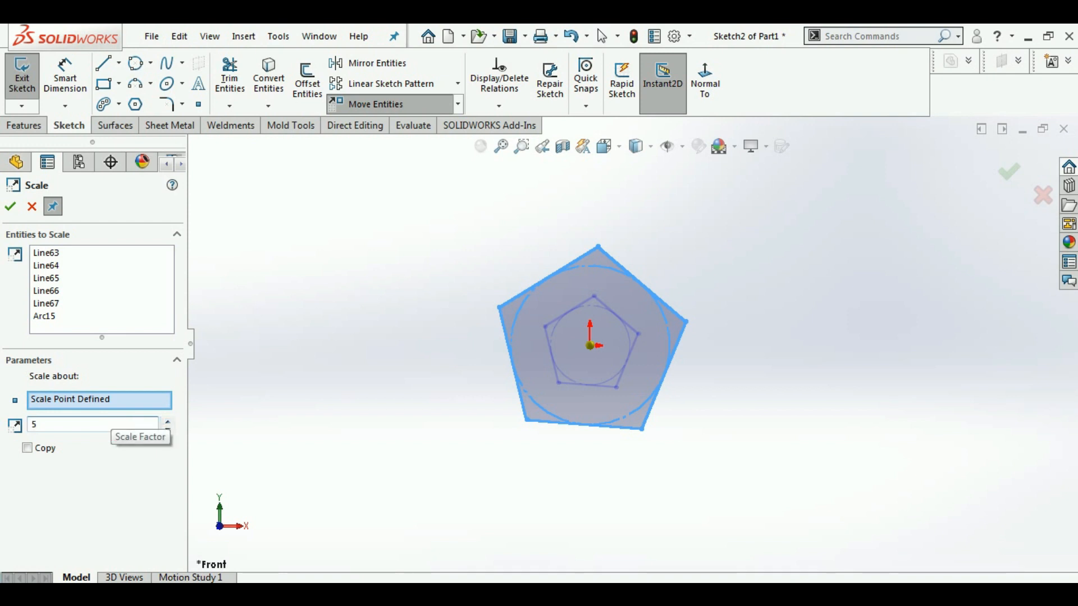
pyautogui.scroll(2, 548, 349)
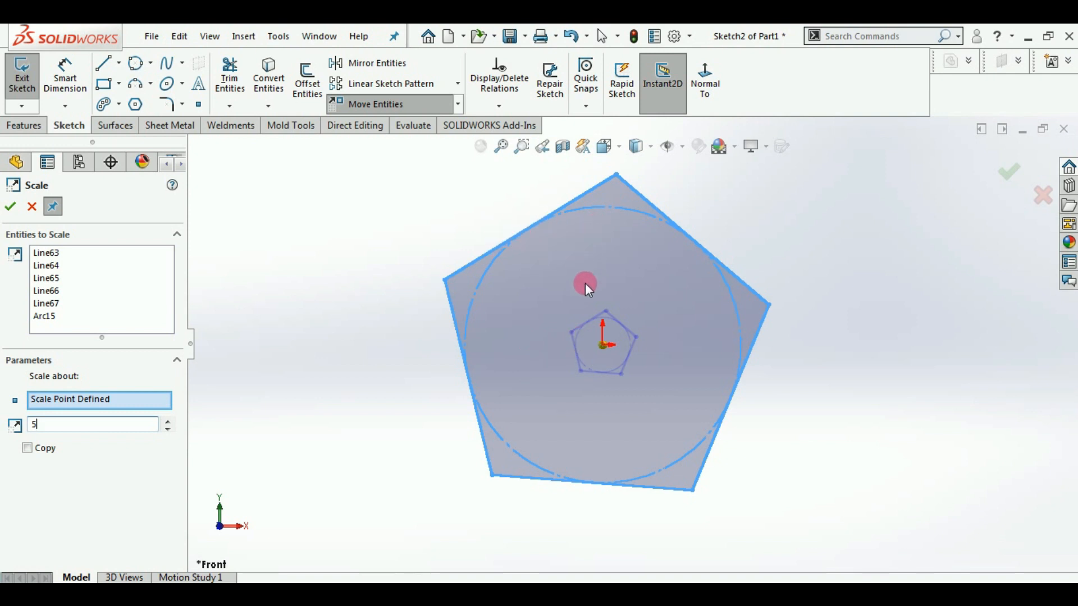
# Step: Scale the pentagon and its construction circle by a factor of 0.5 and leave Scale Entities
pyautogui.doubleClick(39, 425)
pyautogui.write('0.5')
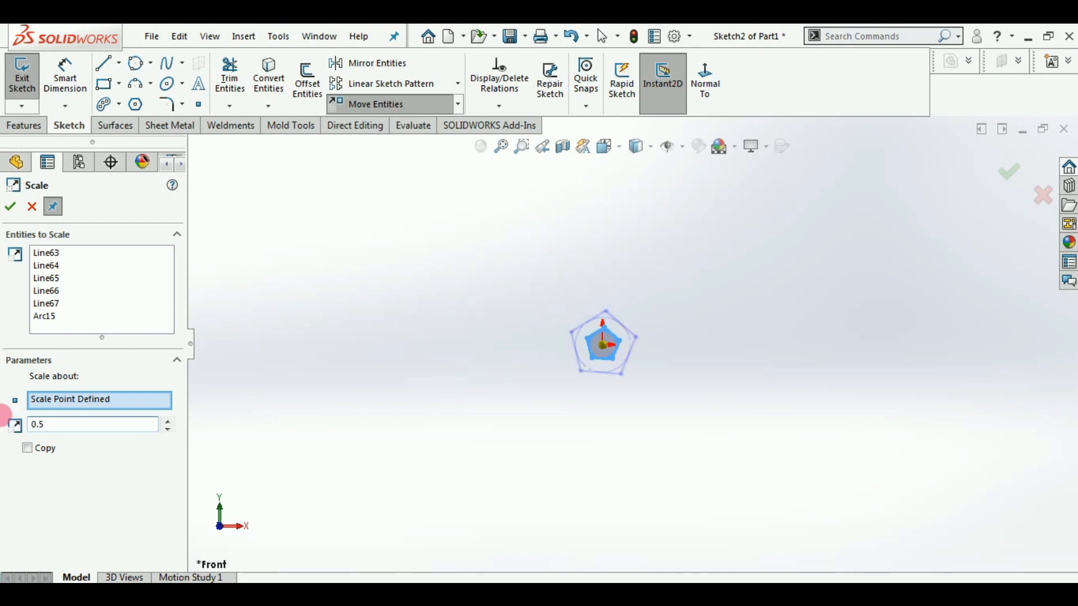
pyautogui.scroll(-4, 612, 342)
pyautogui.scroll(-1, 601, 355)
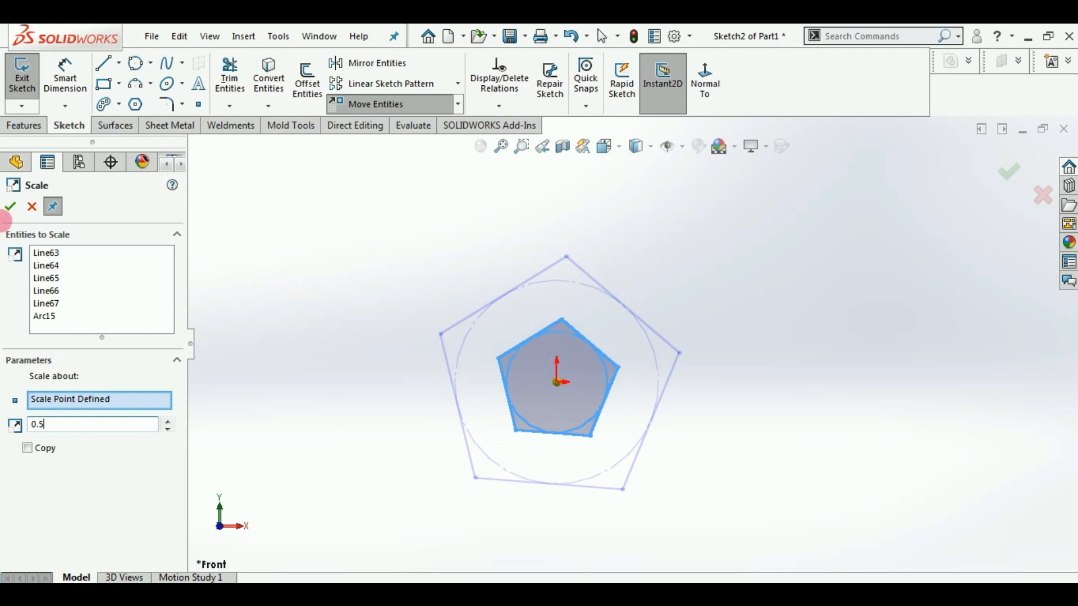
pyautogui.click(10, 208)
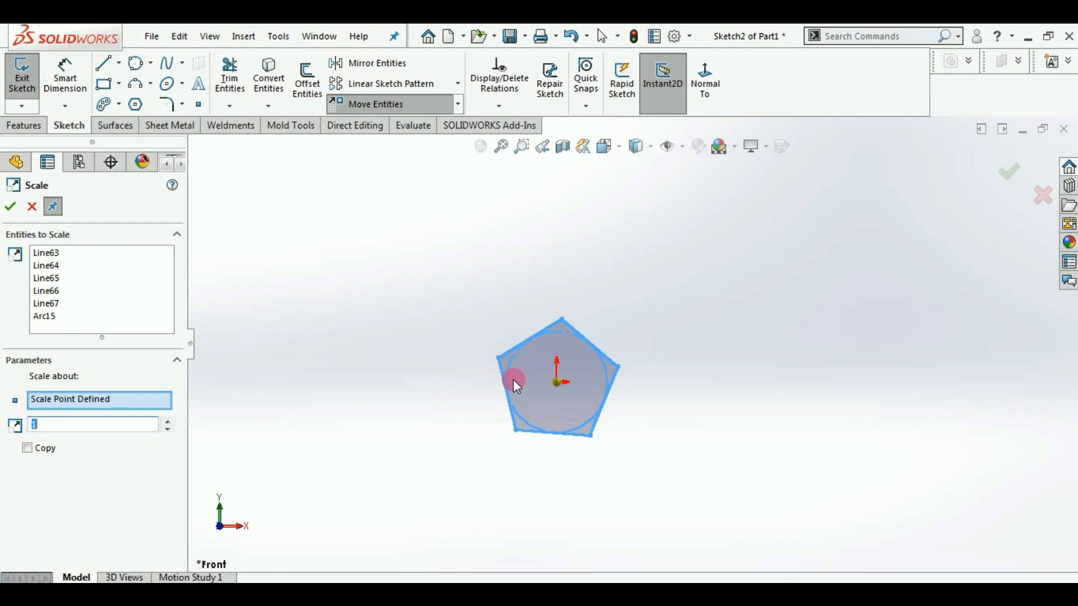
pyautogui.click(10, 208)
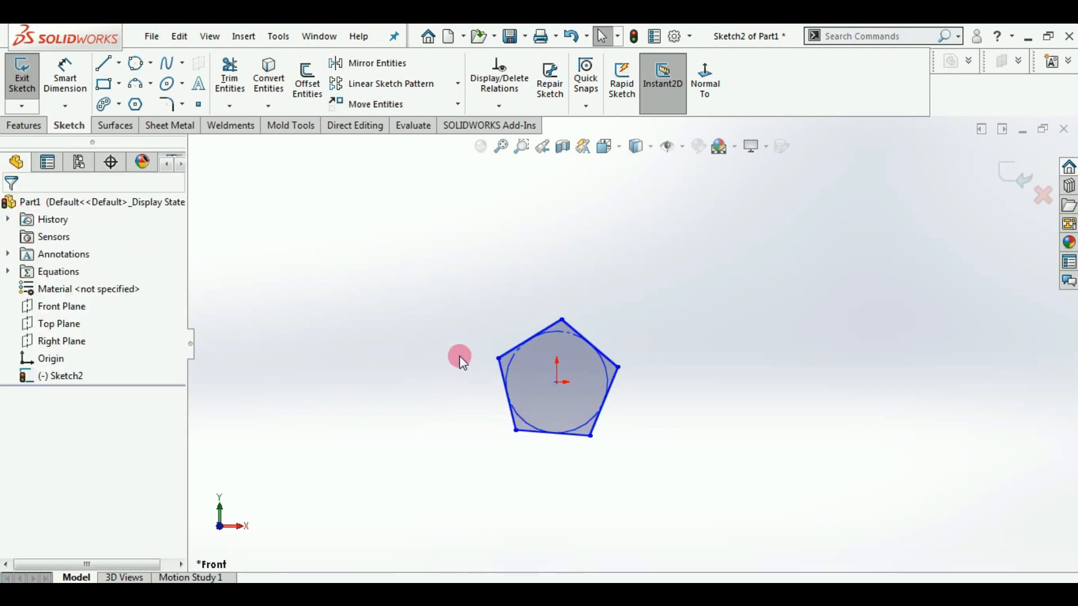
# Step: Look over the Move Entities command variants, check the command list on the PowerPoint slide, and return to SOLIDWORKS
pyautogui.click(458, 104)
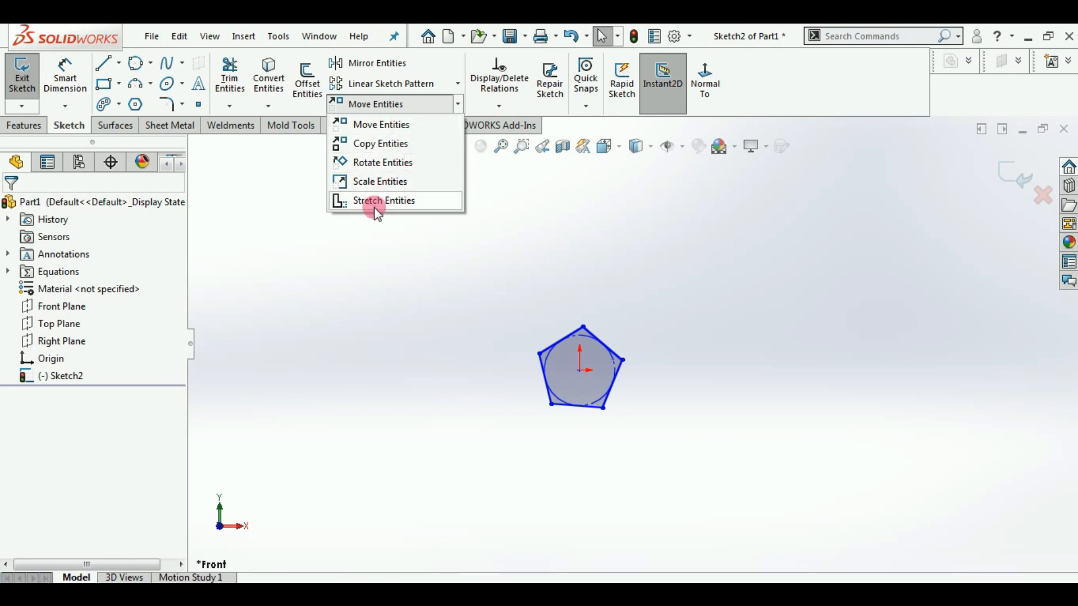
pyautogui.click(484, 272)
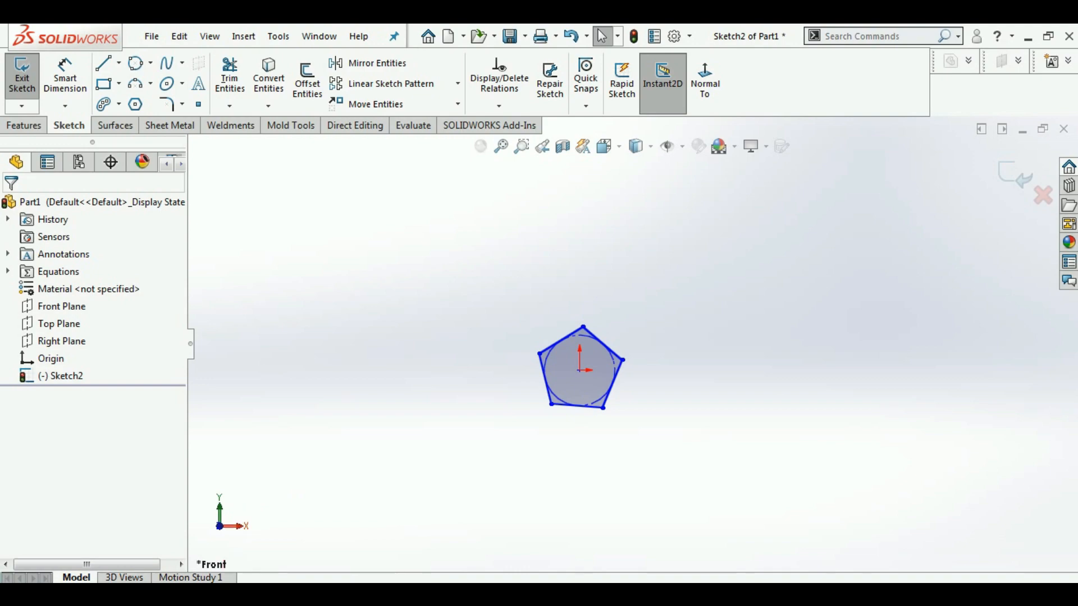
pyautogui.click(331, 598)
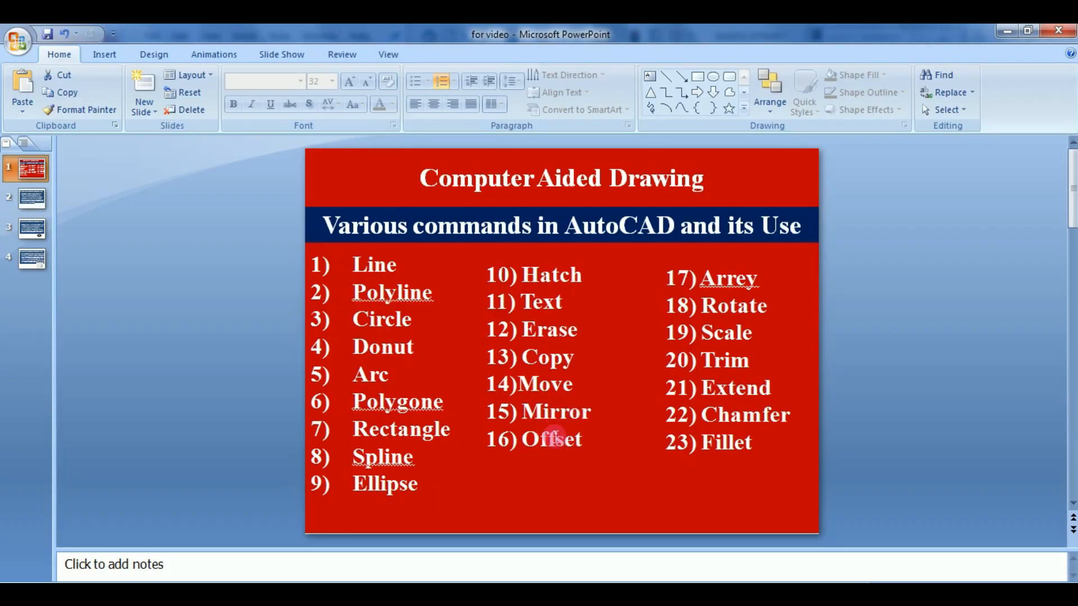
pyautogui.click(303, 597)
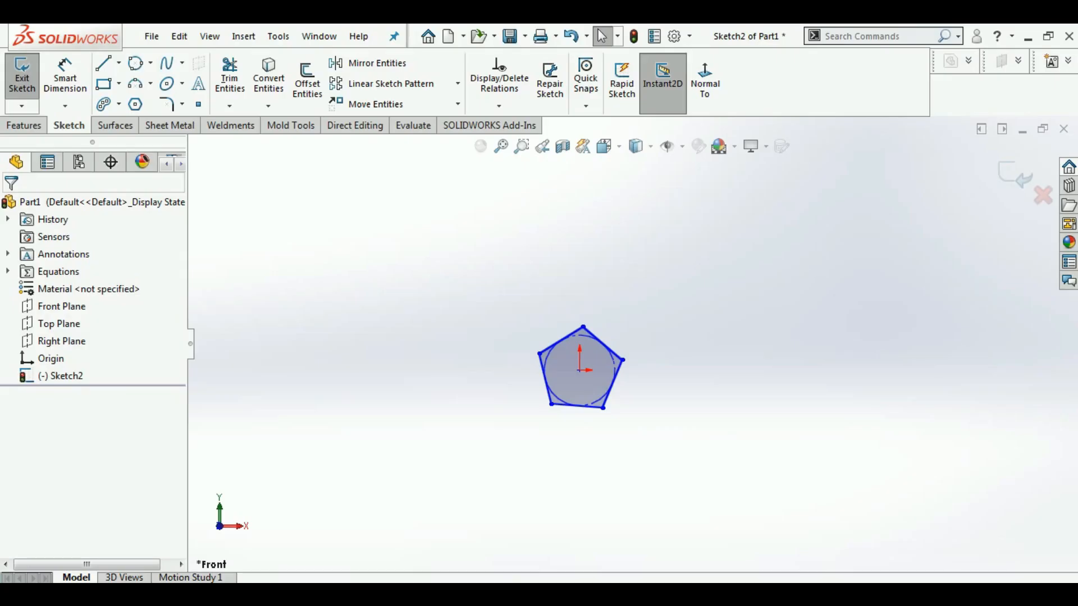
# Step: Delete the pentagon with its construction circle, and sketch a vertical centerline about 298 long upward from the origin
pyautogui.moveTo(726, 473); pyautogui.dragTo(455, 253)
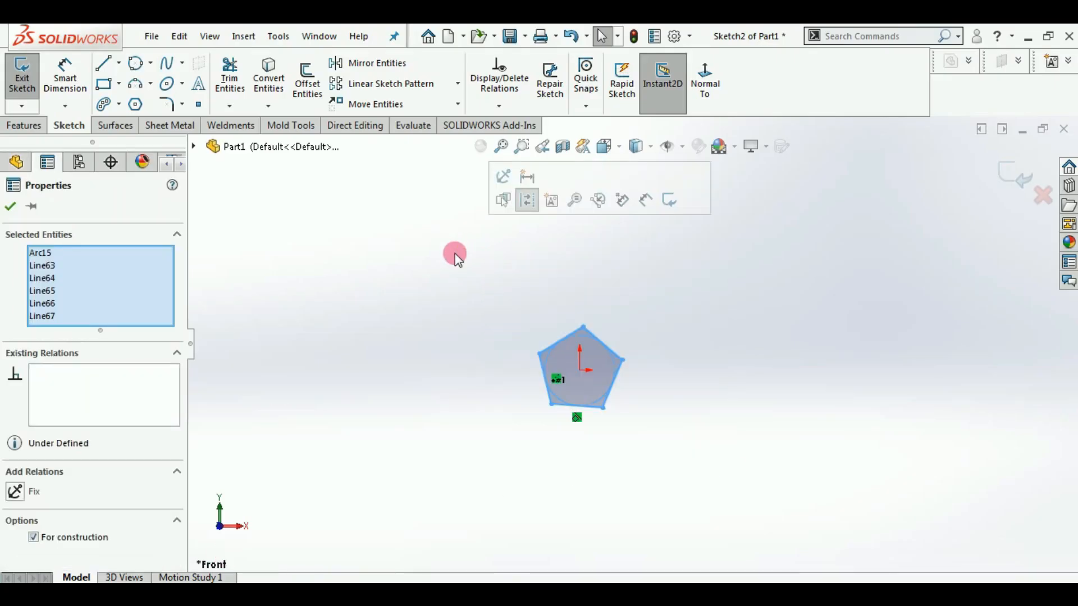
pyautogui.press('Delete')
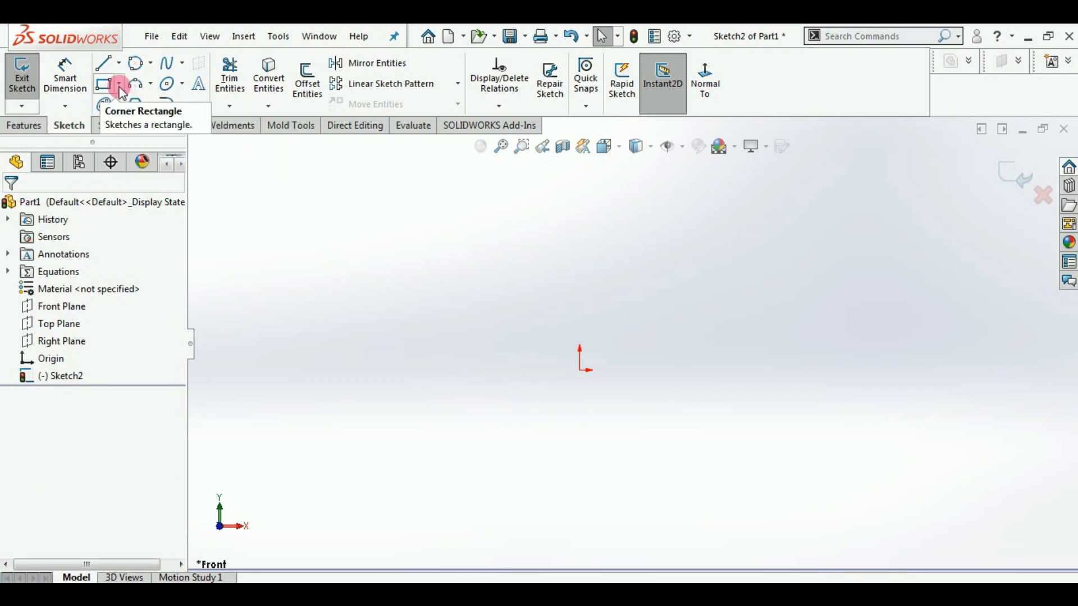
pyautogui.click(168, 63)
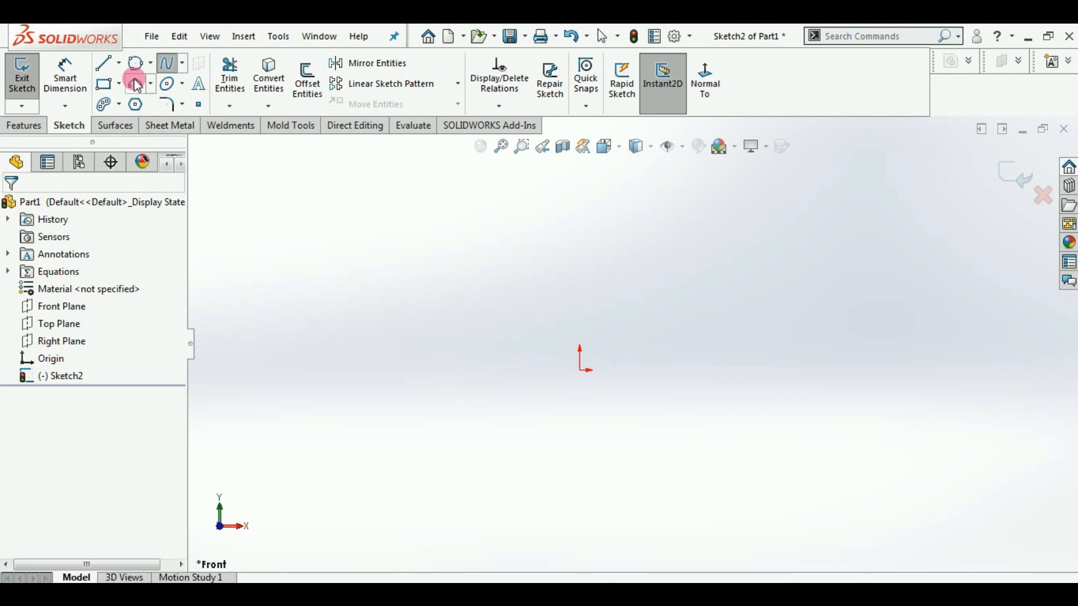
pyautogui.click(119, 63)
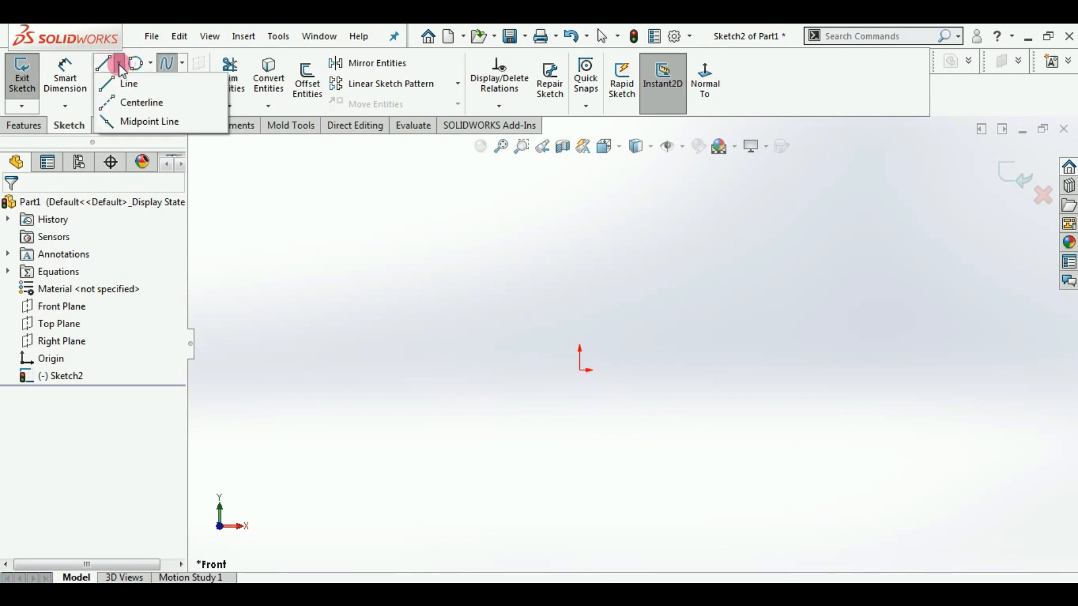
pyautogui.click(129, 102)
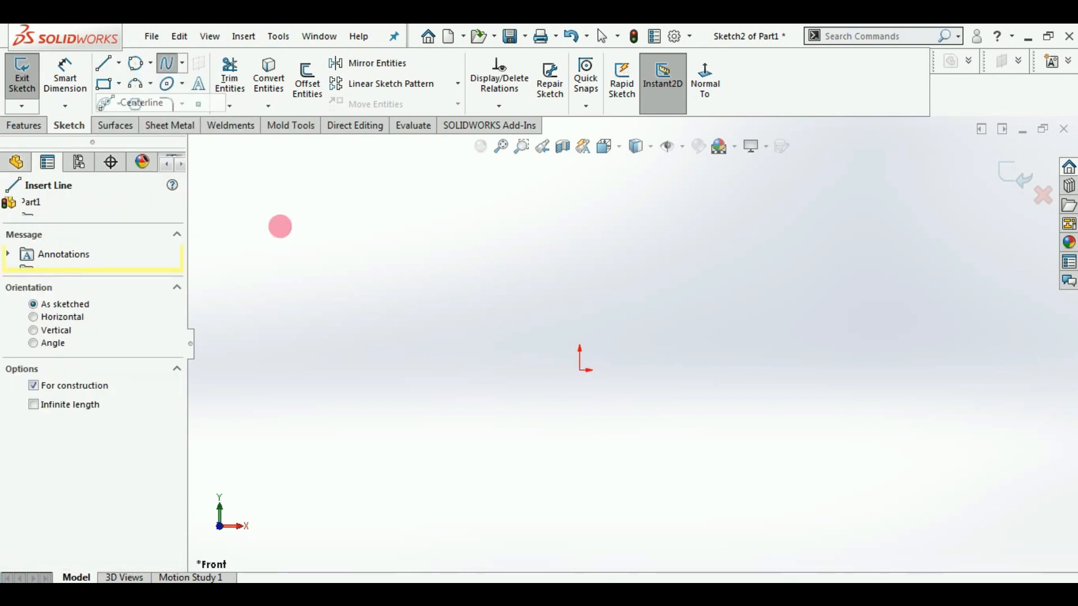
pyautogui.click(580, 369)
pyautogui.click(580, 206)
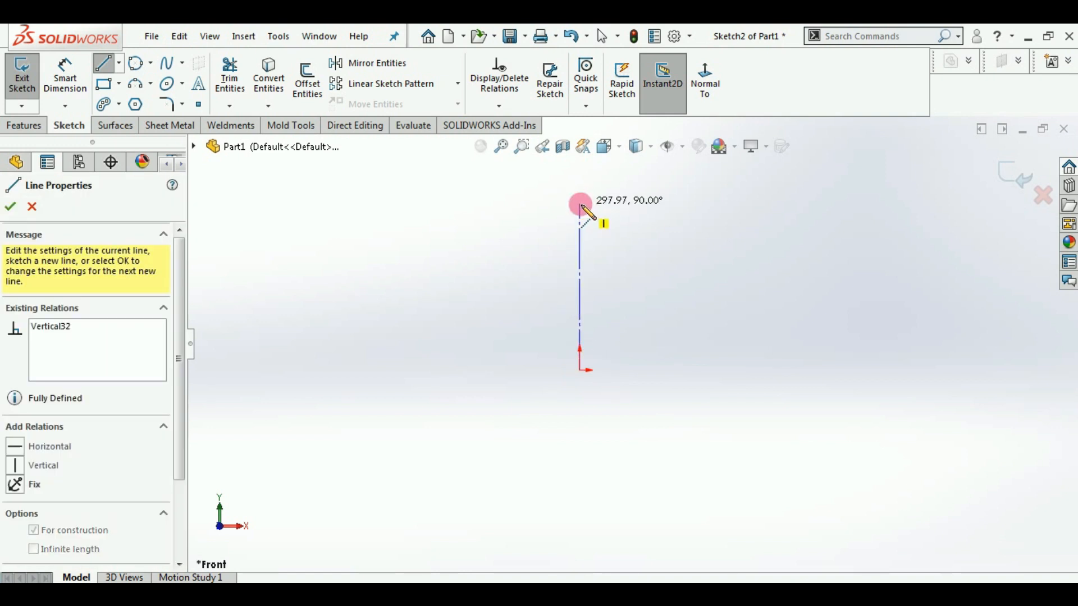
pyautogui.rightClick(584, 213)
pyautogui.click(602, 222)
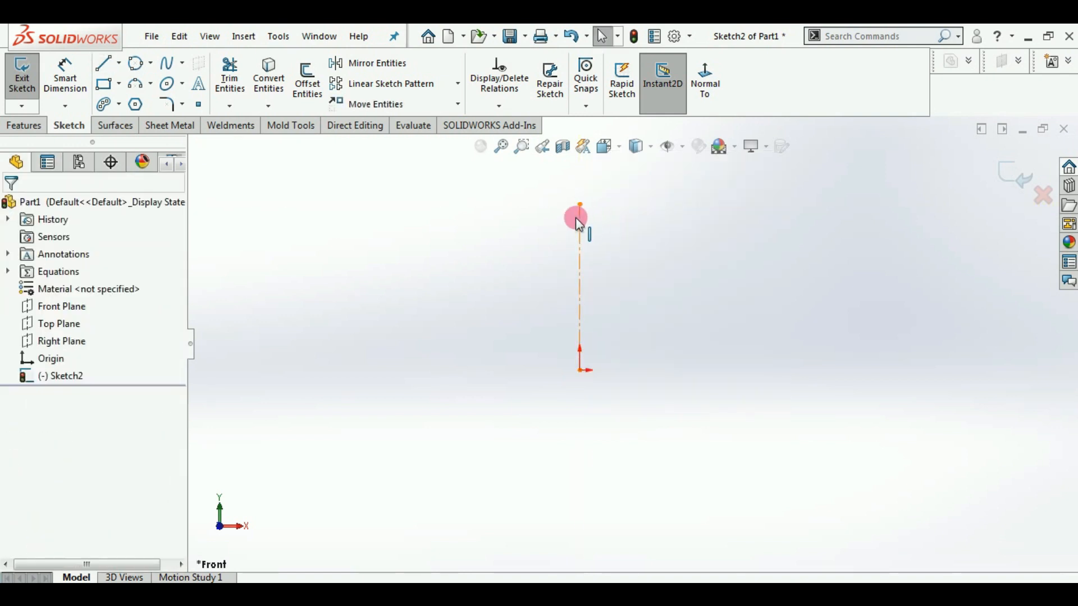
# Step: Sketch a half-vase spline from the origin, bulging to the left of the centerline and ending level with its upper endpoint
pyautogui.click(168, 62)
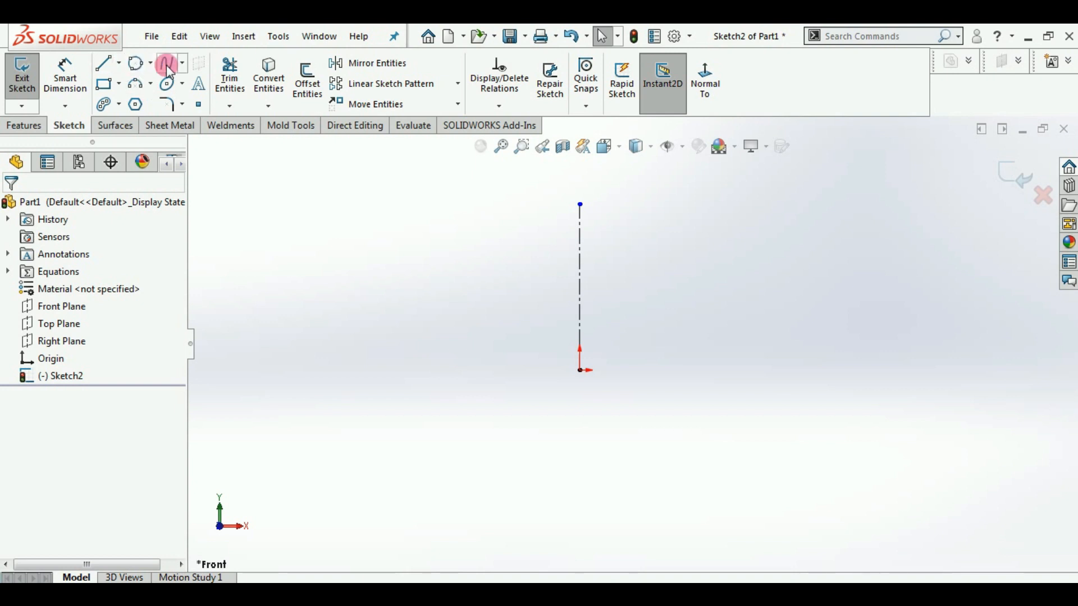
pyautogui.click(582, 370)
pyautogui.click(534, 357)
pyautogui.click(515, 302)
pyautogui.click(534, 265)
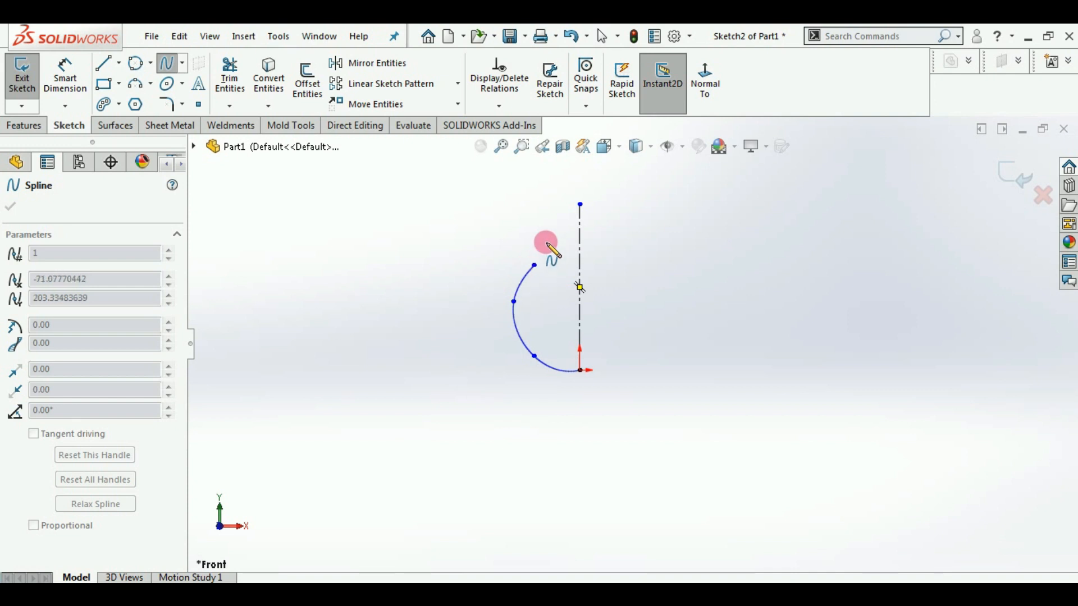
pyautogui.rightClick(543, 203)
pyautogui.click(573, 214)
# Step: Close the top of the half-vase with a horizontal line from the spline's upper end to the centerline's upper endpoint
pyautogui.click(102, 66)
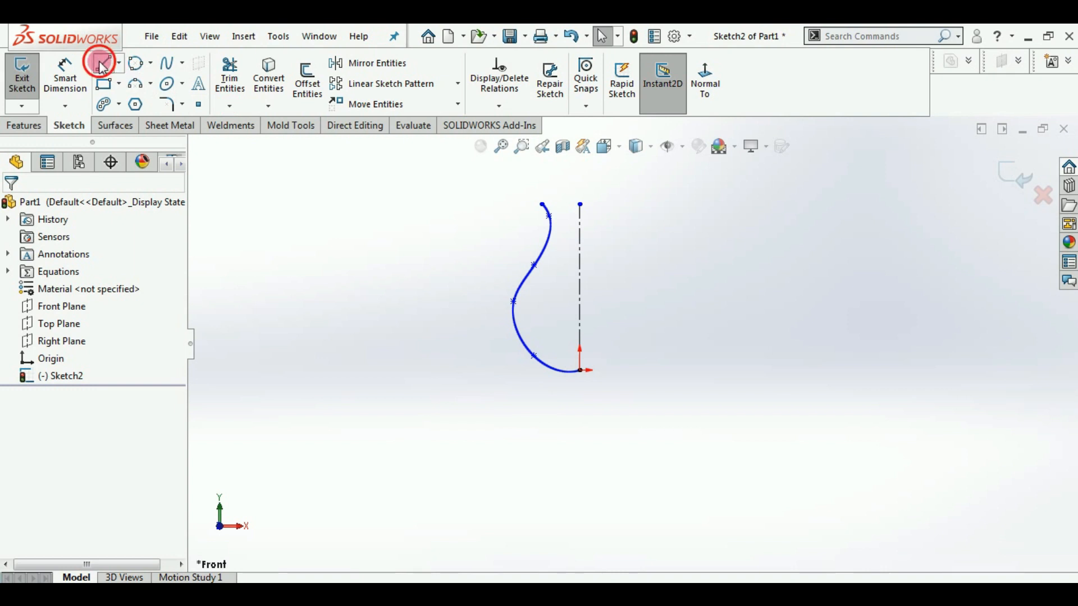
pyautogui.click(543, 203)
pyautogui.click(581, 204)
pyautogui.rightClick(447, 222)
pyautogui.click(472, 227)
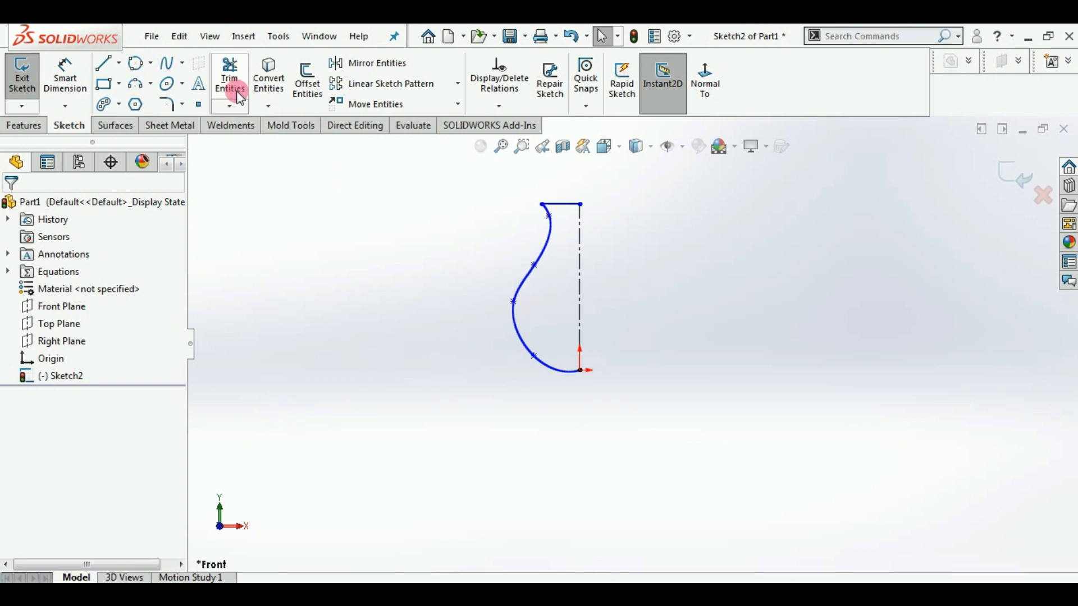
# Step: Mirror the spline and the short top line about the vertical centerline, with Copy kept on, to complete the vase outline
pyautogui.click(371, 62)
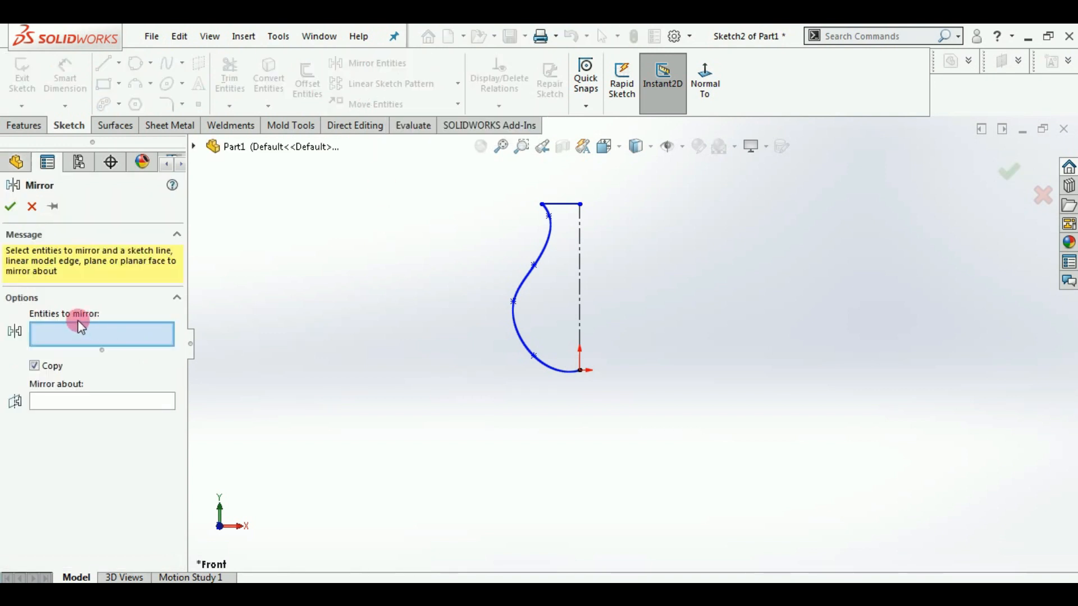
pyautogui.click(517, 351)
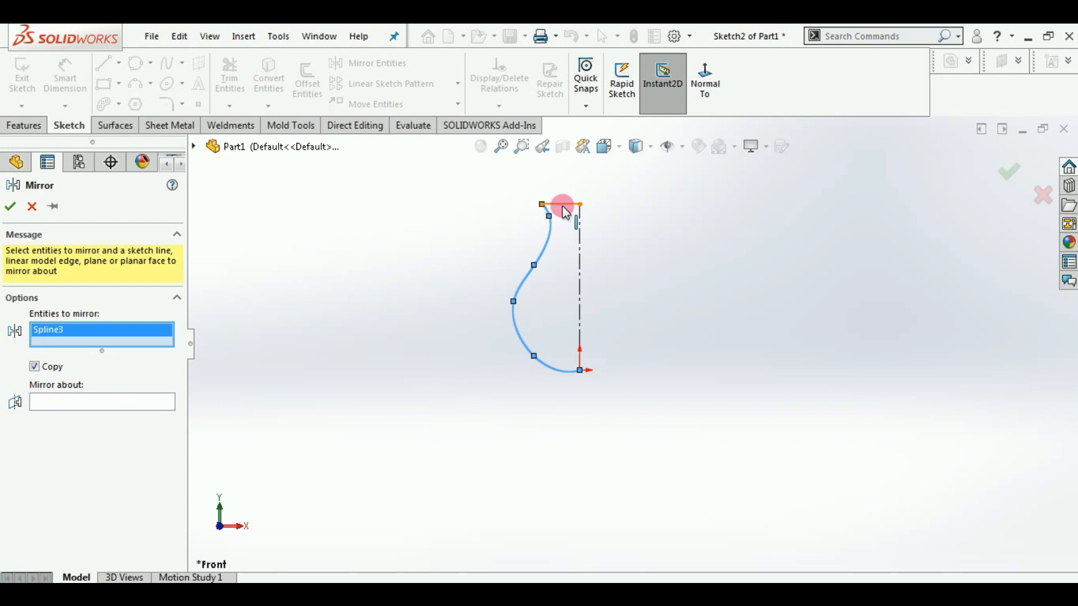
pyautogui.click(566, 211)
pyautogui.click(66, 416)
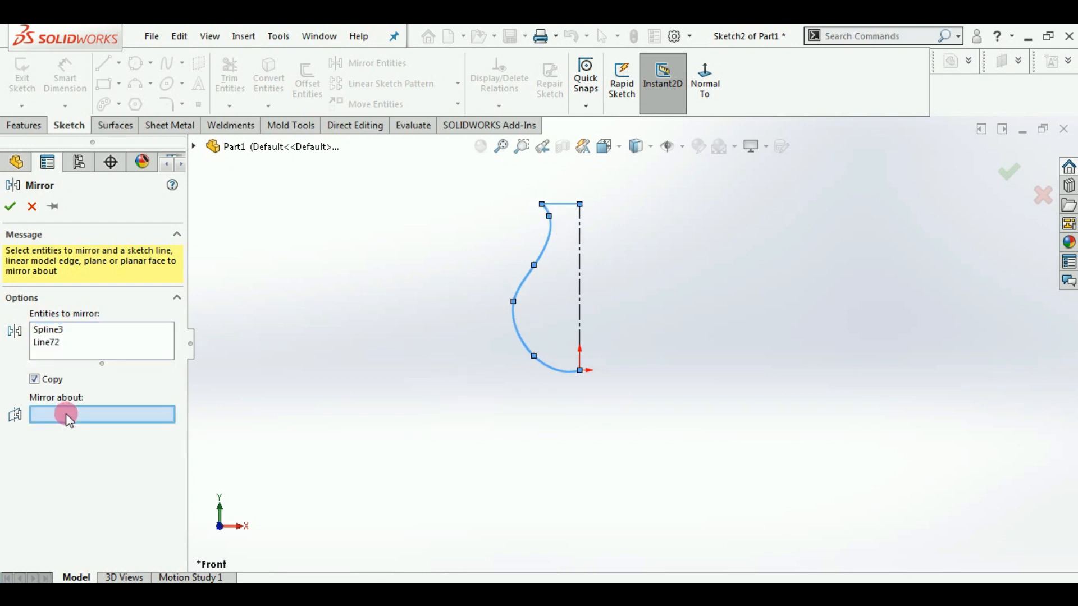
pyautogui.click(582, 296)
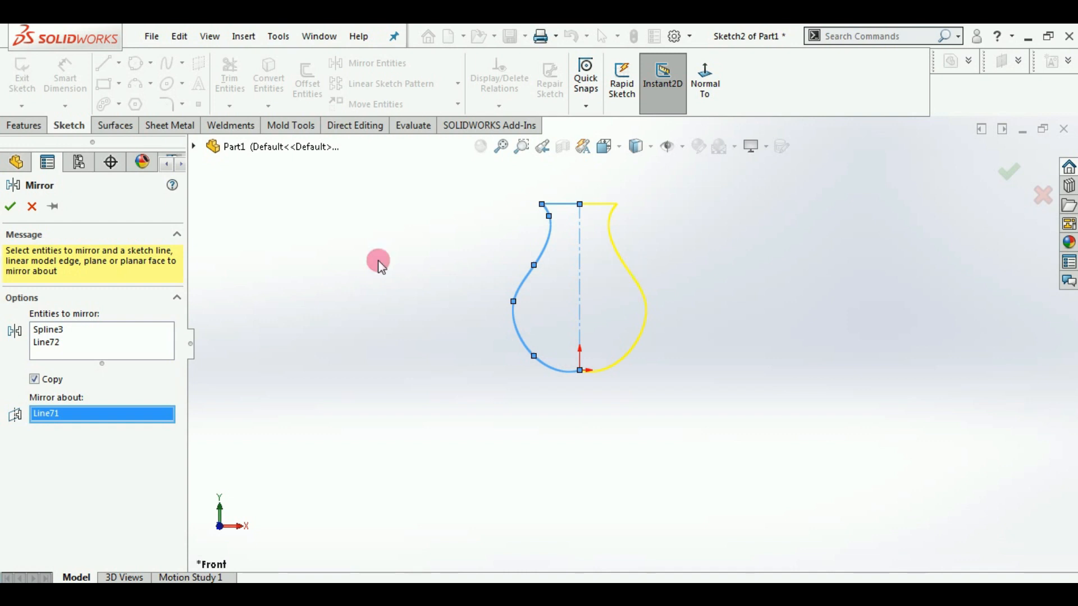
pyautogui.click(10, 207)
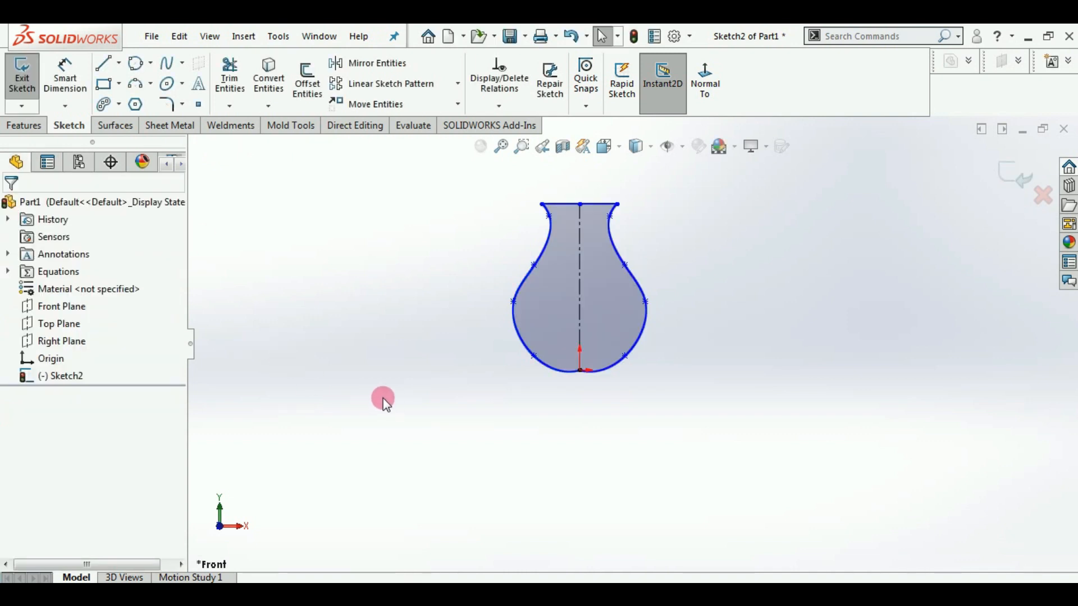
# Step: Sketch a horizontal centerline about 548 long through the origin, extending past both sides of the vase's base
pyautogui.click(123, 68)
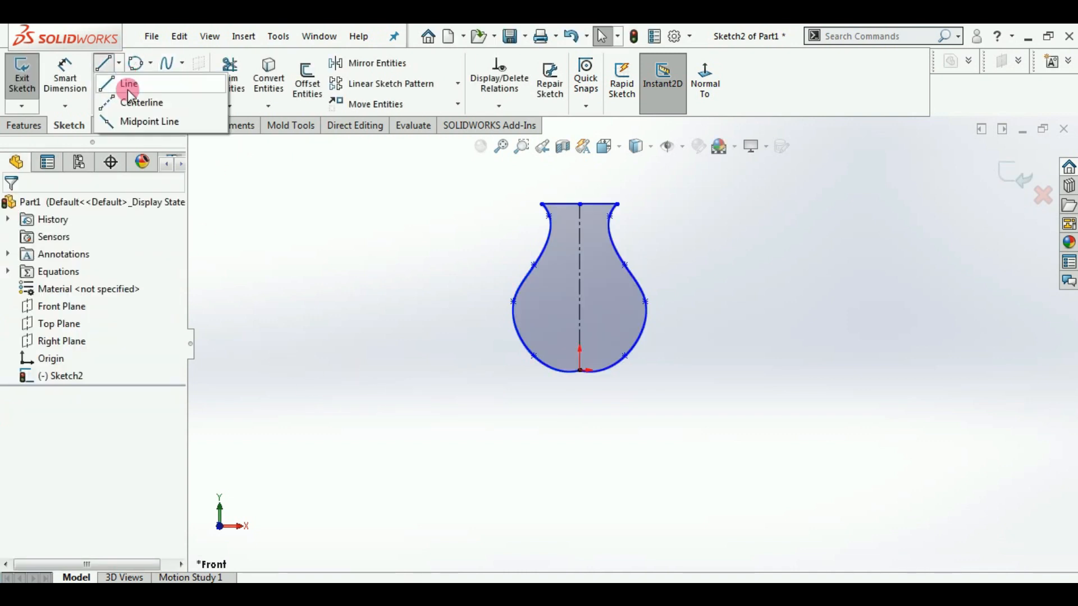
pyautogui.click(132, 101)
pyautogui.click(444, 372)
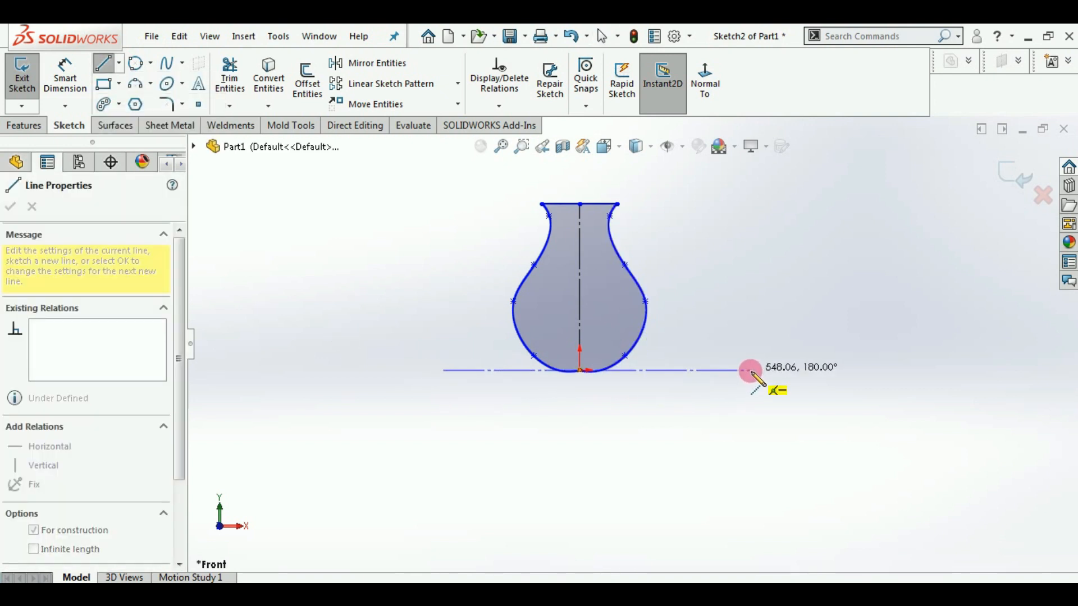
pyautogui.click(750, 371)
pyautogui.rightClick(761, 370)
pyautogui.click(776, 380)
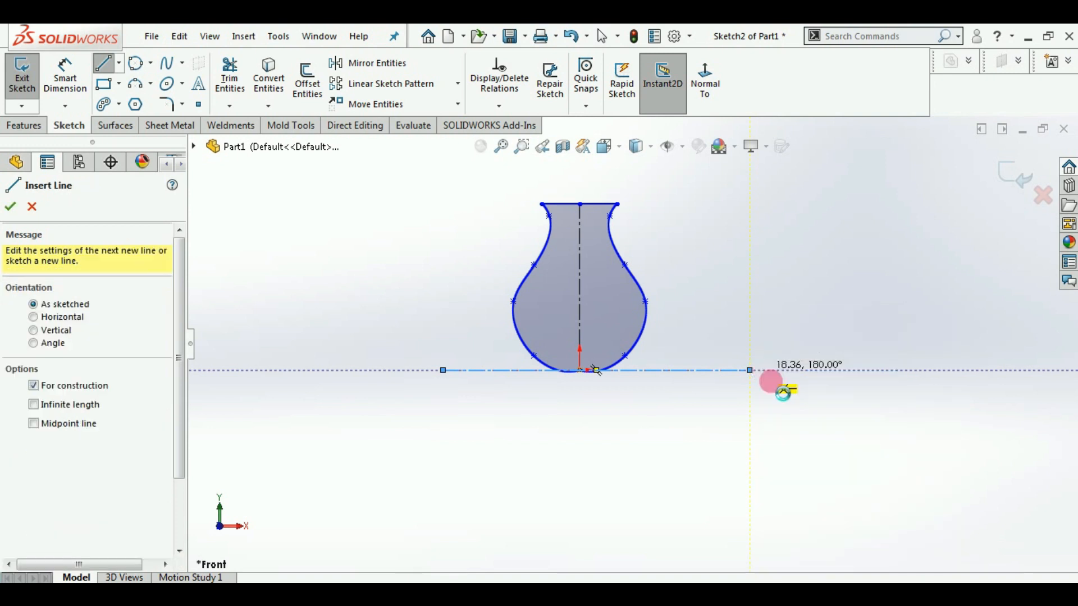
# Step: Mirror the whole vase outline and its vertical centerline below the horizontal centerline, with Copy kept on
pyautogui.click(368, 63)
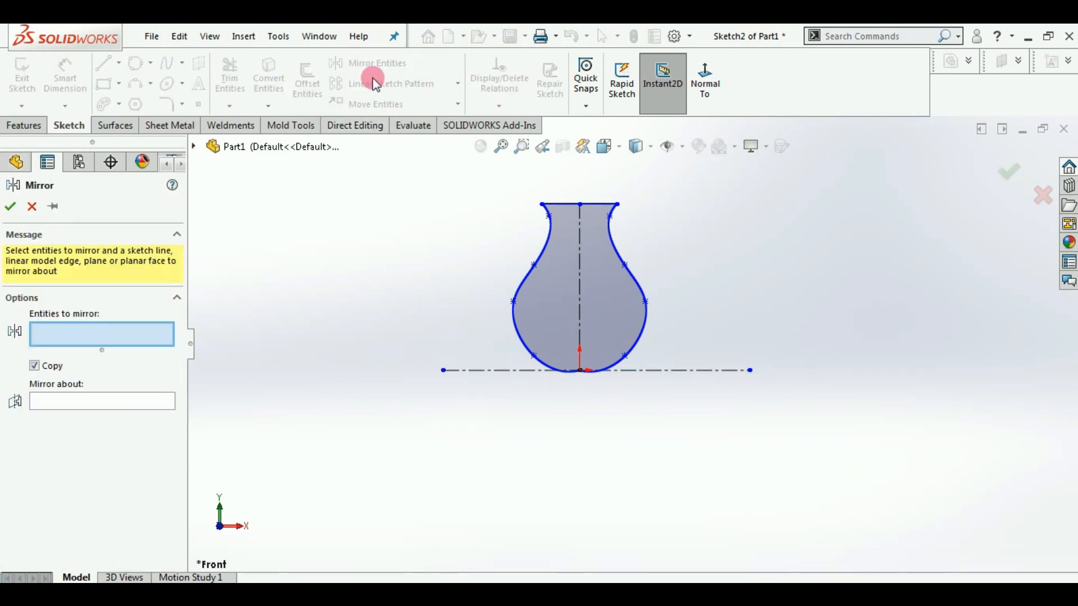
pyautogui.moveTo(703, 339); pyautogui.dragTo(428, 186)
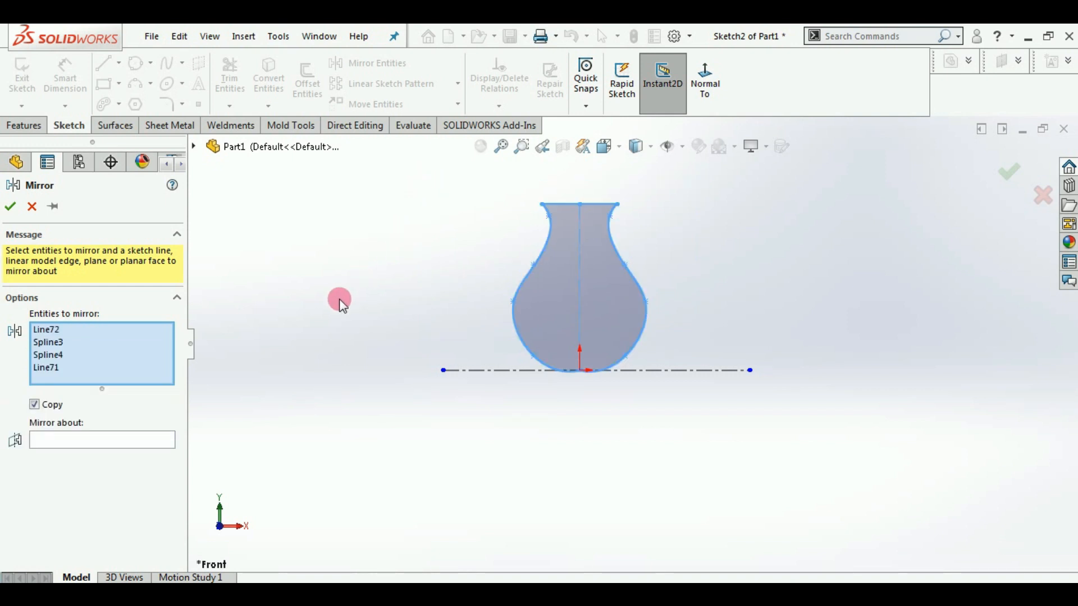
pyautogui.click(98, 443)
pyautogui.click(502, 371)
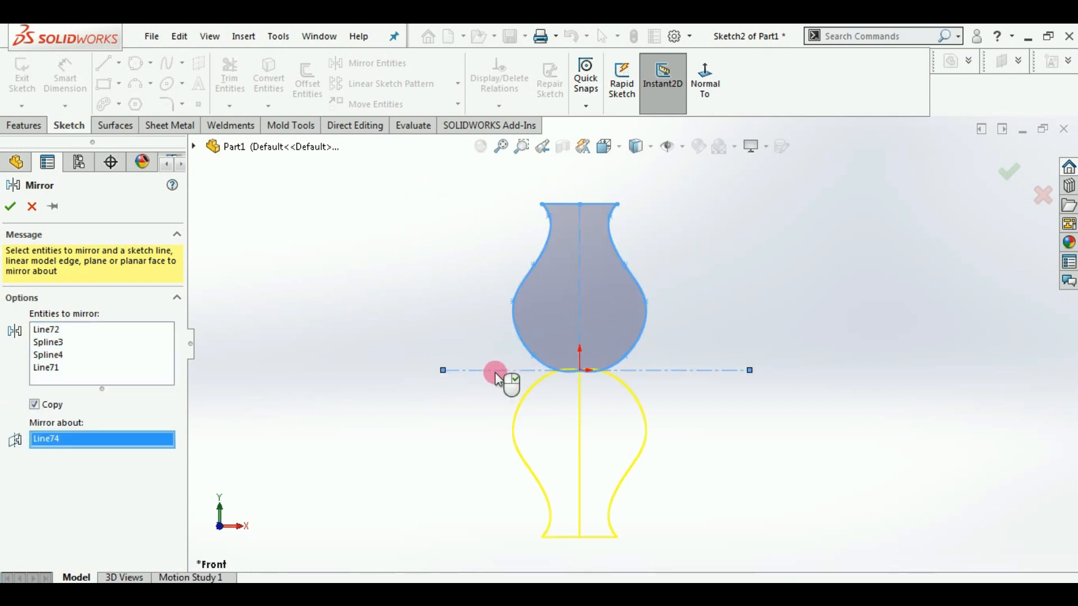
pyautogui.click(9, 207)
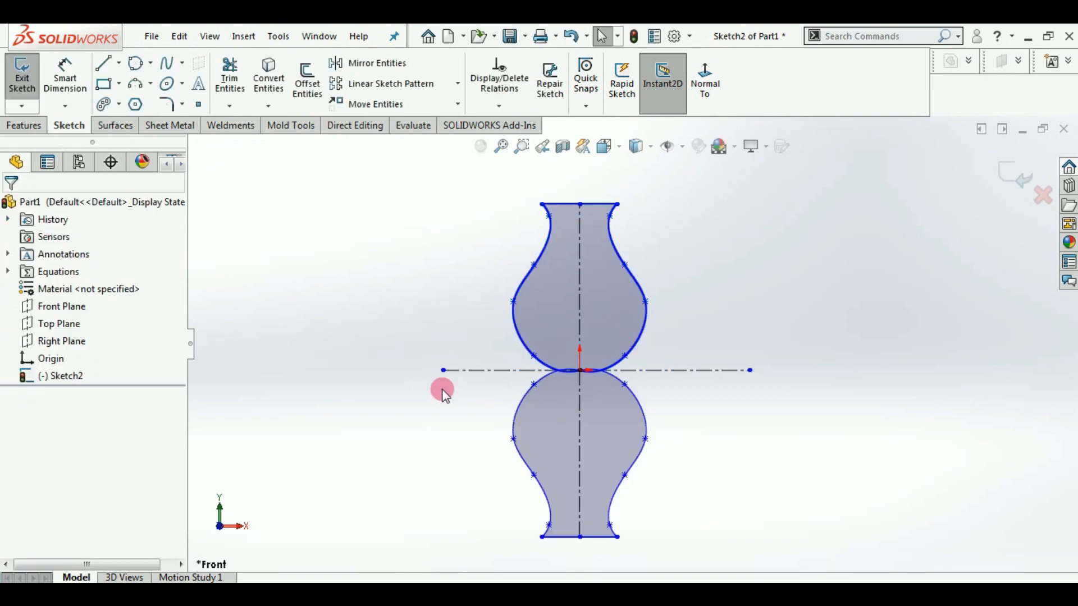
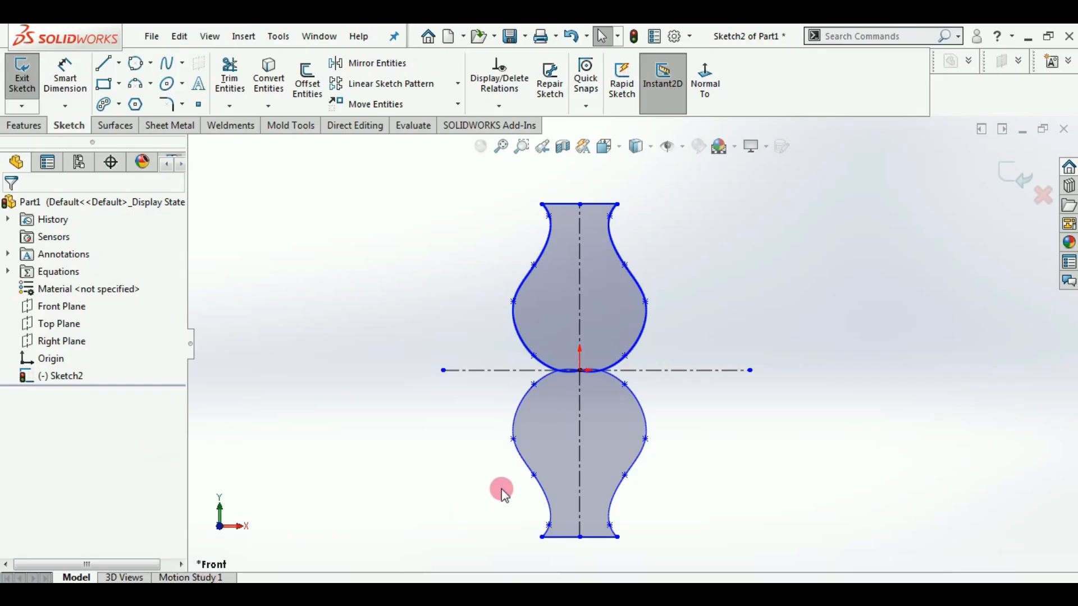
# Step: Delete the lower mirrored vase, including its leftover end line, and both centerlines, keeping only the upper vase outline
pyautogui.moveTo(728, 525)
pyautogui.mouseDown()
pyautogui.moveTo(417, 410)
pyautogui.moveTo(409, 395)
pyautogui.mouseUp()
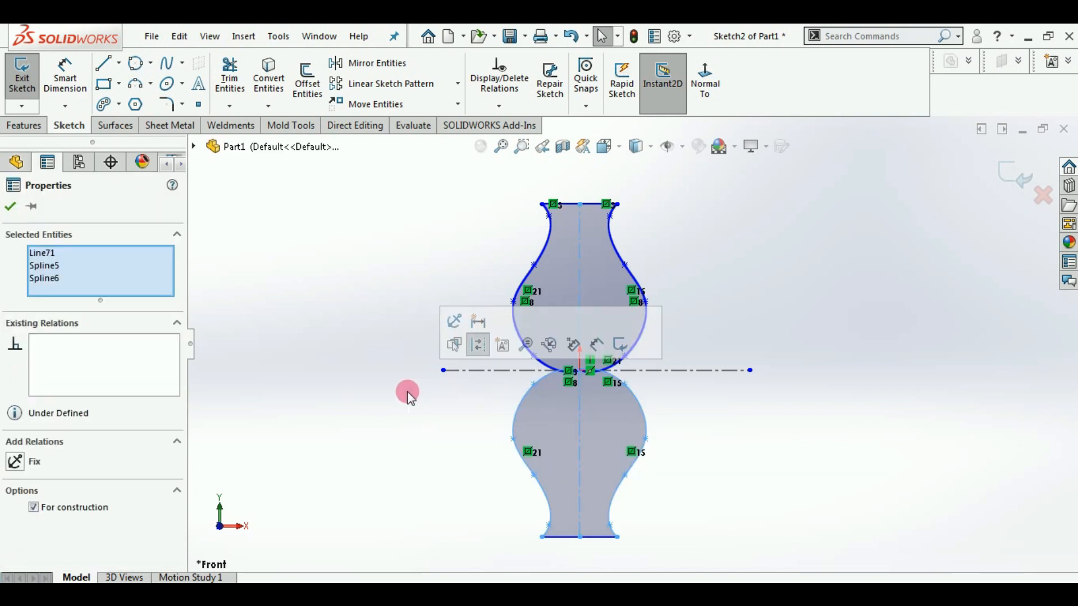
pyautogui.press('Delete')
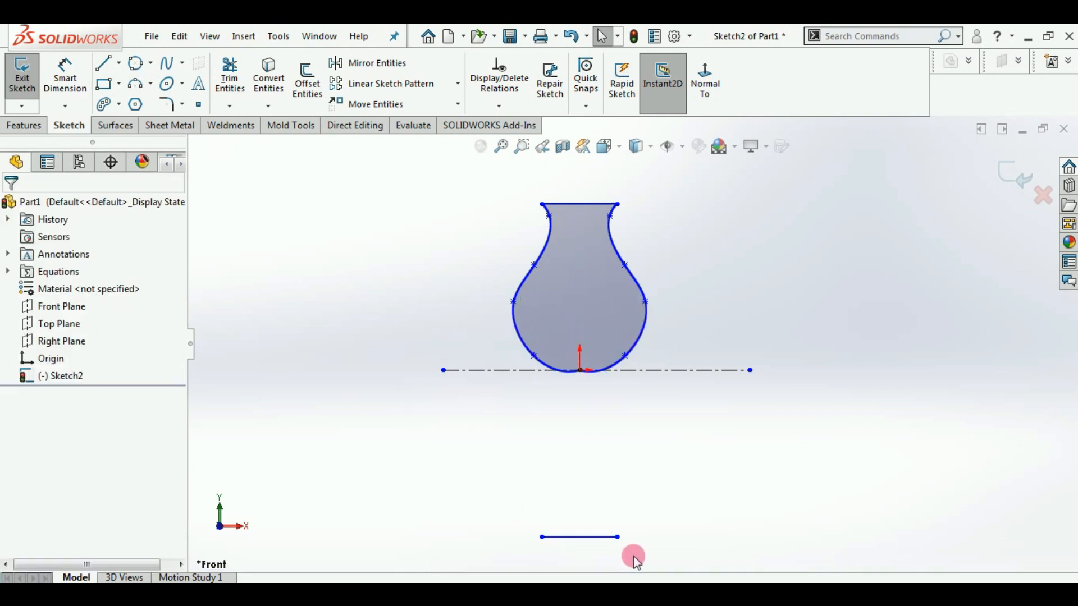
pyautogui.click(605, 539)
pyautogui.press('Delete')
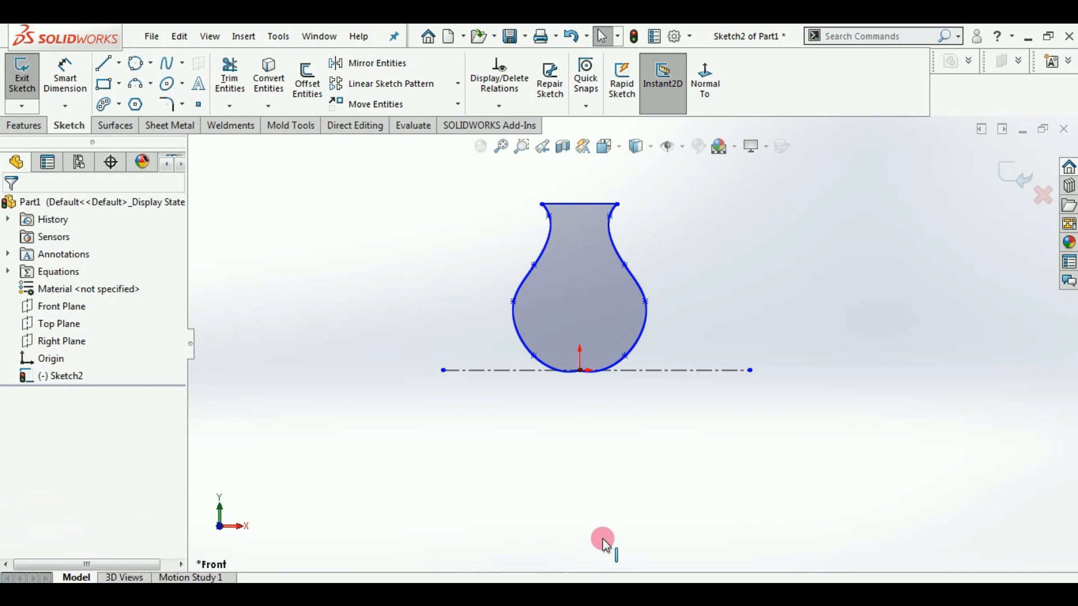
pyautogui.click(691, 371)
pyautogui.press('Delete')
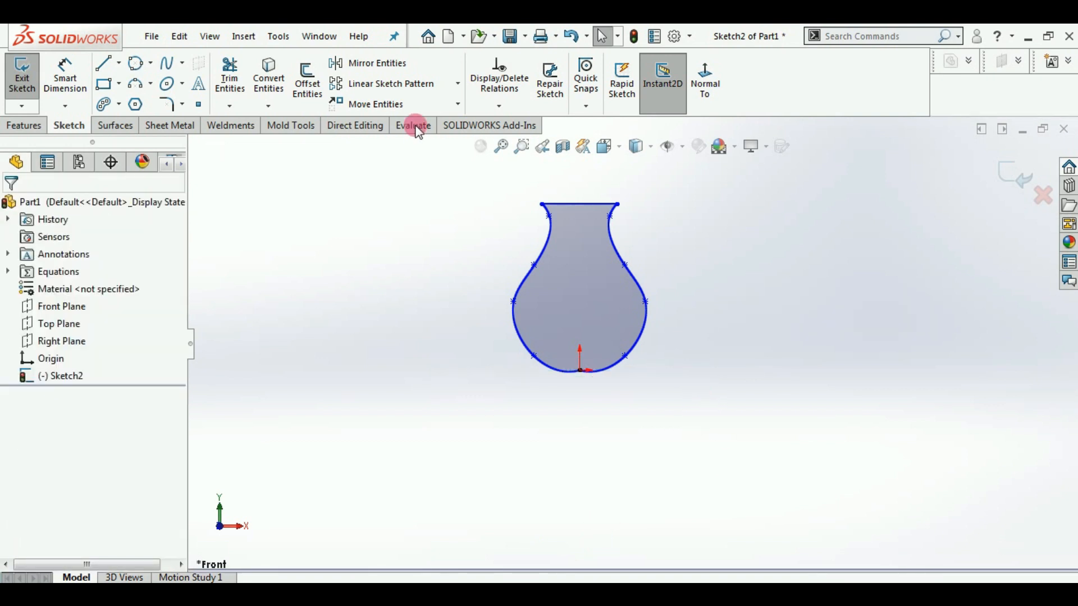
# Step: Offset the entire vase outline outward by 20 mm, with Select chain and Add dimensions on and Reverse off
pyautogui.click(304, 73)
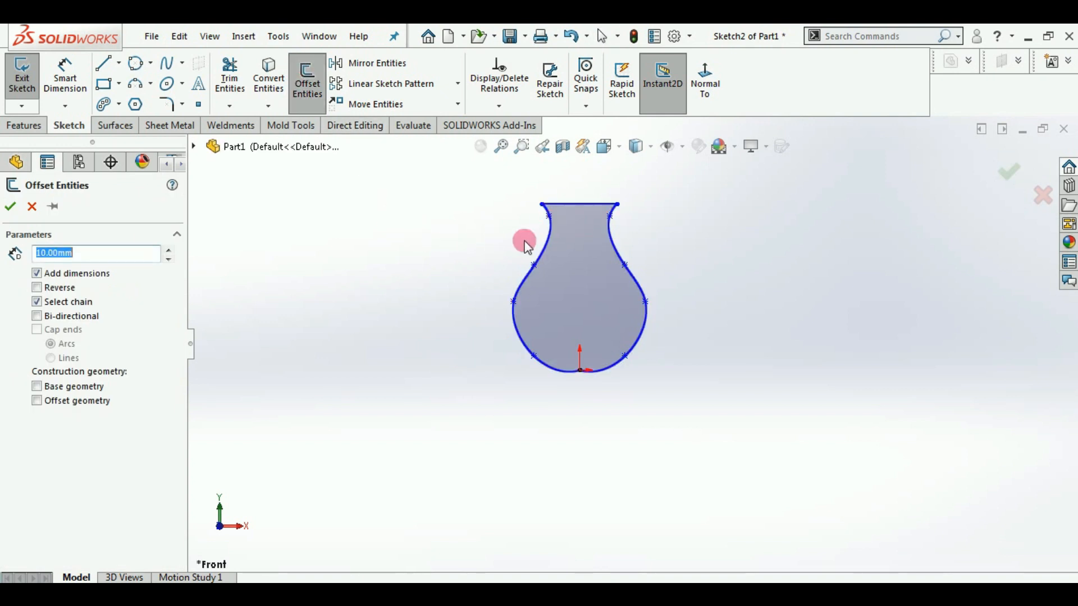
pyautogui.click(548, 238)
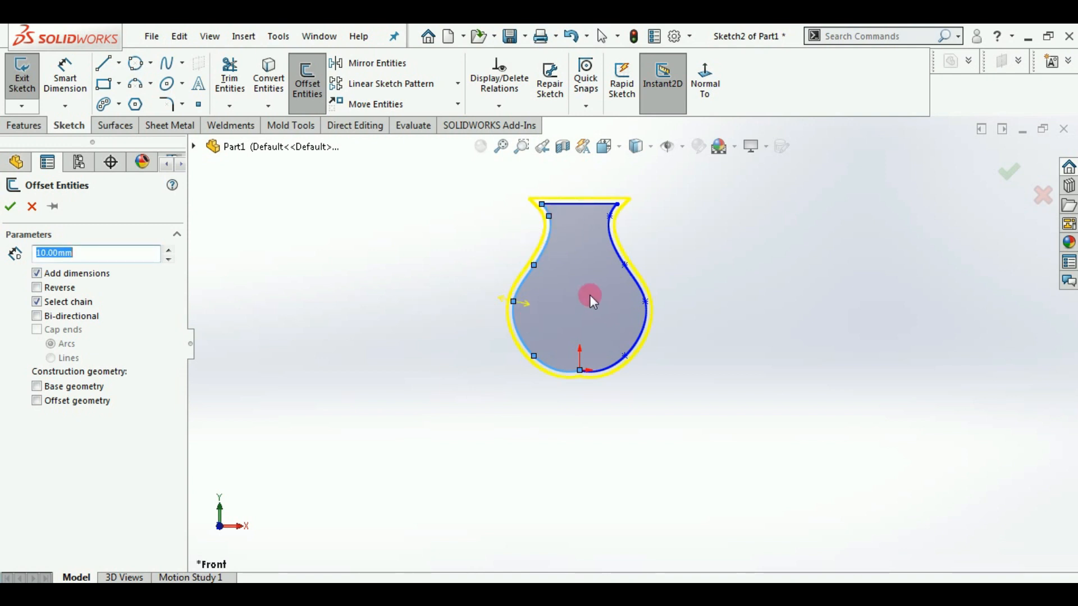
pyautogui.scroll(5, 554, 217)
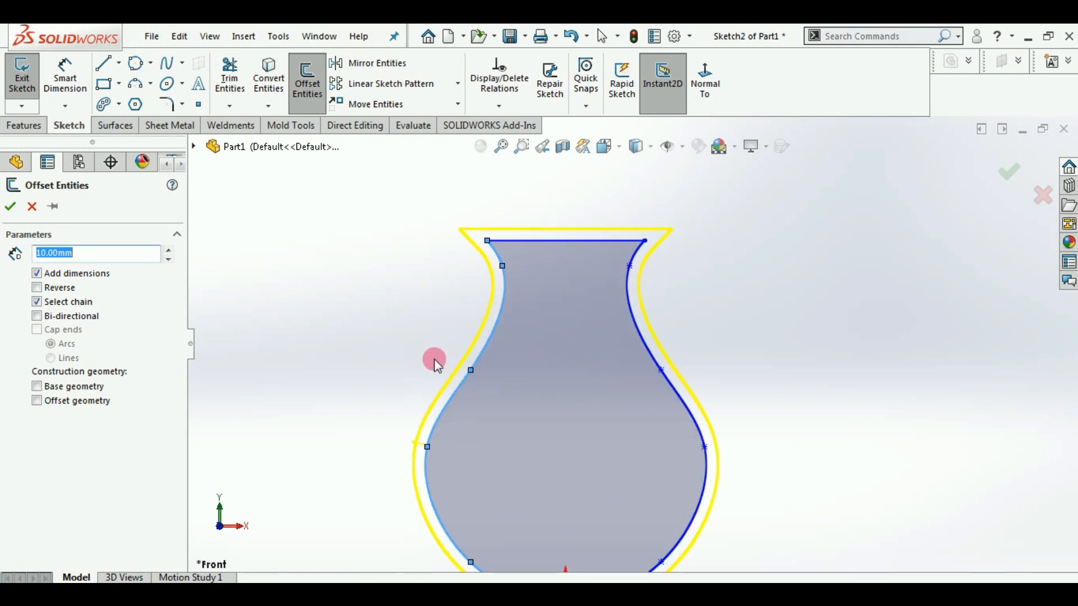
pyautogui.scroll(-4, 506, 483)
pyautogui.scroll(2, 524, 472)
pyautogui.scroll(-1, 524, 471)
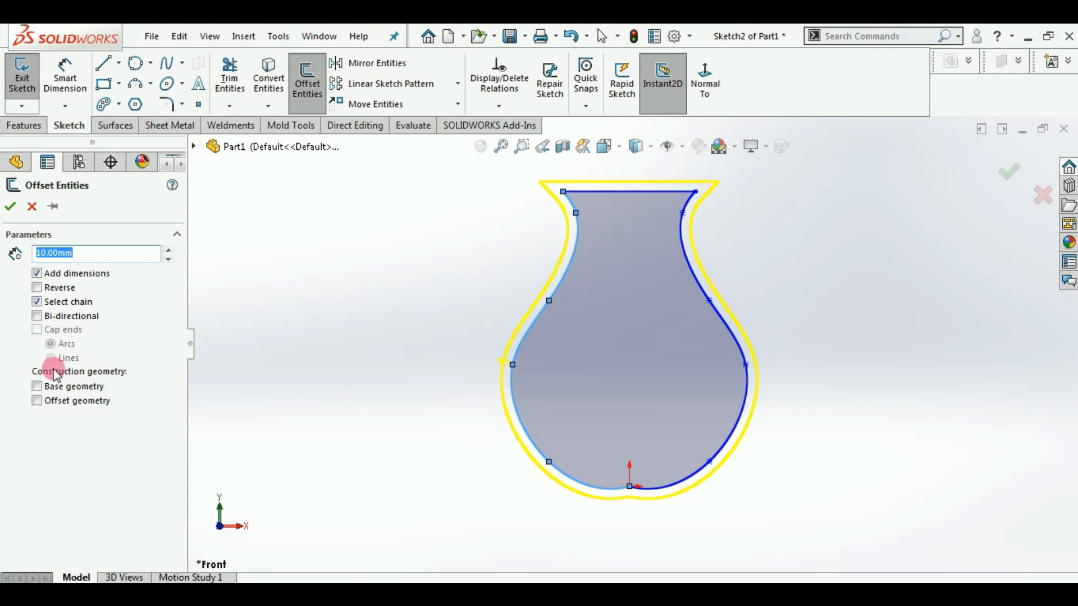
pyautogui.click(37, 288)
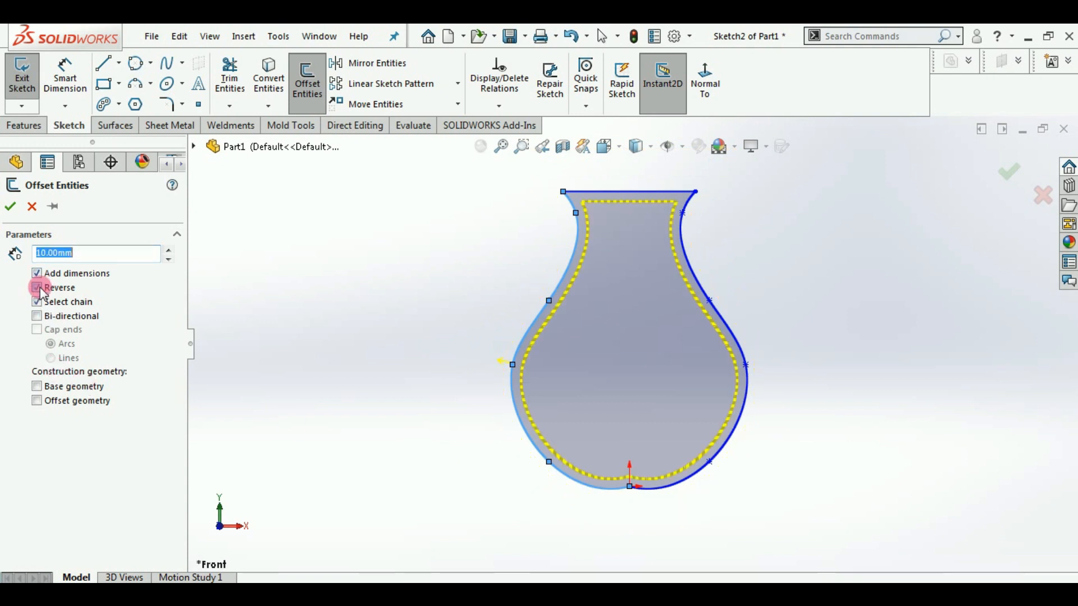
pyautogui.click(37, 288)
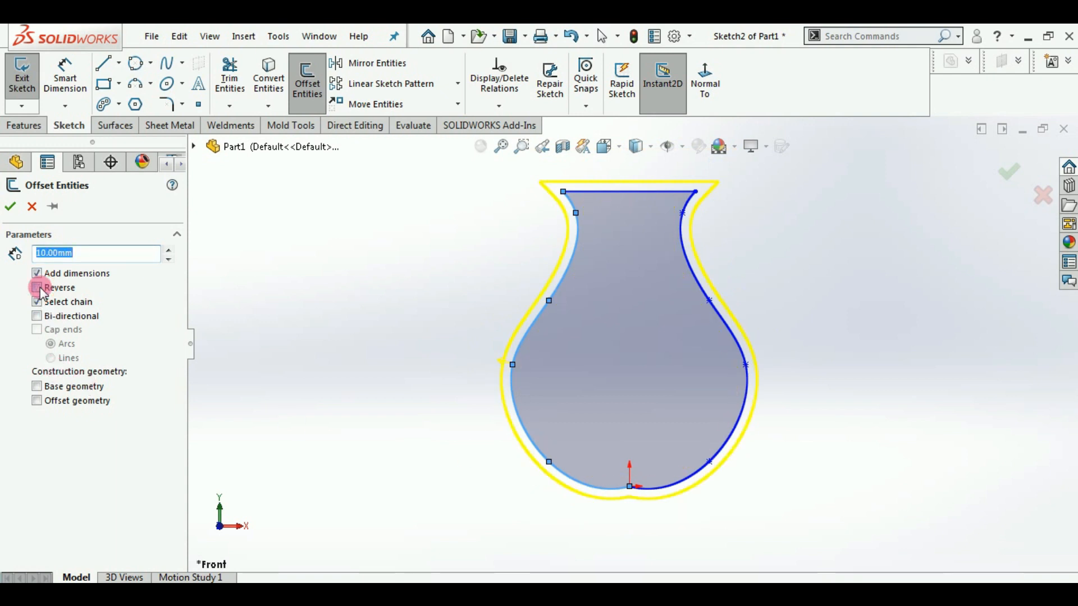
pyautogui.click(11, 205)
pyautogui.click(168, 251)
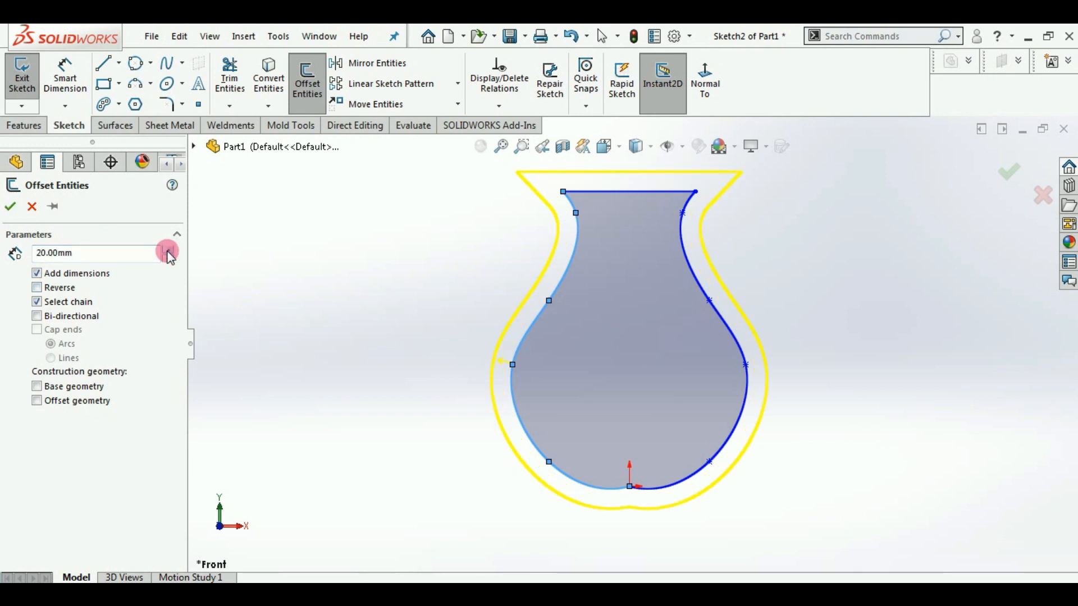
pyautogui.click(11, 206)
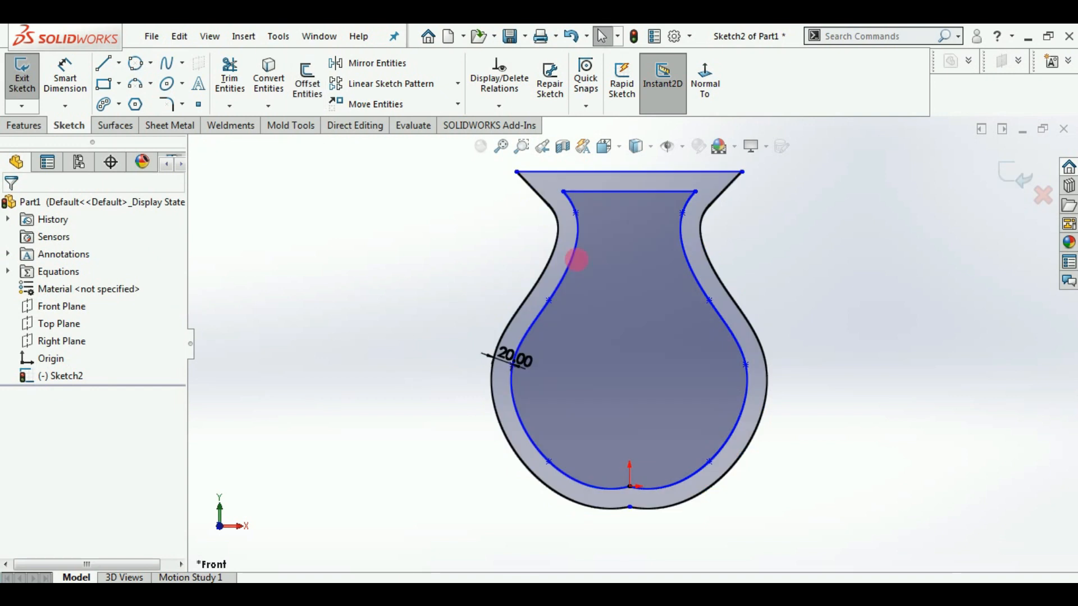
pyautogui.click(550, 350)
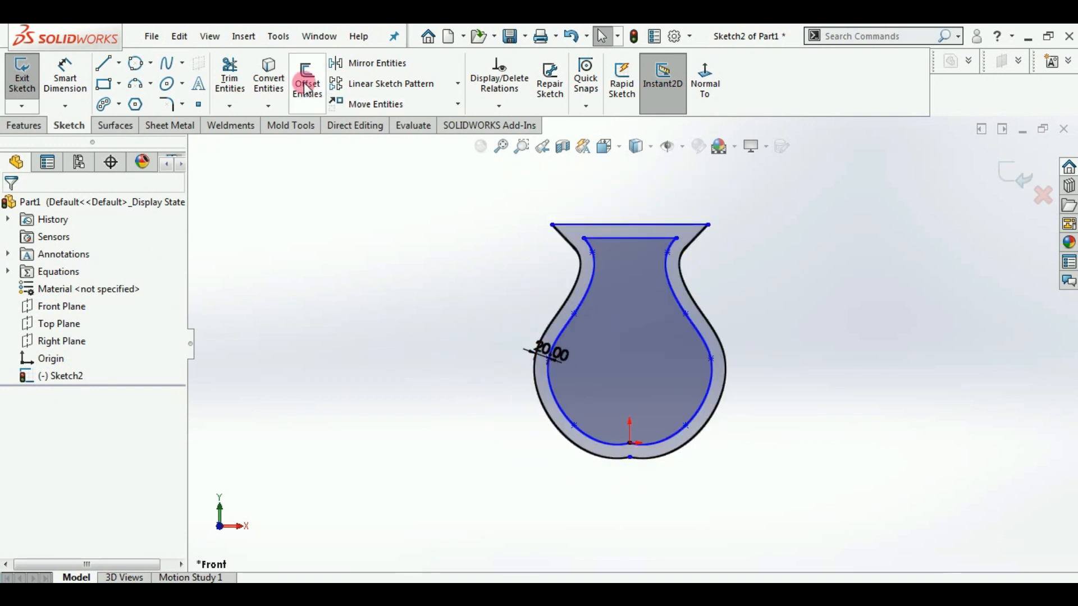
# Step: Sketch a corner rectangle about 89 mm high and roughly twice as wide, to the right of the vase's neck
pyautogui.click(103, 84)
pyautogui.click(824, 253)
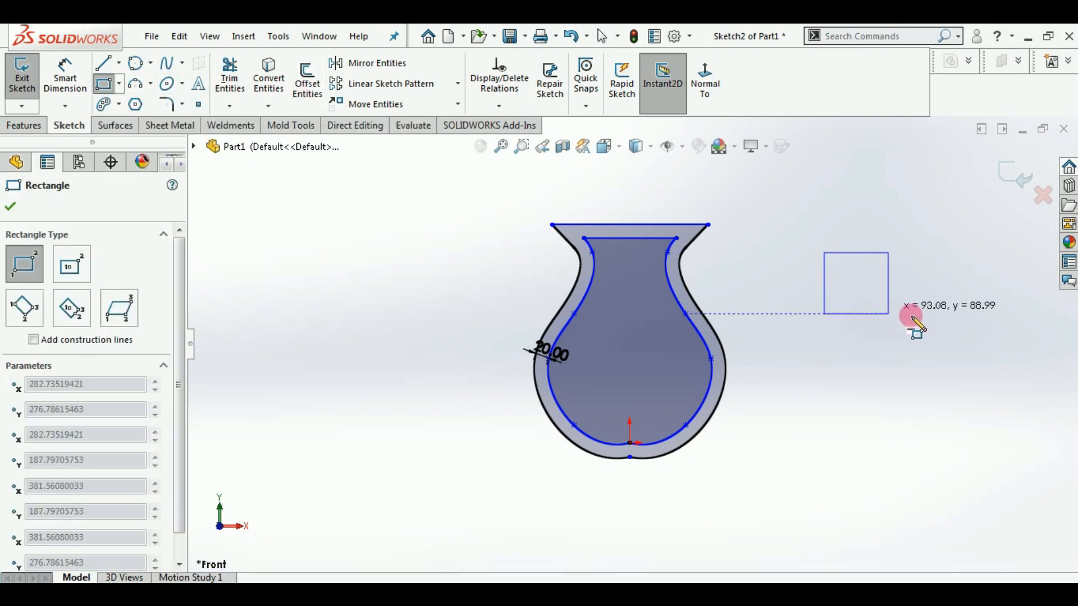
pyautogui.click(949, 315)
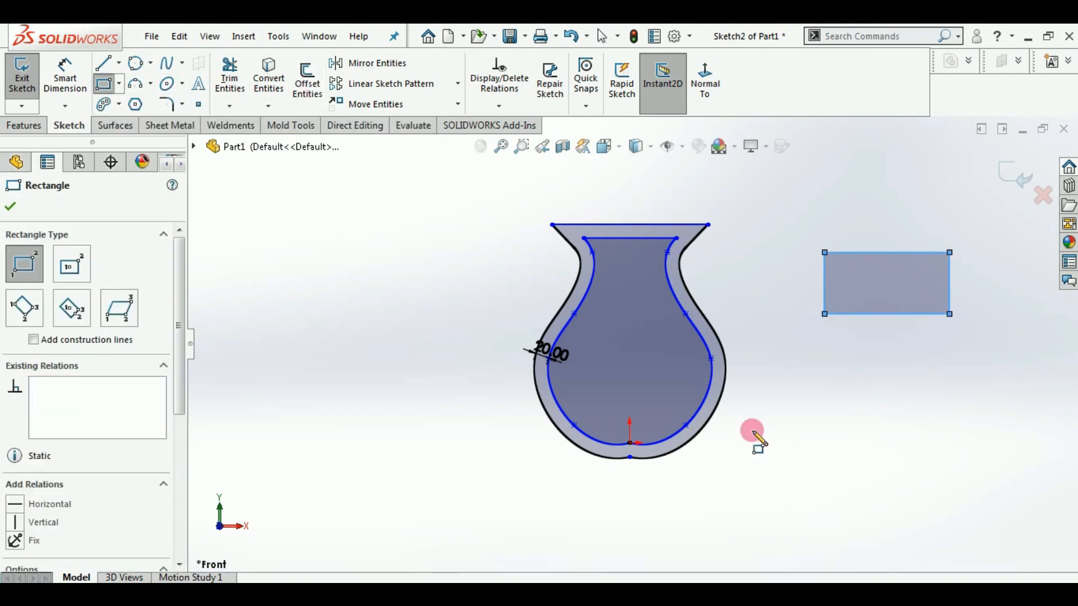
pyautogui.click(10, 206)
# Step: Offset the rectangle inward by 10 mm, using the Reverse option and keeping the dimension
pyautogui.click(307, 81)
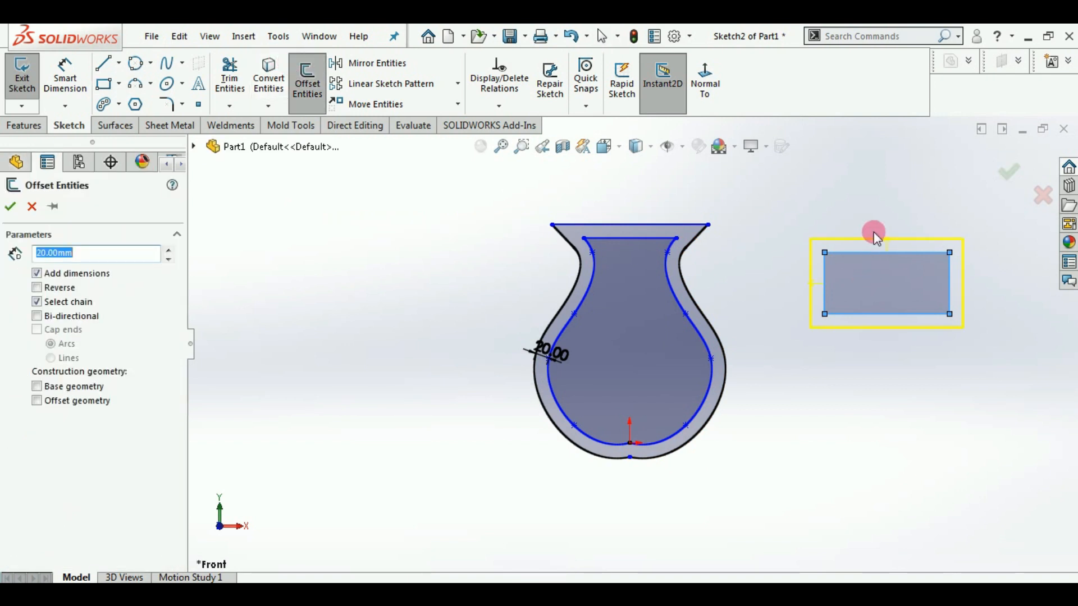
pyautogui.click(37, 288)
pyautogui.scroll(-5, 969, 251)
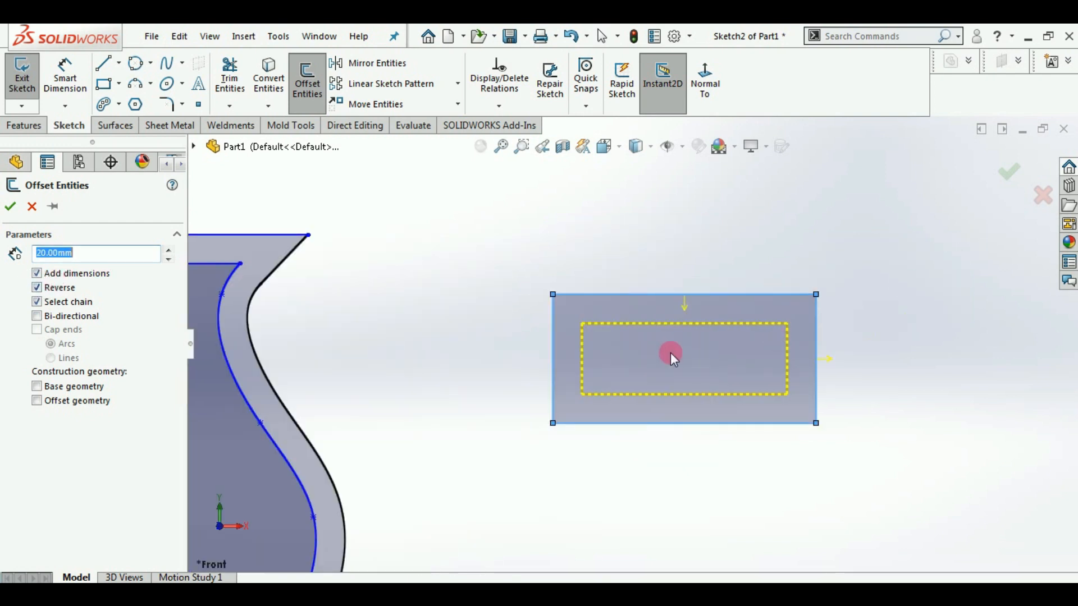
pyautogui.scroll(2, 630, 354)
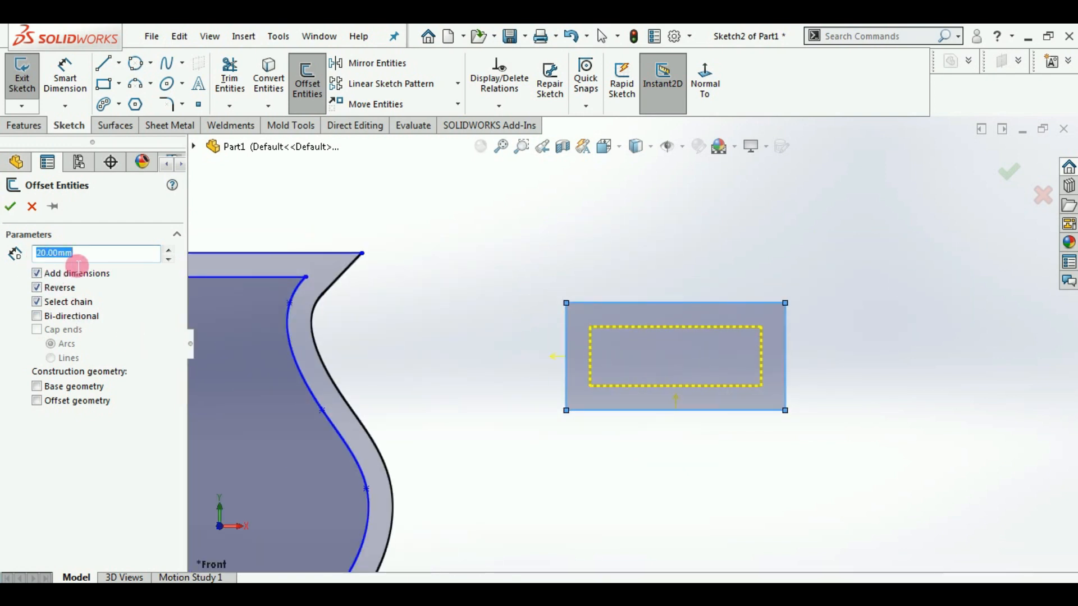
pyautogui.write('10')
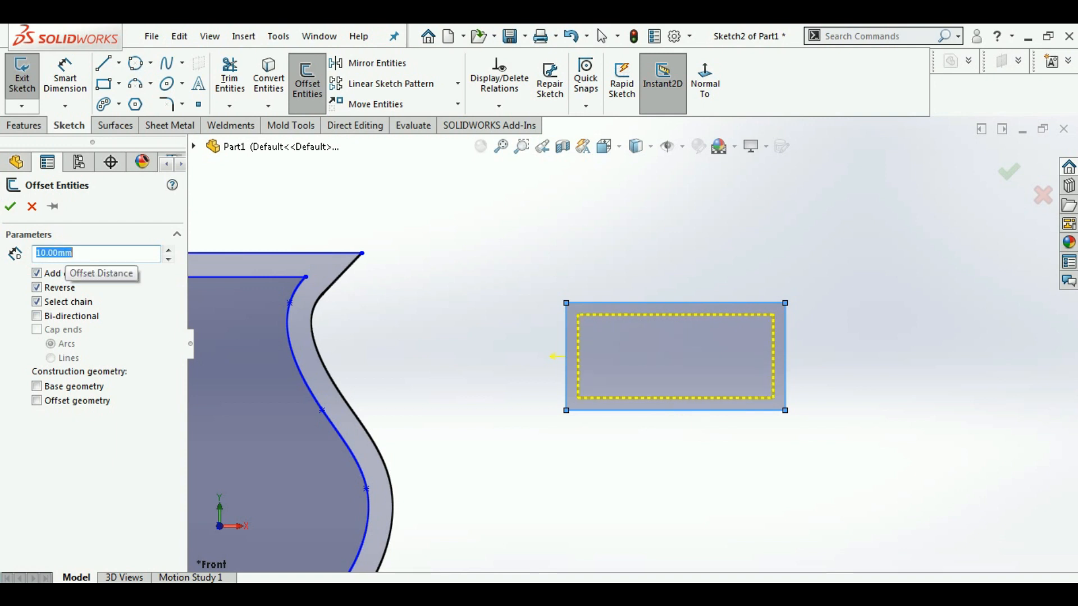
pyautogui.click(9, 206)
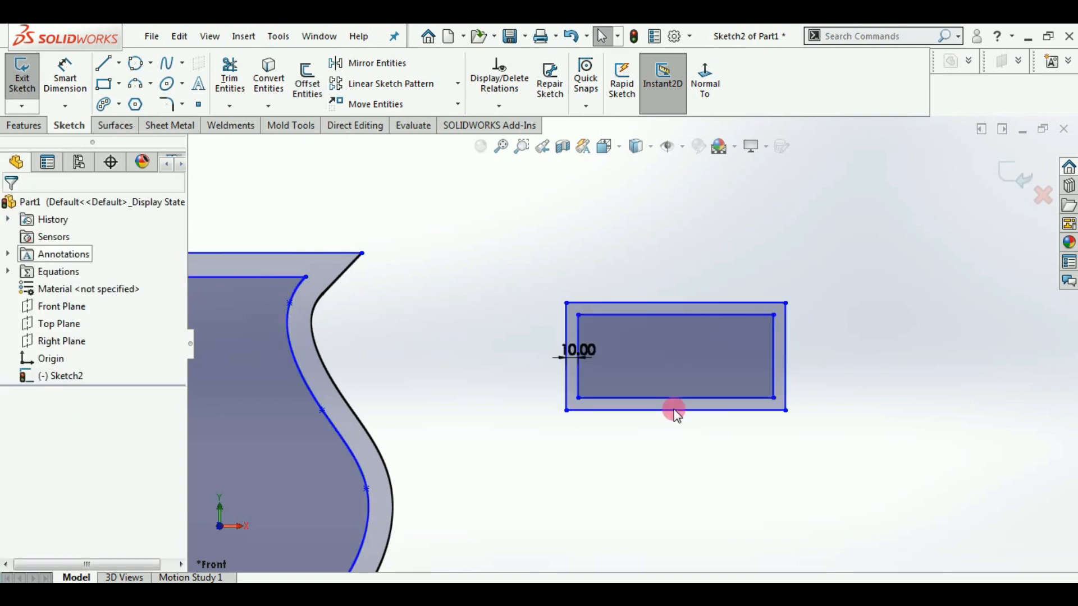
# Step: Delete the vase, the rectangle and both of their offset outlines to clear the sketch
pyautogui.scroll(-2, 706, 374)
pyautogui.scroll(6, 706, 374)
pyautogui.scroll(-1, 621, 358)
pyautogui.scroll(-2, 616, 345)
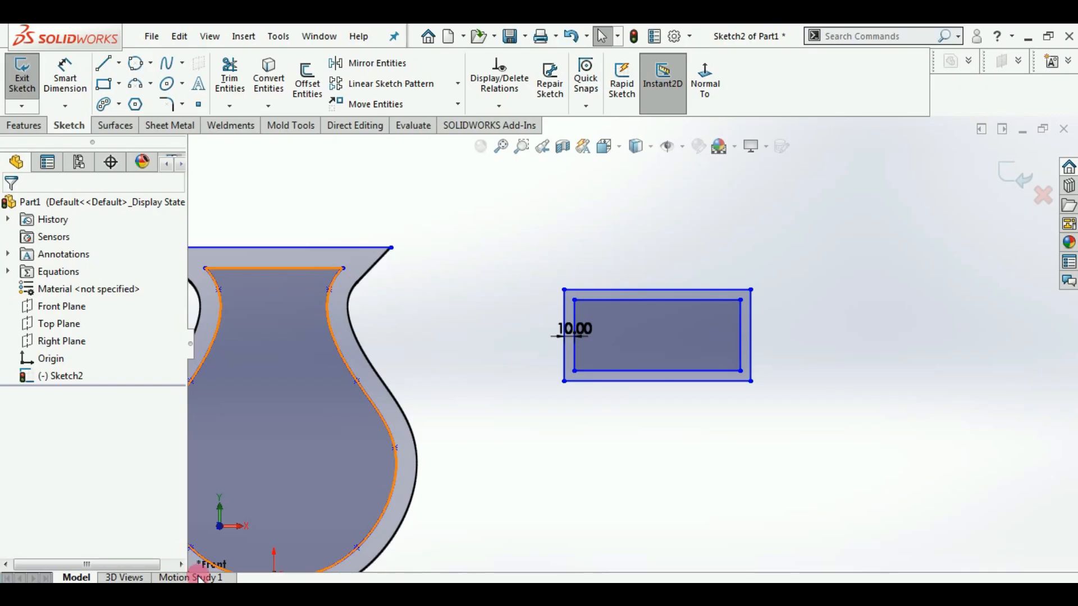
pyautogui.scroll(5, 511, 435)
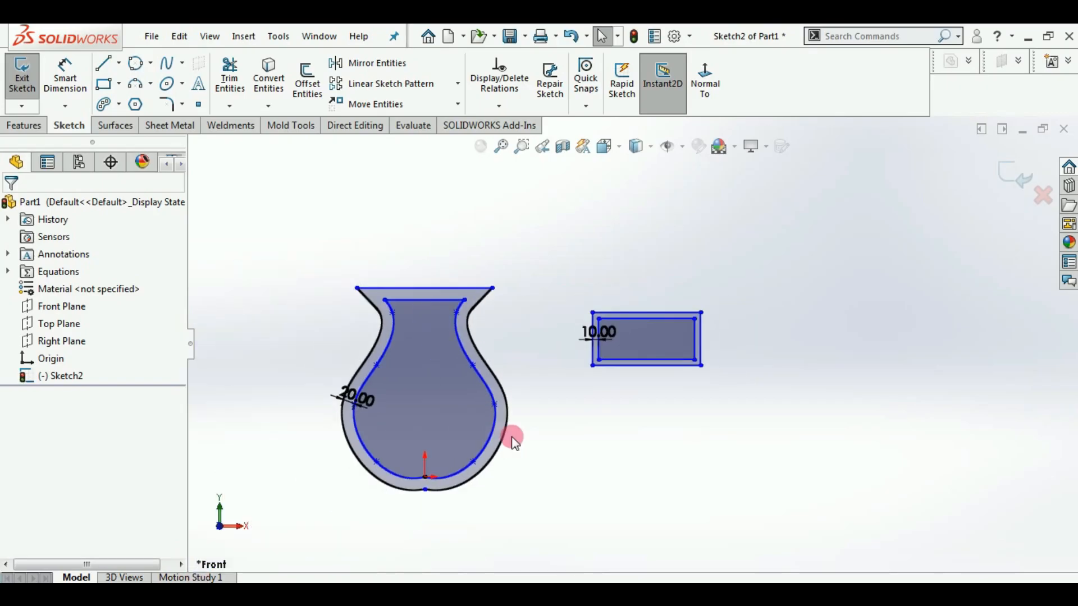
pyautogui.moveTo(763, 507); pyautogui.dragTo(398, 252)
pyautogui.press('Delete')
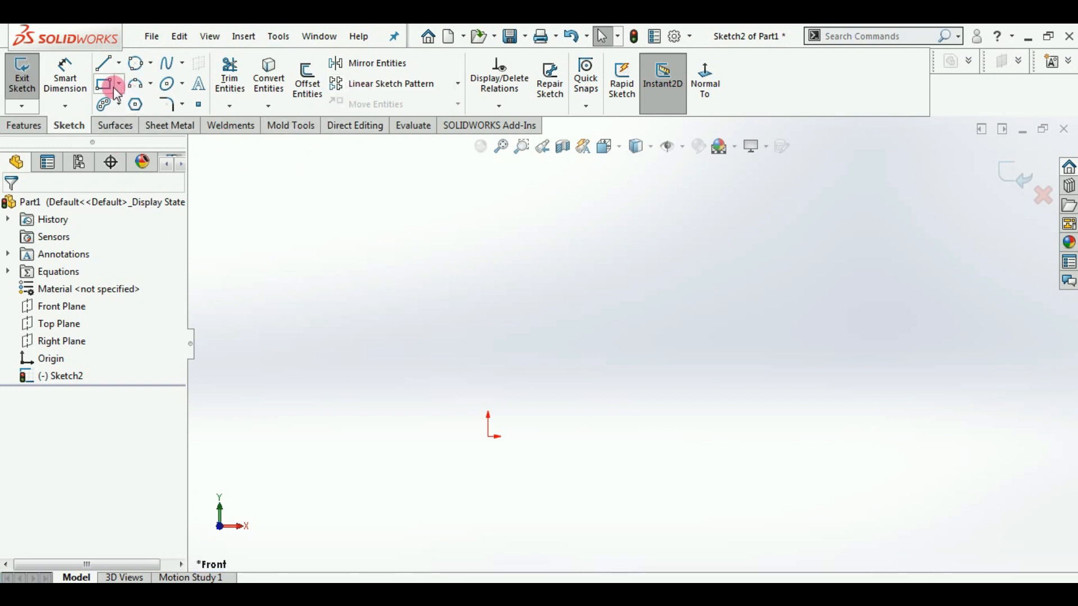
# Step: Sketch a large center-point circle centered on the origin
pyautogui.click(152, 65)
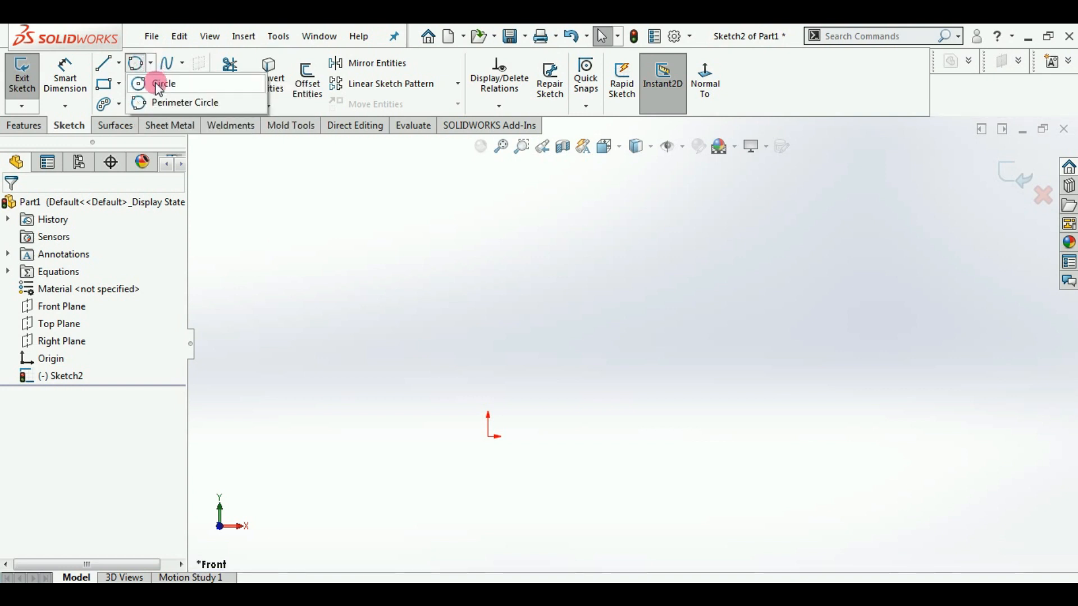
pyautogui.click(159, 89)
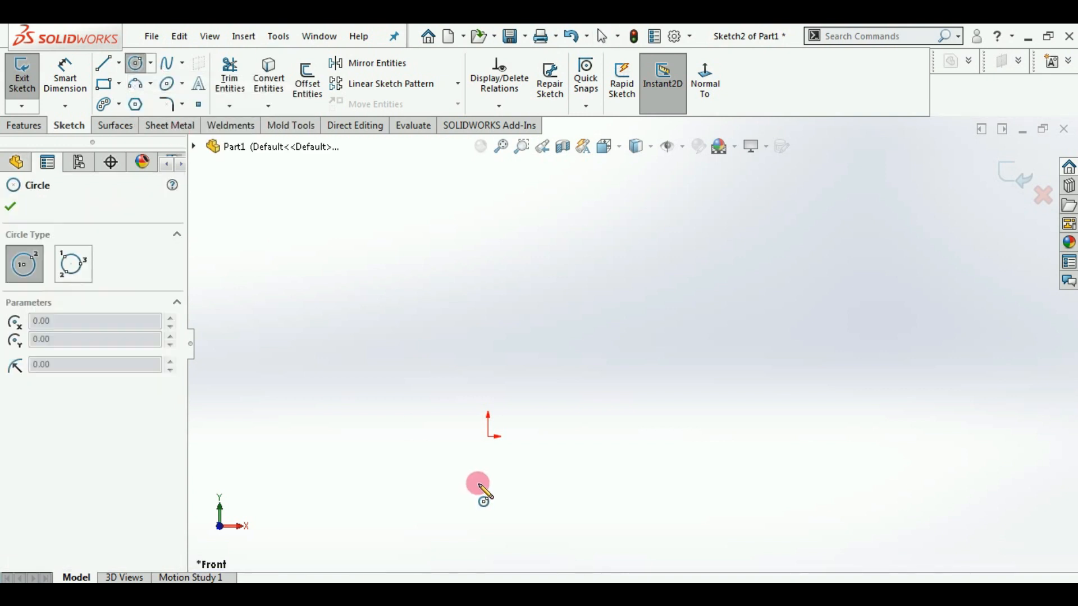
pyautogui.click(489, 437)
pyautogui.click(434, 275)
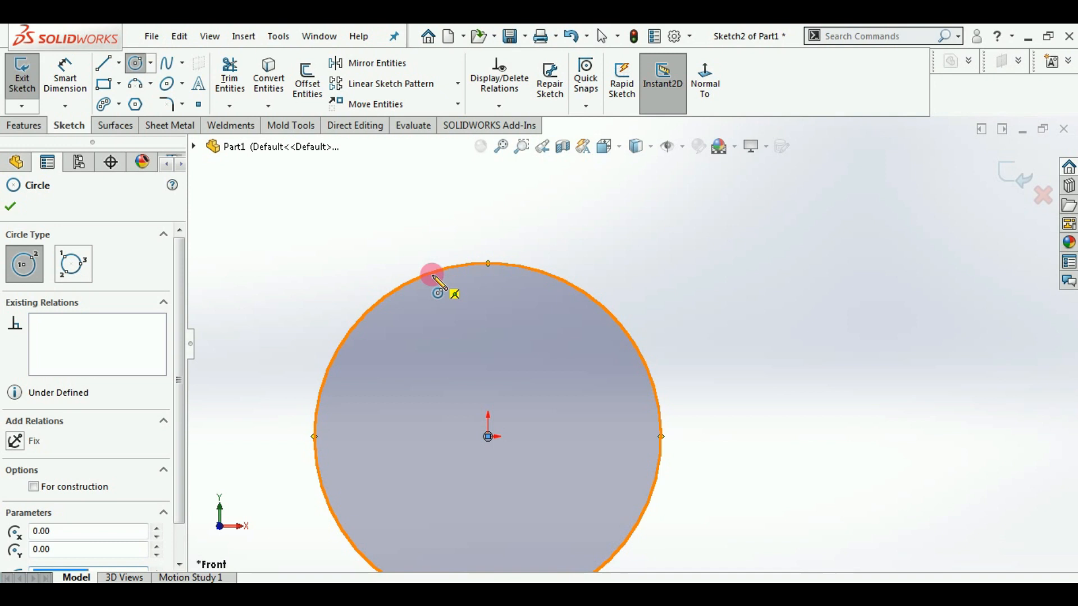
pyautogui.click(10, 207)
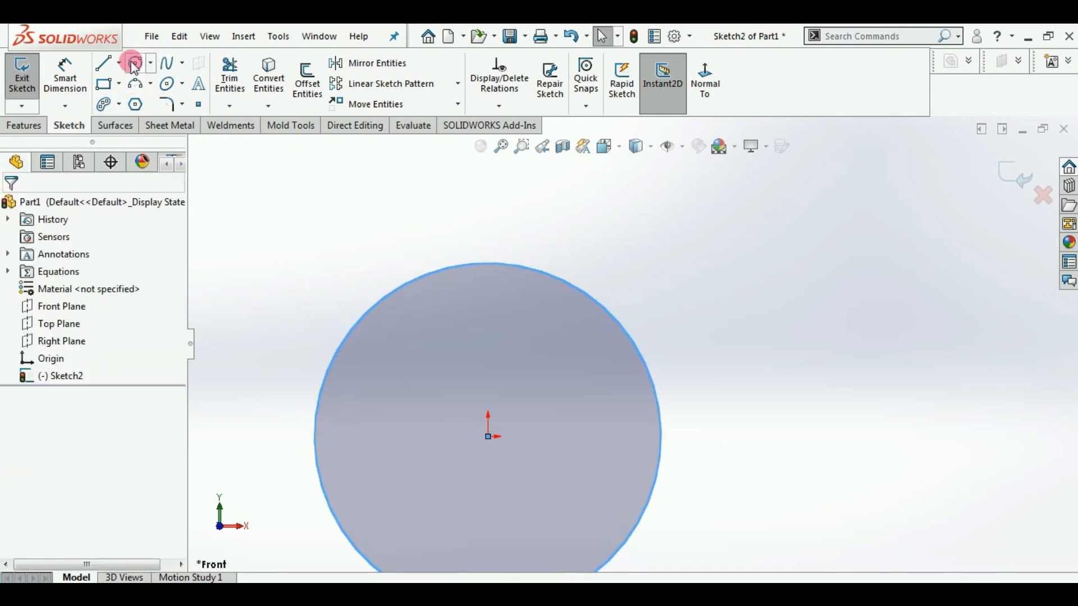
# Step: Sketch a small circle inside the large one, centered about 292 mm directly above the origin
pyautogui.click(134, 63)
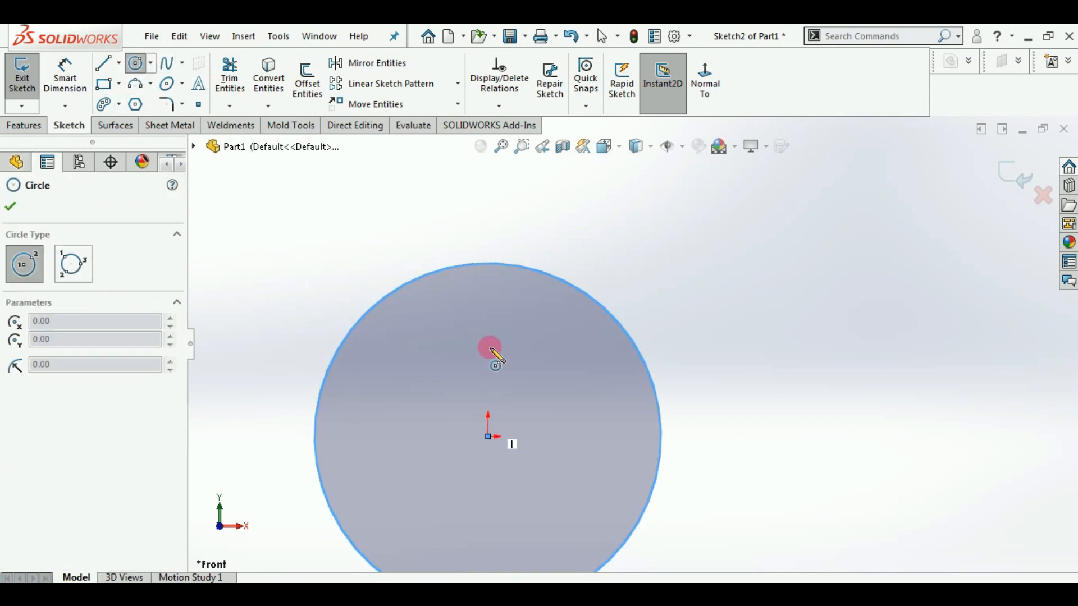
pyautogui.click(495, 314)
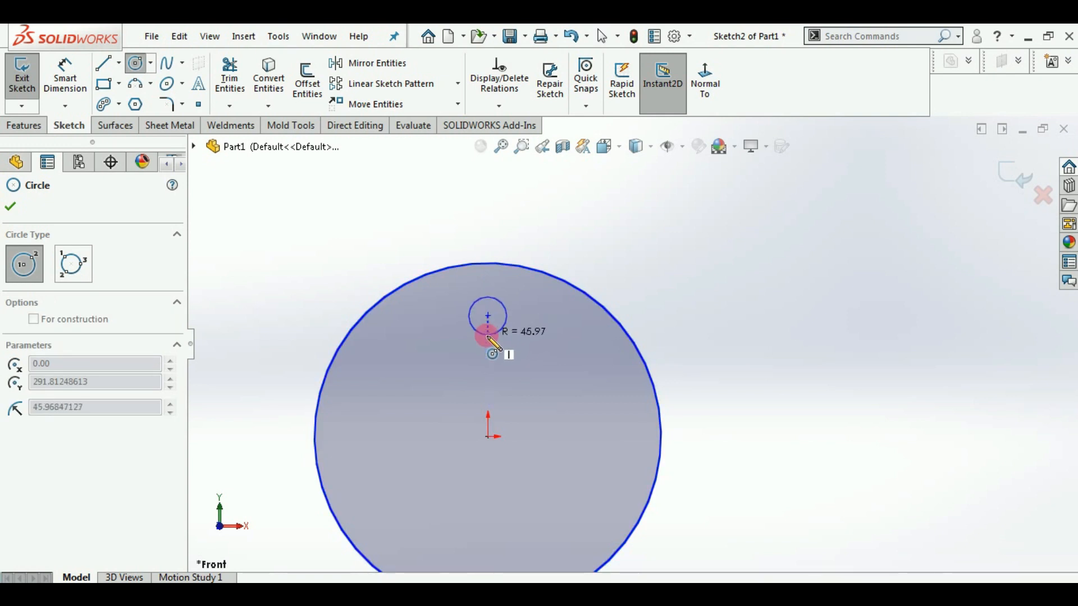
pyautogui.click(490, 339)
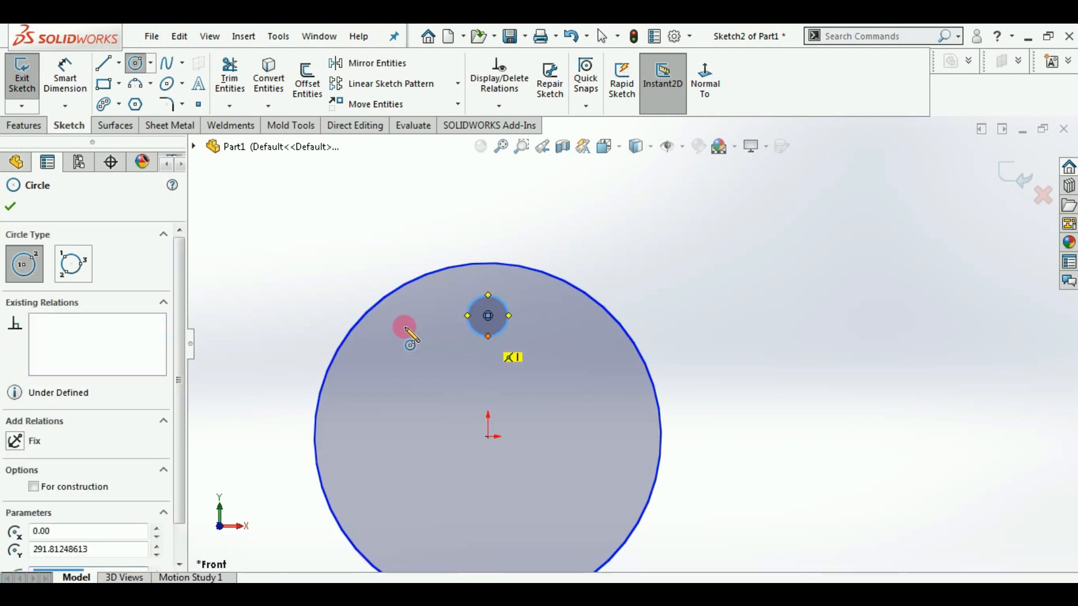
# Step: Create a circular sketch pattern of the small circle about the origin with 8 equally spaced instances over 360 degrees
pyautogui.click(10, 207)
pyautogui.press('z')
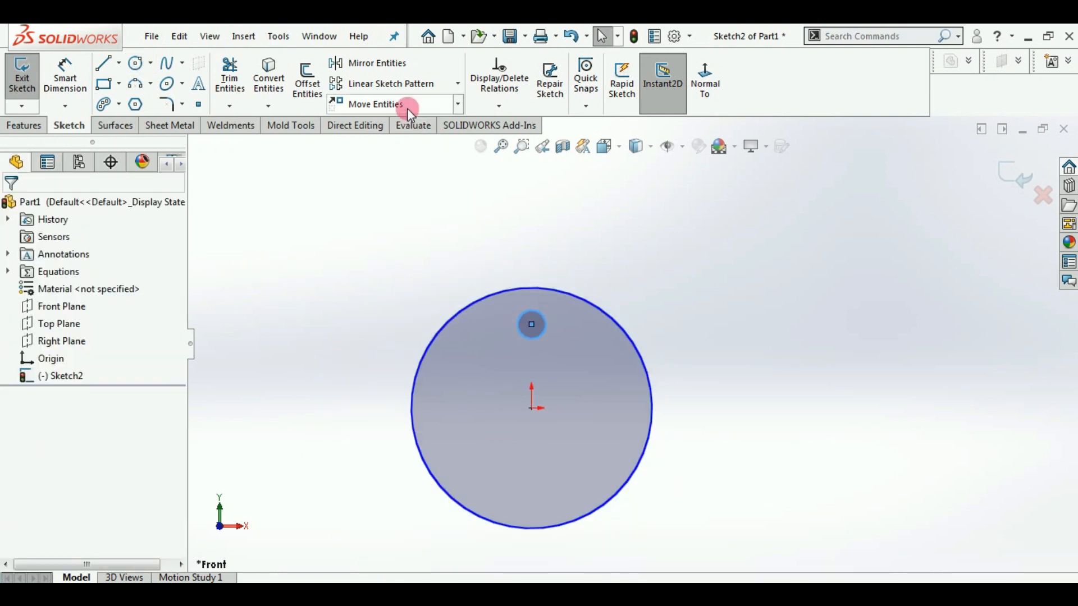
pyautogui.click(459, 85)
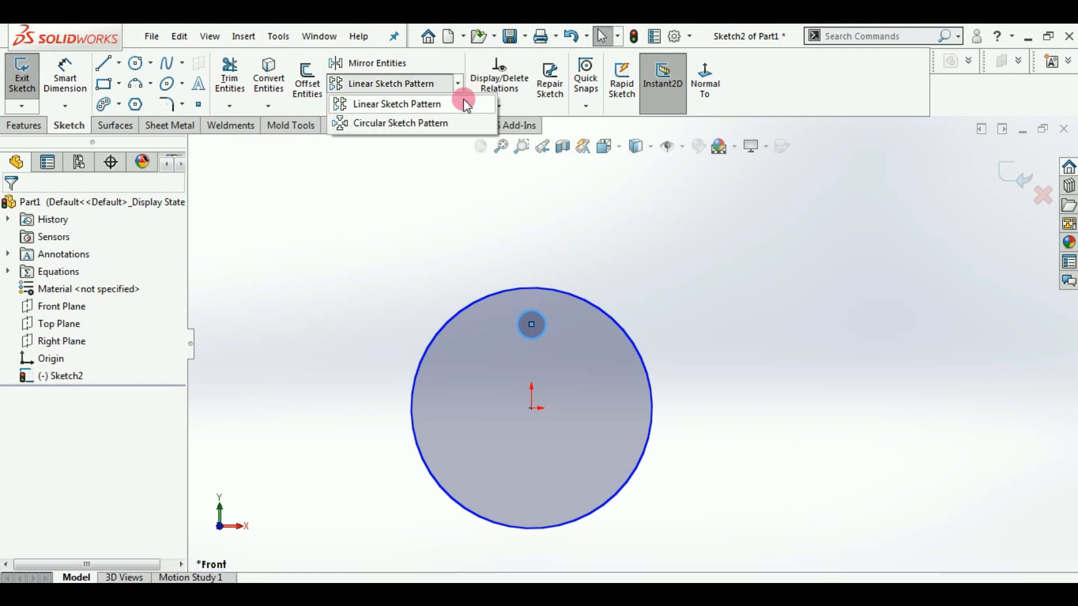
pyautogui.click(420, 125)
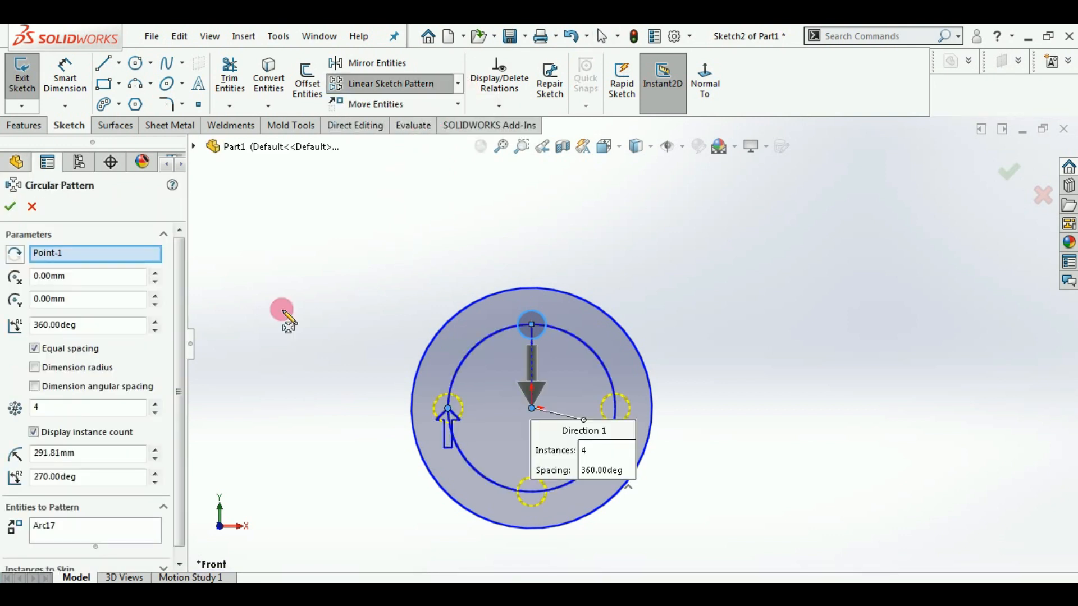
pyautogui.click(532, 410)
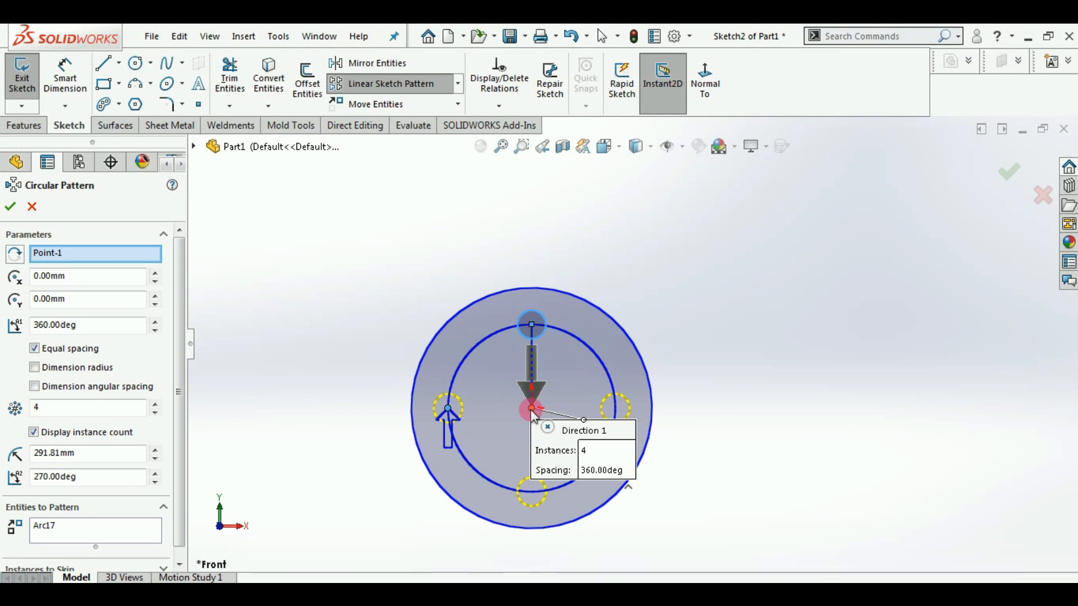
pyautogui.click(155, 404)
pyautogui.click(155, 404)
pyautogui.click(155, 404)
pyautogui.click(155, 404)
pyautogui.click(6, 207)
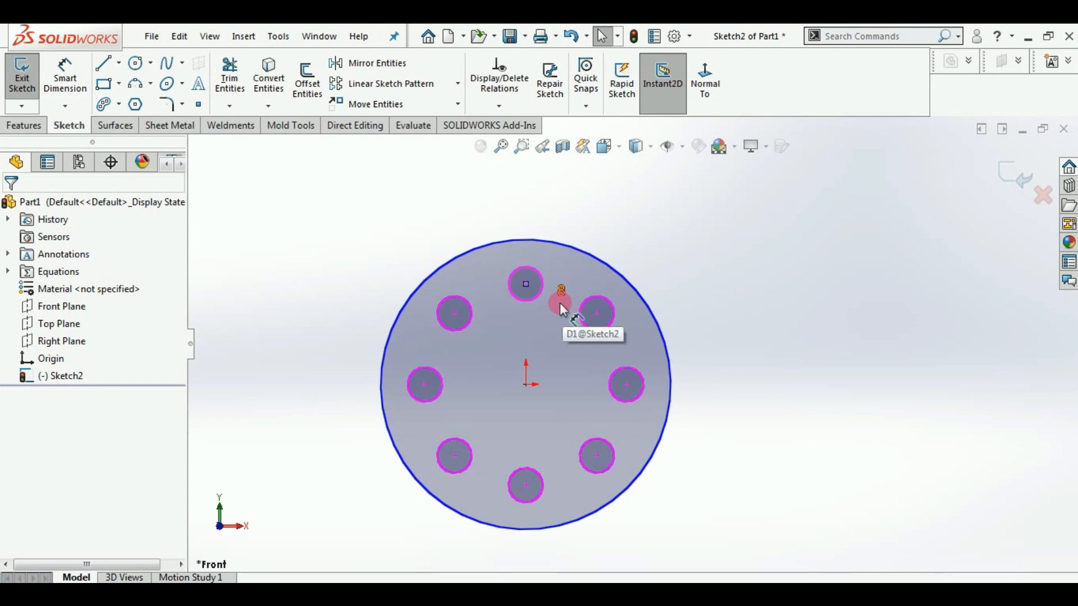
# Step: Sketch a zigzag chain of nine connected lines crossing the large circle and several of its patterned holes
pyautogui.scroll(1, 559, 309)
pyautogui.scroll(1, 558, 312)
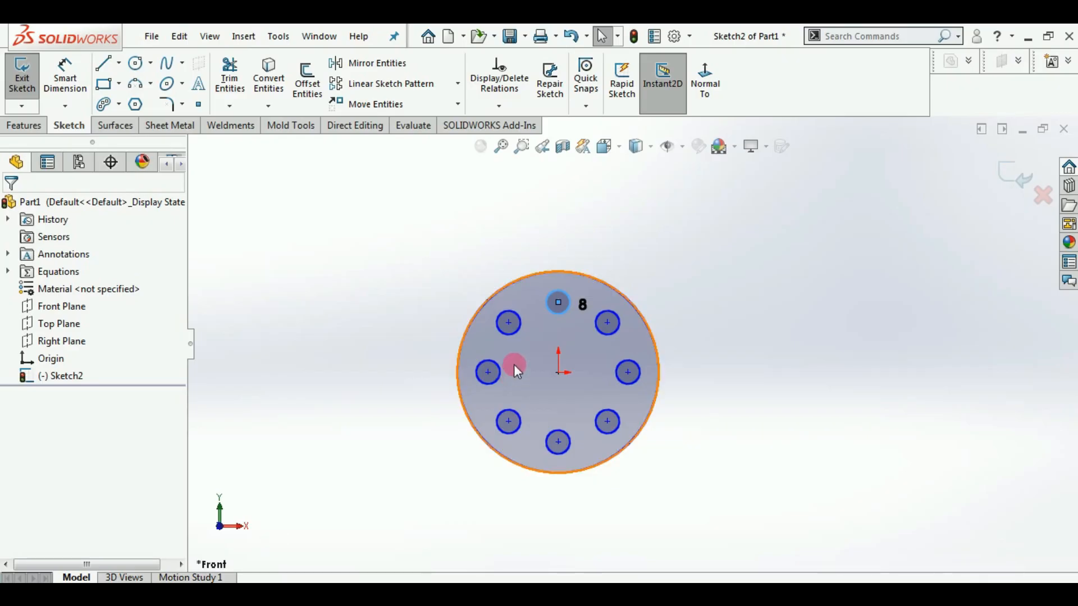
pyautogui.click(104, 62)
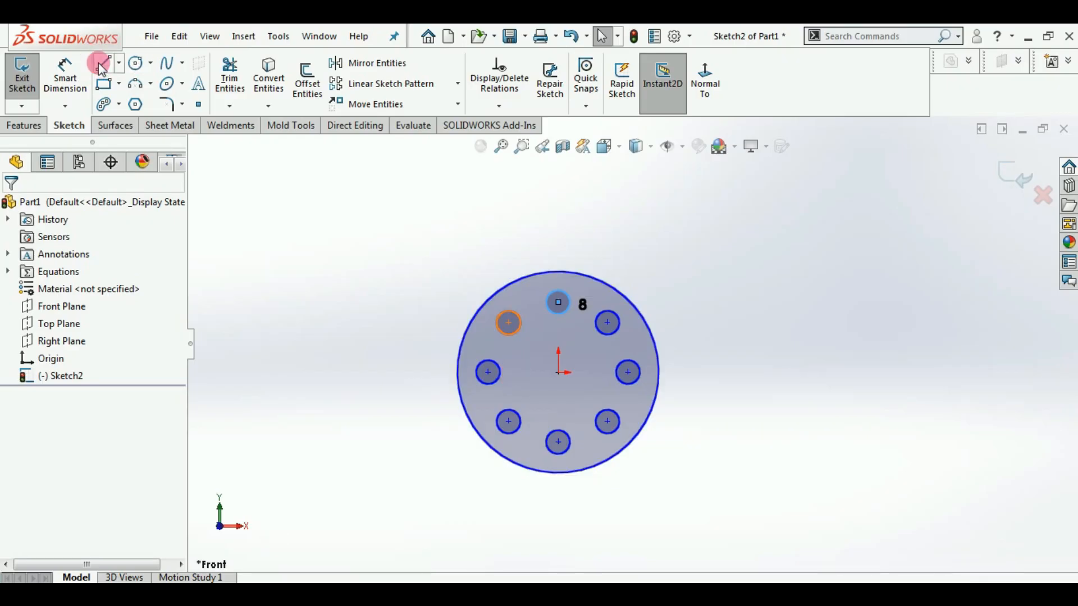
pyautogui.click(313, 290)
pyautogui.click(597, 235)
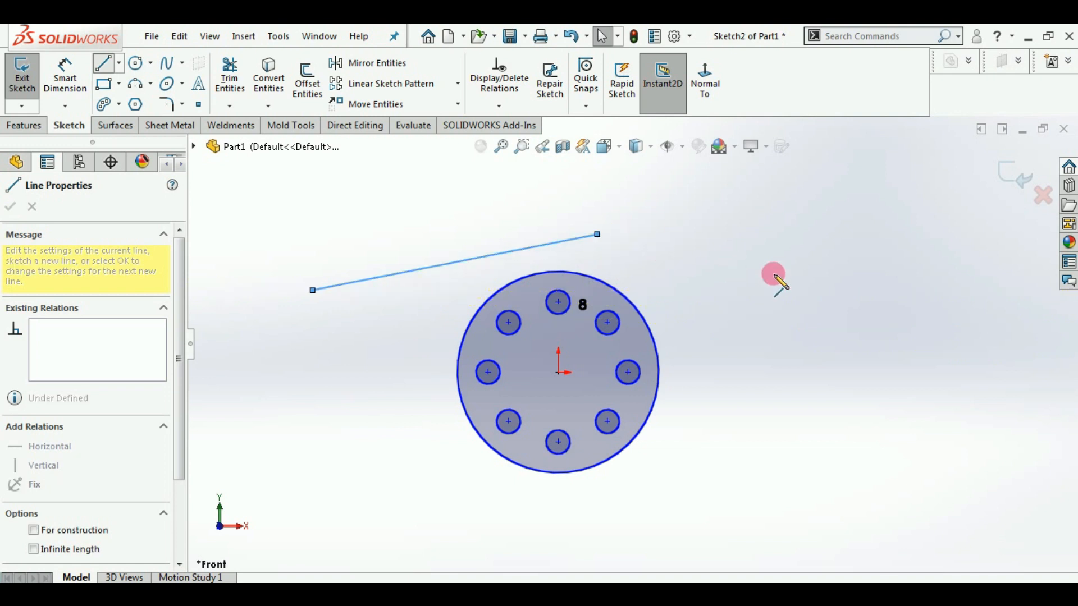
pyautogui.click(792, 281)
pyautogui.click(333, 371)
pyautogui.click(673, 433)
pyautogui.click(726, 347)
pyautogui.click(668, 263)
pyautogui.click(694, 207)
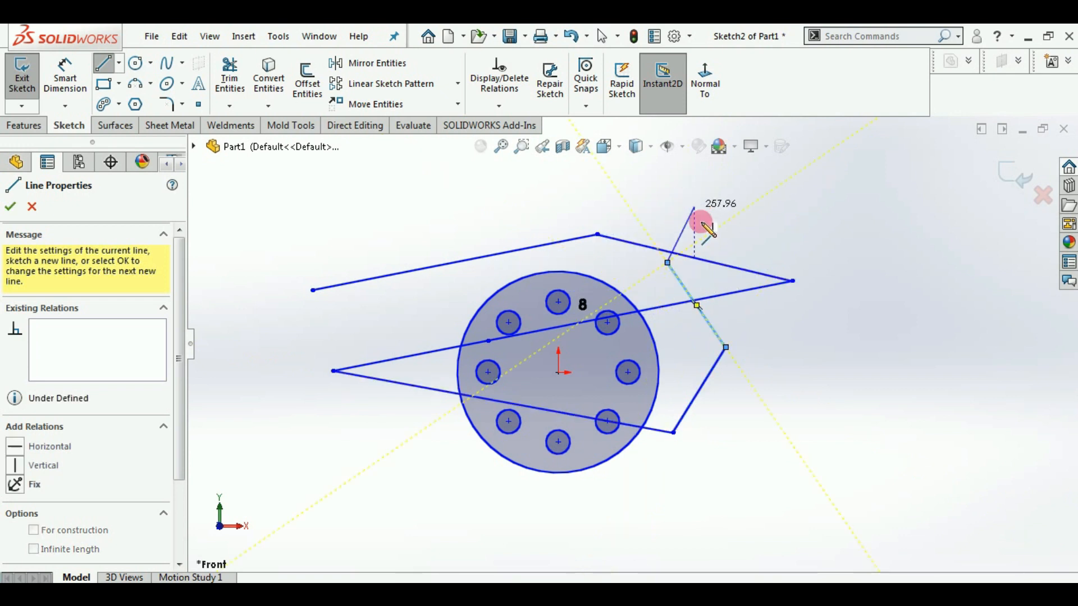
pyautogui.click(396, 421)
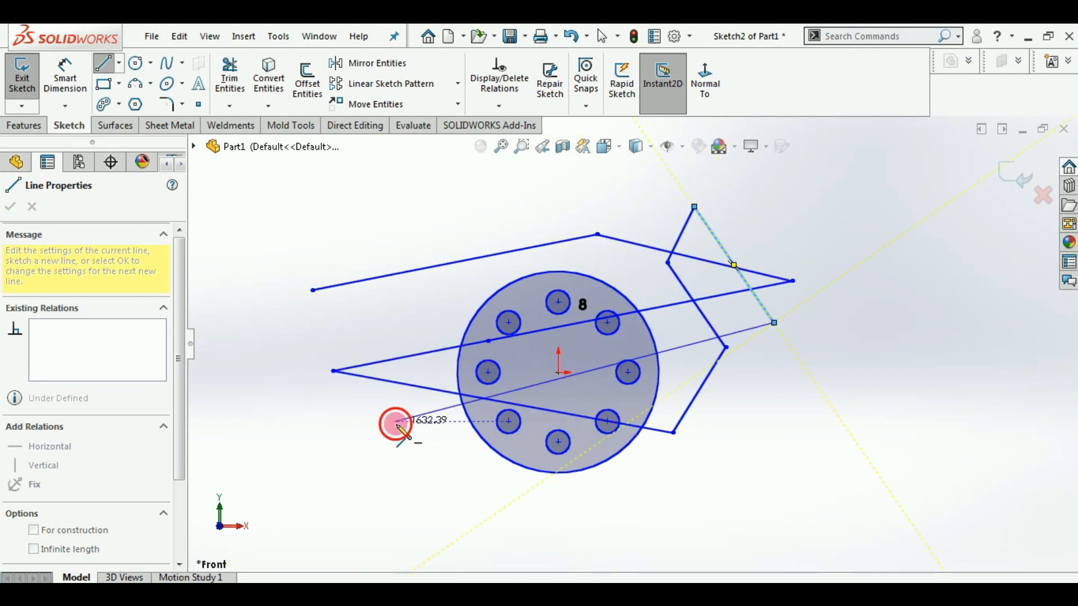
pyautogui.rightClick(381, 237)
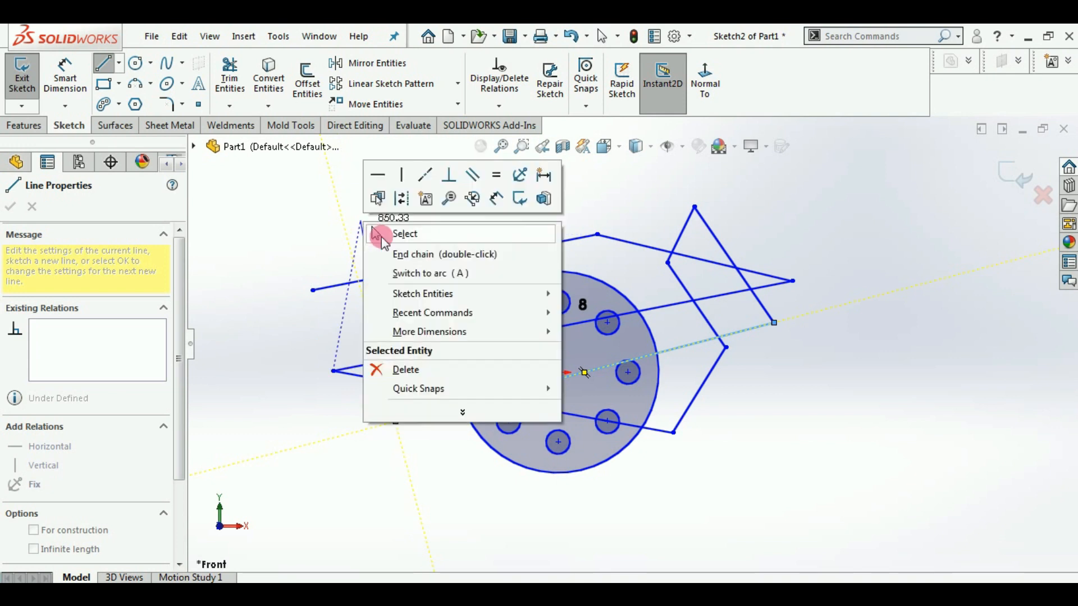
pyautogui.click(393, 235)
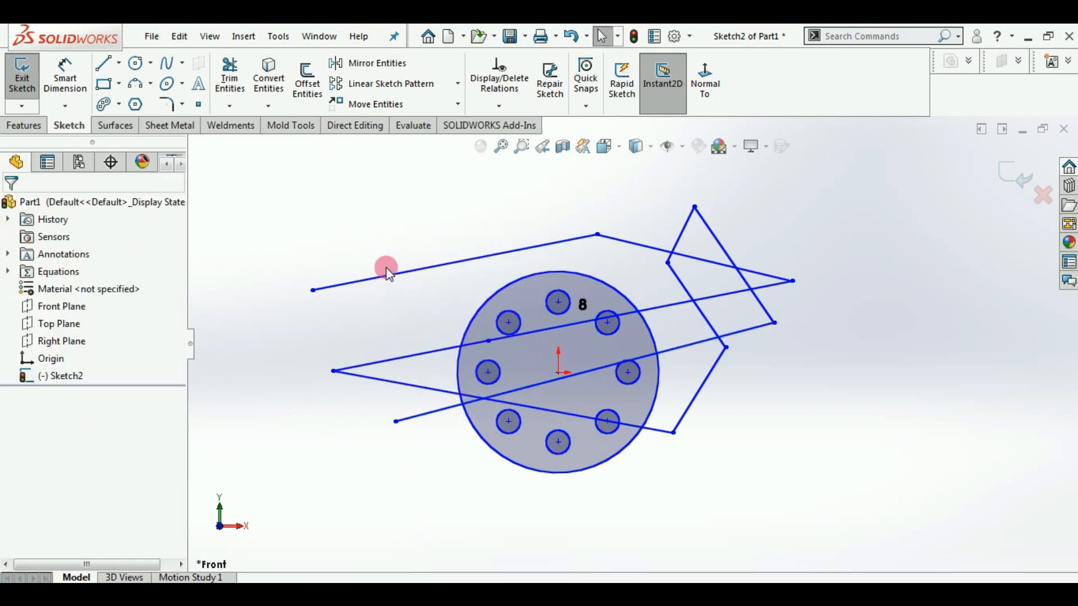
# Step: Power trim the top line between the two slanted lines it crosses, plus the line piece inside the upper-right hole
pyautogui.click(235, 83)
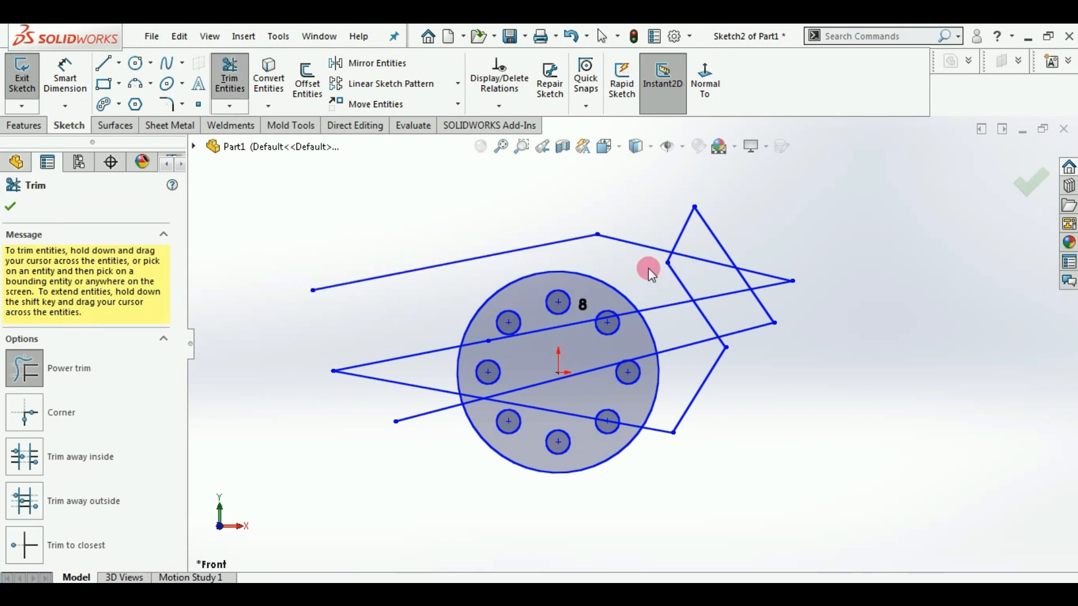
pyautogui.moveTo(694, 268)
pyautogui.mouseDown()
pyautogui.moveTo(696, 244)
pyautogui.moveTo(735, 284)
pyautogui.moveTo(734, 235)
pyautogui.mouseUp()
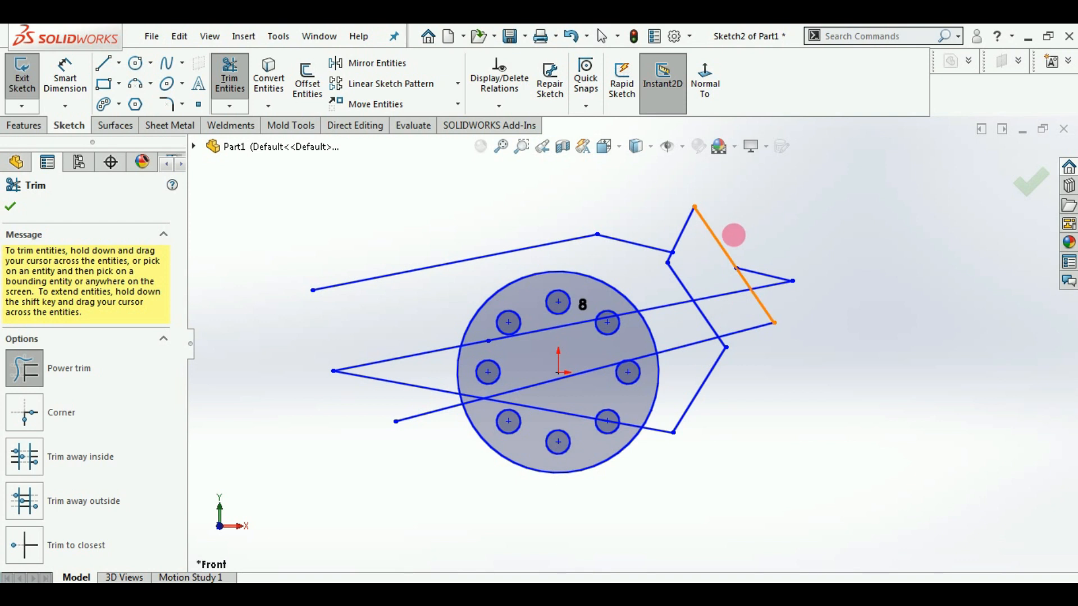
pyautogui.scroll(-4, 734, 236)
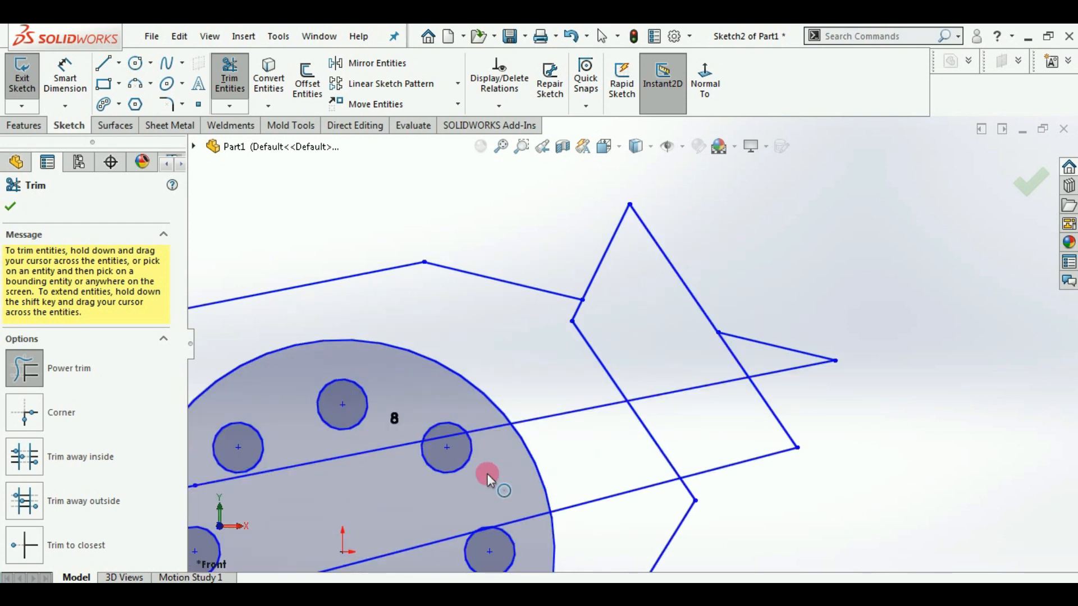
pyautogui.scroll(-5, 433, 441)
pyautogui.moveTo(554, 365)
pyautogui.mouseDown()
pyautogui.moveTo(551, 392)
pyautogui.moveTo(469, 433)
pyautogui.mouseUp()
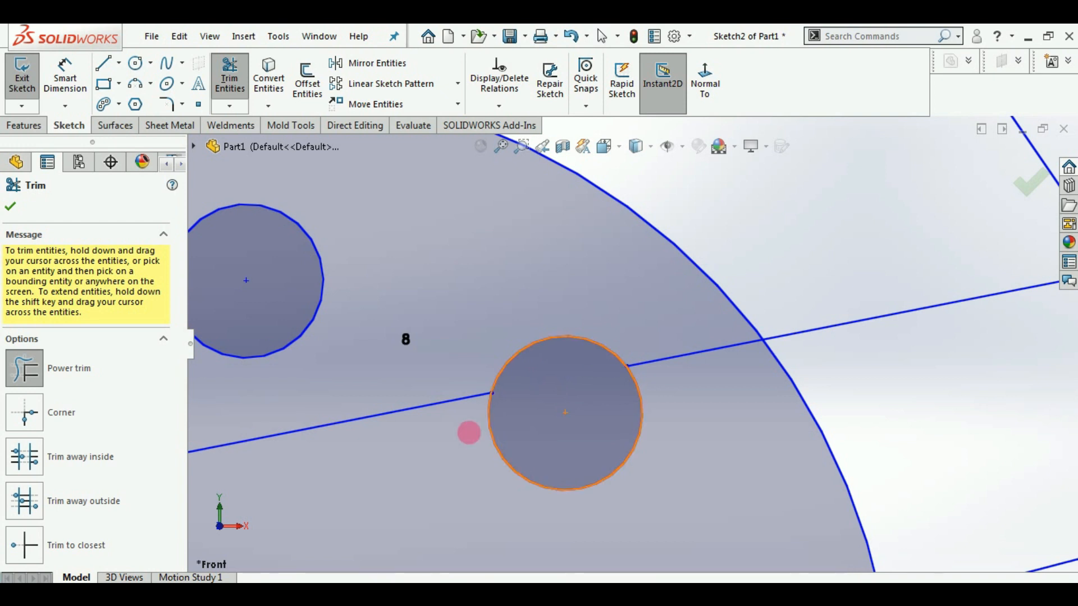
# Step: Power trim the short line piece cutting across the top of the hole at the large circle's right side
pyautogui.scroll(5, 475, 437)
pyautogui.scroll(-4, 688, 470)
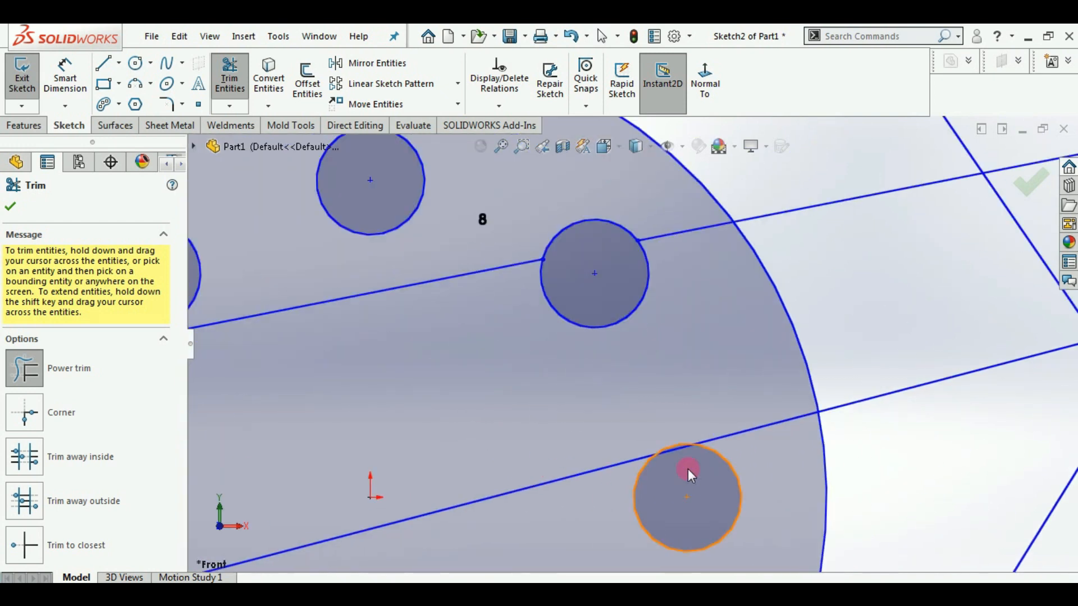
pyautogui.scroll(-5, 689, 469)
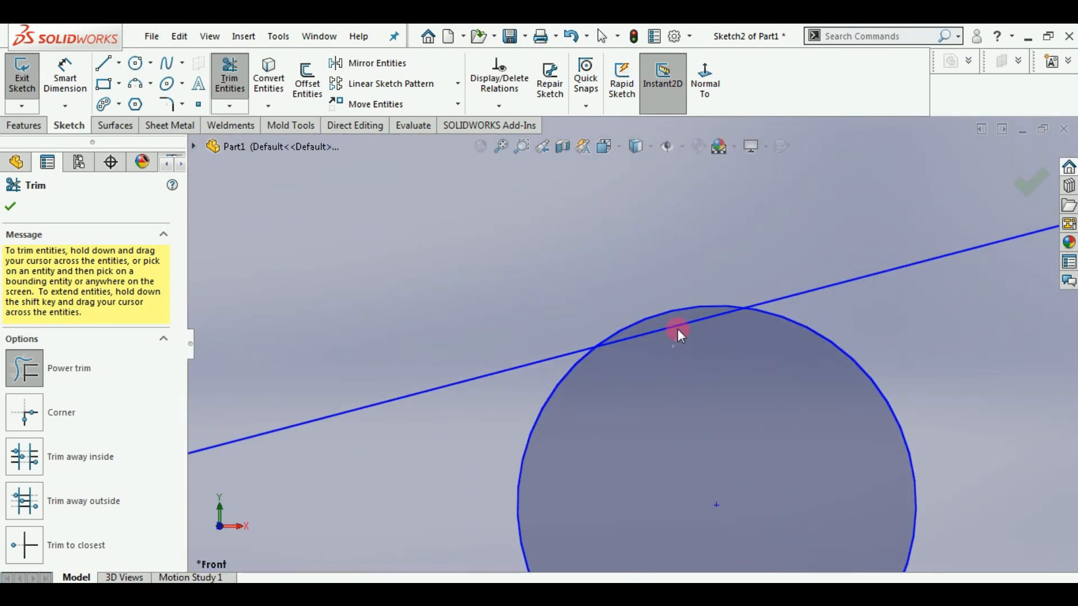
pyautogui.scroll(9, 598, 419)
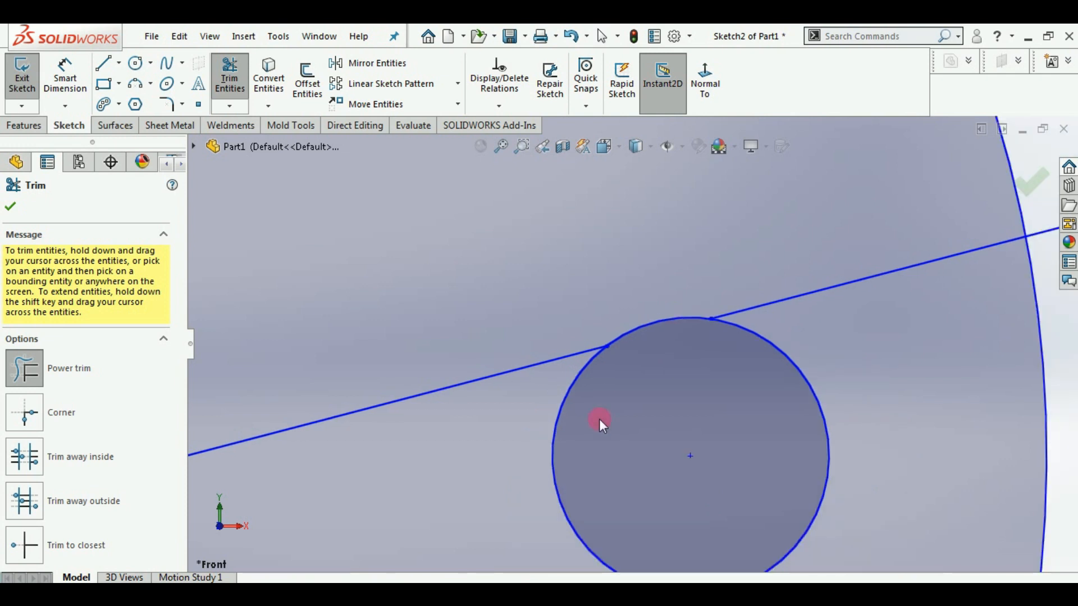
pyautogui.scroll(3, 555, 427)
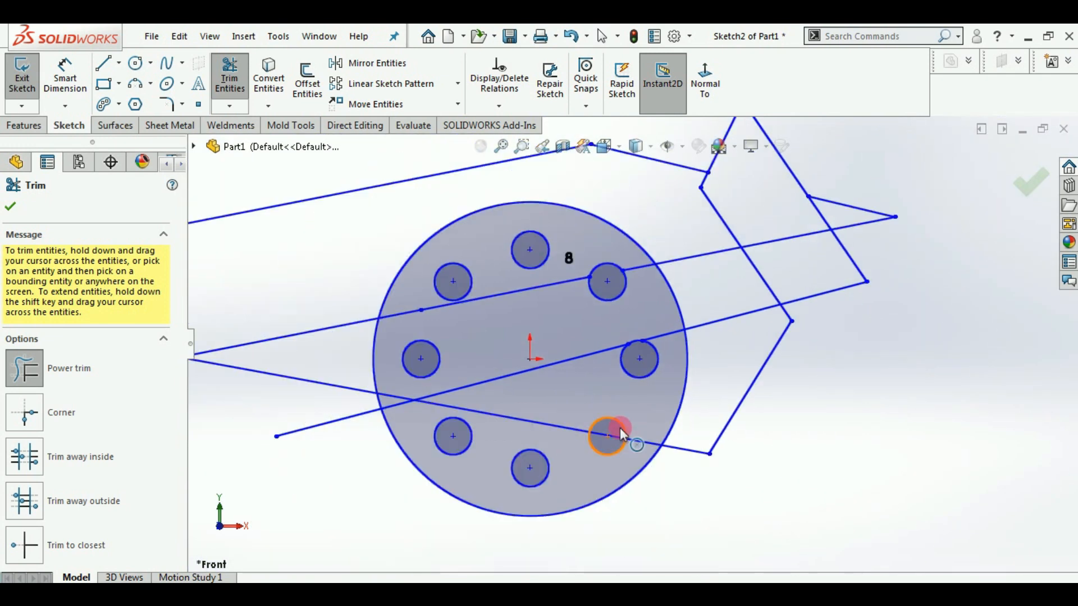
# Step: Power trim the lower line through and beyond the lower-right hole, and the middle and upper line sections within the large circle
pyautogui.moveTo(615, 444); pyautogui.dragTo(637, 454)
pyautogui.moveTo(541, 389); pyautogui.dragTo(500, 349)
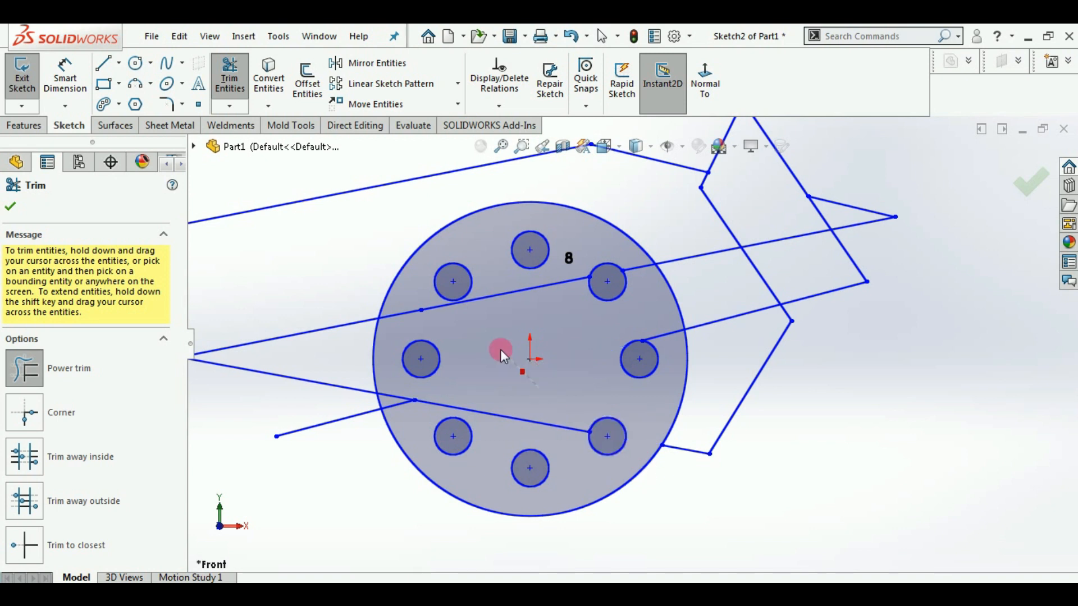
pyautogui.moveTo(501, 275)
pyautogui.mouseDown()
pyautogui.moveTo(496, 315)
pyautogui.moveTo(470, 348)
pyautogui.mouseUp()
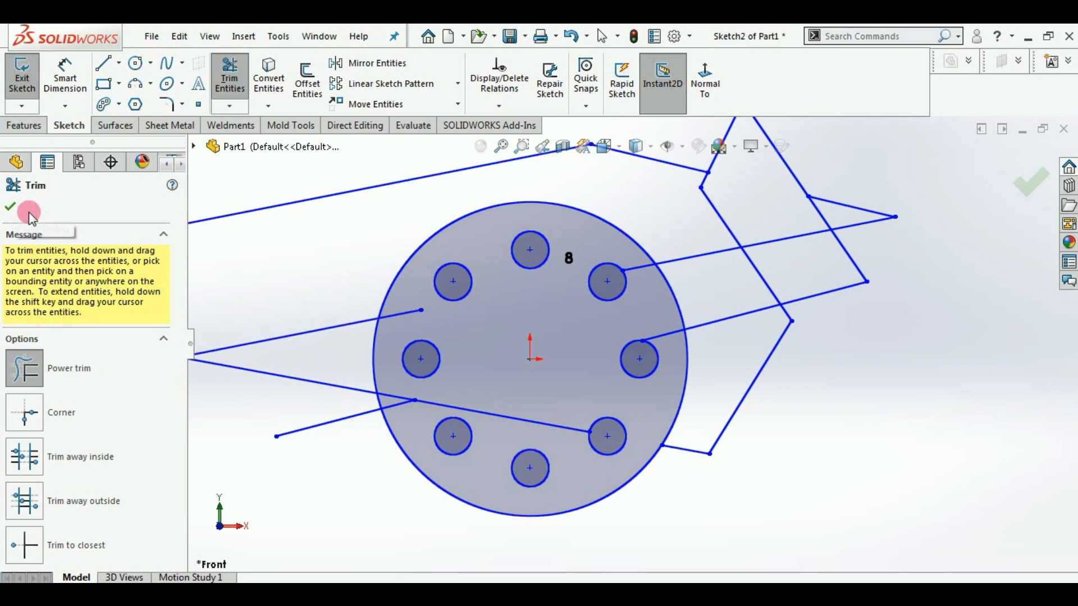
# Step: Extend the lower-left line stub to the right-side hole and the short outer line stub to the lower-right hole
pyautogui.click(225, 112)
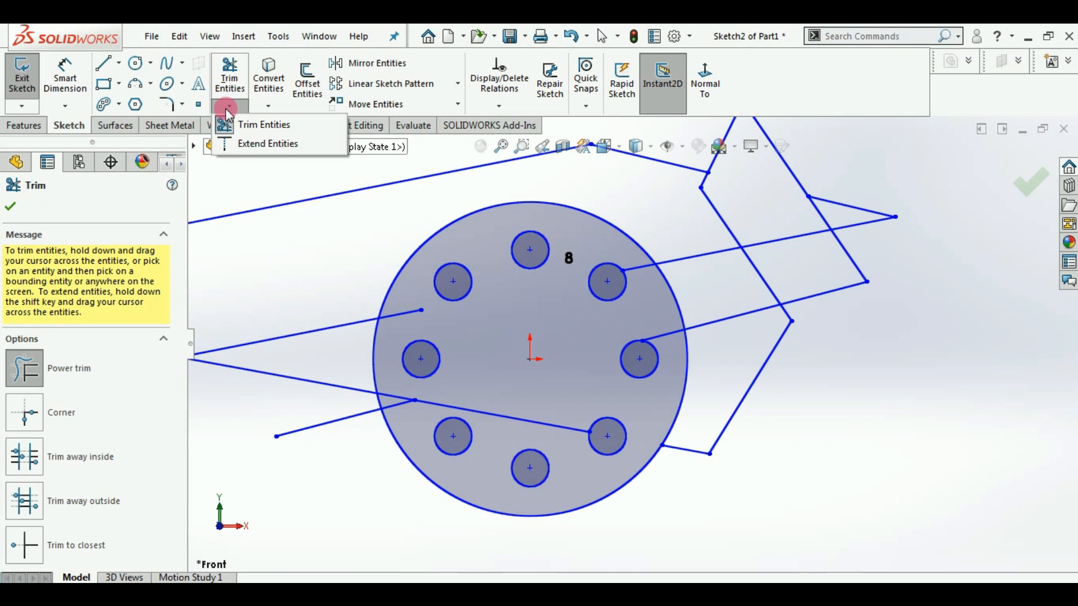
pyautogui.click(254, 147)
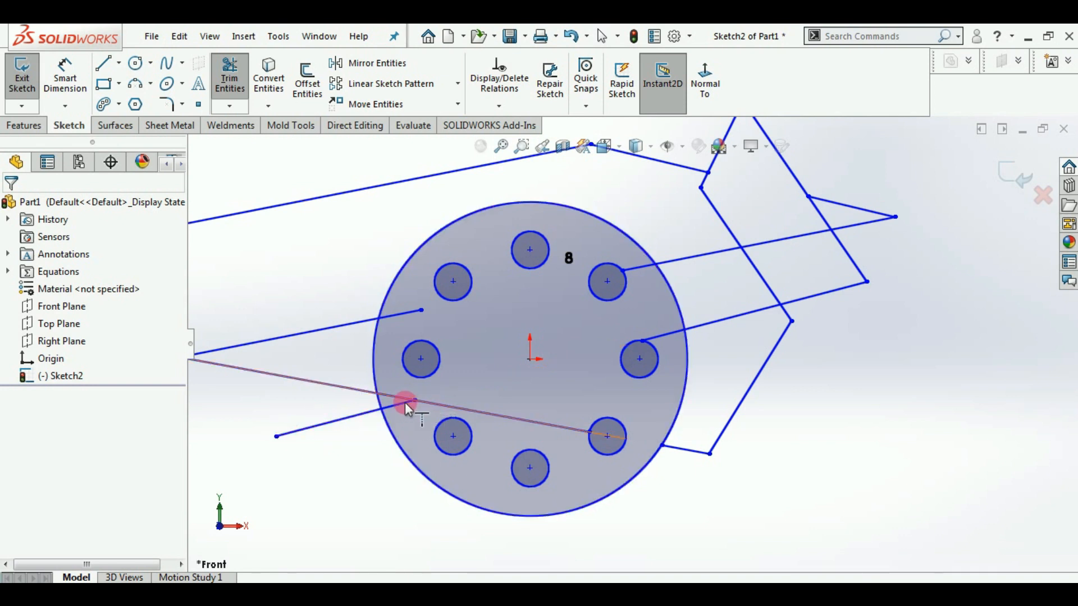
pyautogui.click(341, 425)
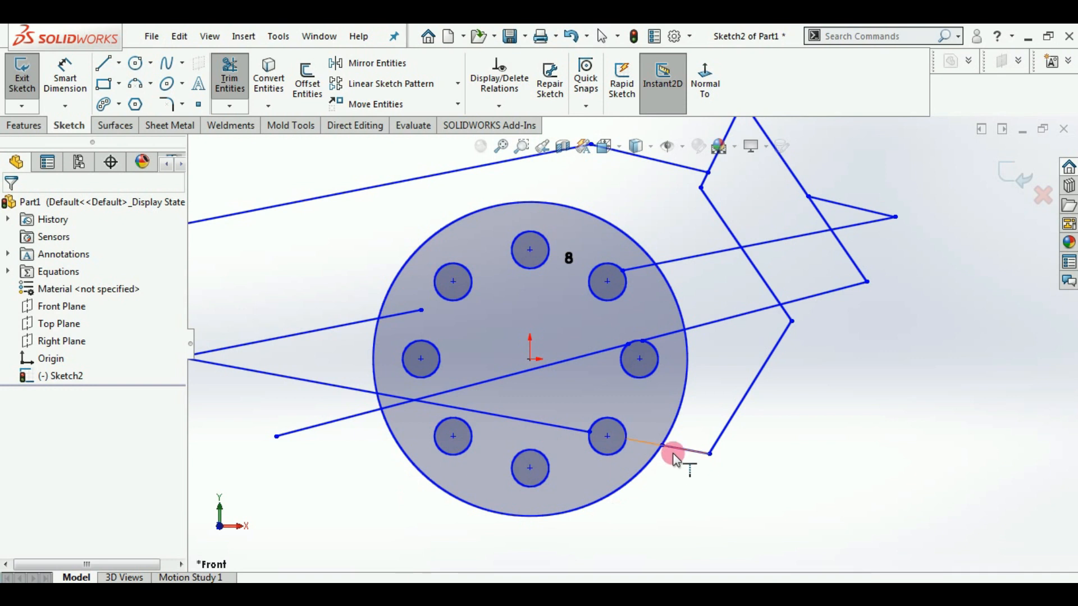
pyautogui.scroll(-4, 679, 455)
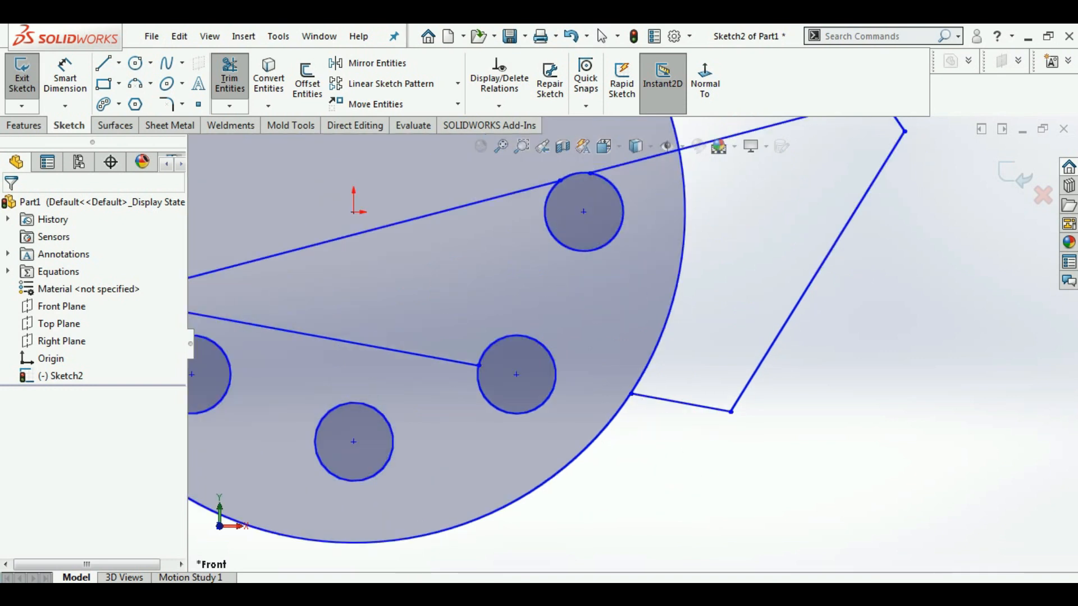
pyautogui.click(678, 403)
pyautogui.scroll(5, 550, 404)
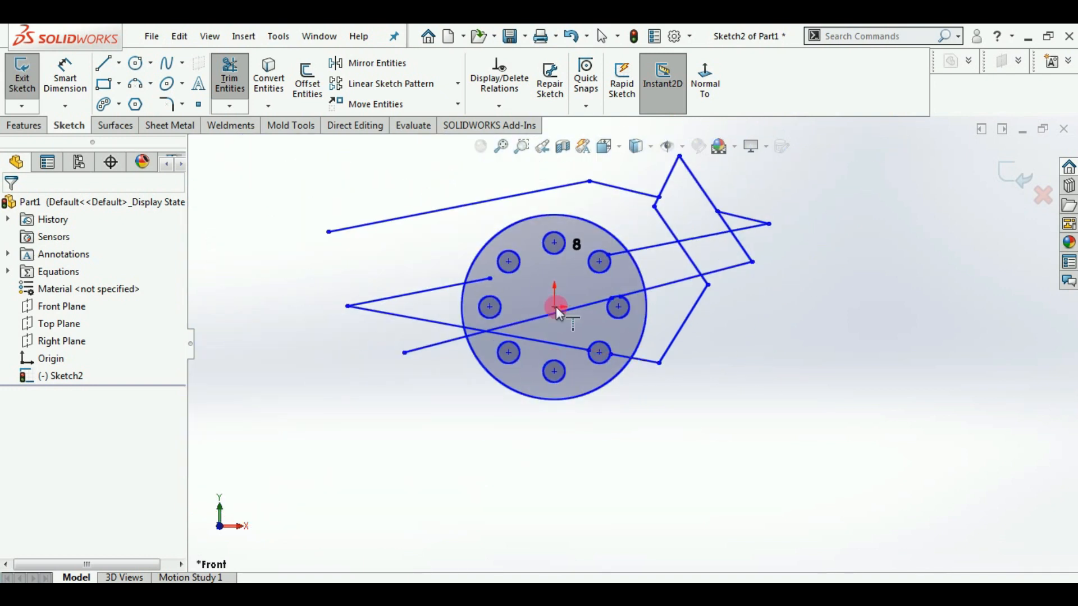
# Step: Extend the left upper line to the upper-right hole and the top line's short segment across to the far slanted line
pyautogui.click(623, 253)
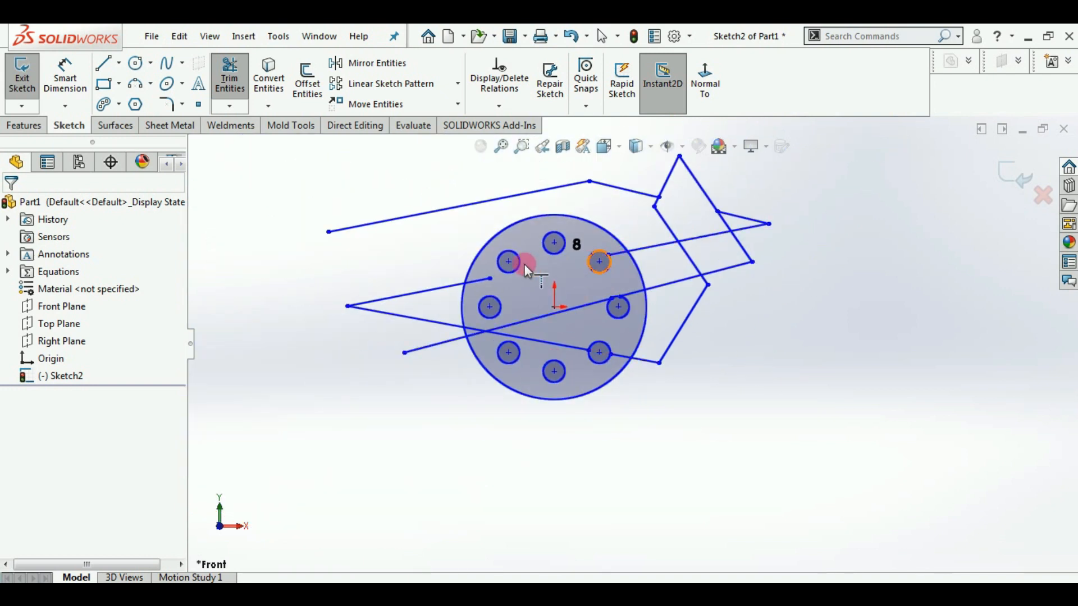
pyautogui.click(478, 281)
pyautogui.scroll(-4, 542, 270)
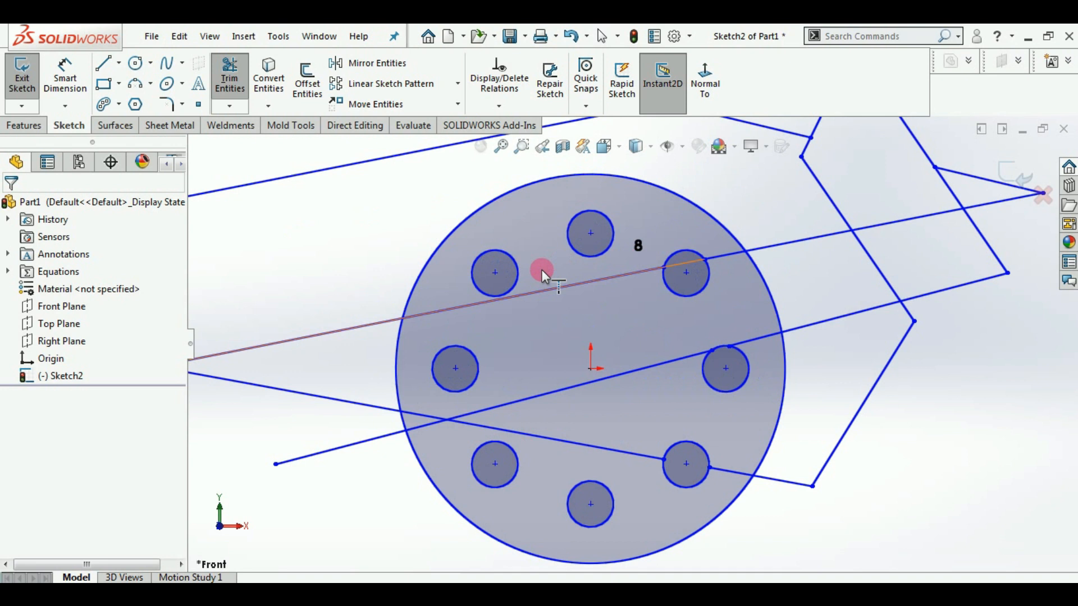
pyautogui.scroll(4, 572, 342)
pyautogui.click(572, 342)
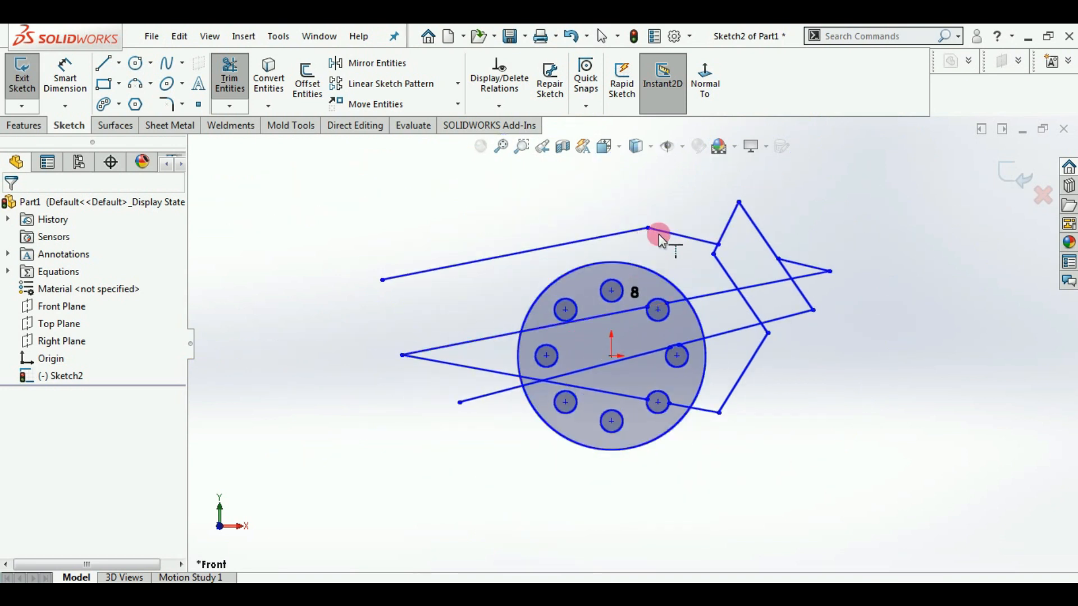
pyautogui.click(700, 238)
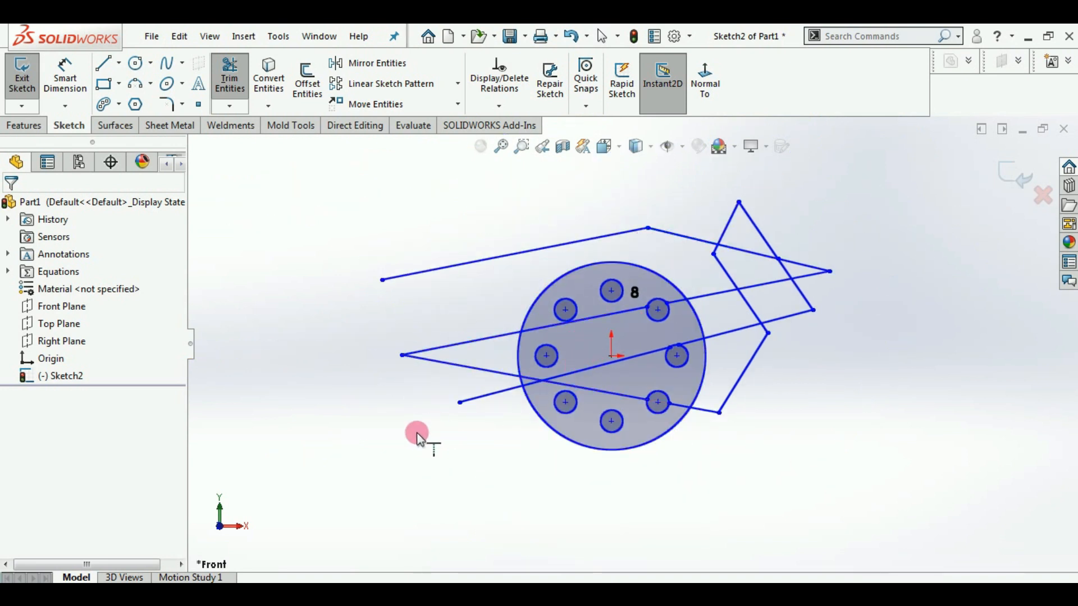